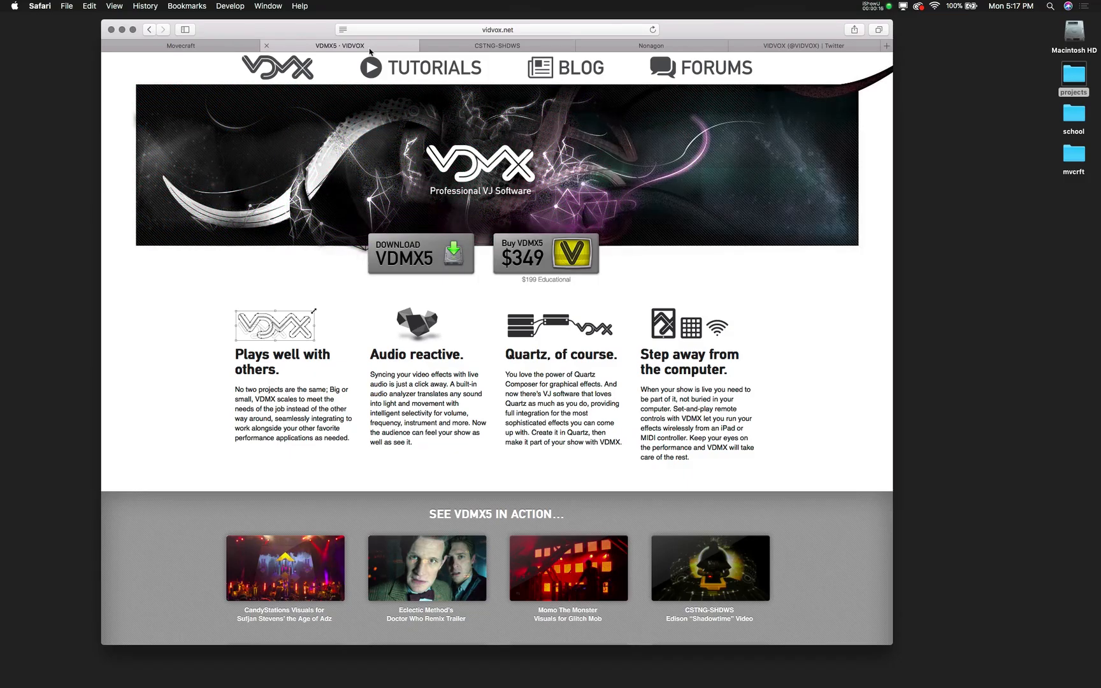
- Look over the featured work on the CSTNG-SHDWS website and minimize the browser window
click(474, 51)
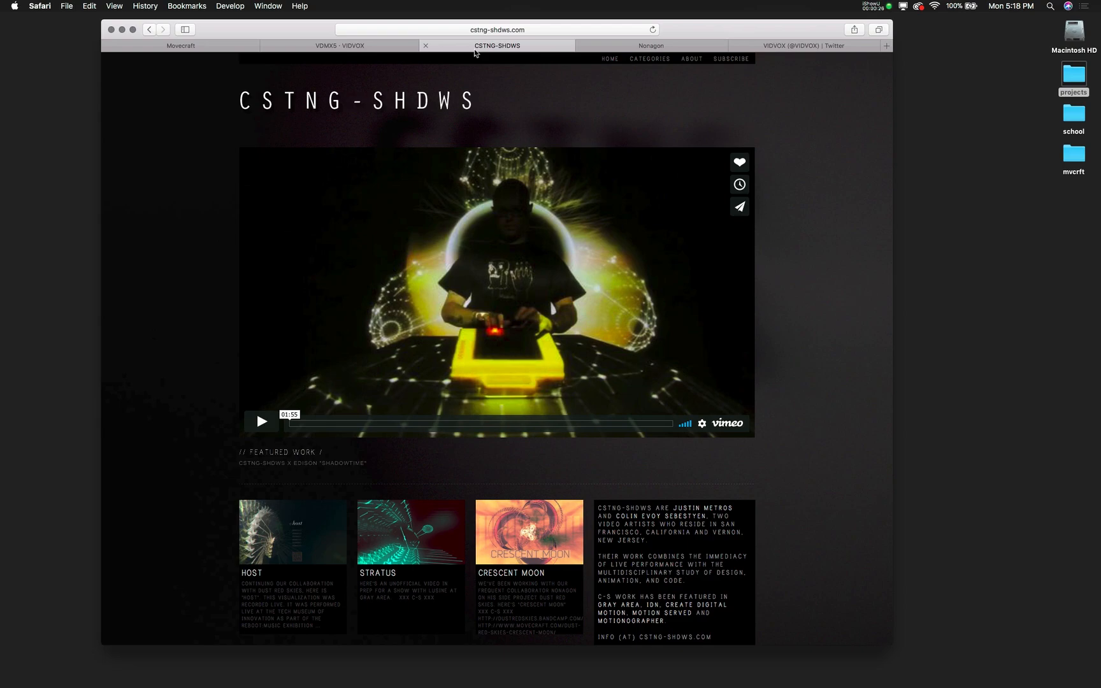
scroll(488, 299, down, 10)
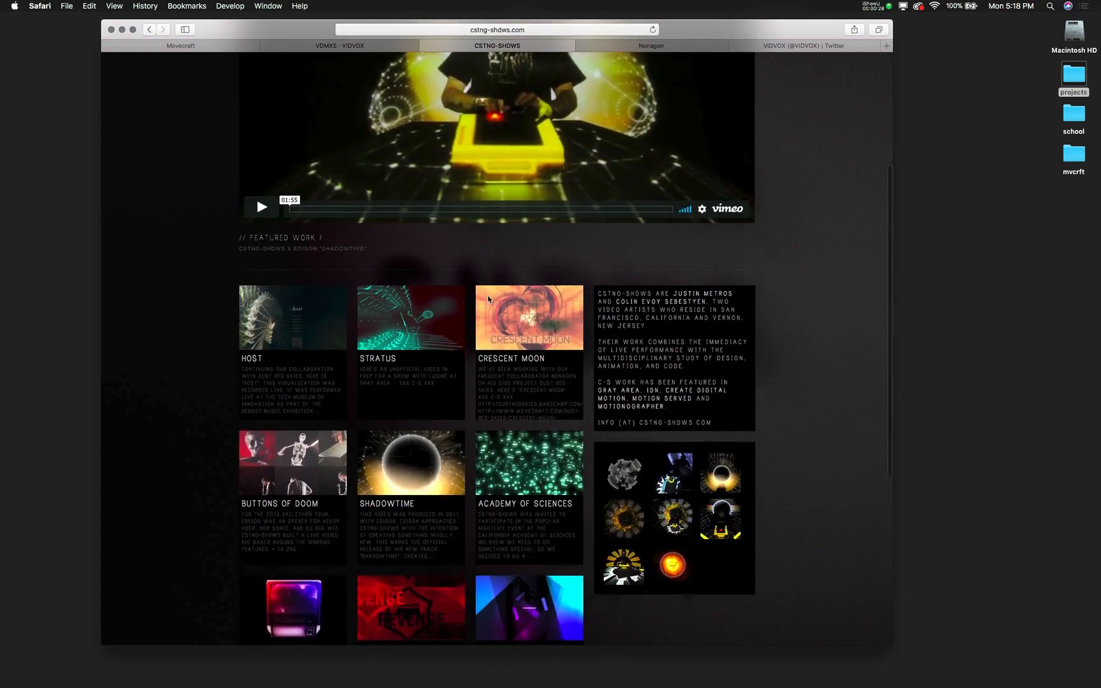
scroll(488, 298, up, 10)
scroll(561, 110, up, 2)
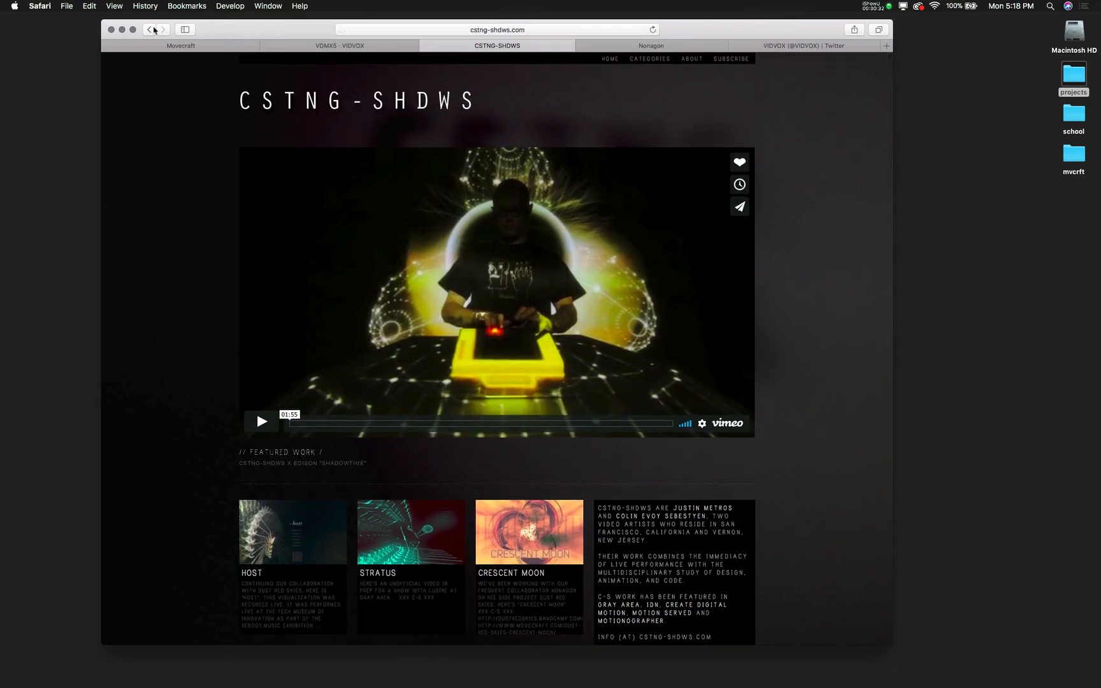
click(122, 30)
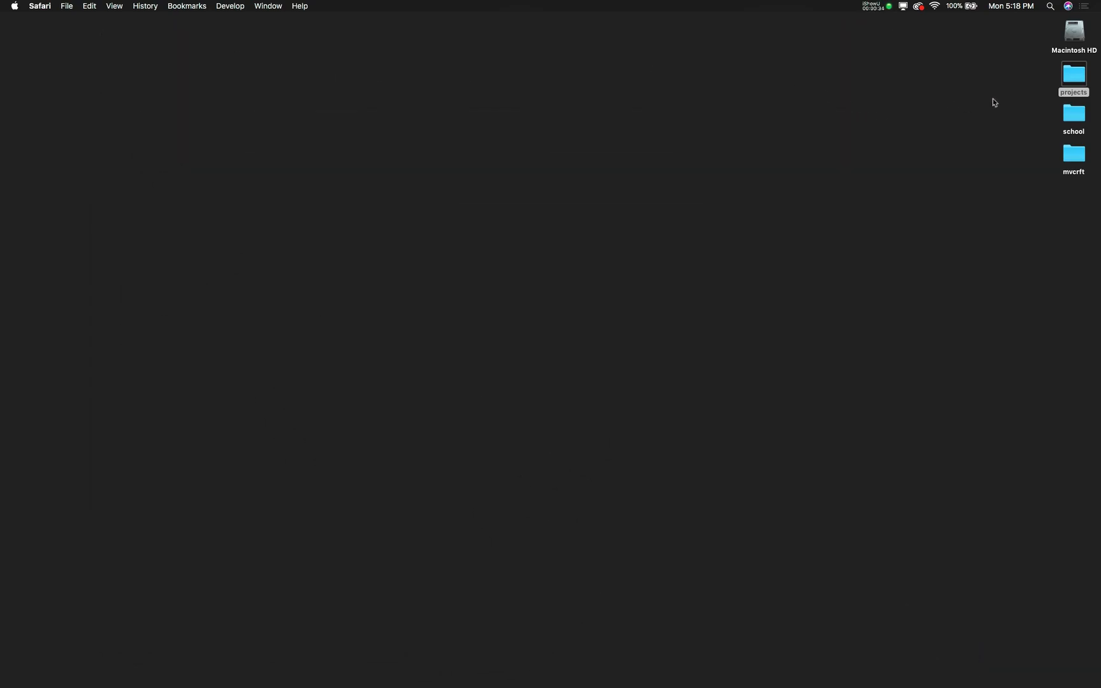
- Open the projects folder from the desktop, reposition its window and collapse the SUSD folder inside 002_multi-track
double_click(1074, 75)
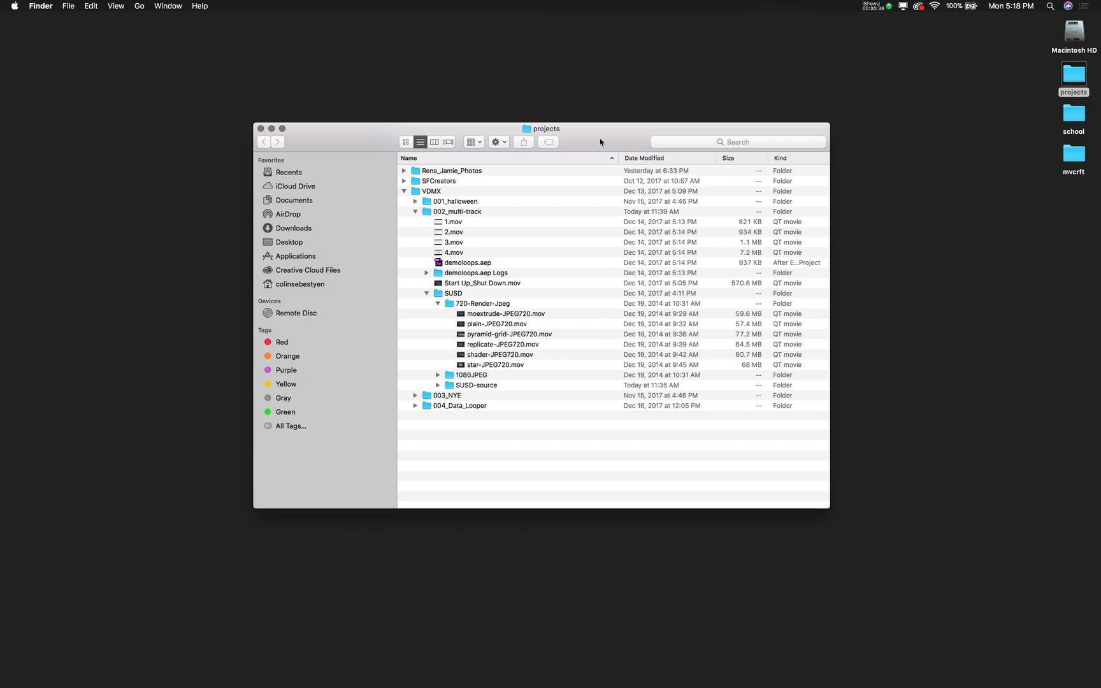
drag(600, 142, 542, 103)
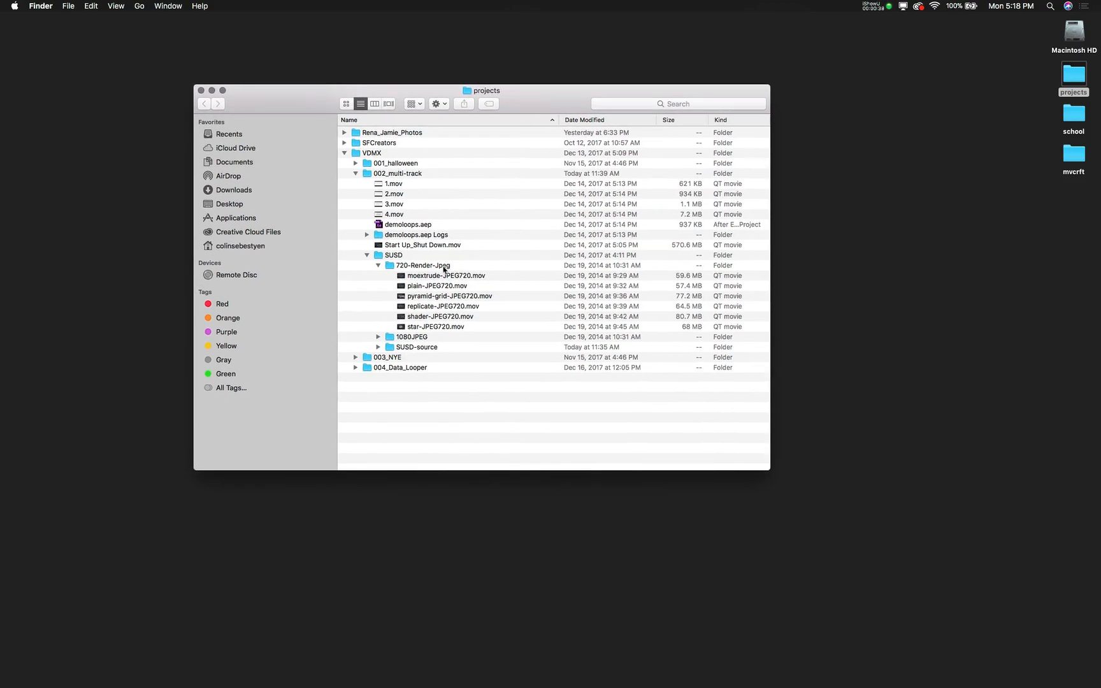
click(444, 269)
key(Left)
key(Left)
key(Left)
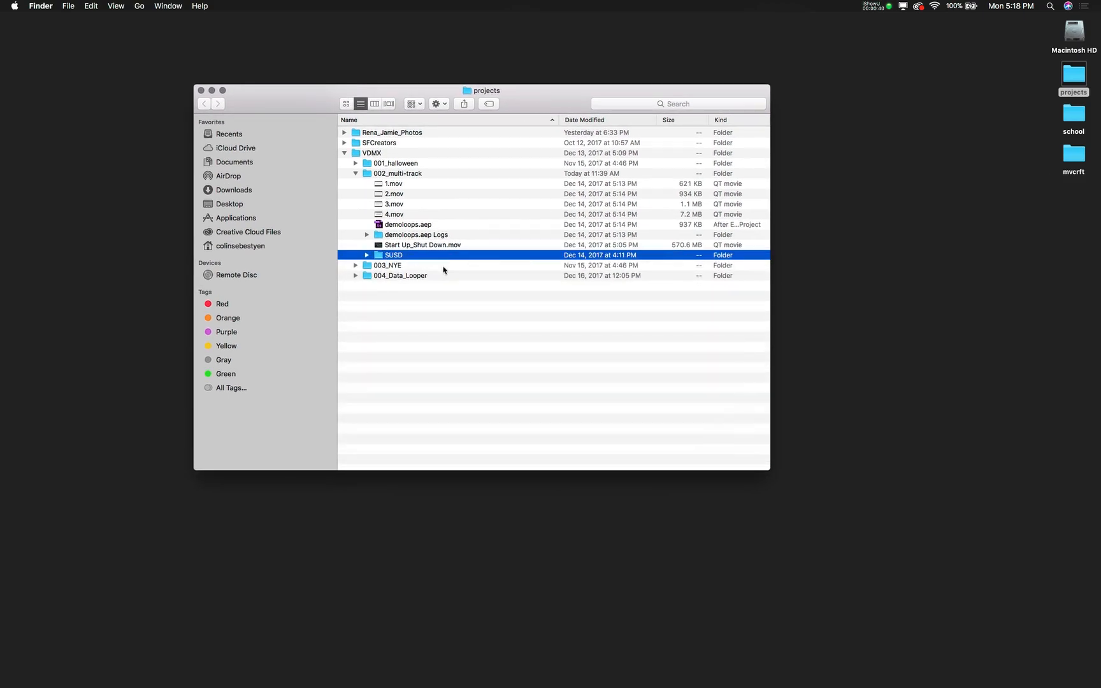
- Play Start Up_Shut Down.mov in an enlarged player window and adjust its volume to a low level
double_click(445, 248)
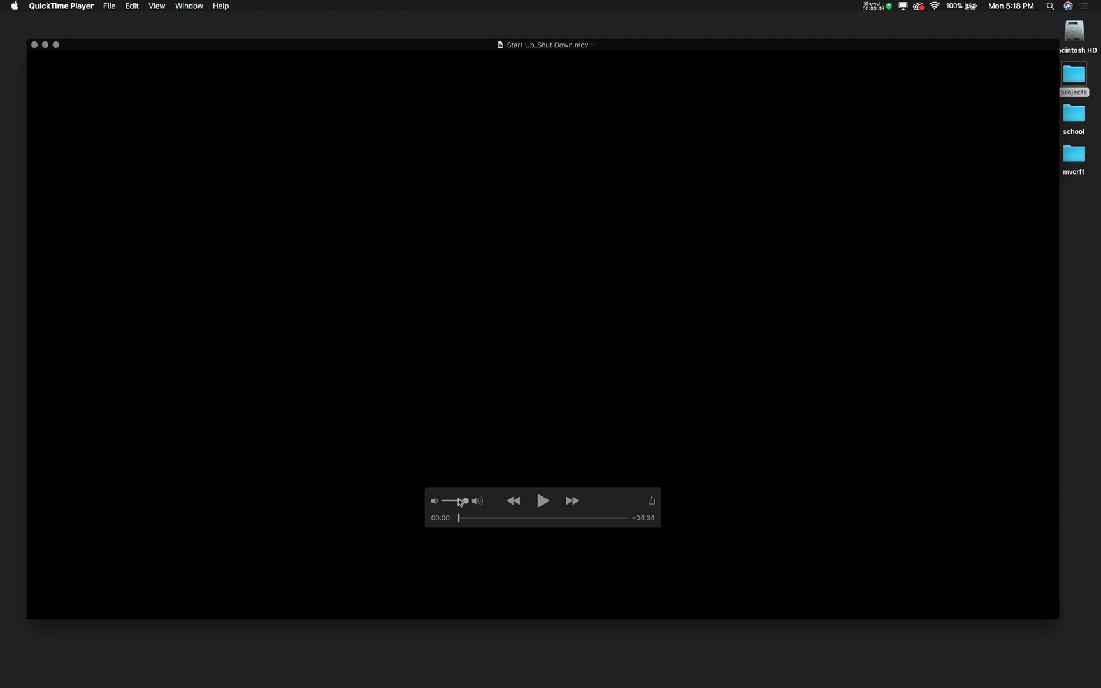
drag(435, 392, 410, 366)
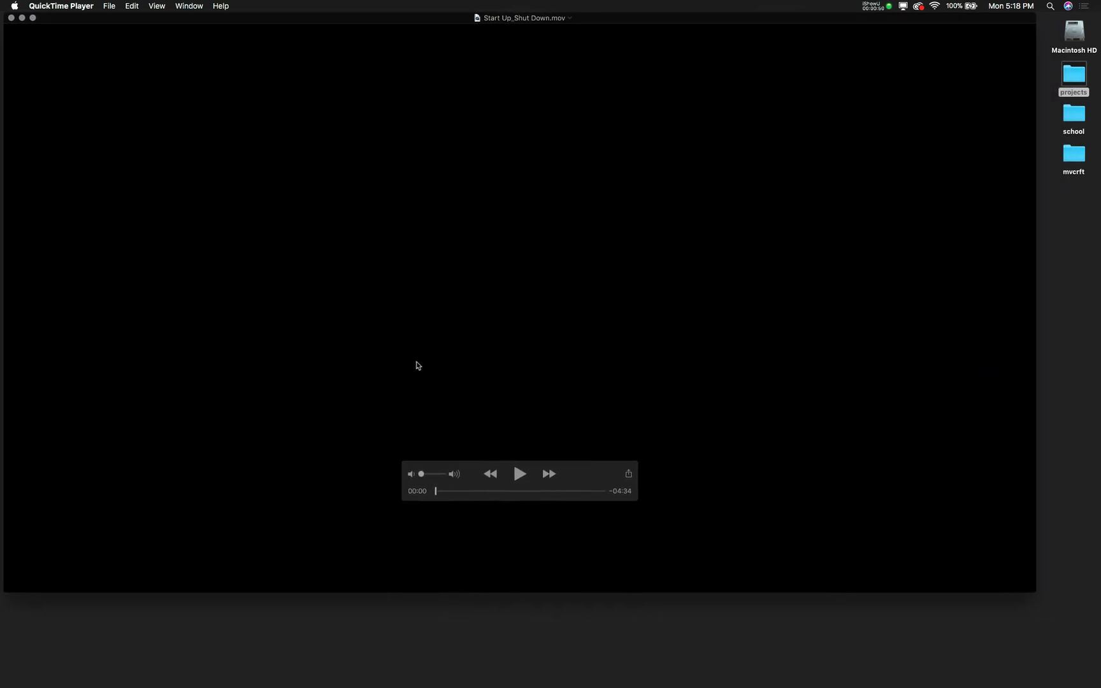
drag(1032, 587, 1098, 628)
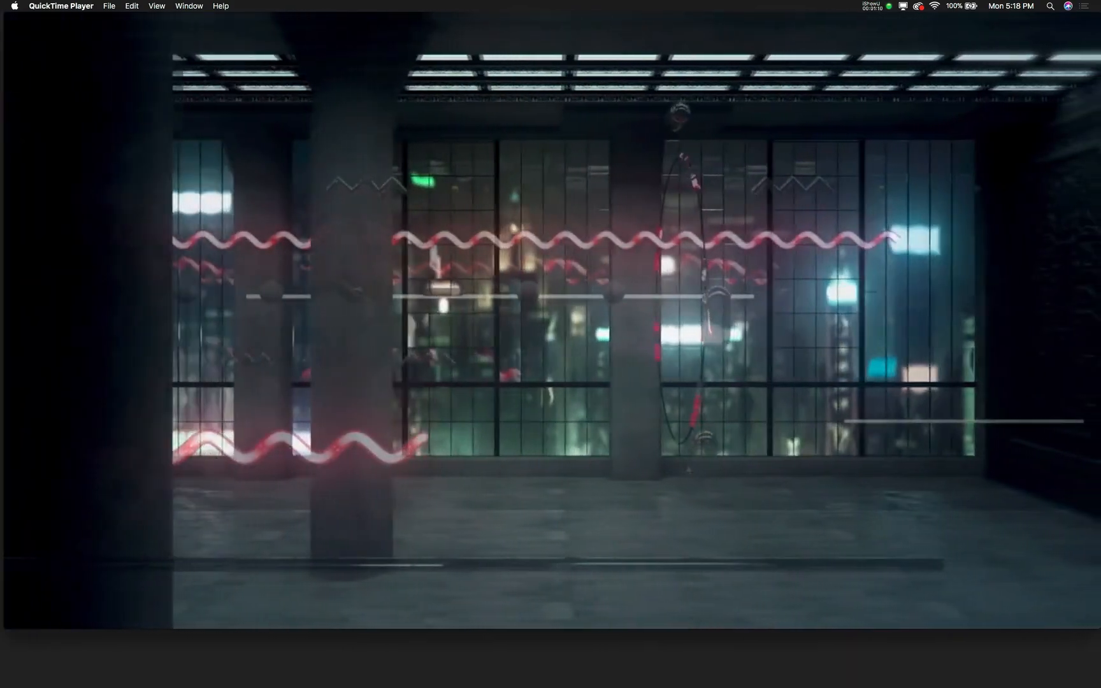
mouse_move(790, 463)
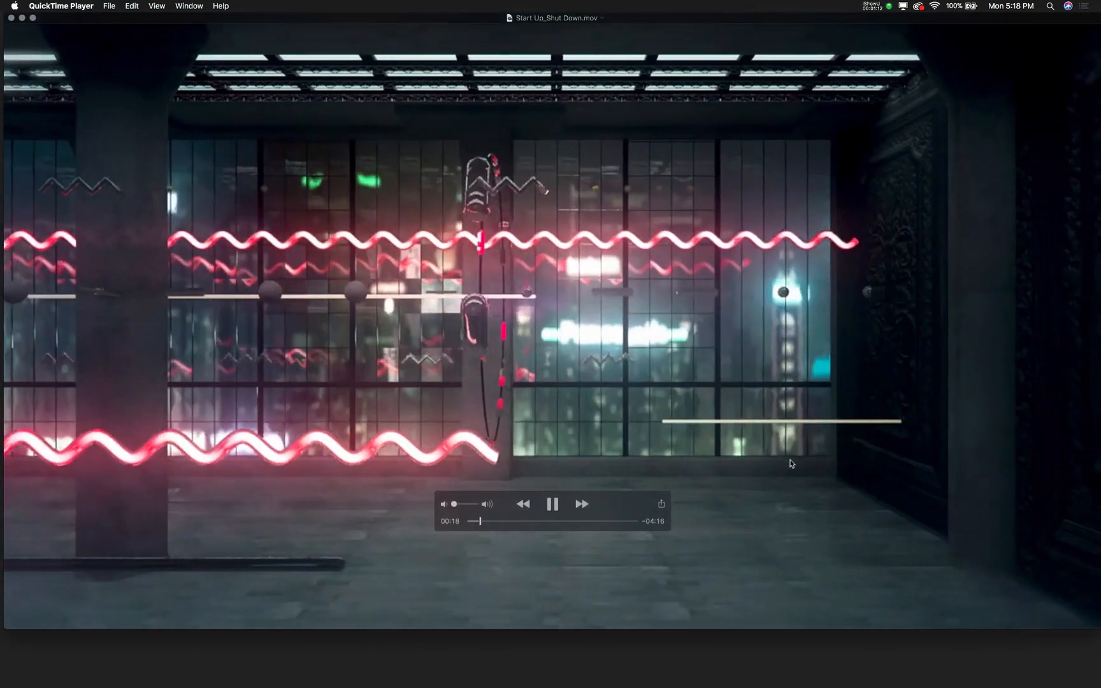
drag(455, 504, 470, 505)
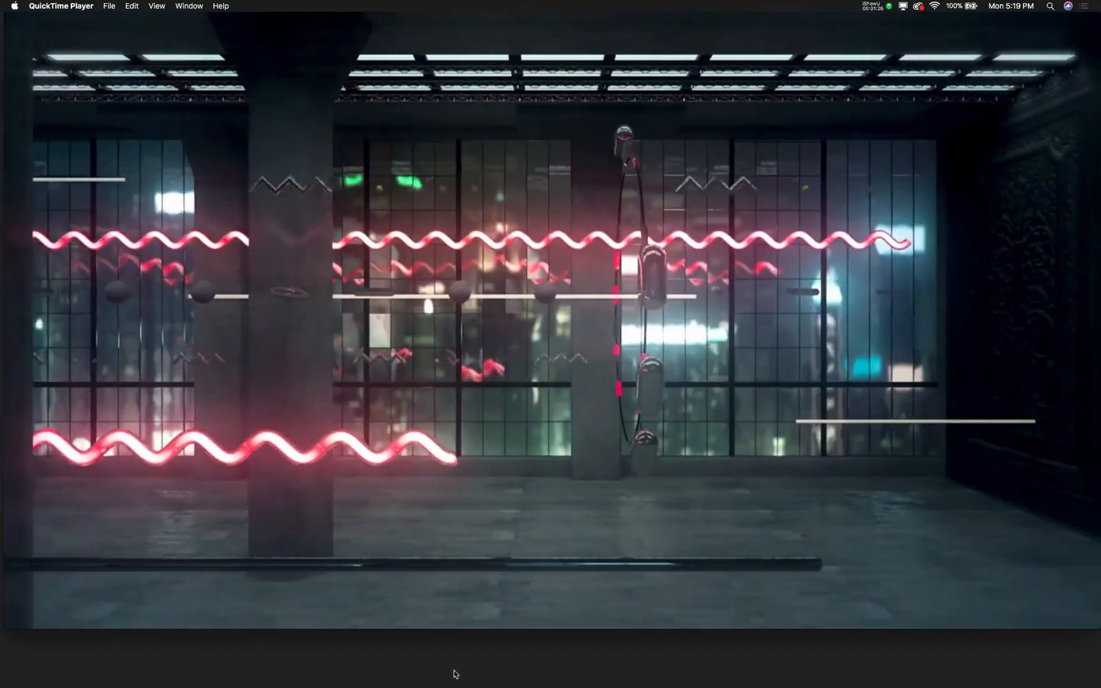
mouse_move(505, 554)
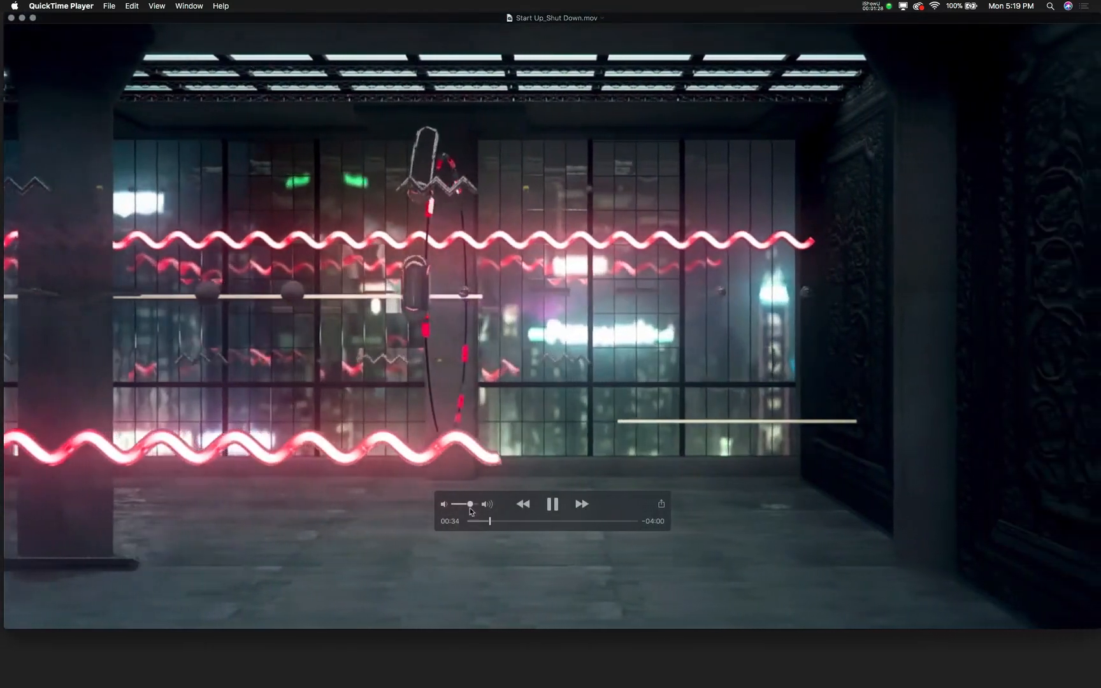
drag(470, 504, 460, 504)
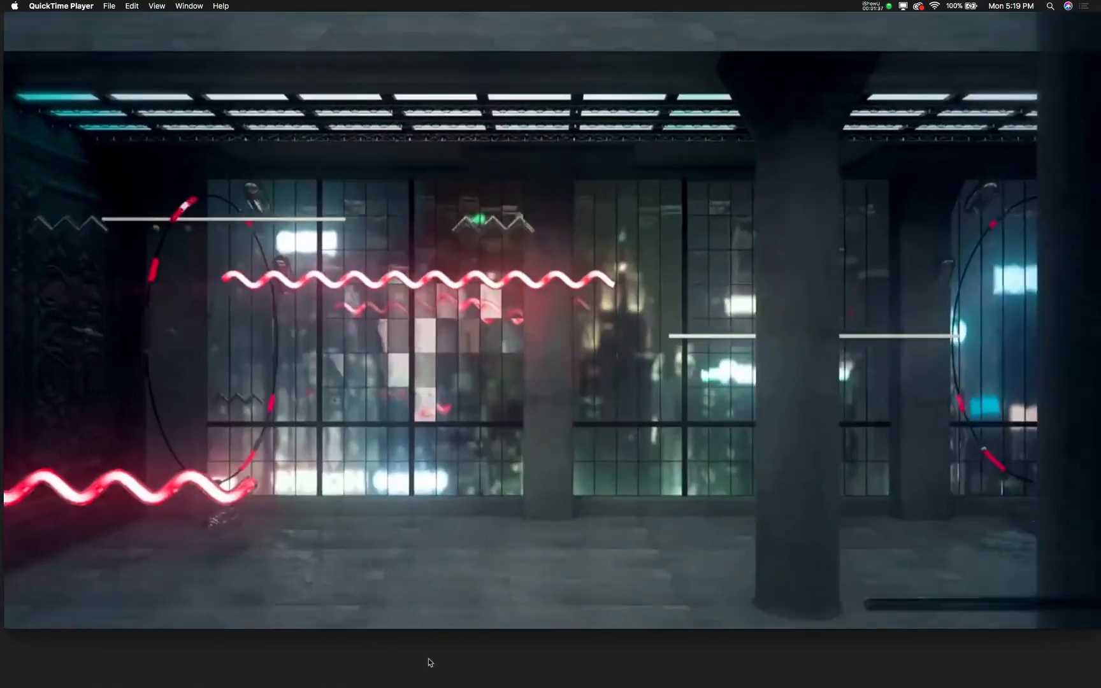
- Pause the movie and shrink its player window so the projects folder window behind it can be reached
mouse_move(482, 529)
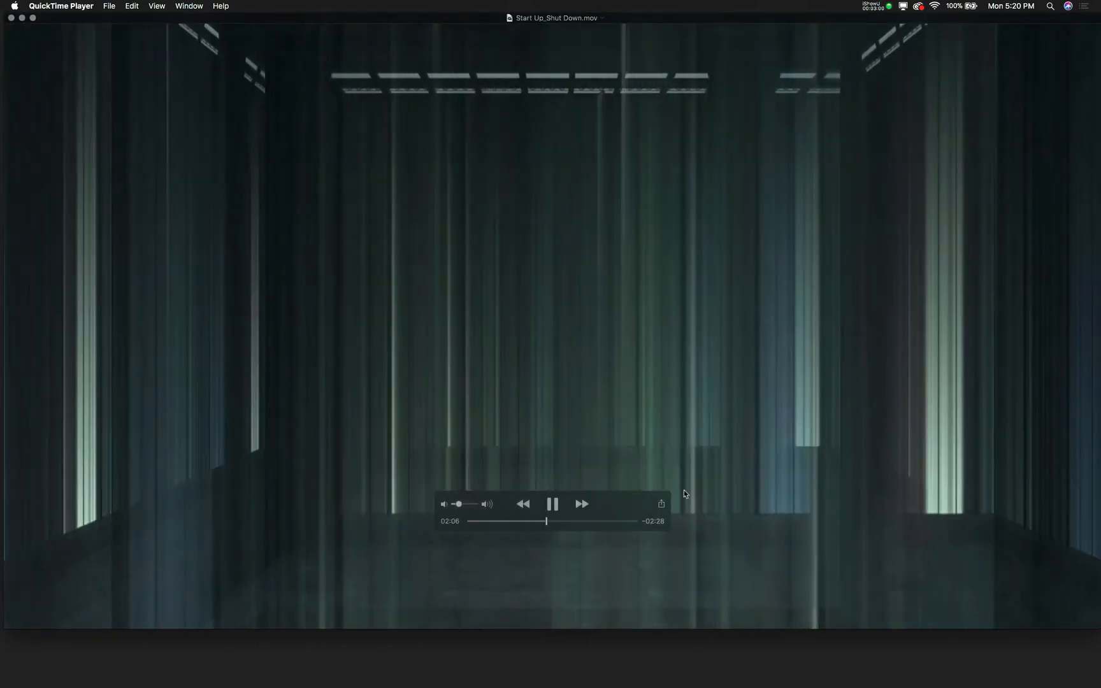
key(space)
drag(1055, 586, 1006, 580)
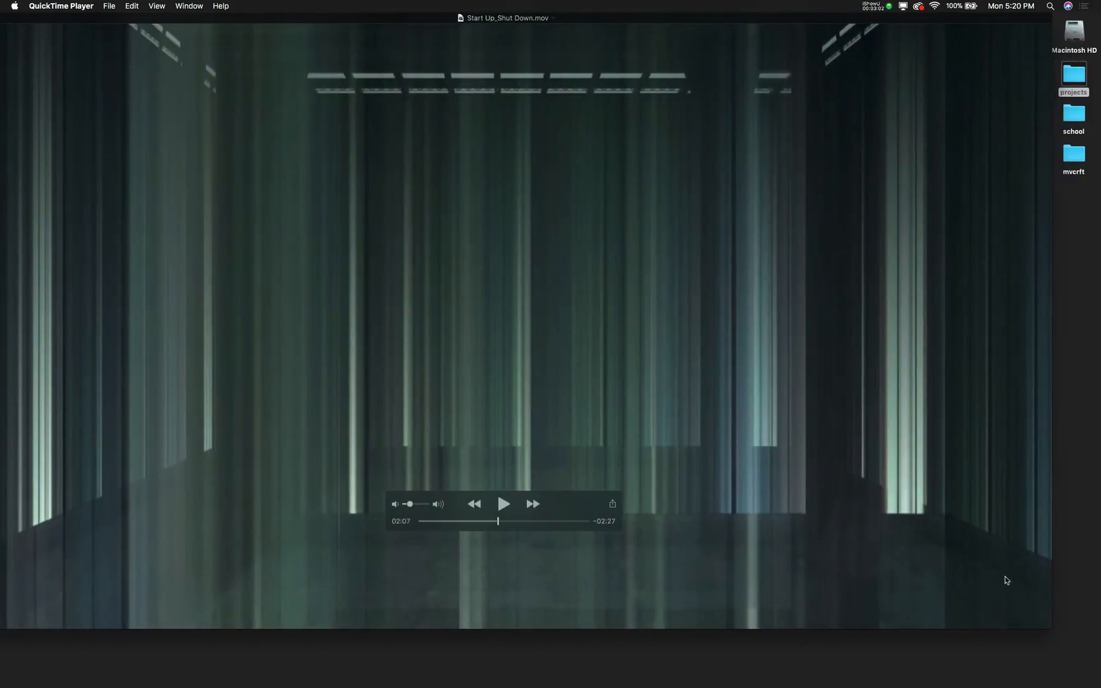
drag(1046, 624, 636, 349)
drag(456, 179, 556, 181)
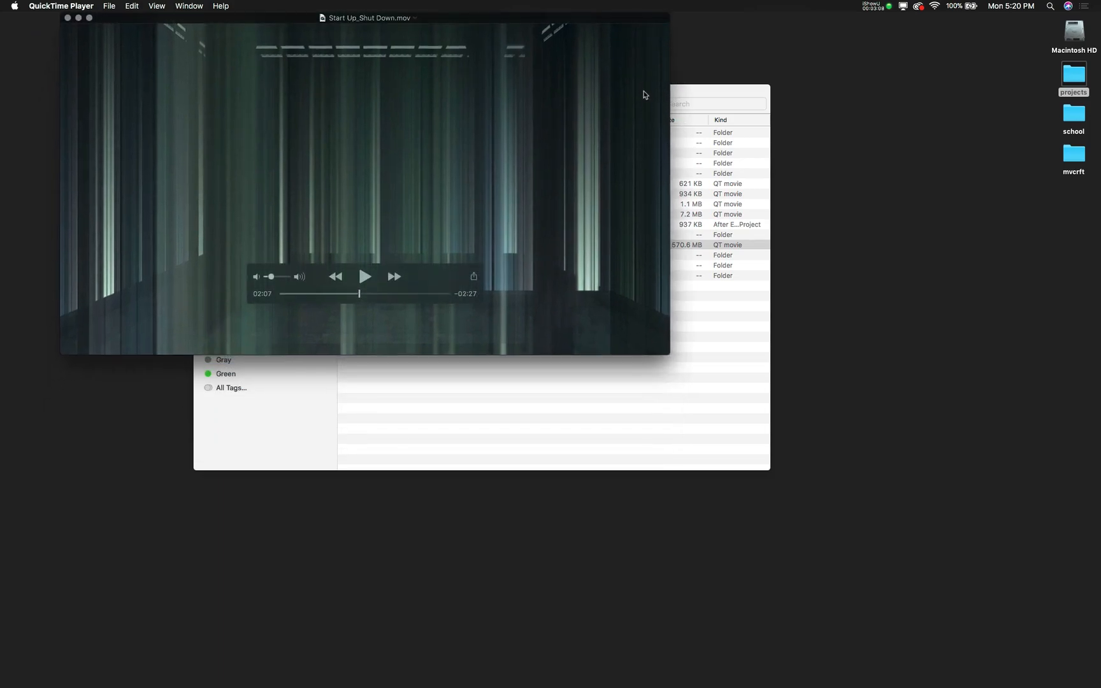
- Launch VDMX5 and close the Start Up_Shut Down.mov player window
drag(702, 99, 751, 140)
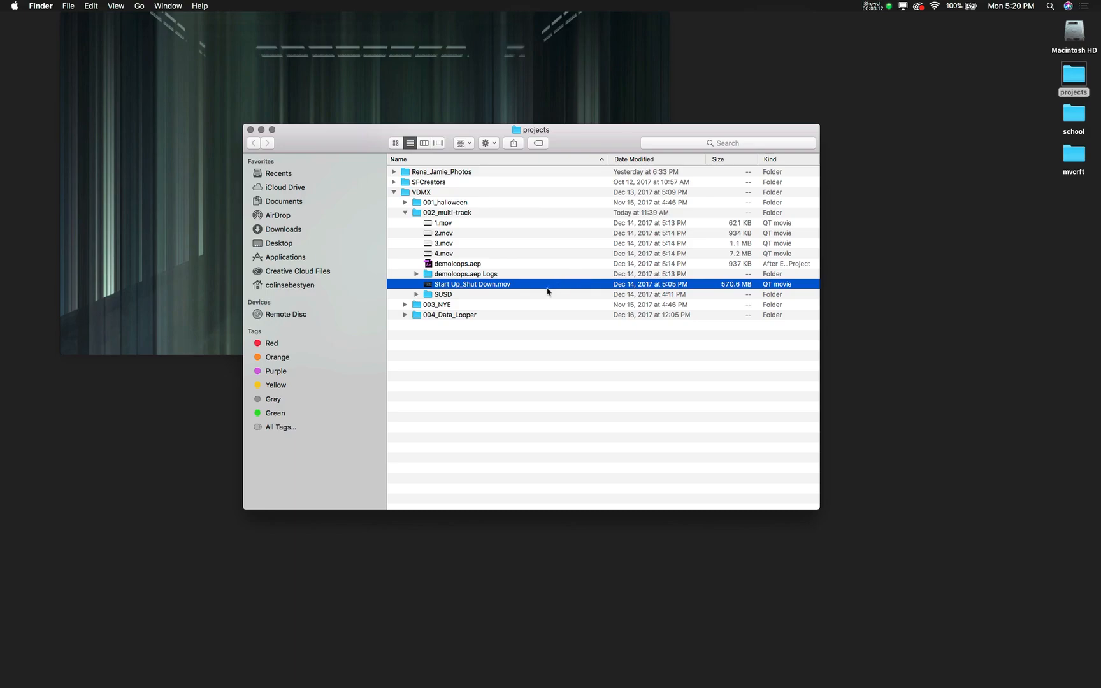
click(498, 224)
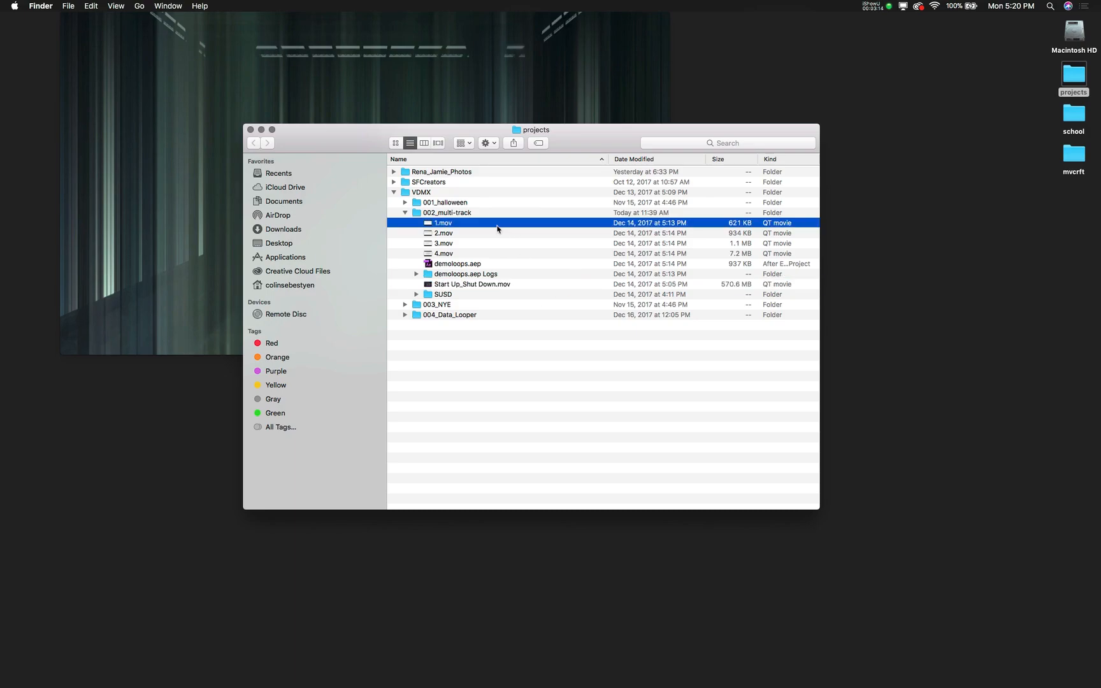
mouse_move(486, 685)
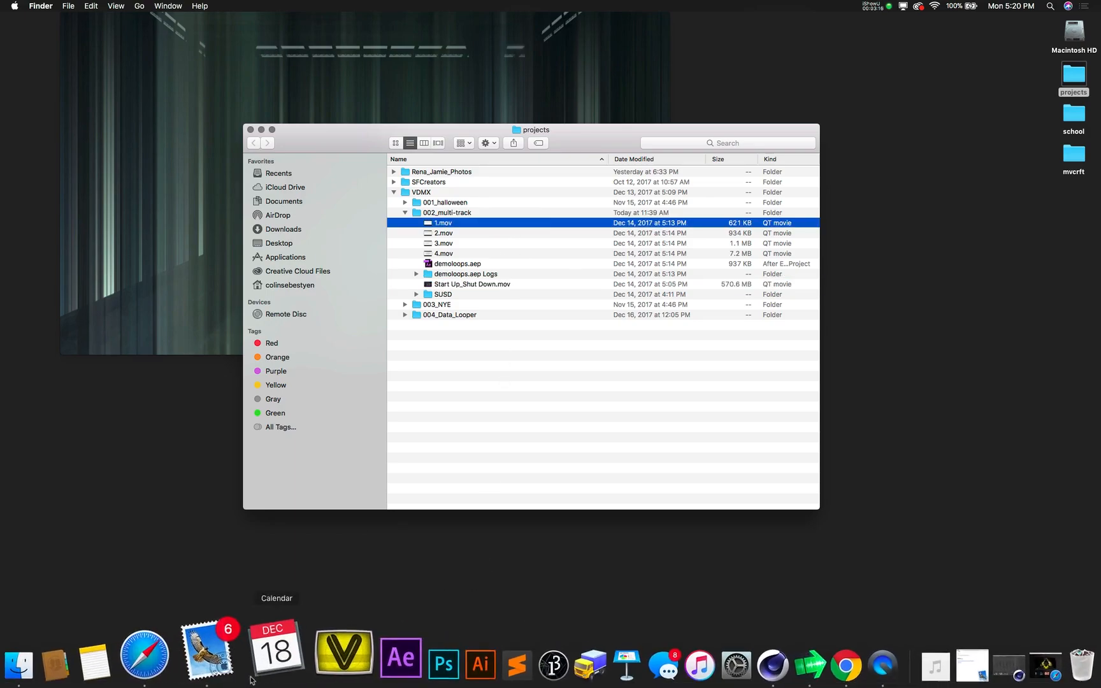
click(314, 666)
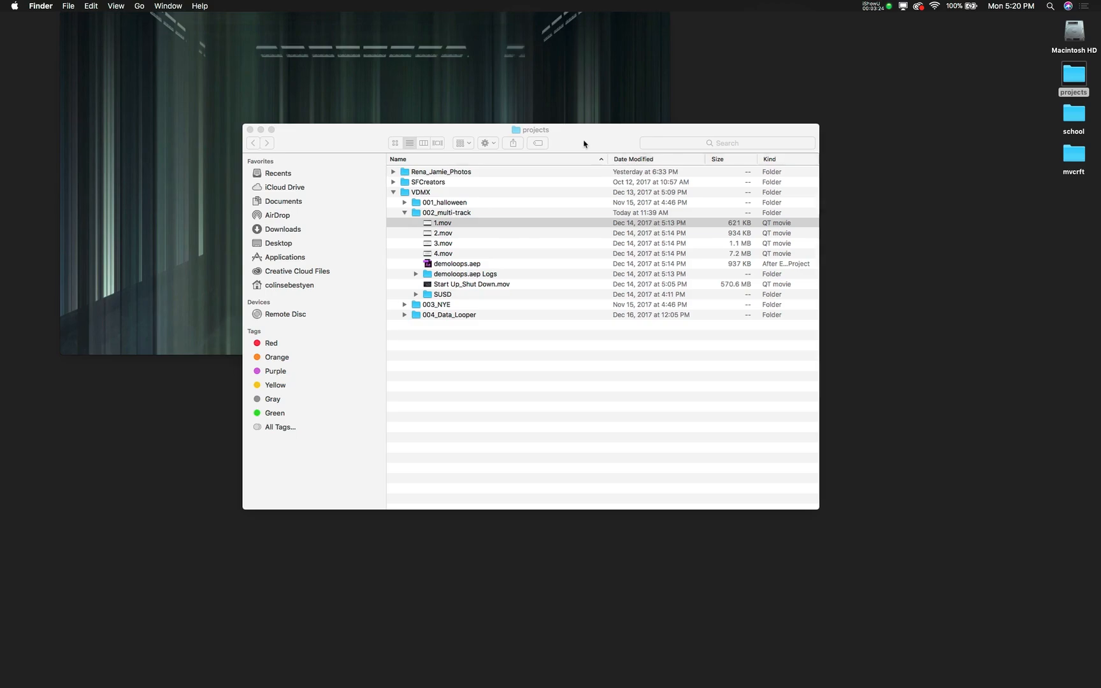
drag(584, 144, 511, 201)
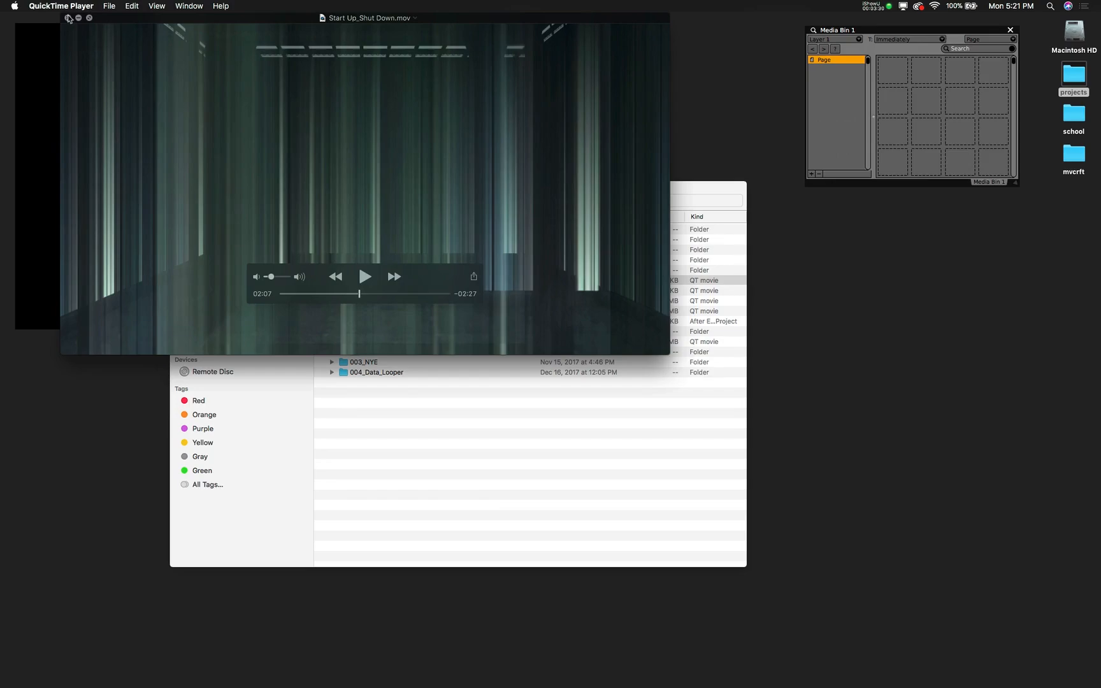
click(67, 18)
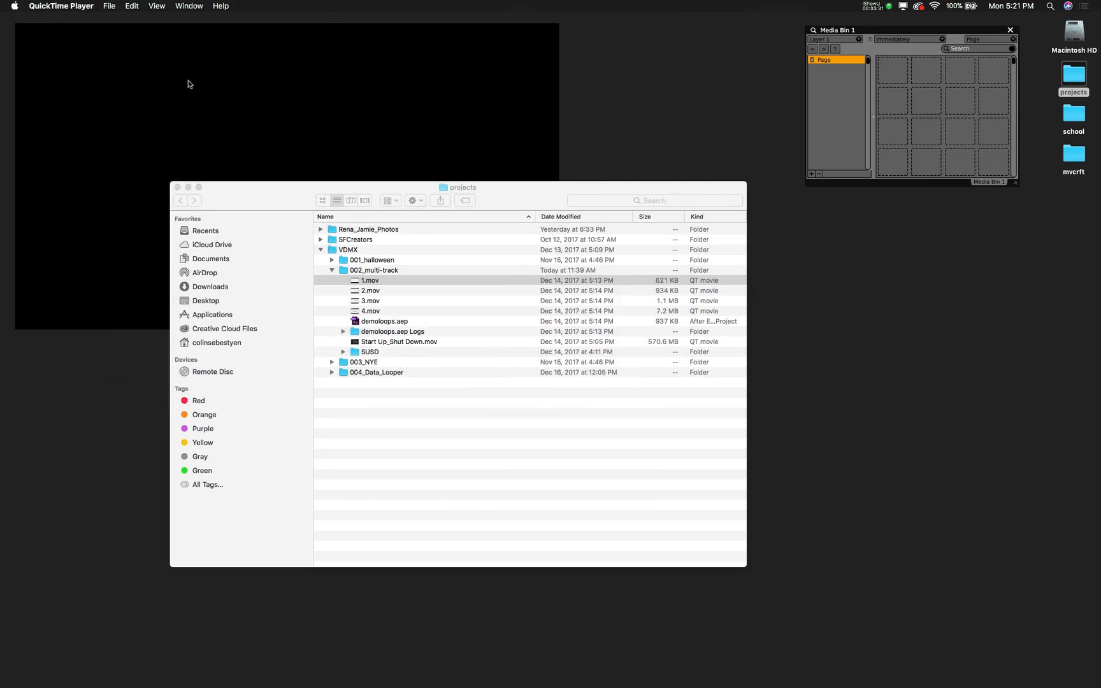
- Load 1.mov, 2.mov, 3.mov and 4.mov from the 002_multi-track folder into VDMX5's Media Bin 1
click(381, 309)
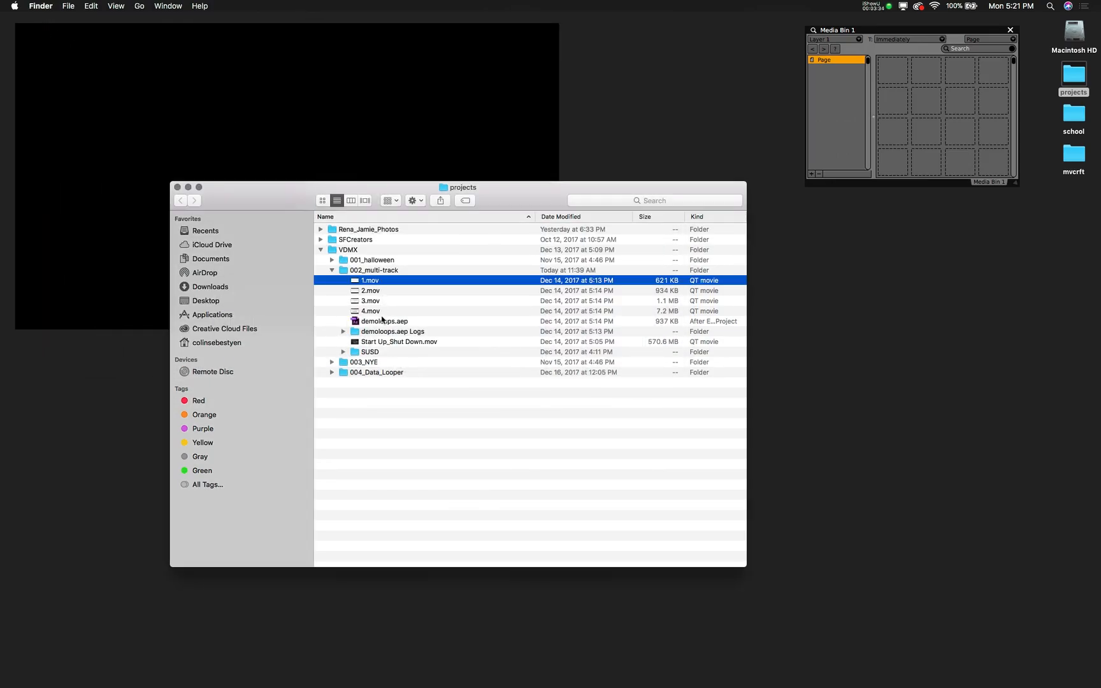
shift+click(378, 312)
drag(355, 286, 854, 123)
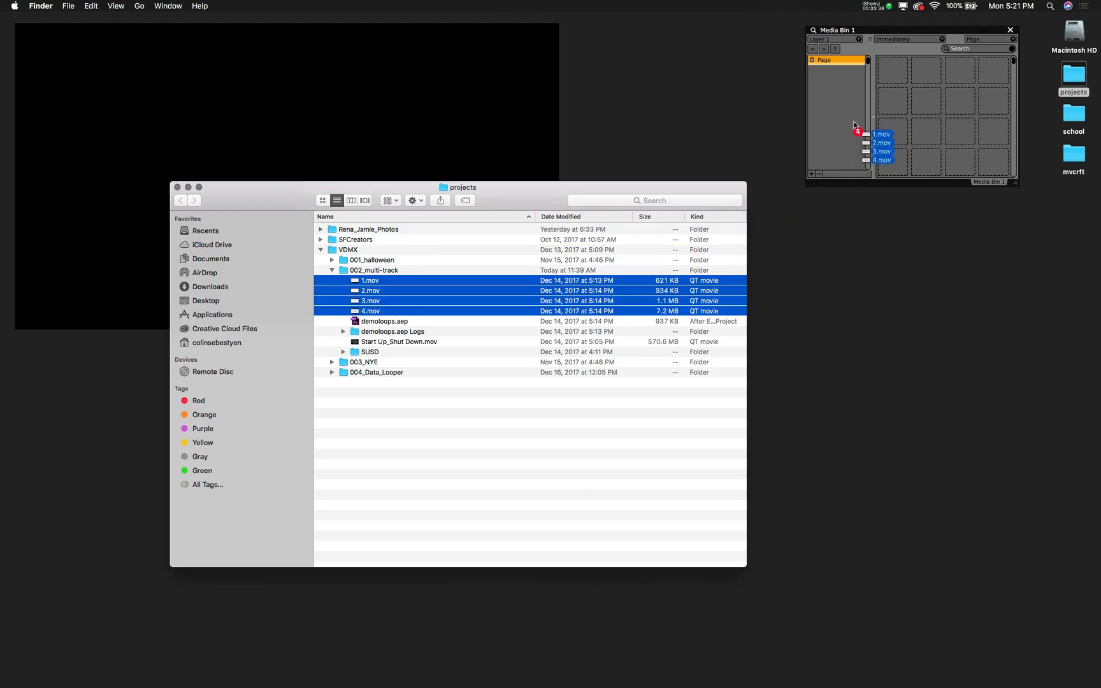
- Trigger the 1.mov clip on Layer 1, and clear the workspace by moving Media Bin 1 and minimizing the projects folder window
drag(622, 193, 1025, 273)
click(892, 67)
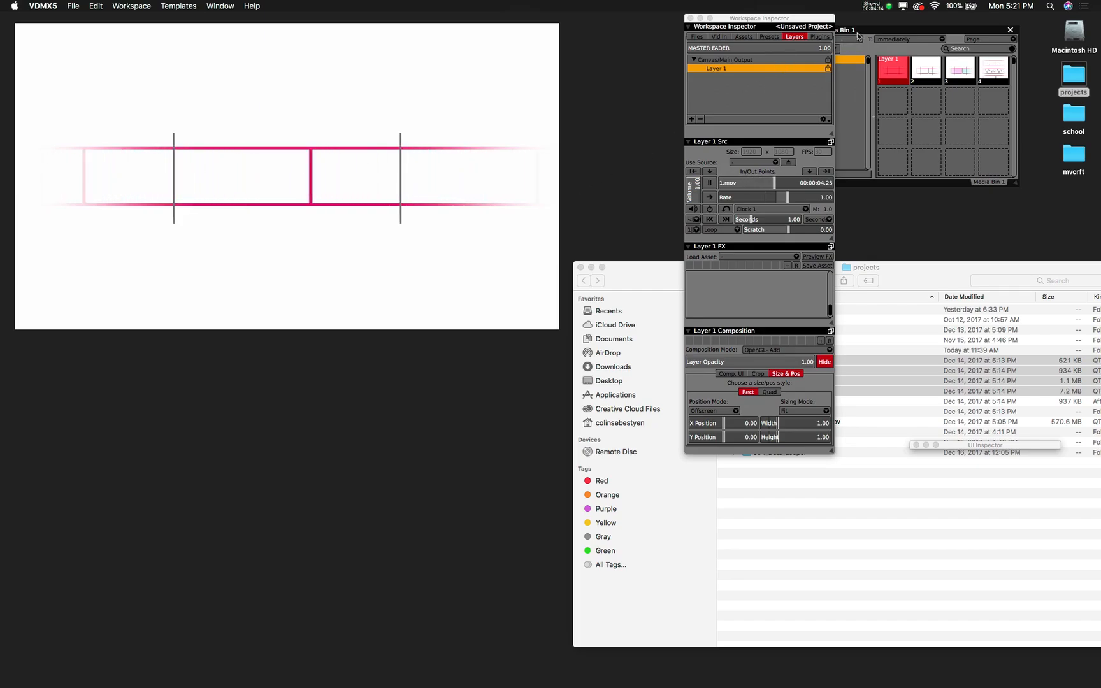
drag(864, 28, 921, 16)
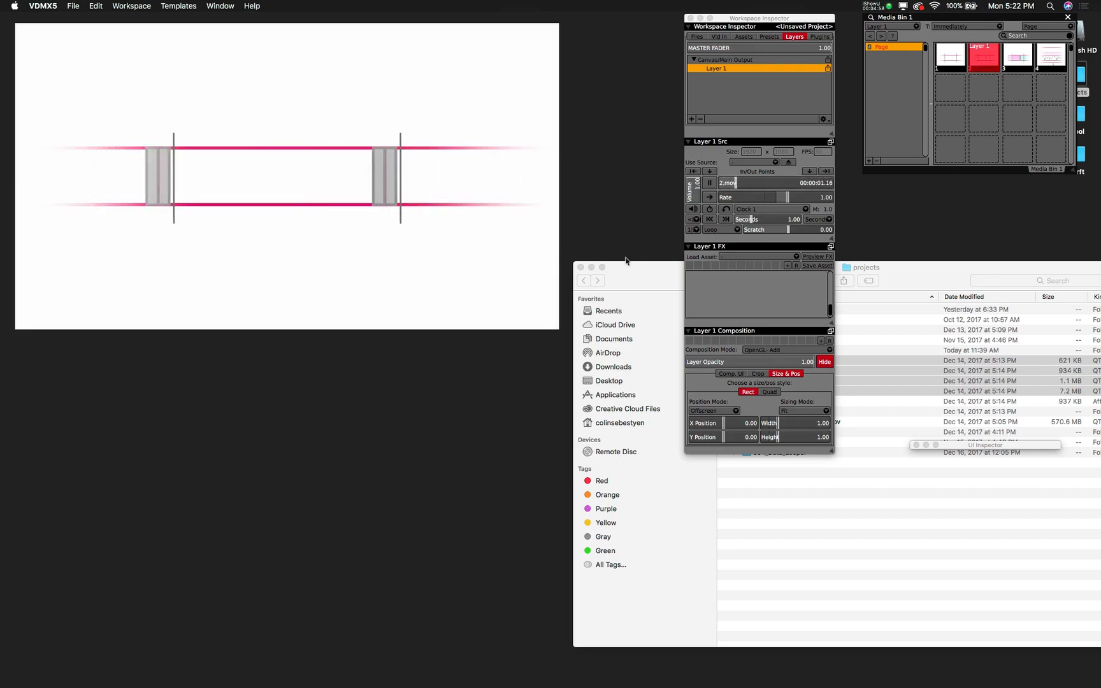
click(592, 268)
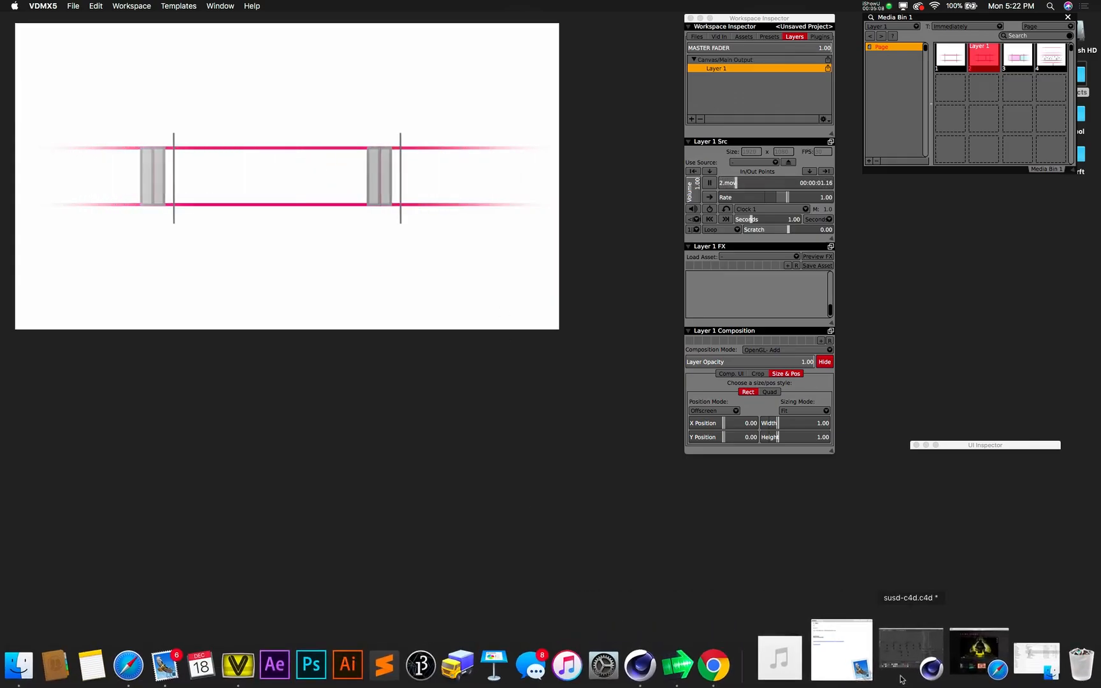
- Switch to susd-c4d.c4d in CINEMA 4D, show all four viewports and play the scene's animation
click(901, 679)
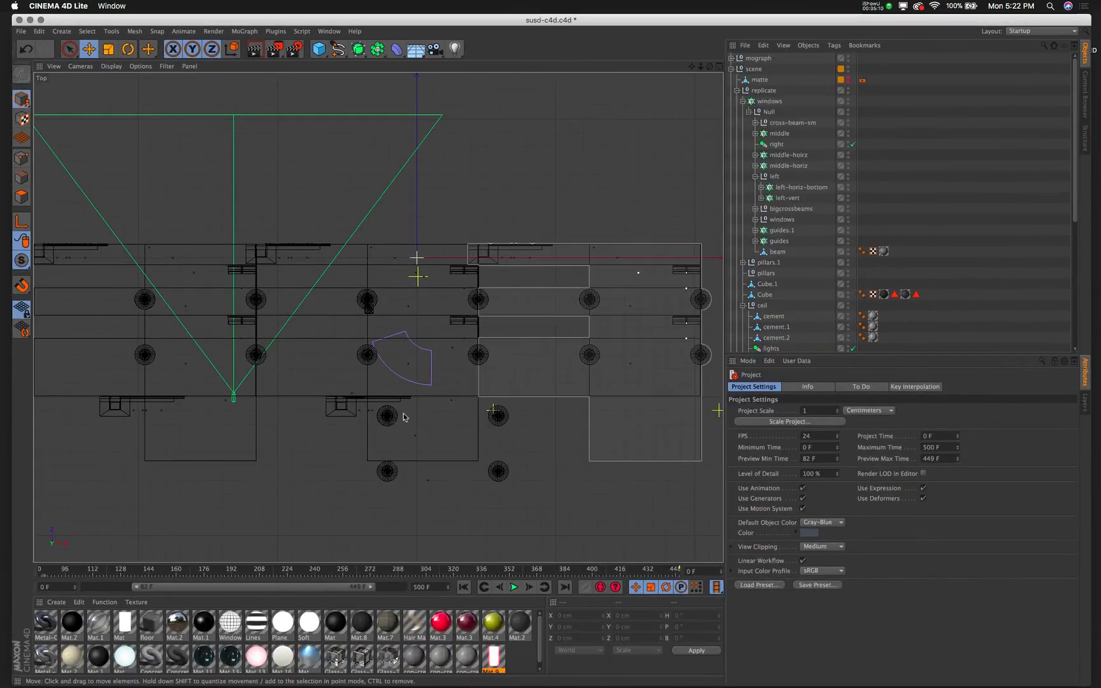
click(719, 67)
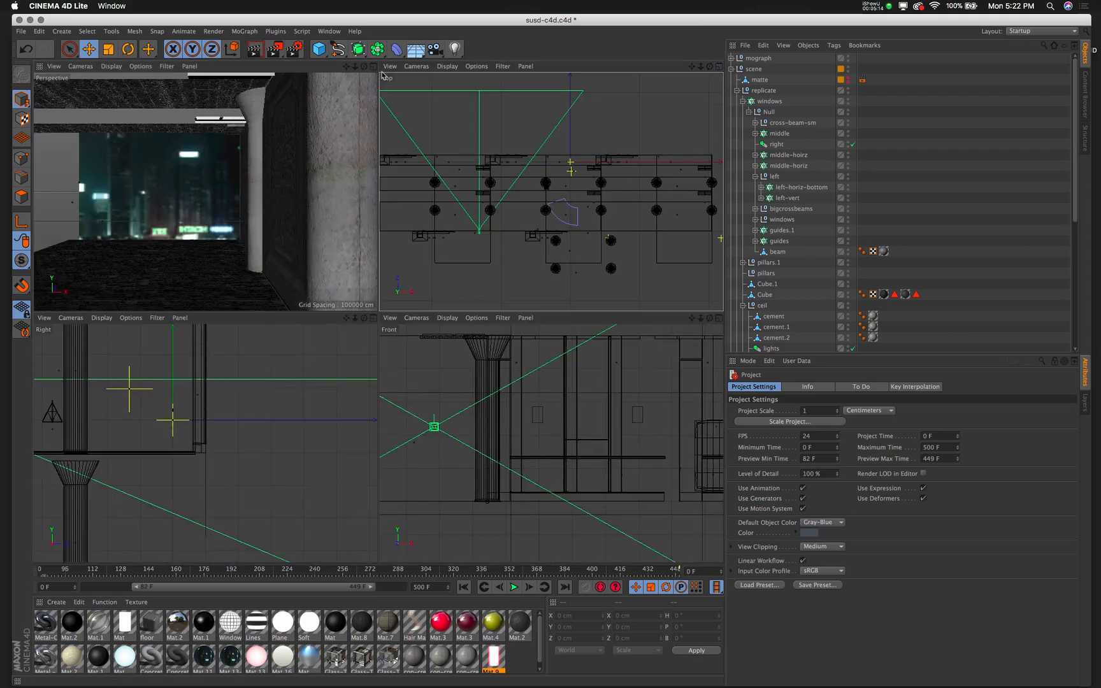
drag(310, 572, 63, 542)
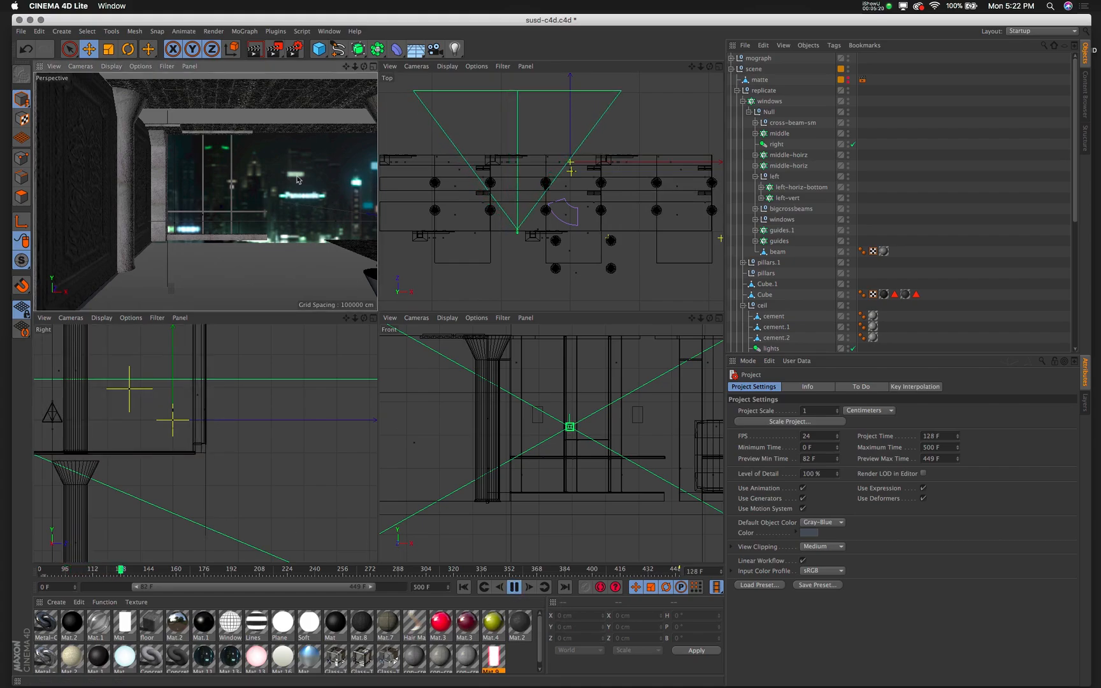
- Inspect the city backdrop plane and the top-level object groups, collapsing and re-expanding the scene group's hierarchy
click(315, 238)
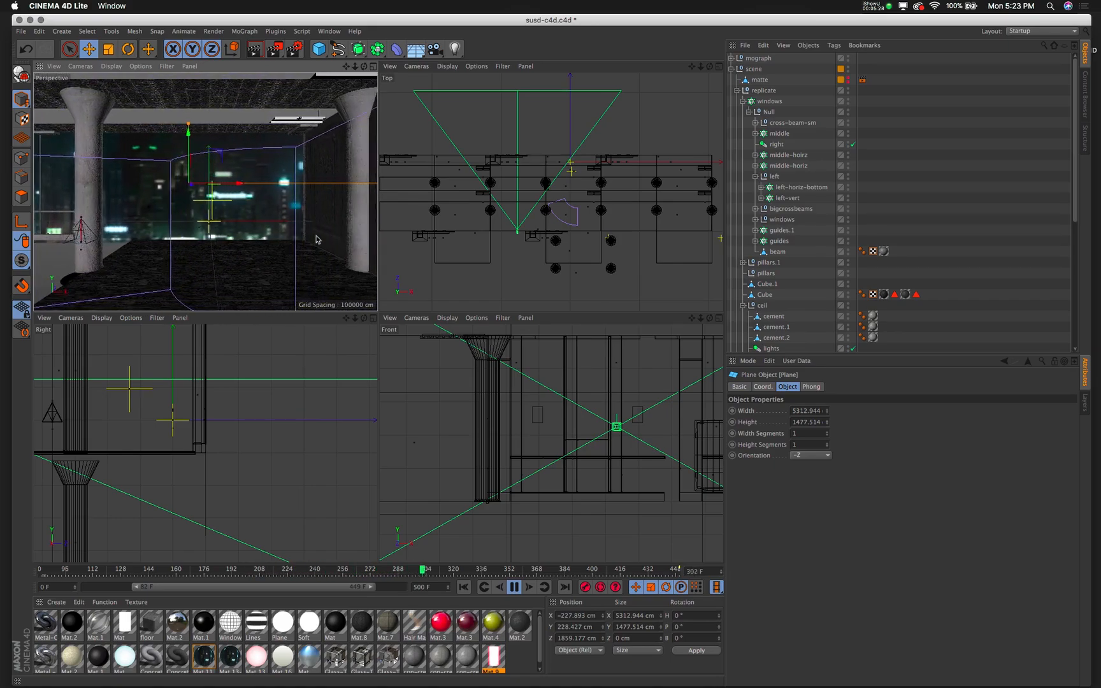
click(516, 138)
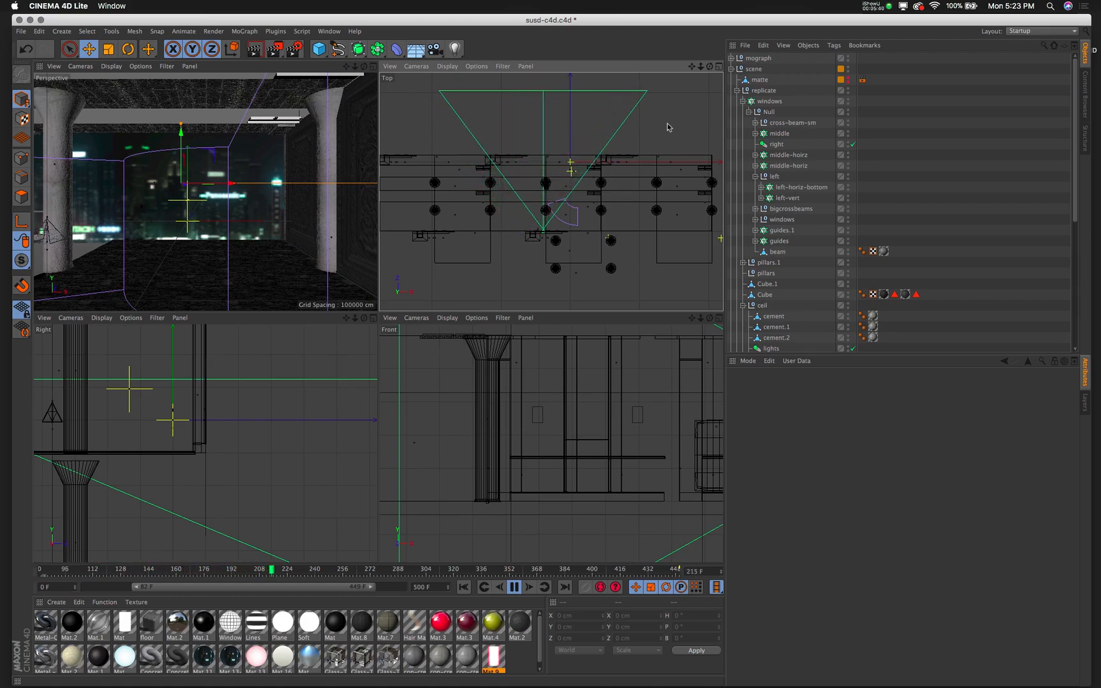
click(732, 71)
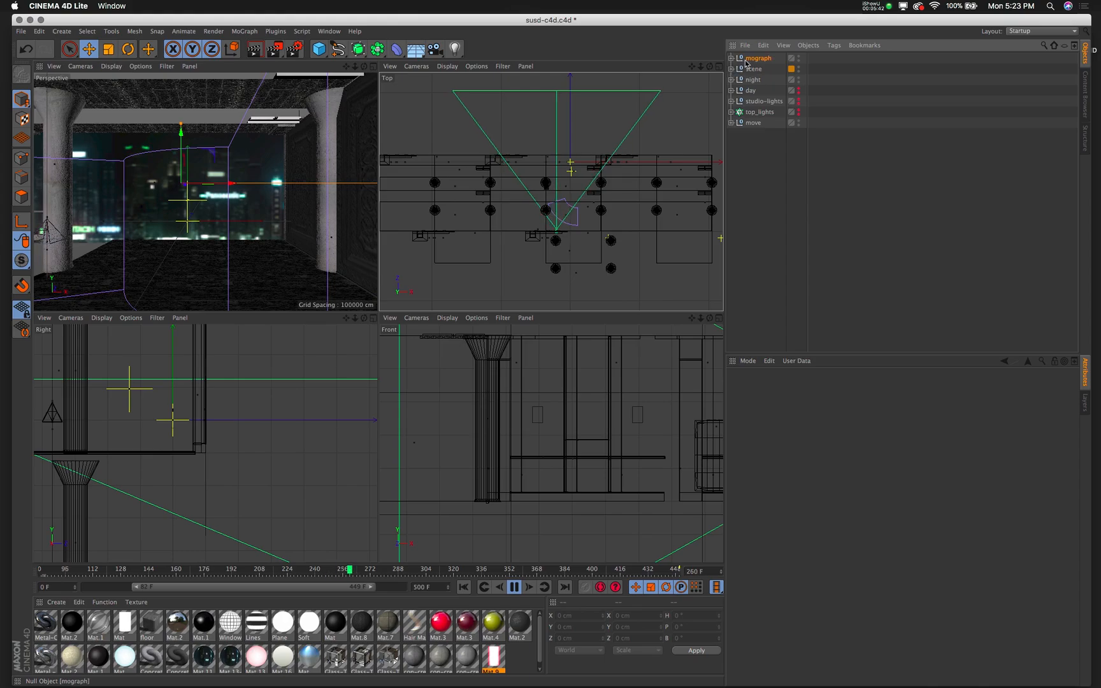
click(731, 69)
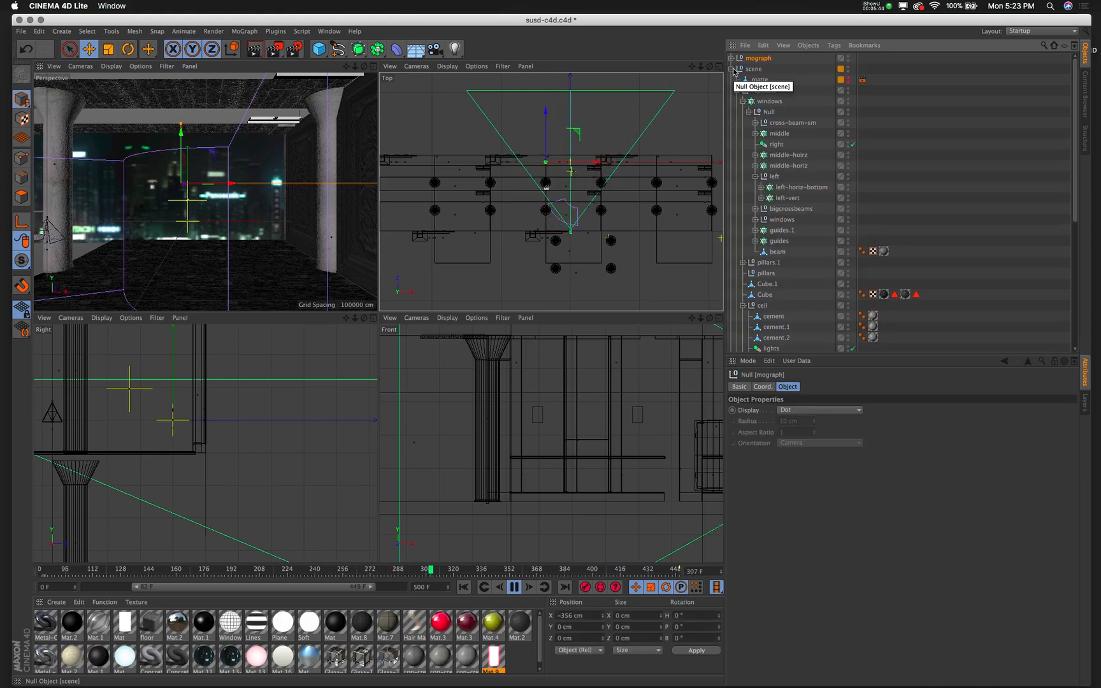
- Inspect the coordinates of the move and mover-cam nulls, and examine the scene in a maximized perspective view before collapsing the scene group
click(737, 91)
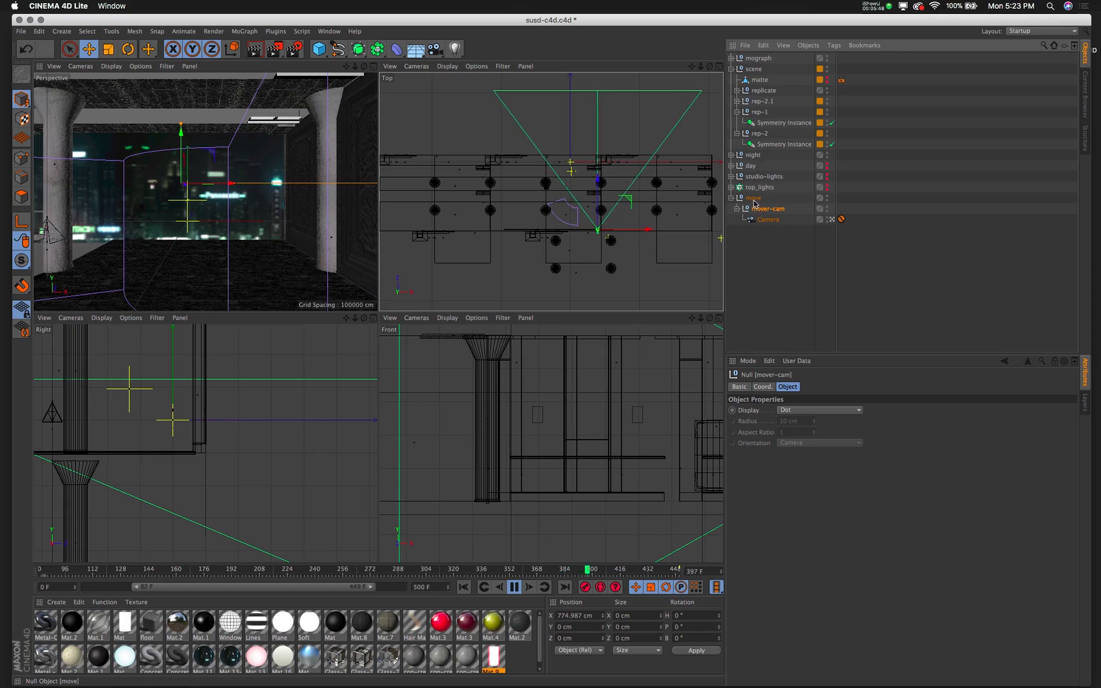
click(768, 388)
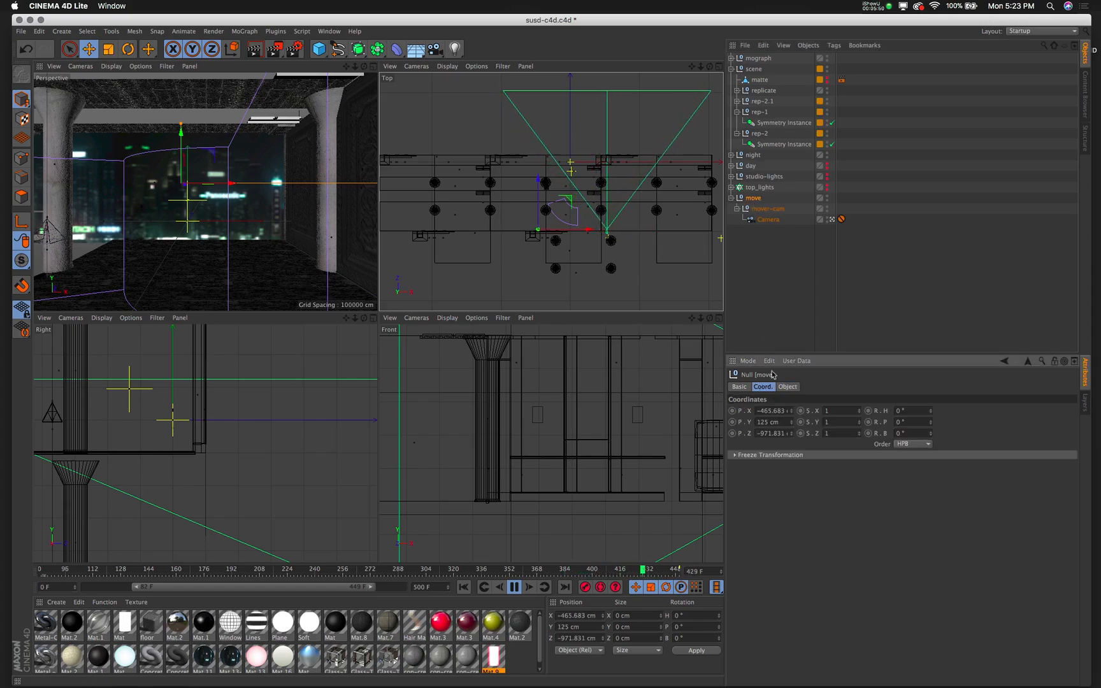
click(774, 211)
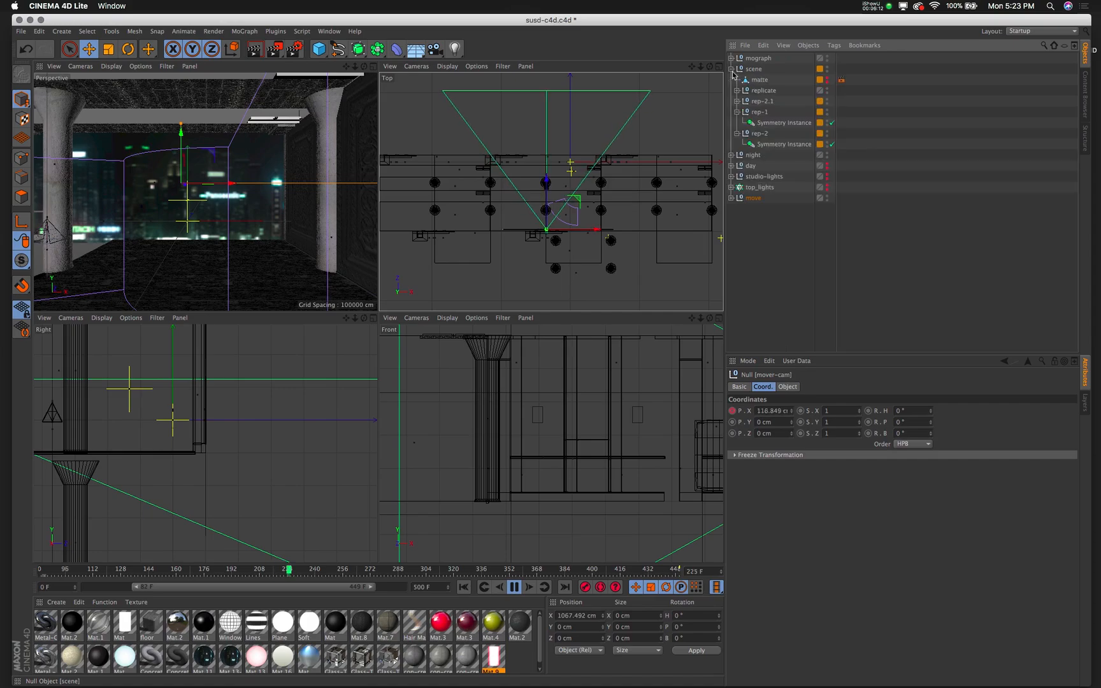
click(373, 67)
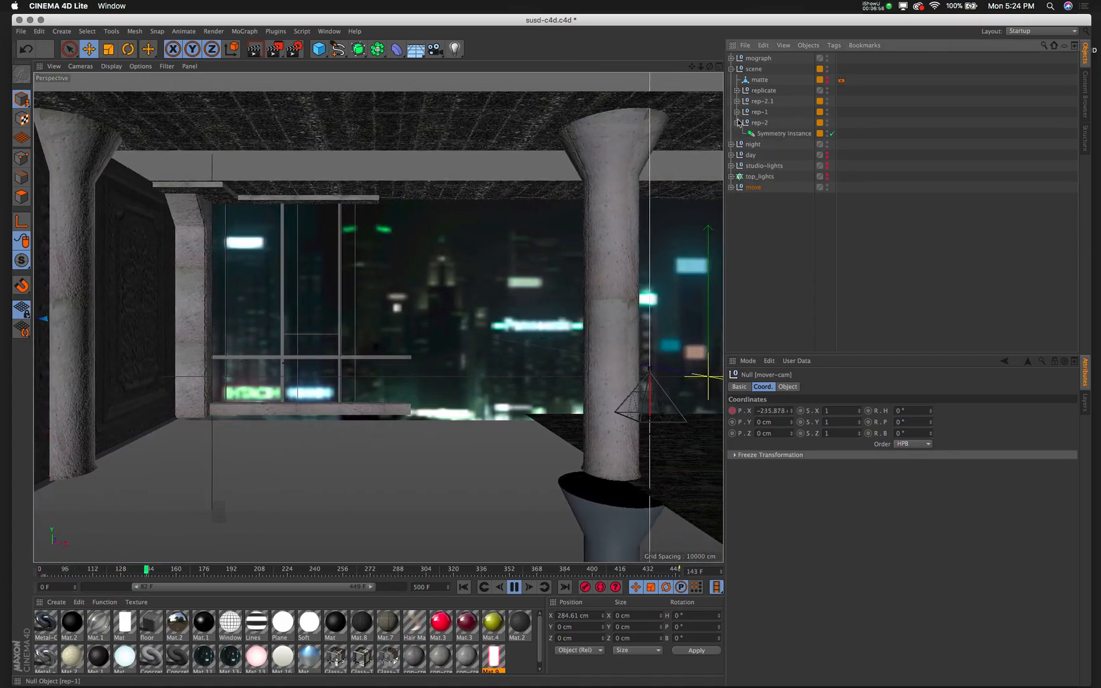
click(731, 68)
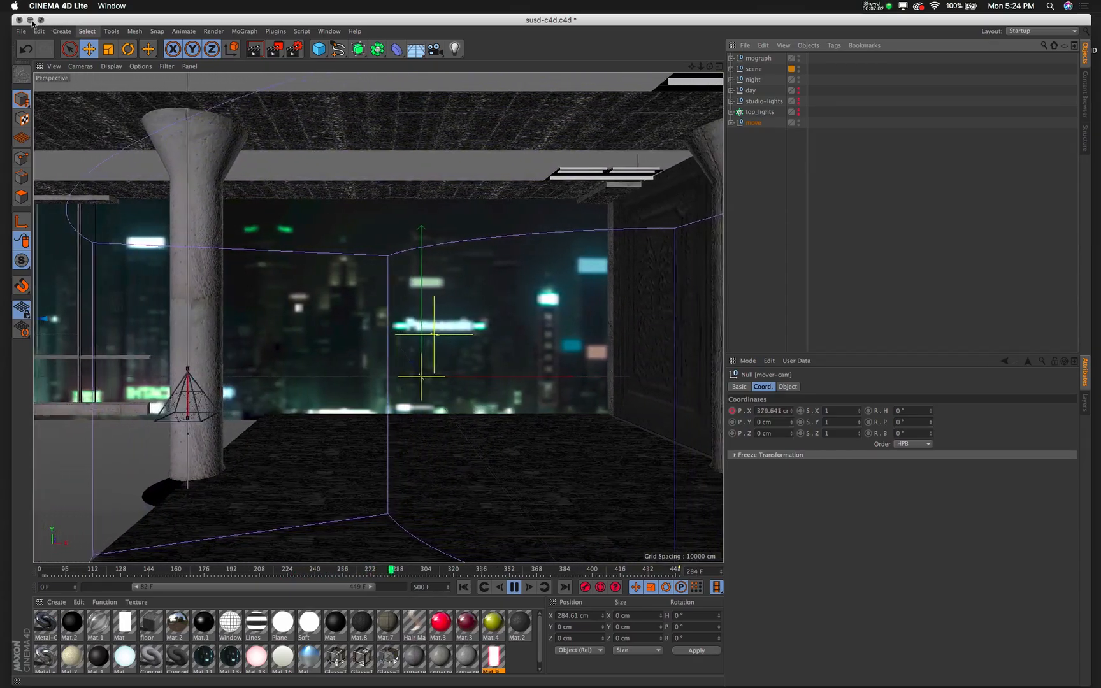
- Minimize the CINEMA 4D window to return to VDMX5 and trigger 3.mov on Layer 1, moving Media Bin 1 clear of the desktop folders
click(30, 21)
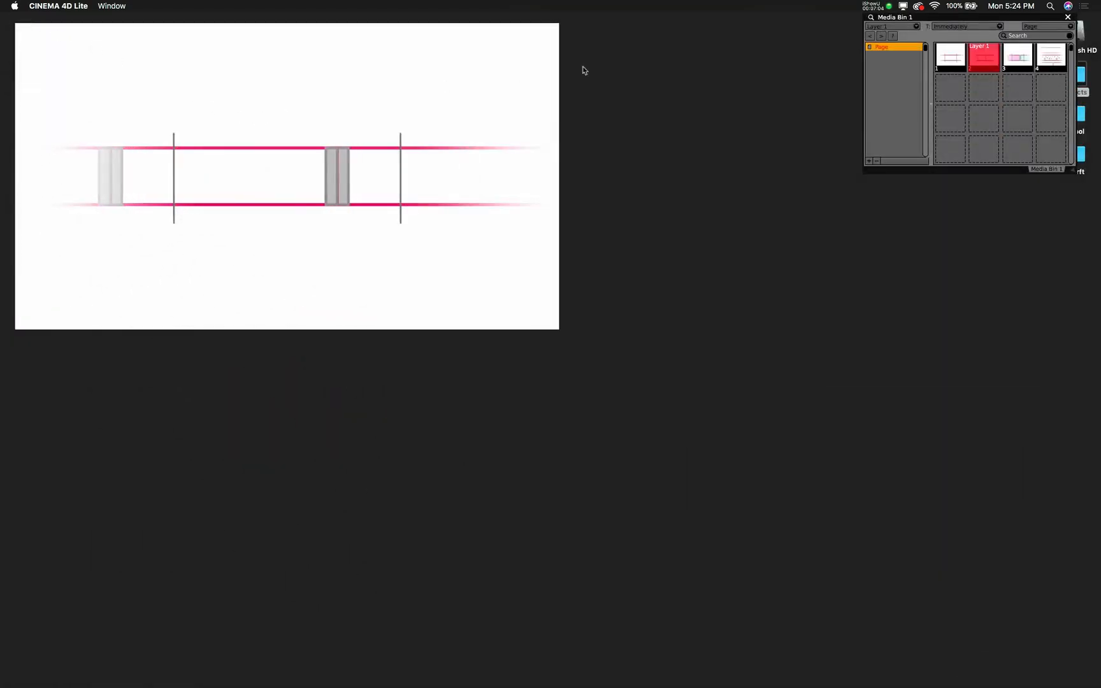
click(1017, 59)
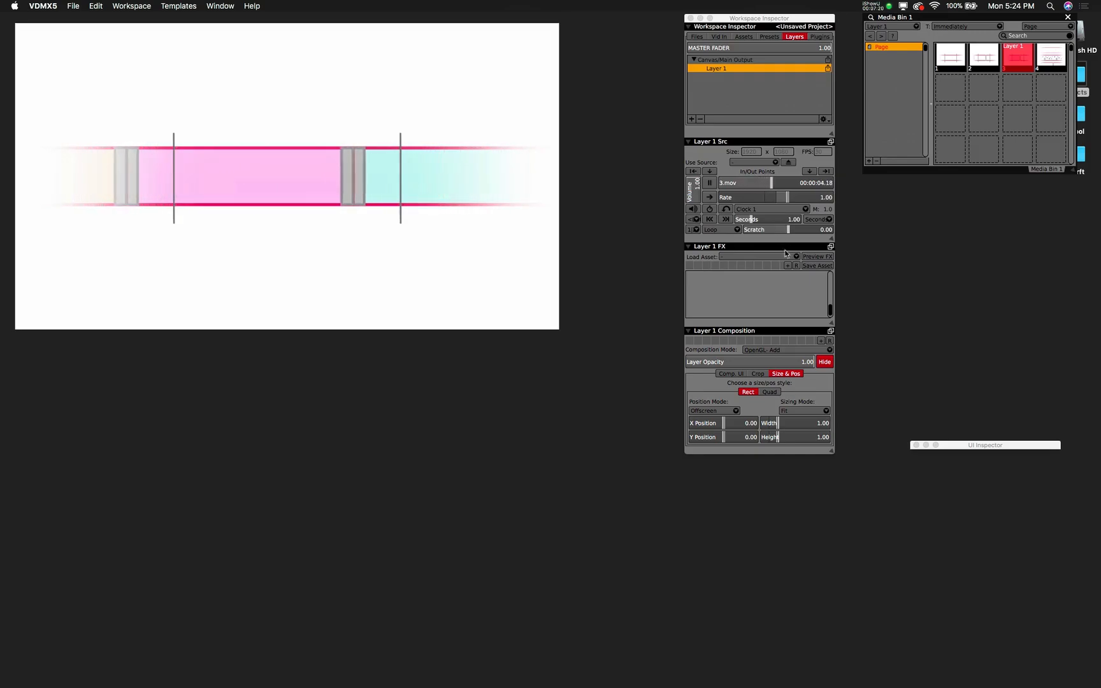
drag(974, 18, 947, 16)
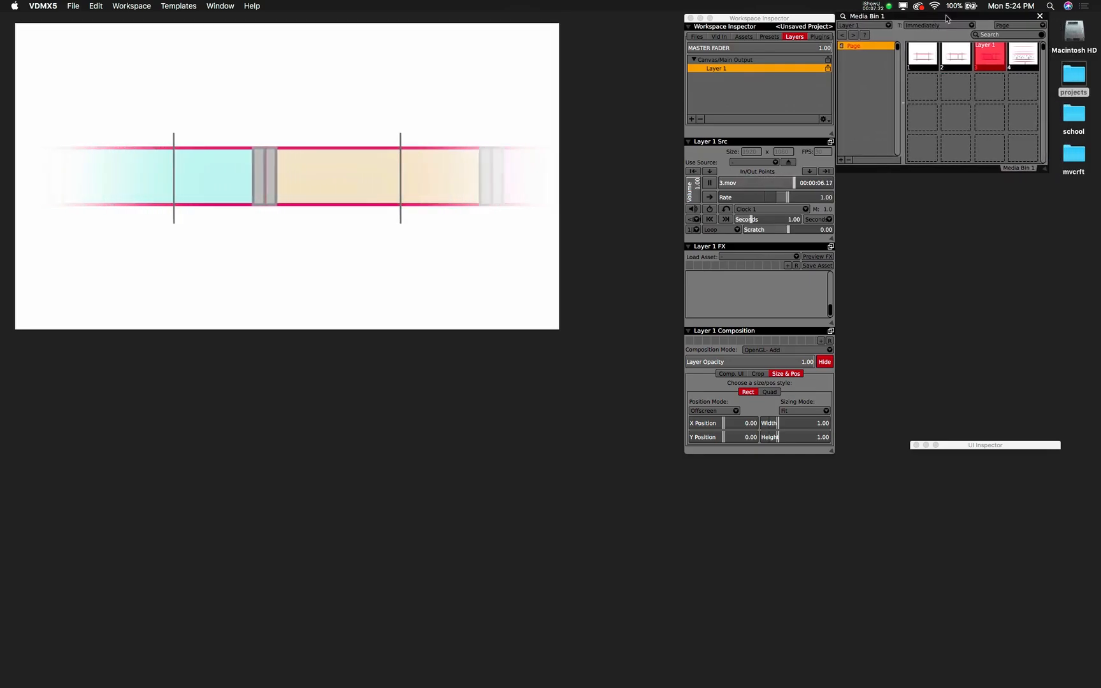
click(1073, 116)
double_click(1072, 116)
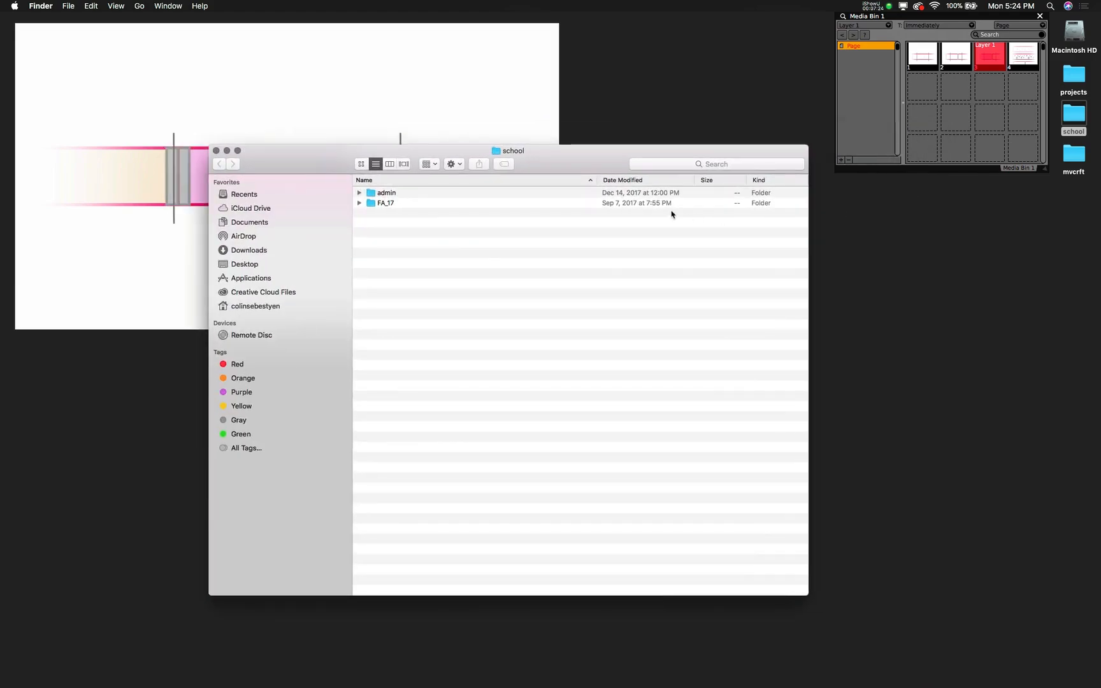
click(216, 151)
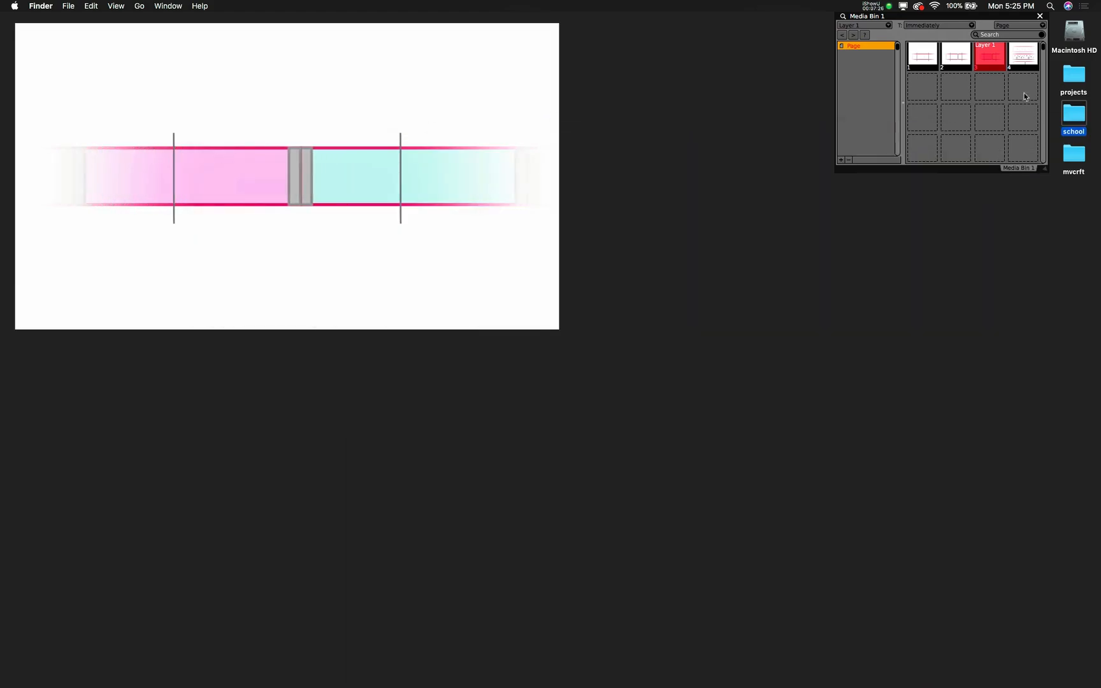
- Open the projects folder from the desktop and expand SUSD's 720-Render-Jpeg subfolder inside 002_multi-track
click(1068, 86)
double_click(1068, 86)
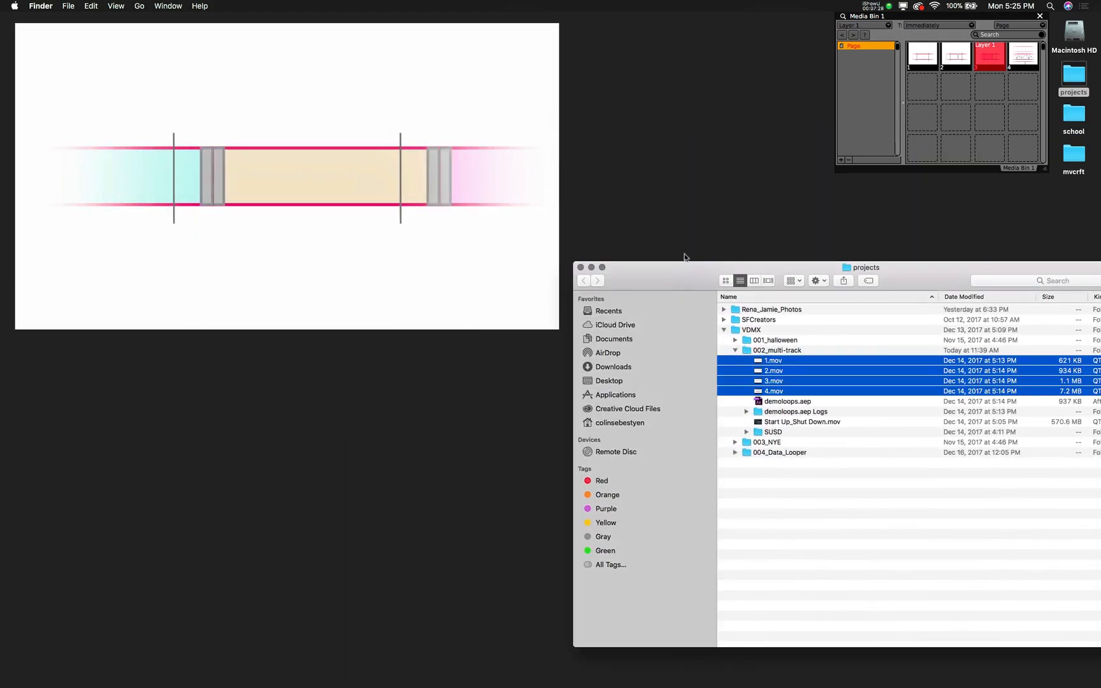
drag(686, 255, 586, 253)
click(648, 418)
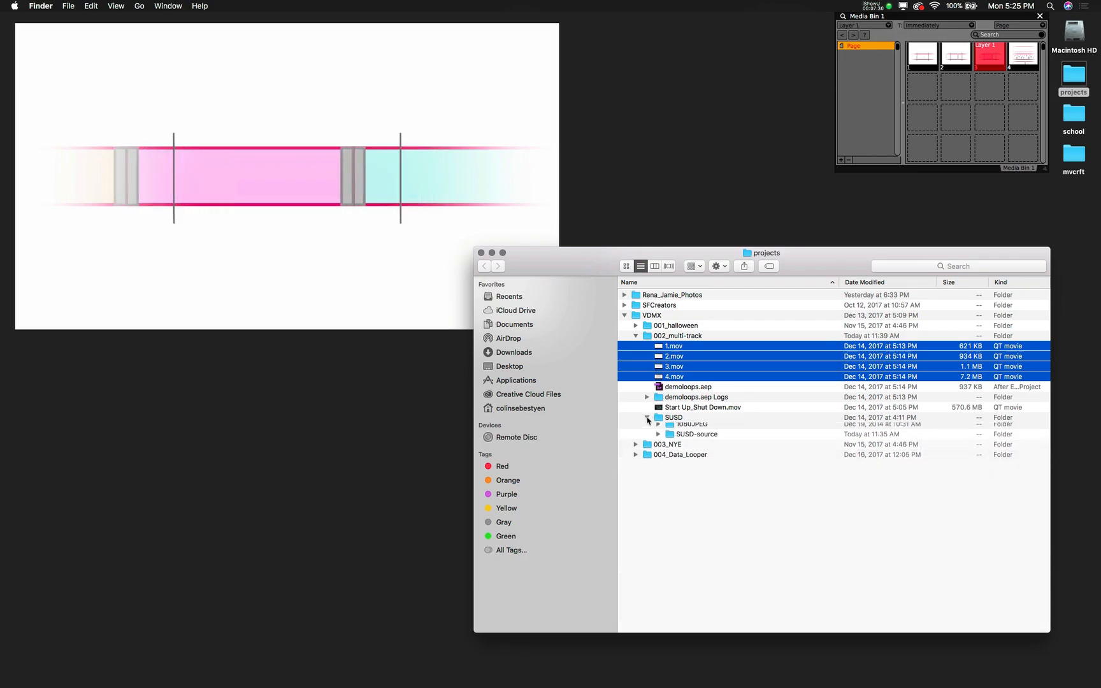
click(658, 428)
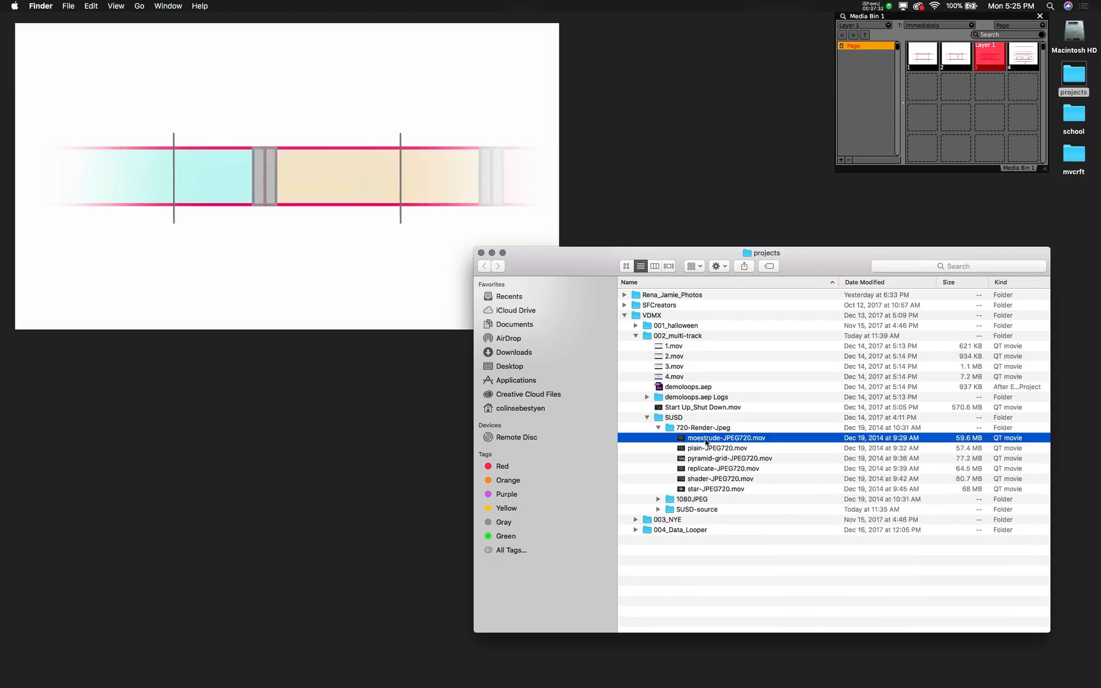
- Load all six JPEG720 movies from 720-Render-Jpeg into Media Bin 1, and trigger moextrude-JPEG720.mov on Layer 1, closing the folder window
click(714, 438)
shift+click(726, 489)
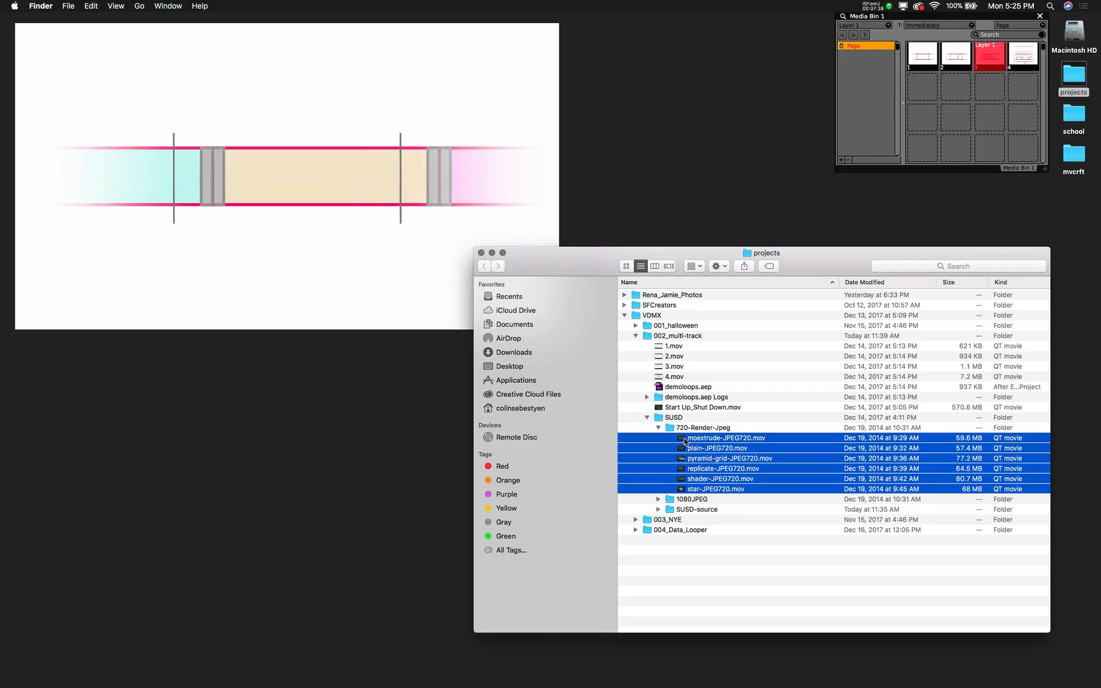
drag(684, 440, 912, 93)
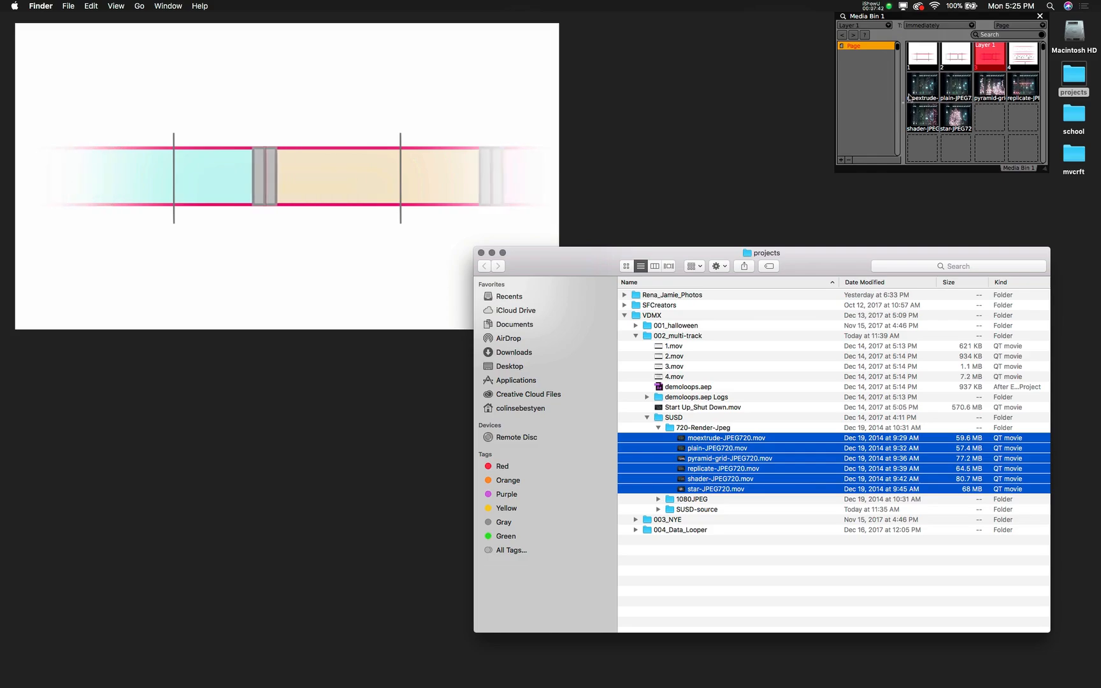
click(914, 96)
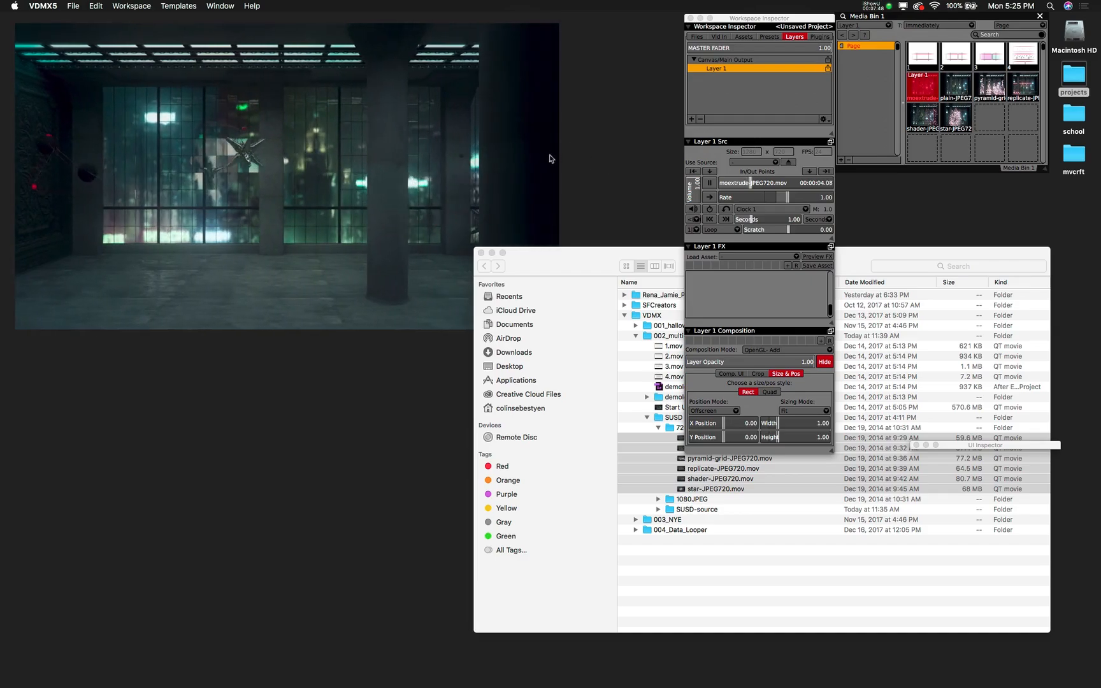
click(481, 253)
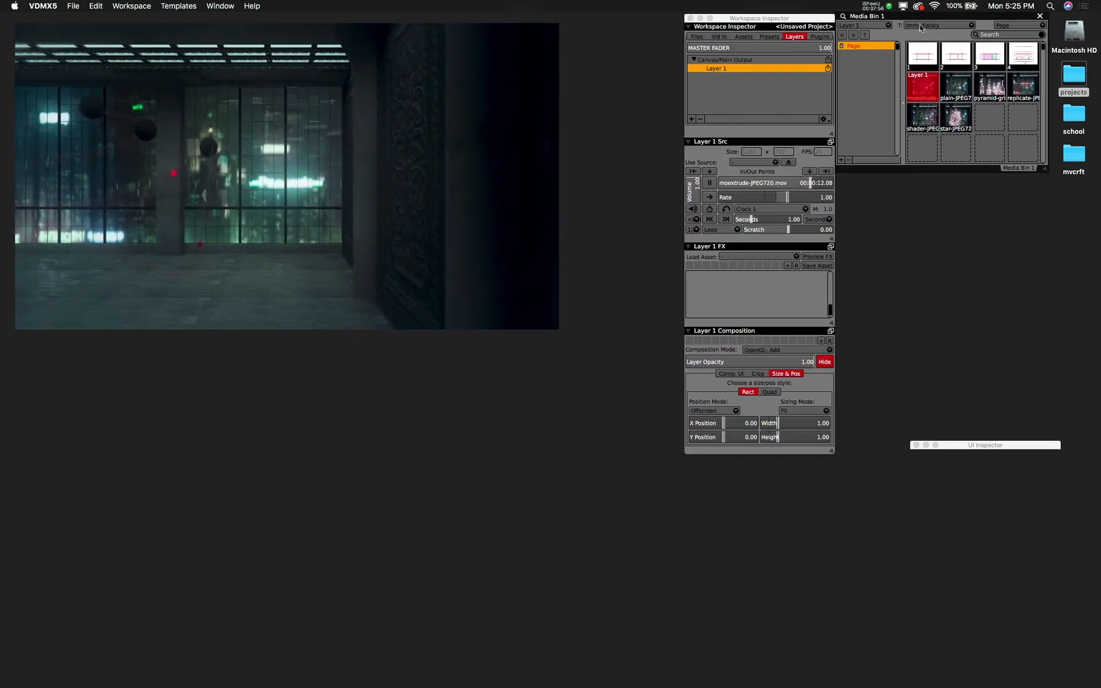
- Set Media Bin 1's trigger mode to Next on Movie End and cue the 4.mov clip
click(919, 29)
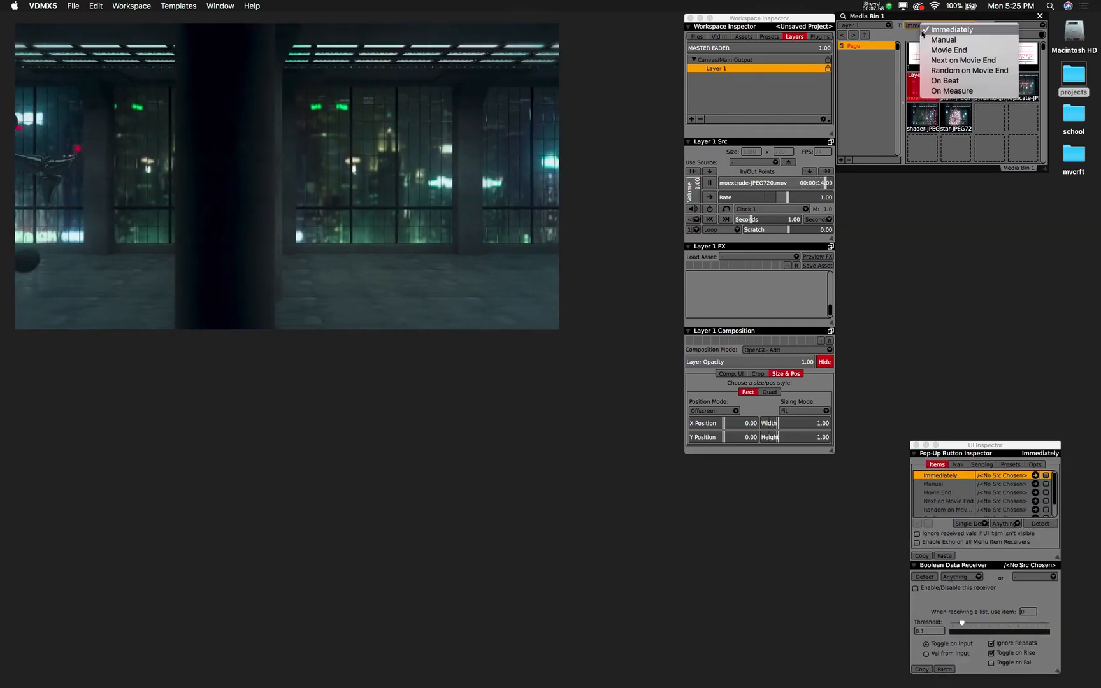
click(955, 60)
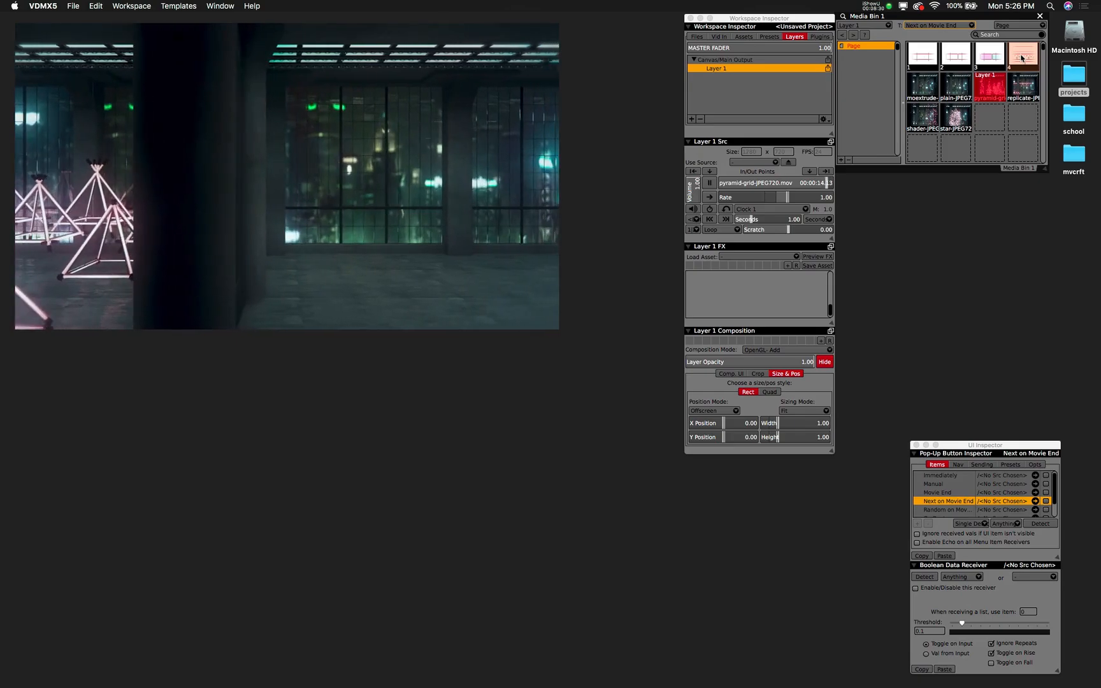
click(1021, 56)
- Set Media Bin 1's trigger mode to Immediately and trigger 3.mov followed by 1.mov on Layer 1
click(934, 25)
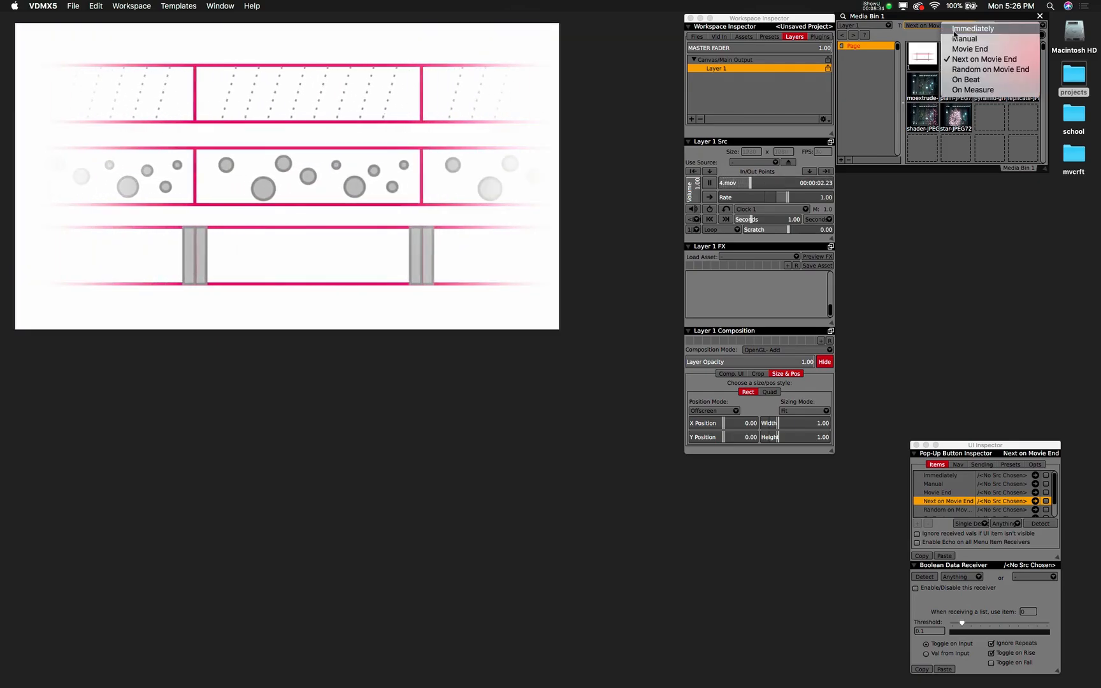
click(991, 59)
click(989, 64)
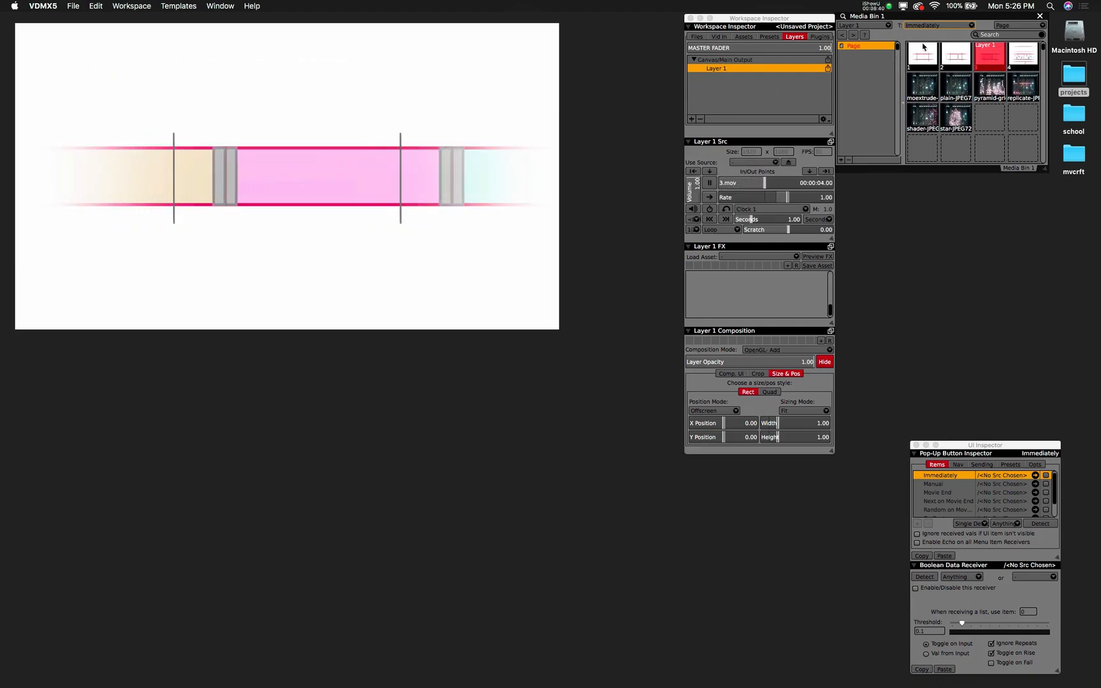
click(931, 27)
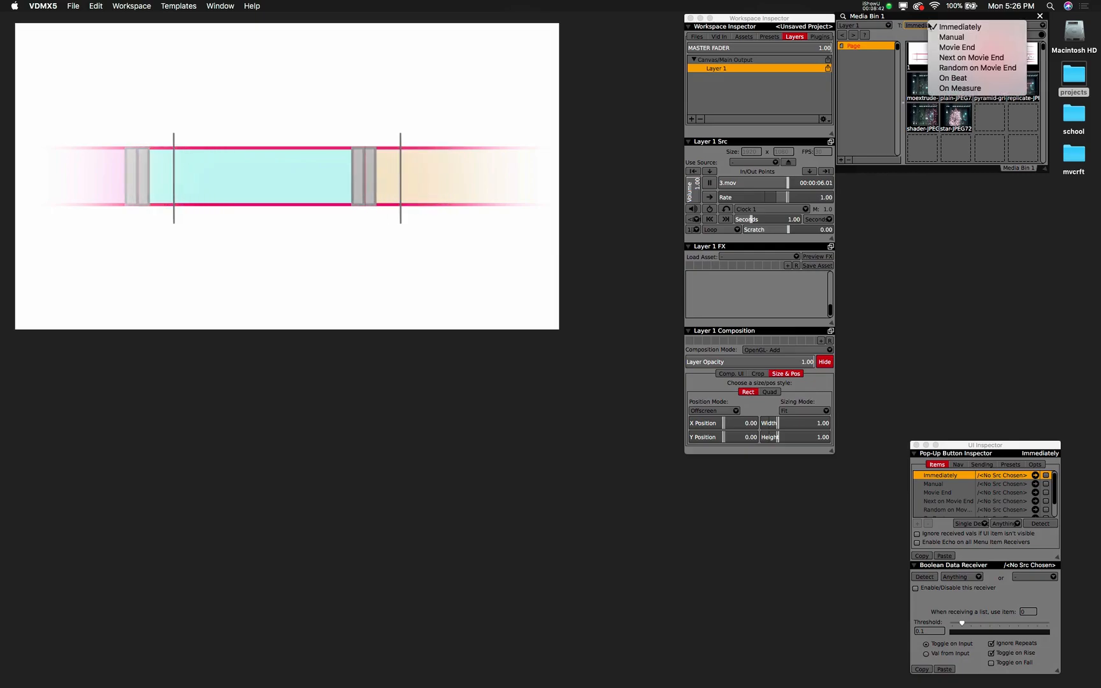
click(920, 59)
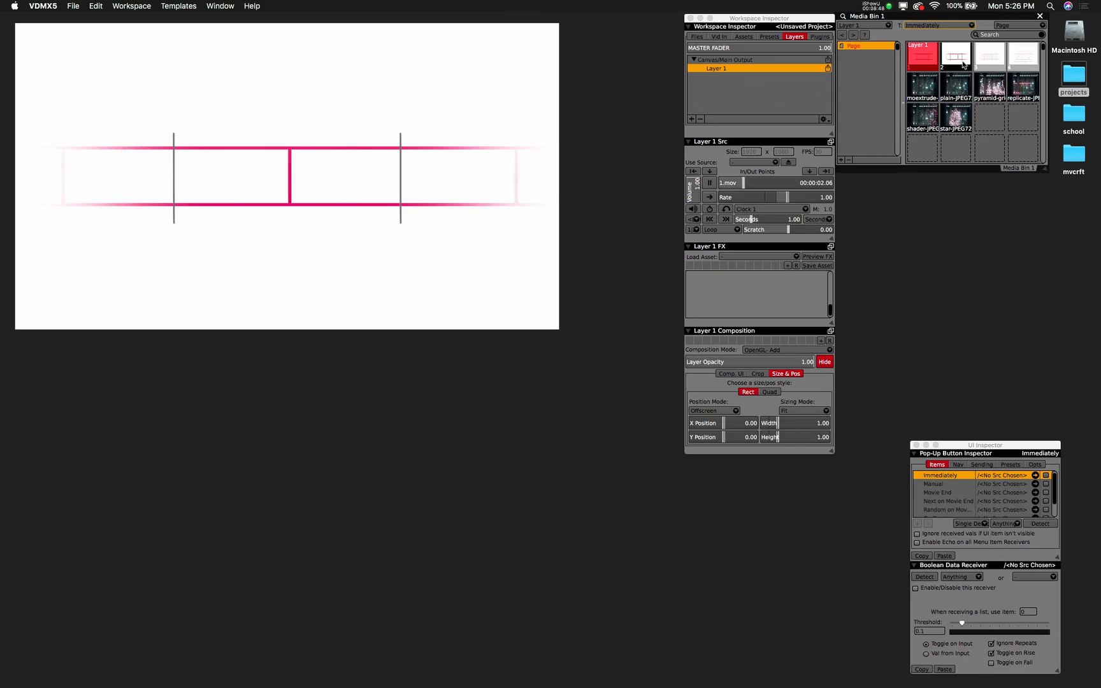
- Add a new page to Media Bin 1 and name it susd
click(841, 160)
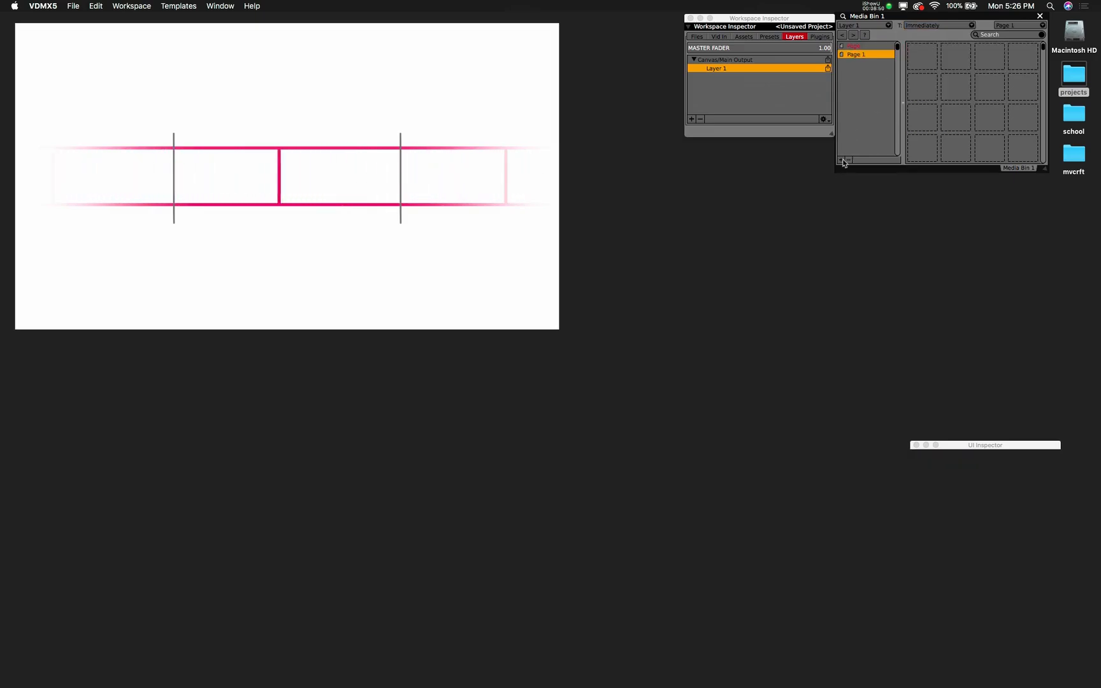
double_click(861, 55)
text(sus)
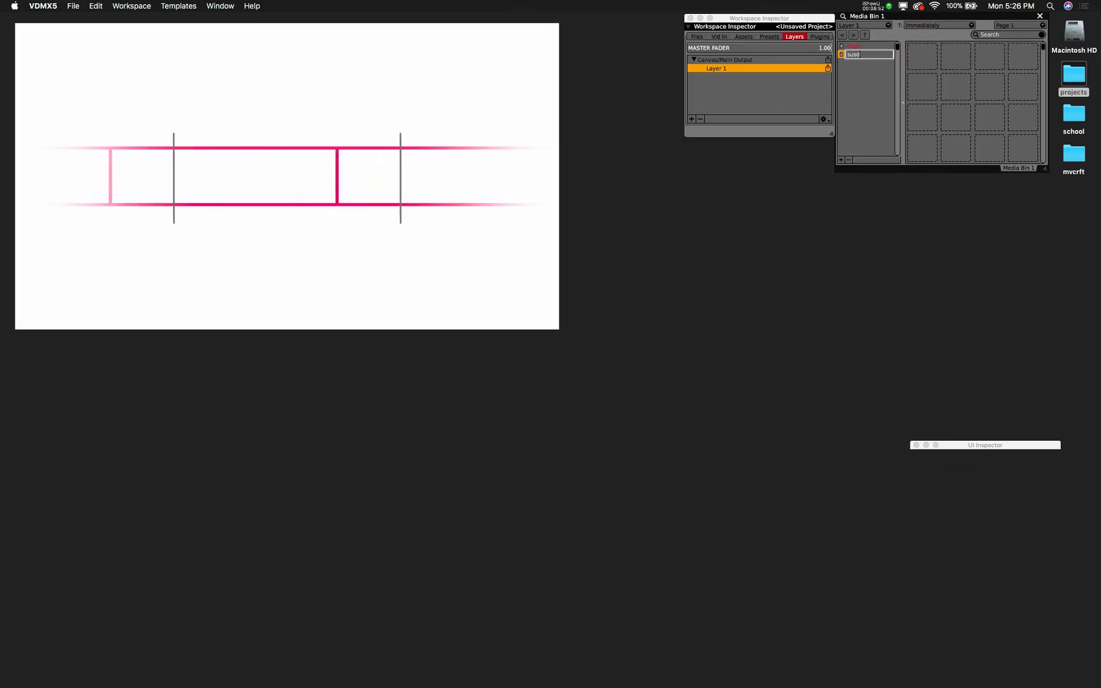
text(d)
- Move the six JPEG720 clips from the first media bin page to the susd page and open that page
click(854, 46)
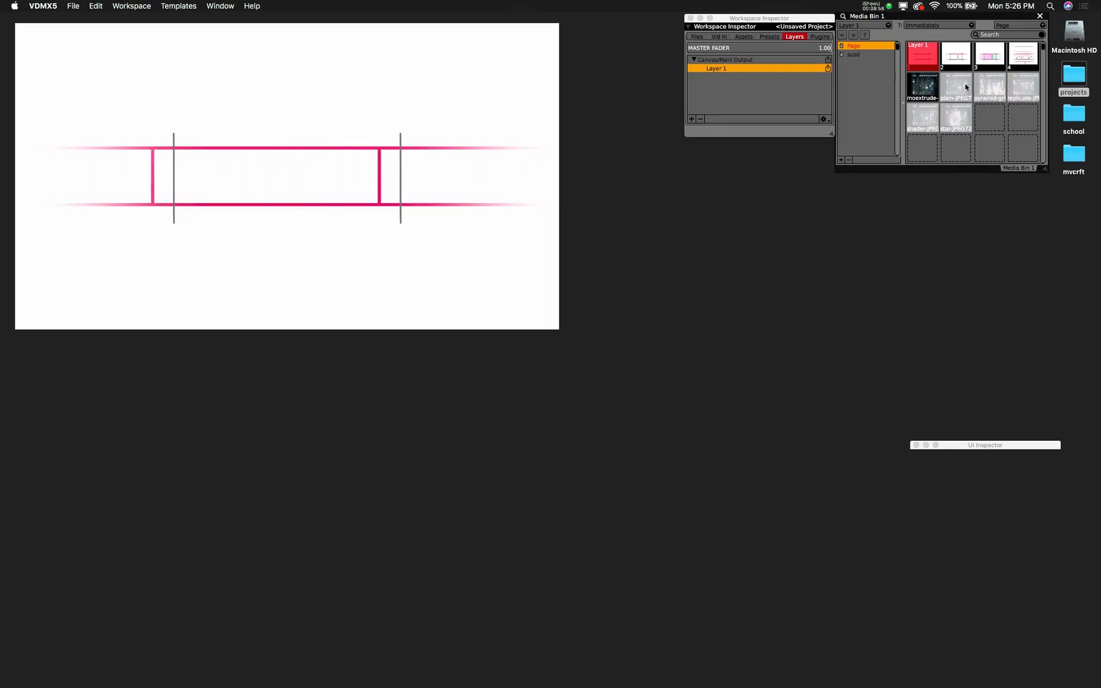
drag(994, 89, 861, 56)
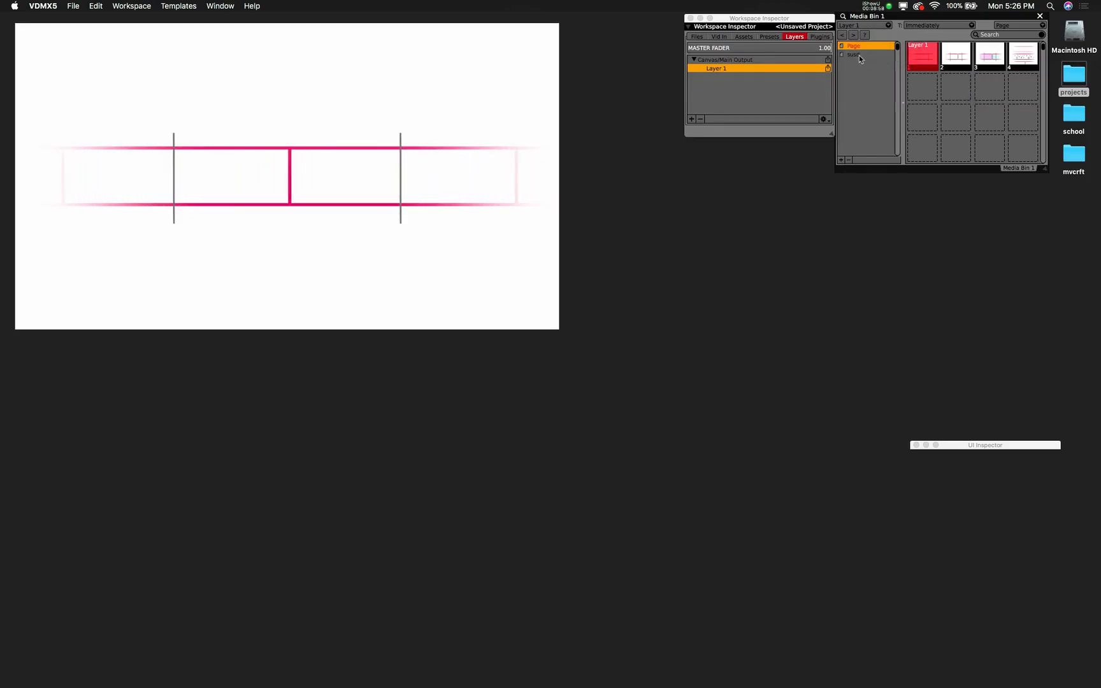
click(853, 54)
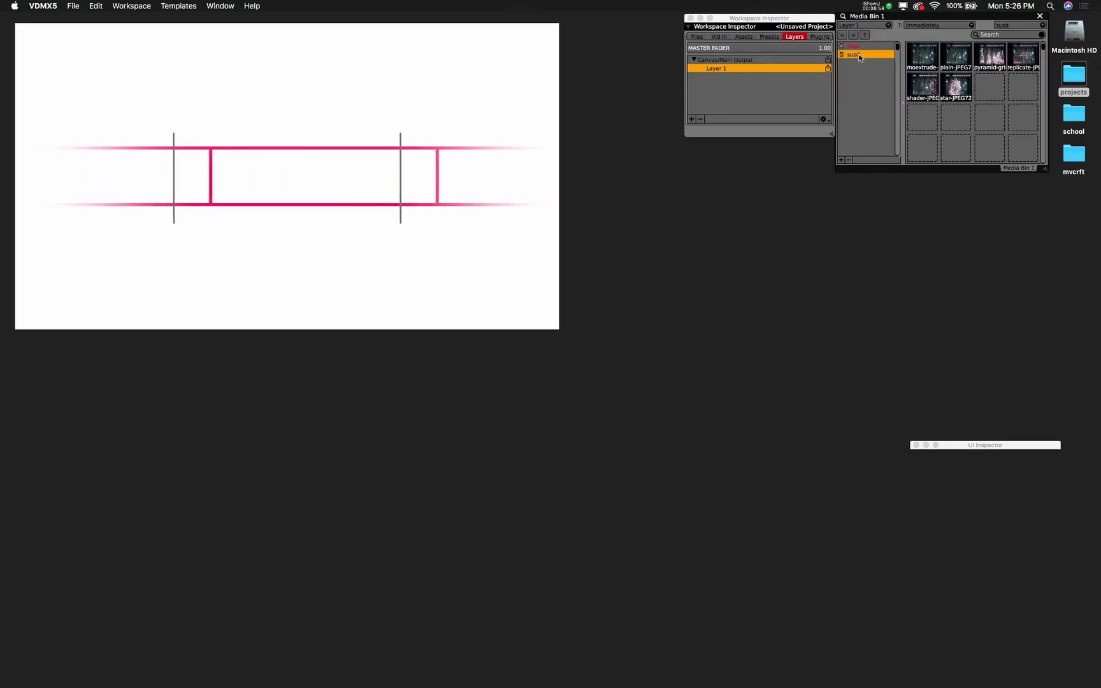
- Play moextrude-JPEG720.mov from the susd page on Layer 1 with Media Bin 1's trigger mode set to Random on Movie End
click(937, 25)
click(943, 70)
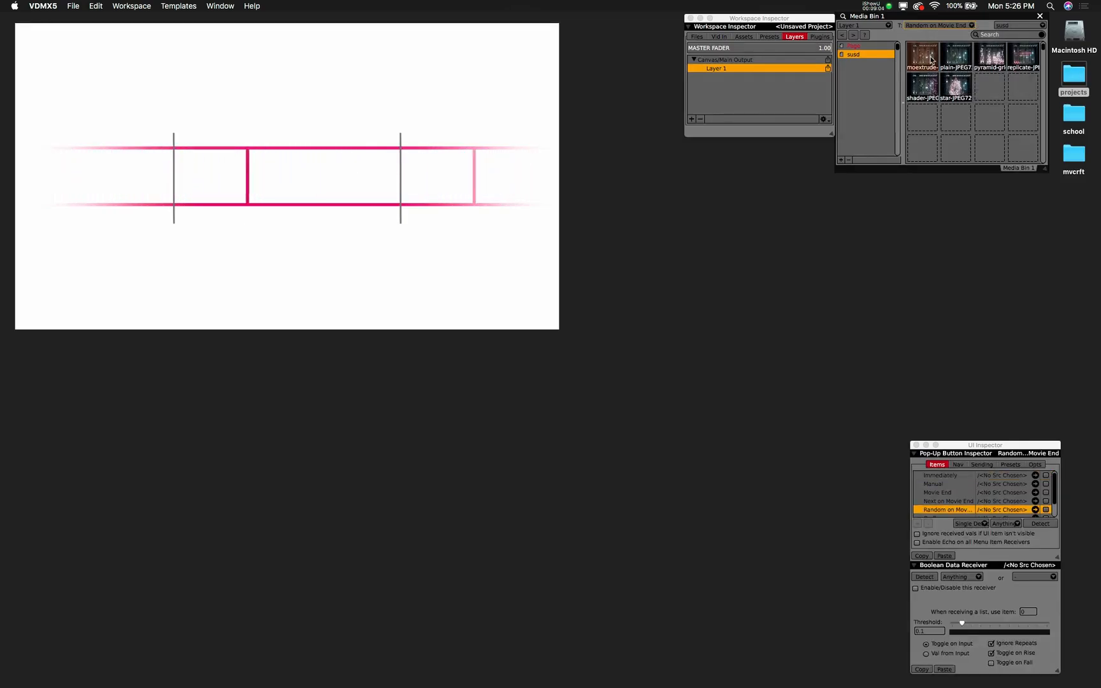
click(936, 31)
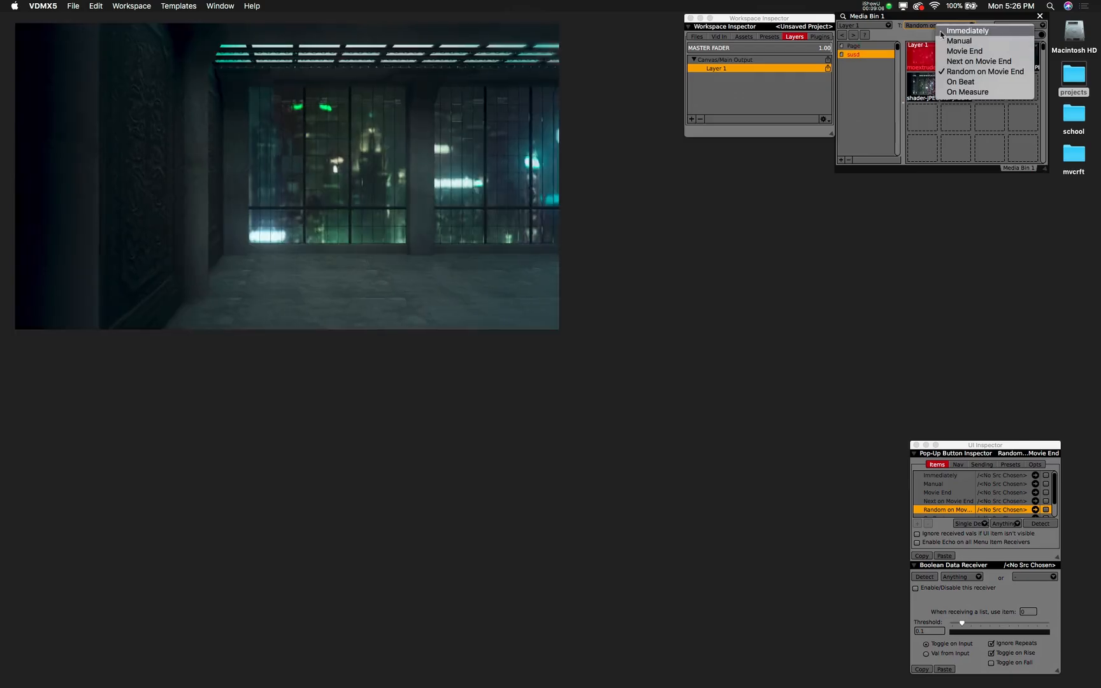
click(936, 34)
click(936, 31)
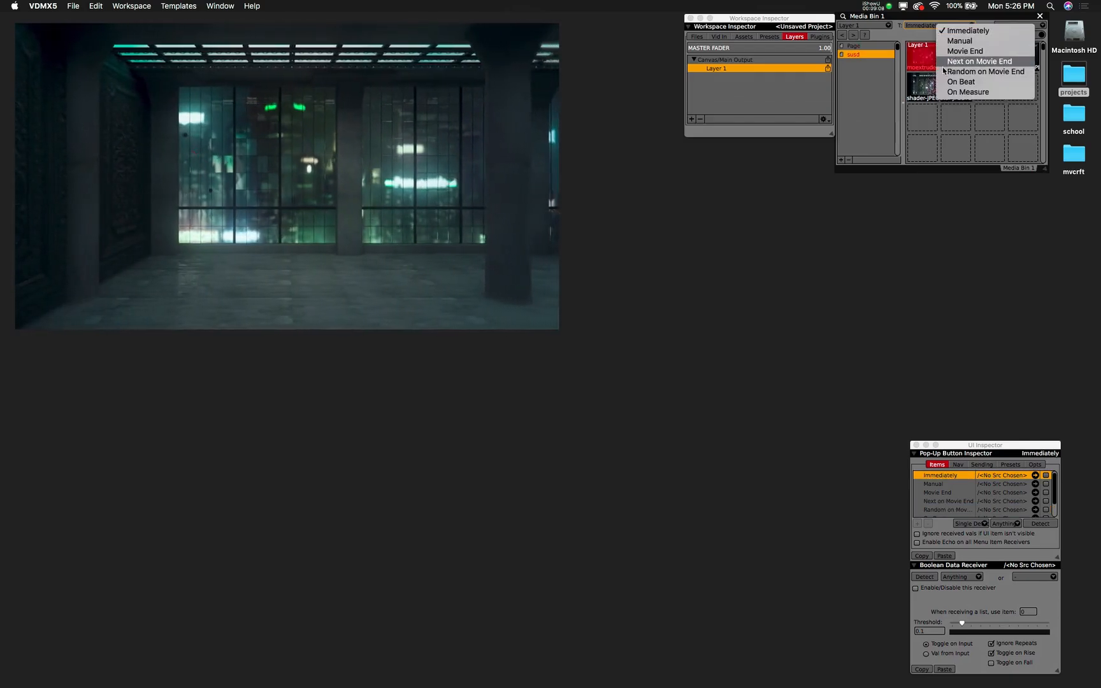
click(950, 67)
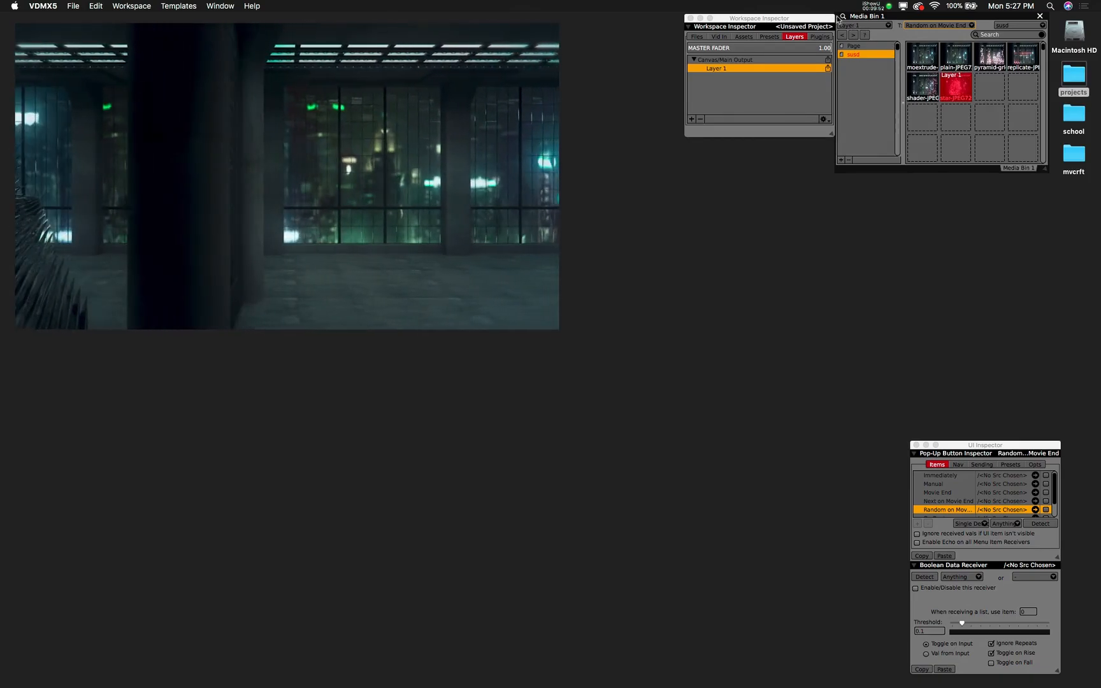
- Enable Preload Media in Media Bin 1's options and switch the bin to its first page of clips
click(844, 18)
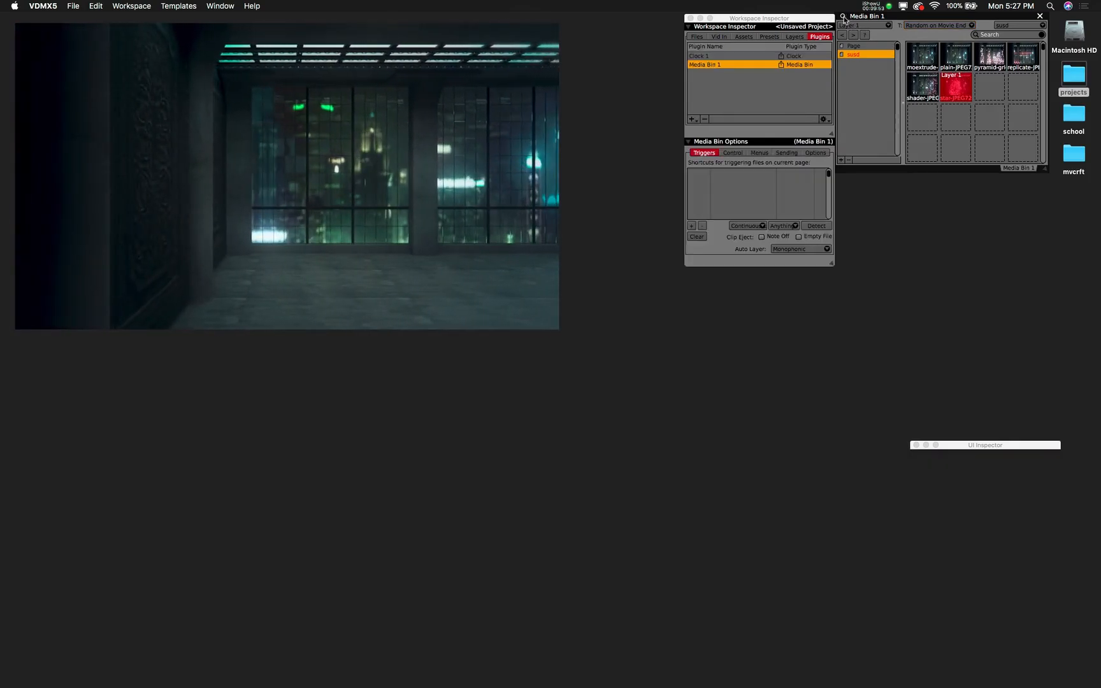
click(824, 154)
click(731, 164)
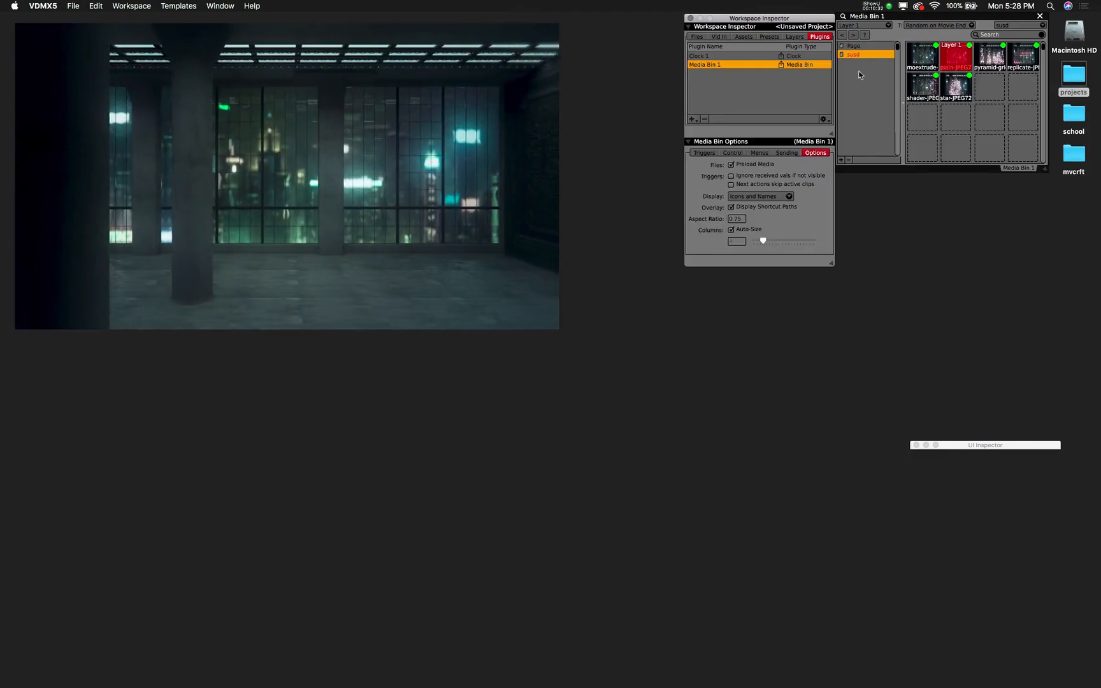
click(861, 49)
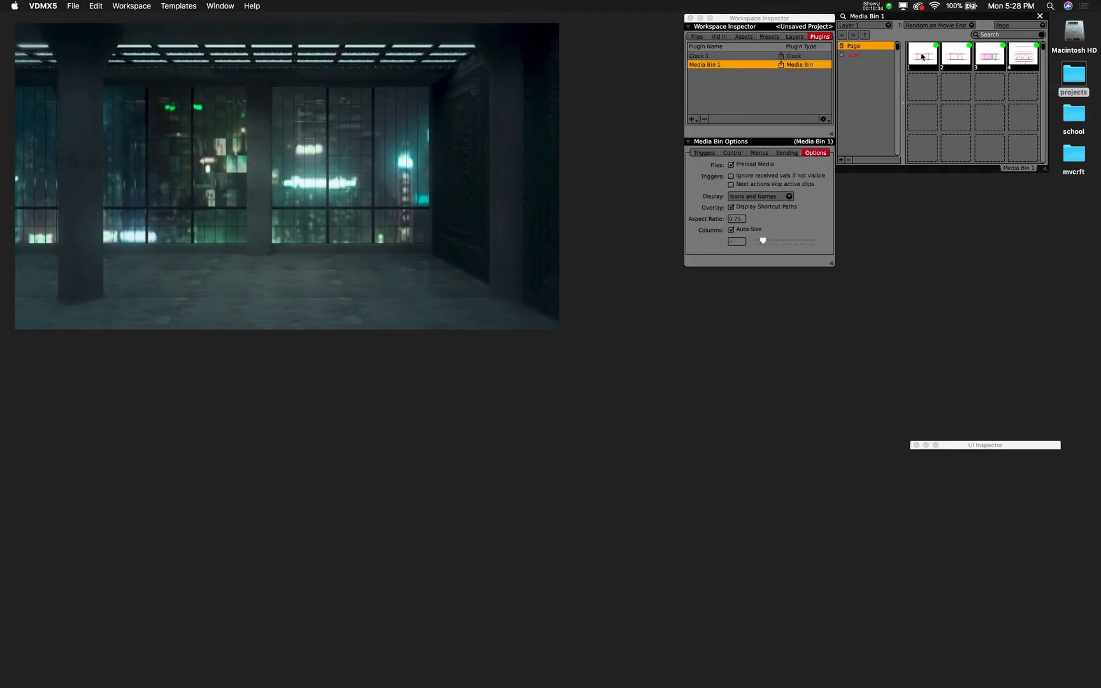
- Set Media Bin 1's trigger mode to Immediately, play the first page's fourth clip on Layer 1, and reposition the output window
click(944, 26)
click(949, 35)
click(1014, 64)
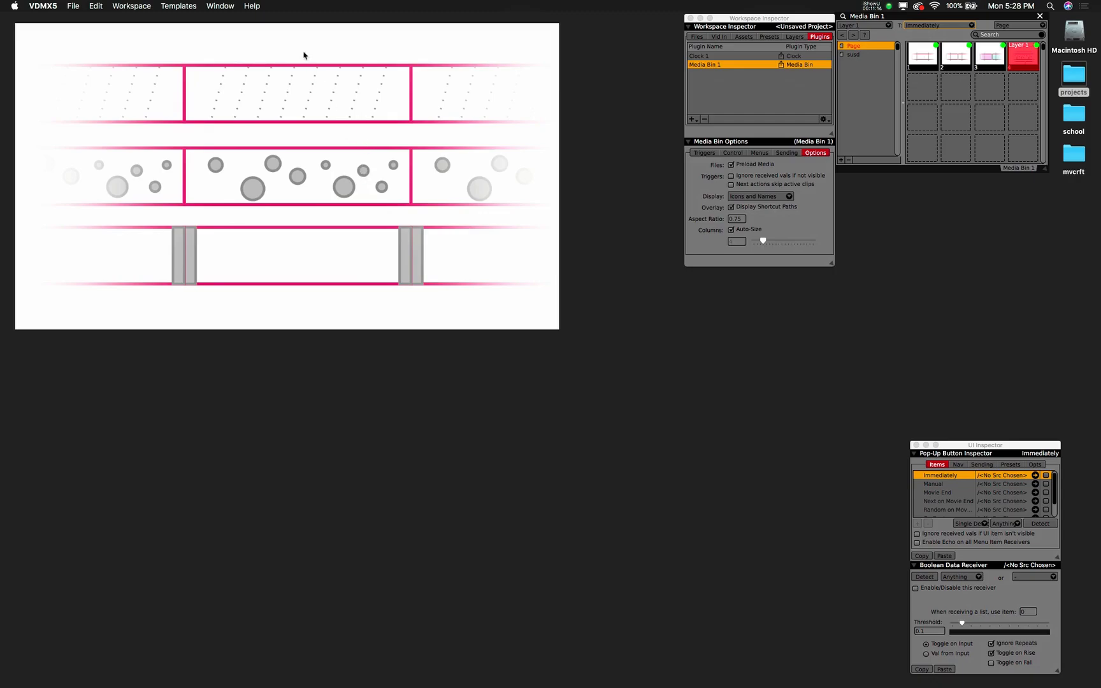
drag(304, 55, 339, 56)
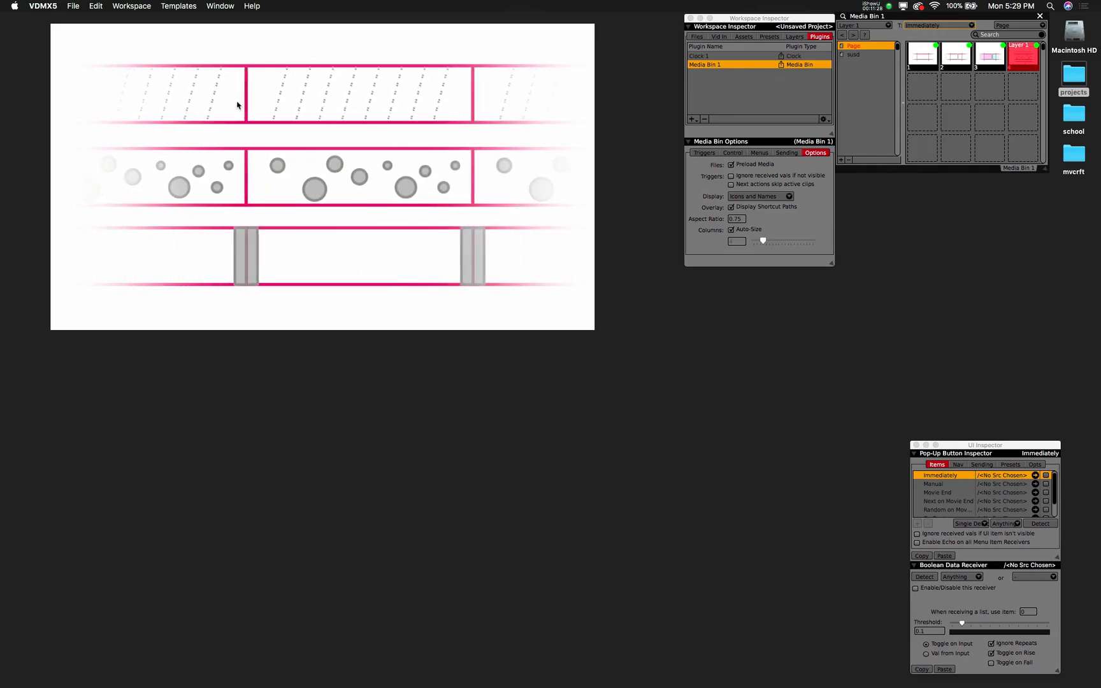
- Quit VDMX5 and open the projects folder in Finder, moving its window nearer the middle of the desktop
key(super+q)
click(576, 233)
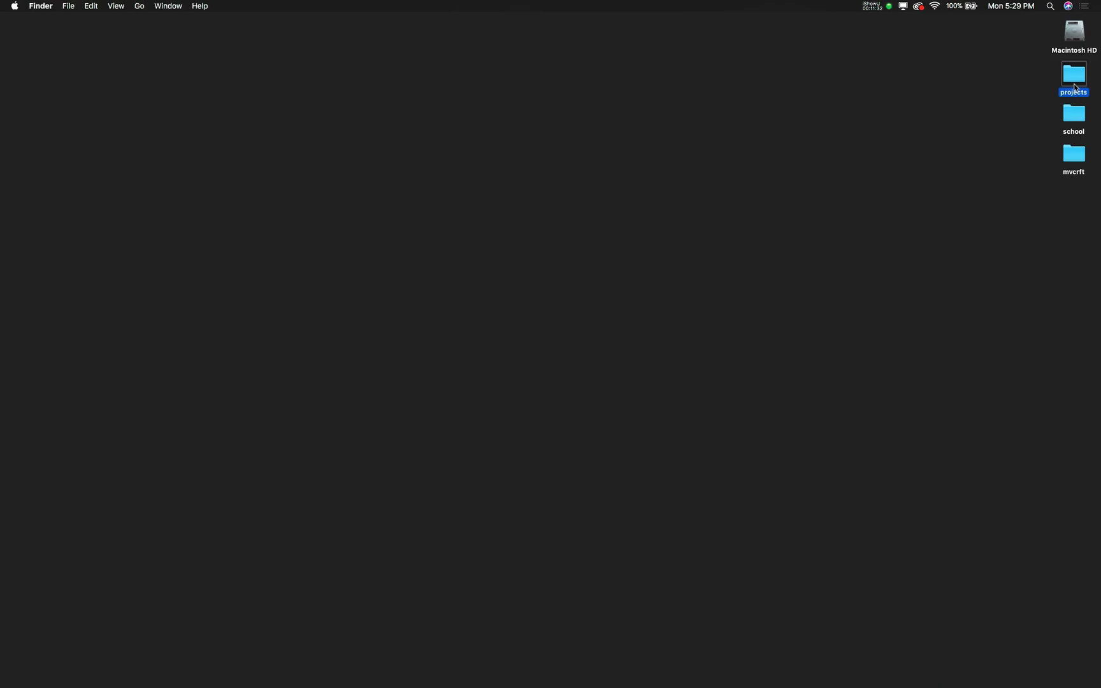
double_click(1074, 88)
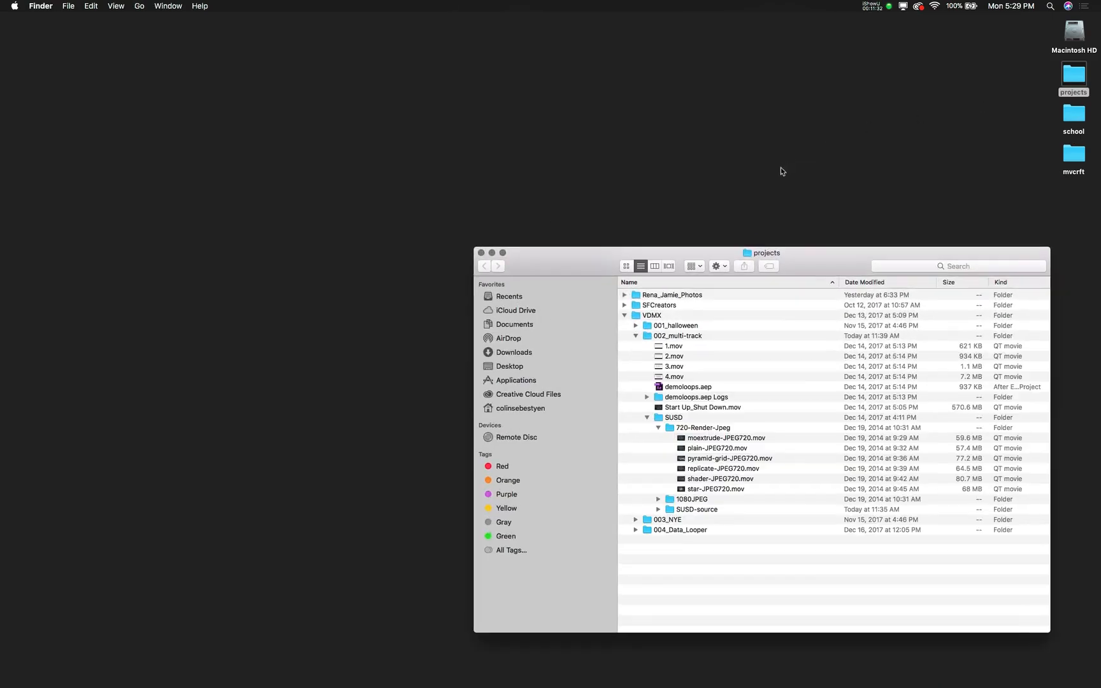
drag(593, 242, 437, 151)
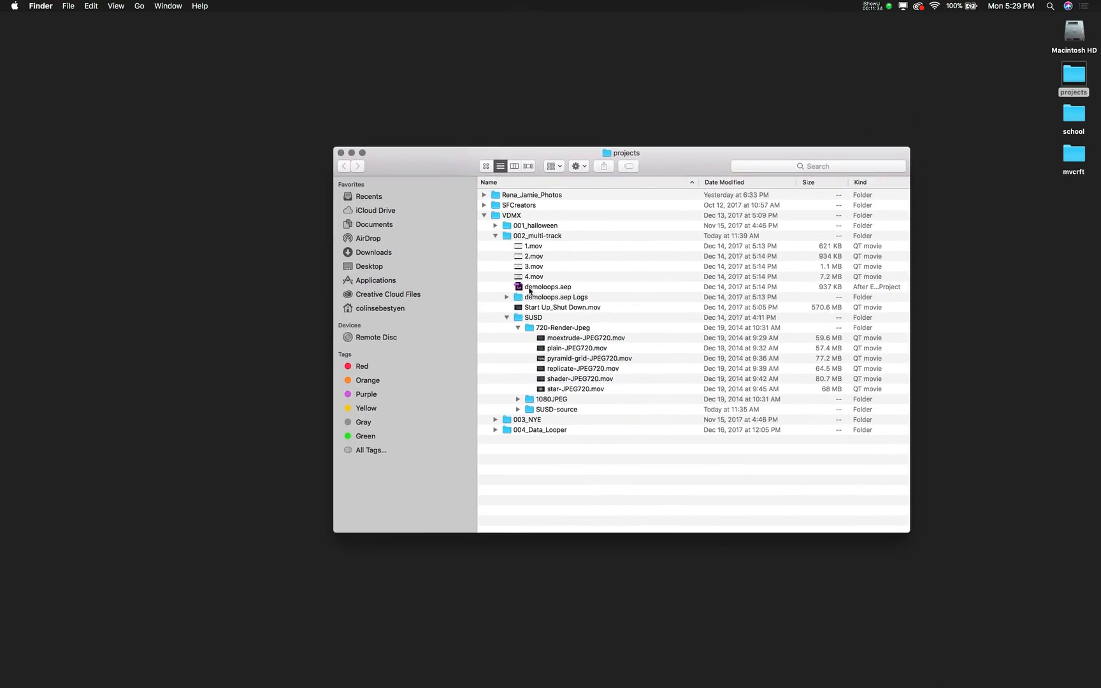
- Preview the plain, moextrude and pyramid-grid JPEG720 clips in the 720-Render-Jpeg folder to compare their content
click(579, 339)
click(575, 348)
key(space)
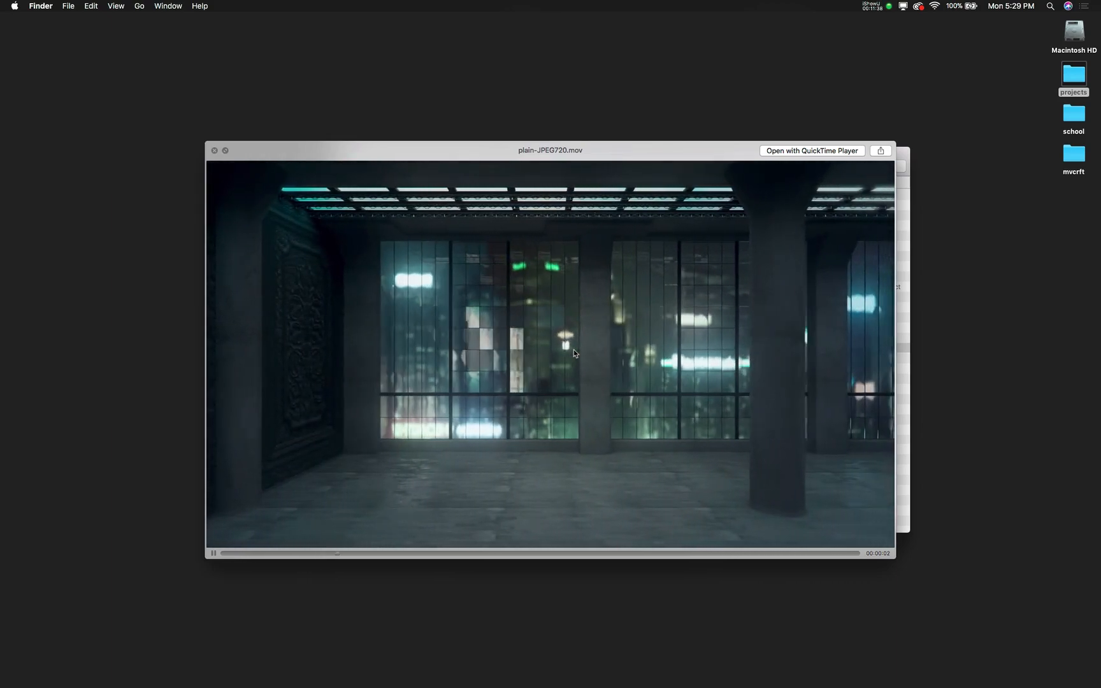
key(Up)
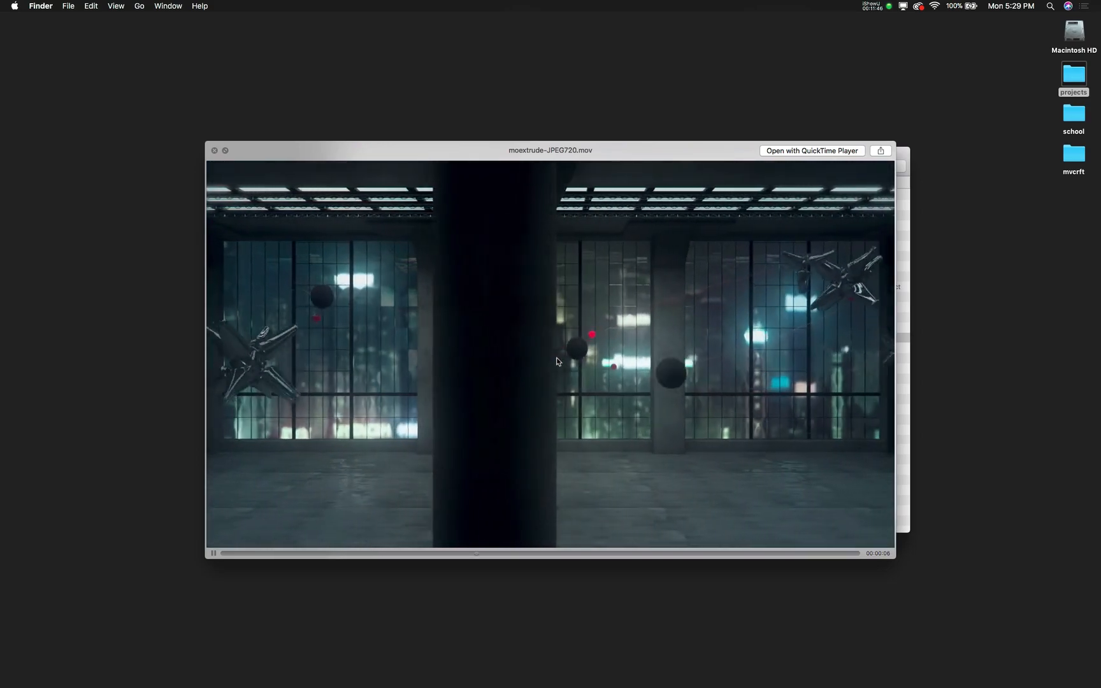
key(Down)
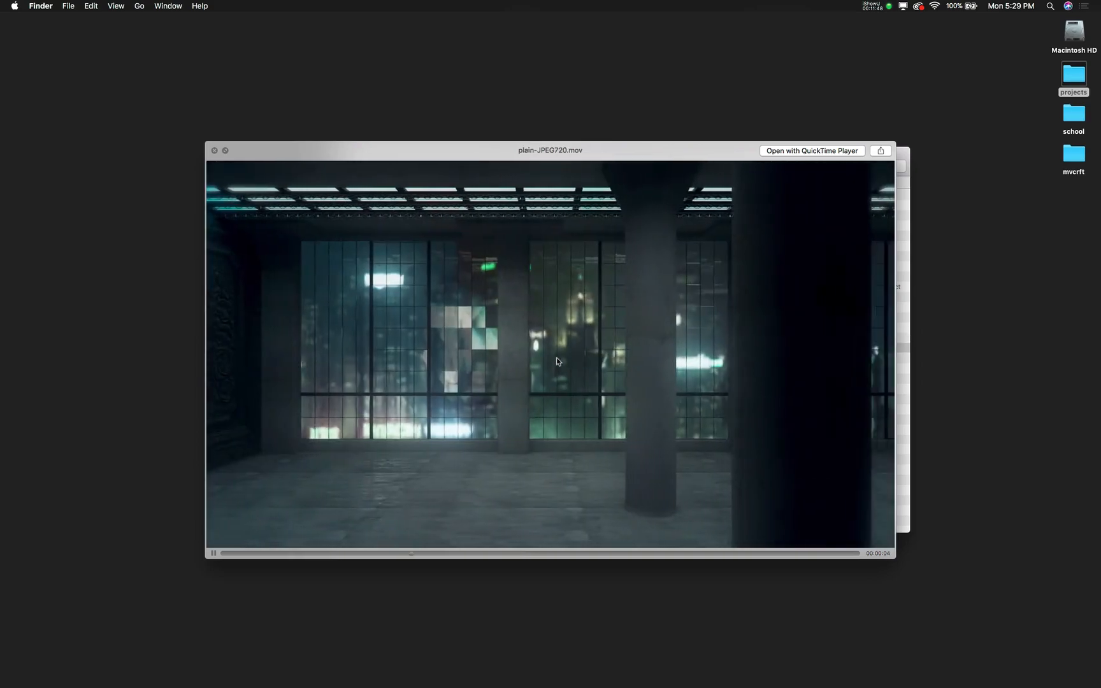
key(Down)
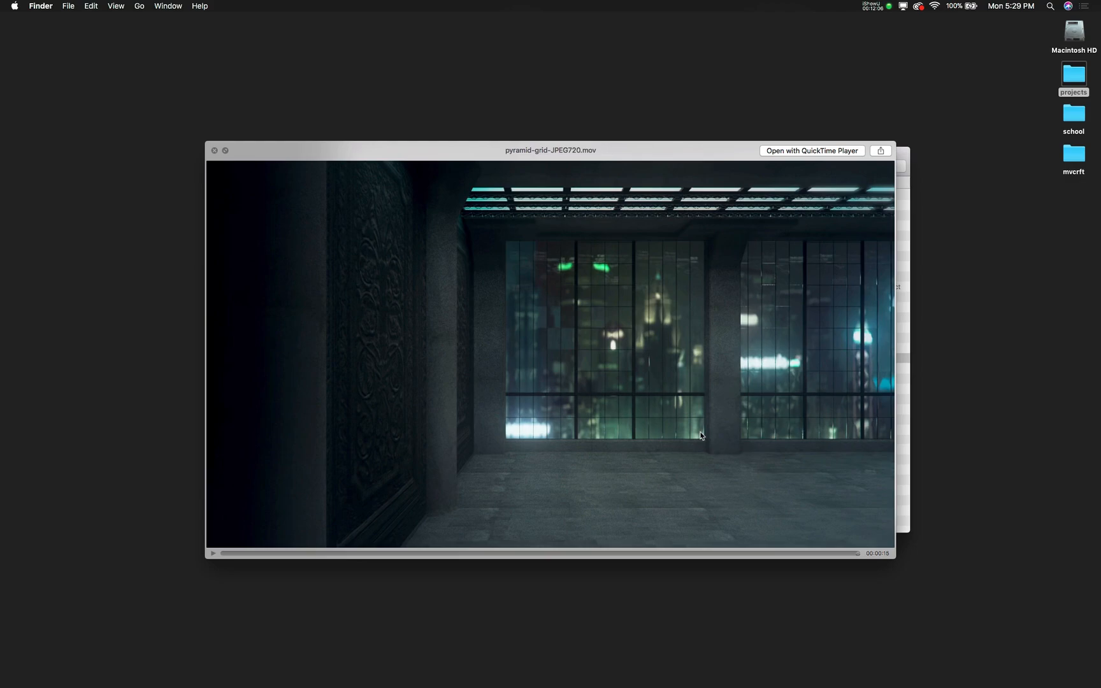
key(space)
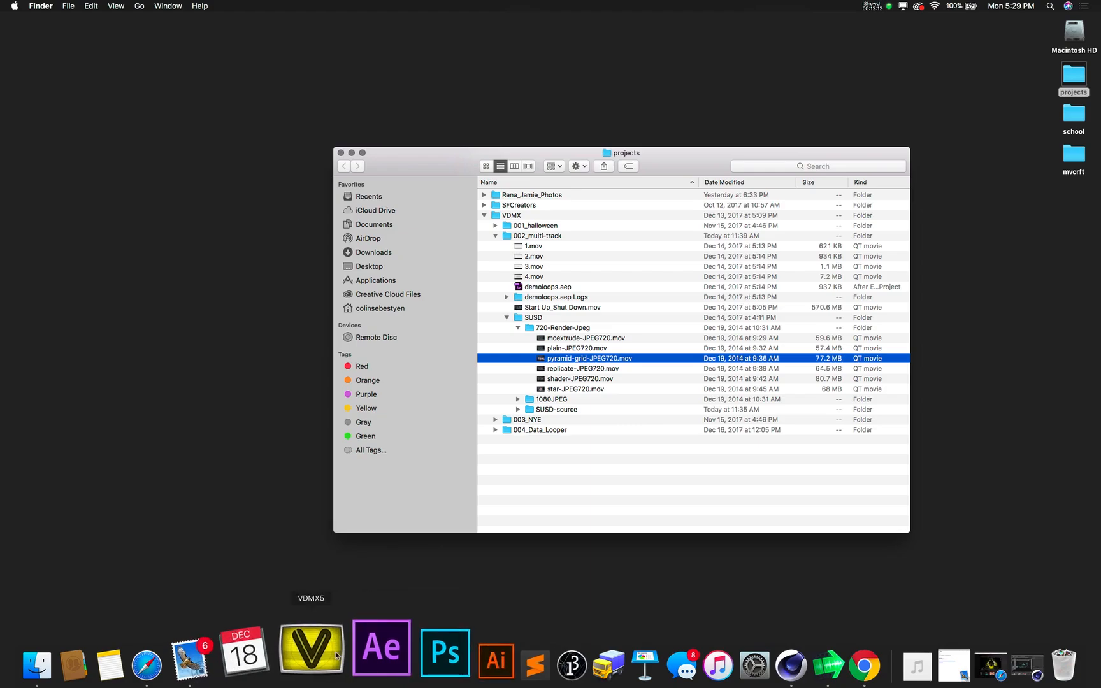
- Launch VDMX5 and add the six JPEG720 clips from the 720-Render-Jpeg folder to Media Bin 1
click(298, 646)
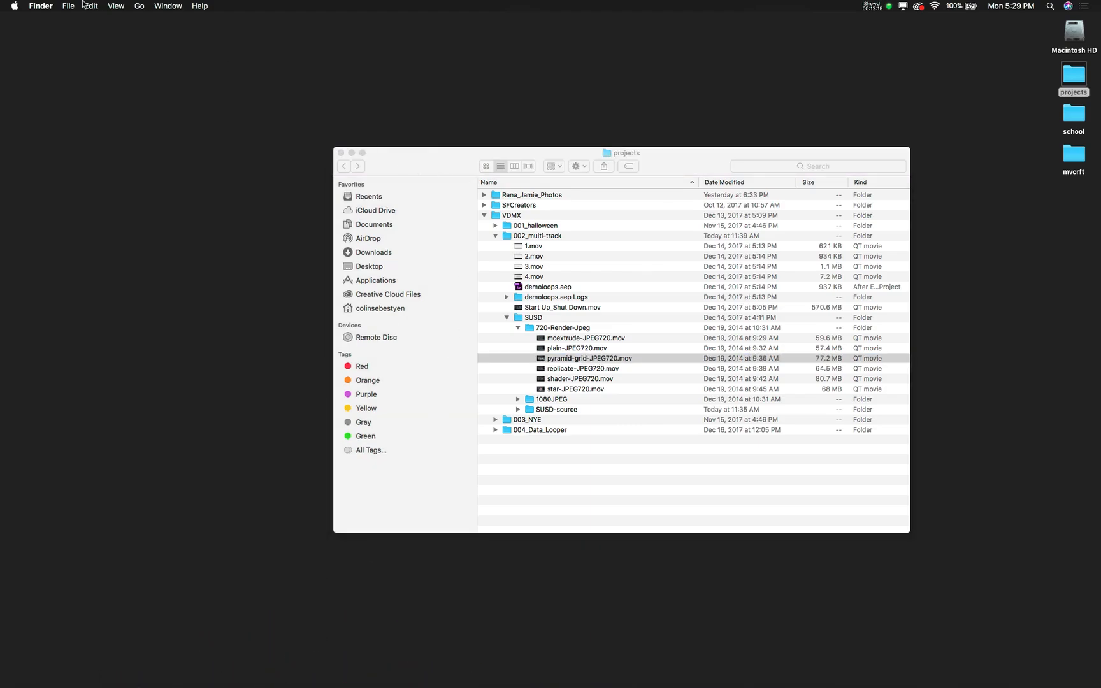
drag(383, 159, 221, 92)
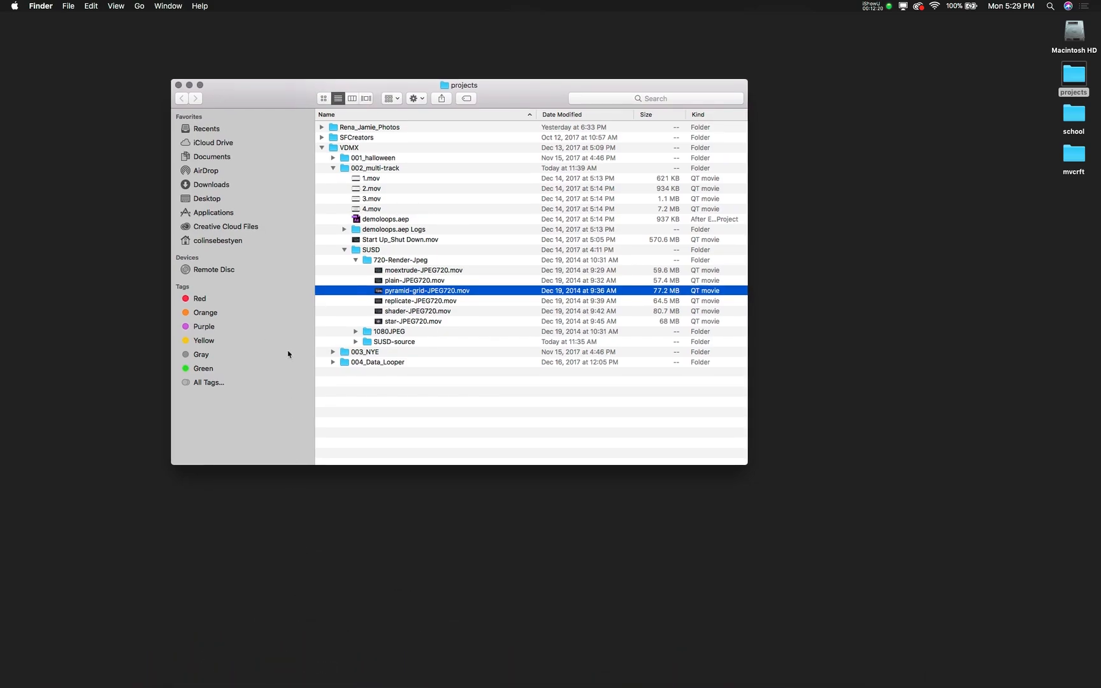
drag(267, 86, 548, 283)
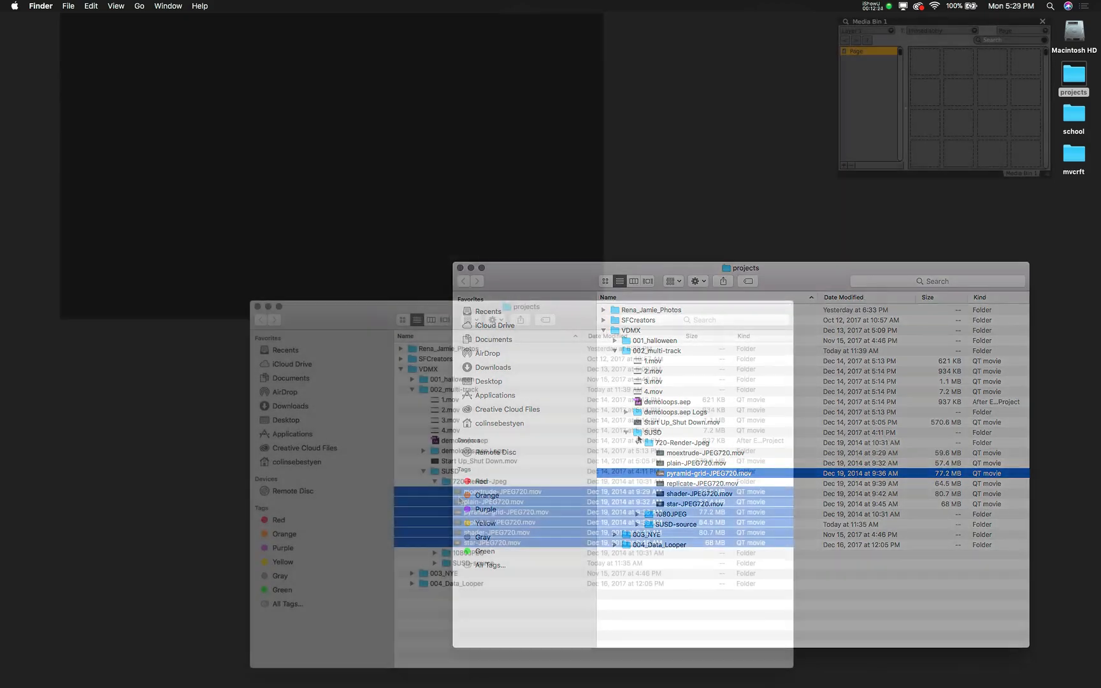
drag(503, 512, 913, 81)
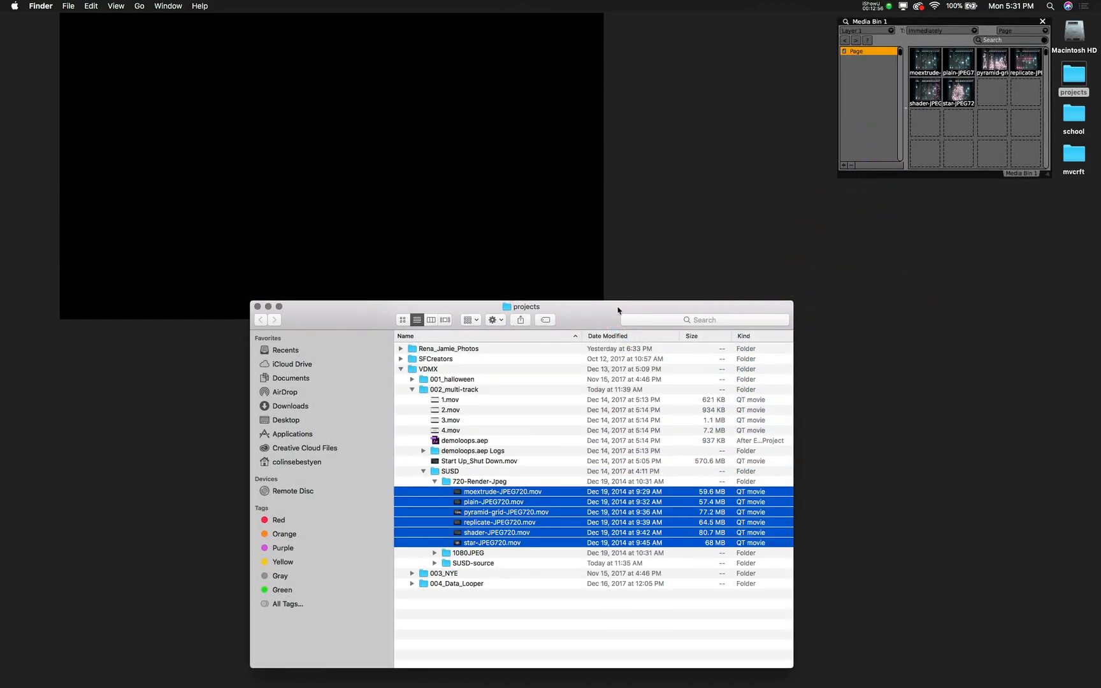
- Move the projects Finder window out of the way and shift the Media Bin 1 window away from the Workspace Inspector
drag(618, 310, 939, 339)
click(905, 22)
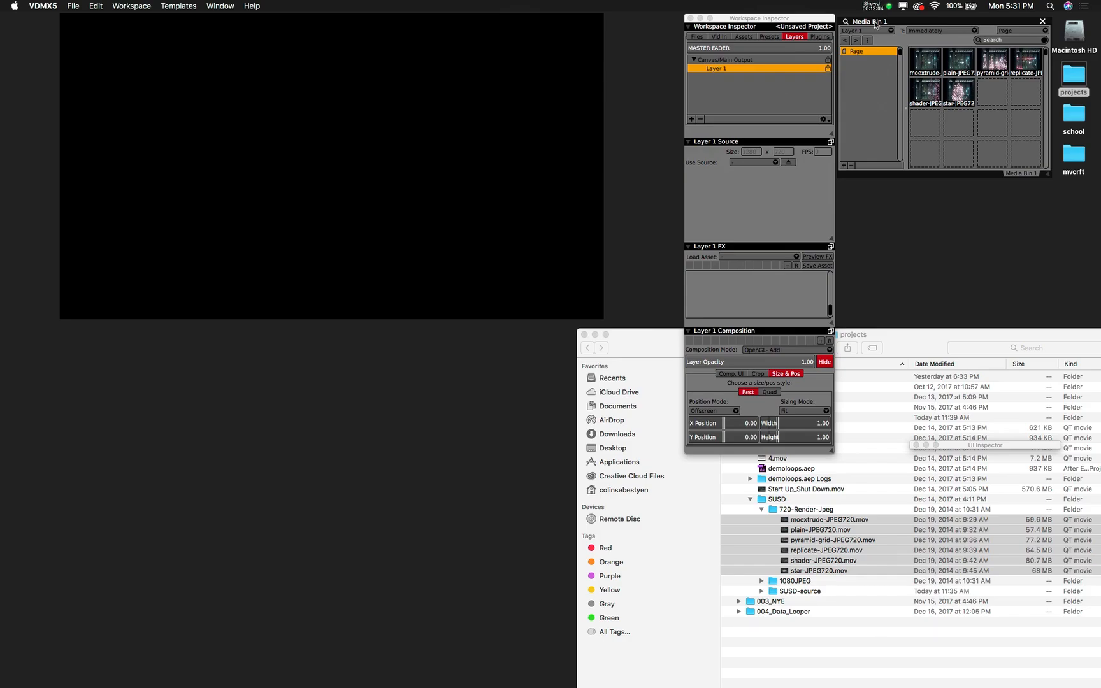
drag(875, 24, 924, 21)
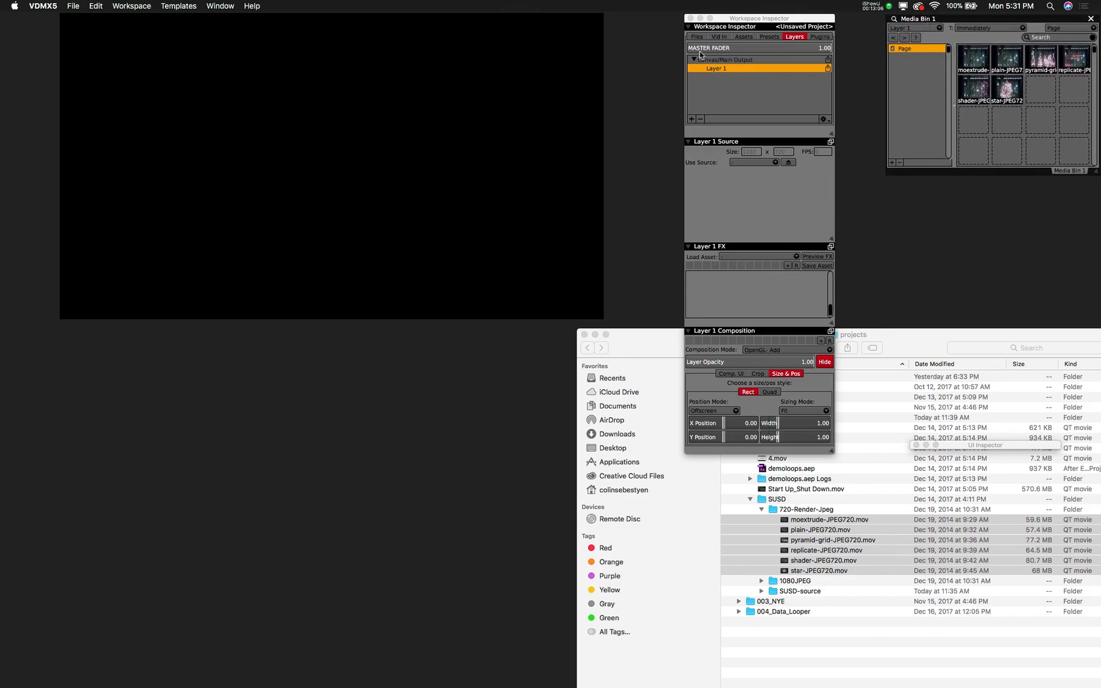
- Enlarge and reposition the Workspace Inspector, then enable the iPhone as a video input
click(743, 37)
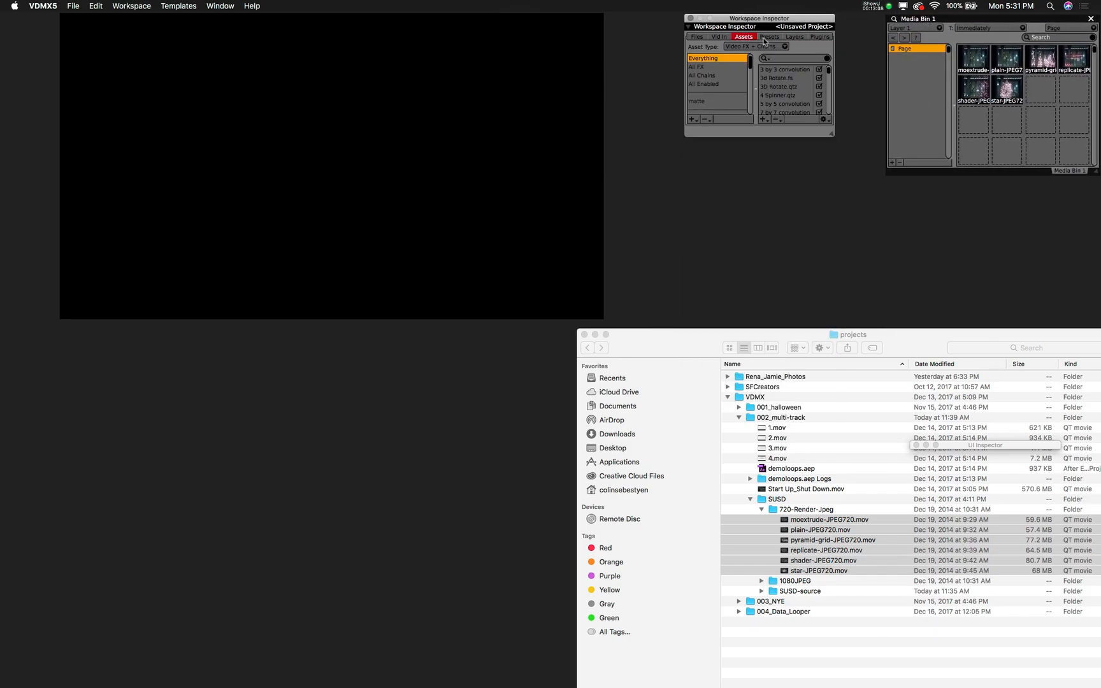
click(764, 38)
click(729, 41)
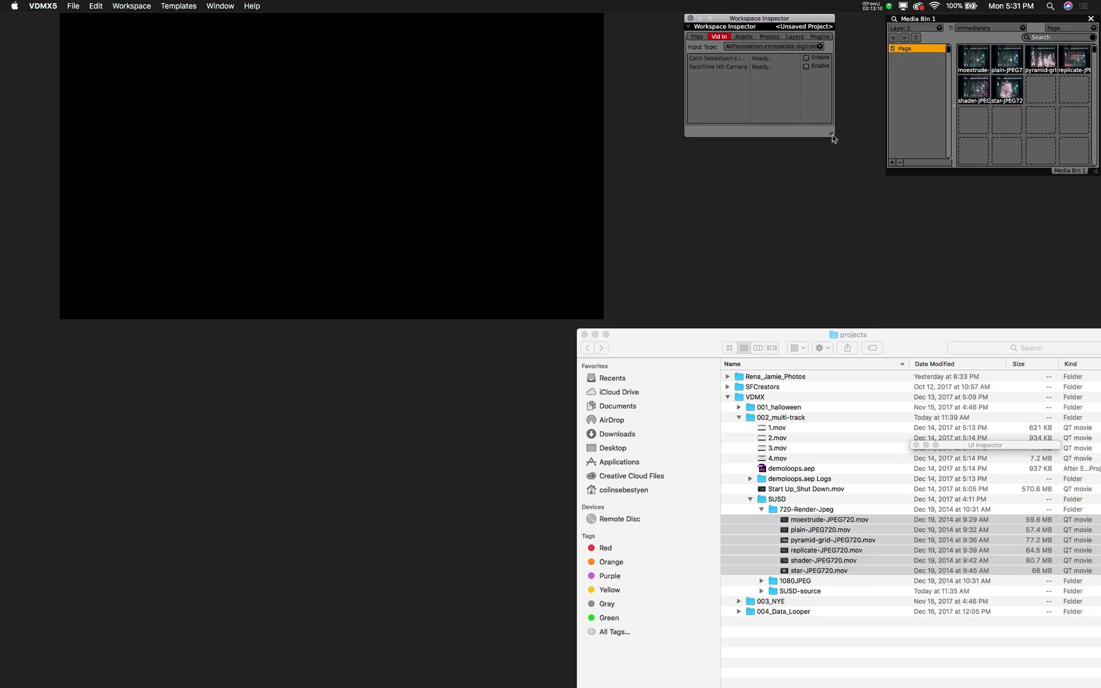
drag(831, 136, 866, 152)
drag(803, 18, 790, 15)
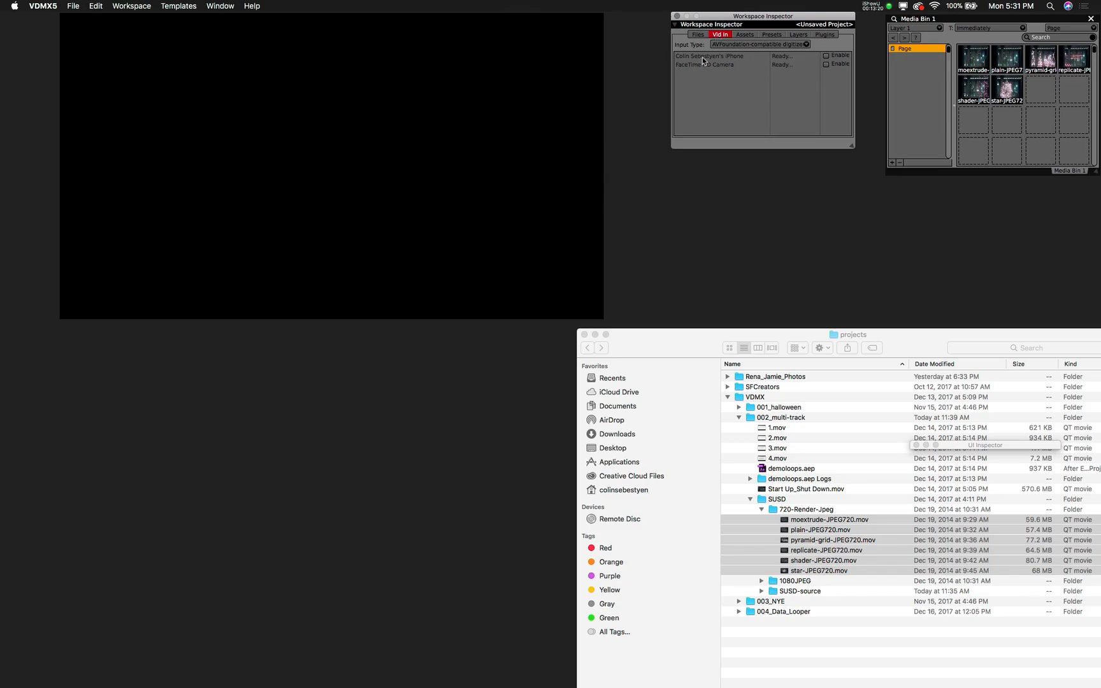
click(826, 56)
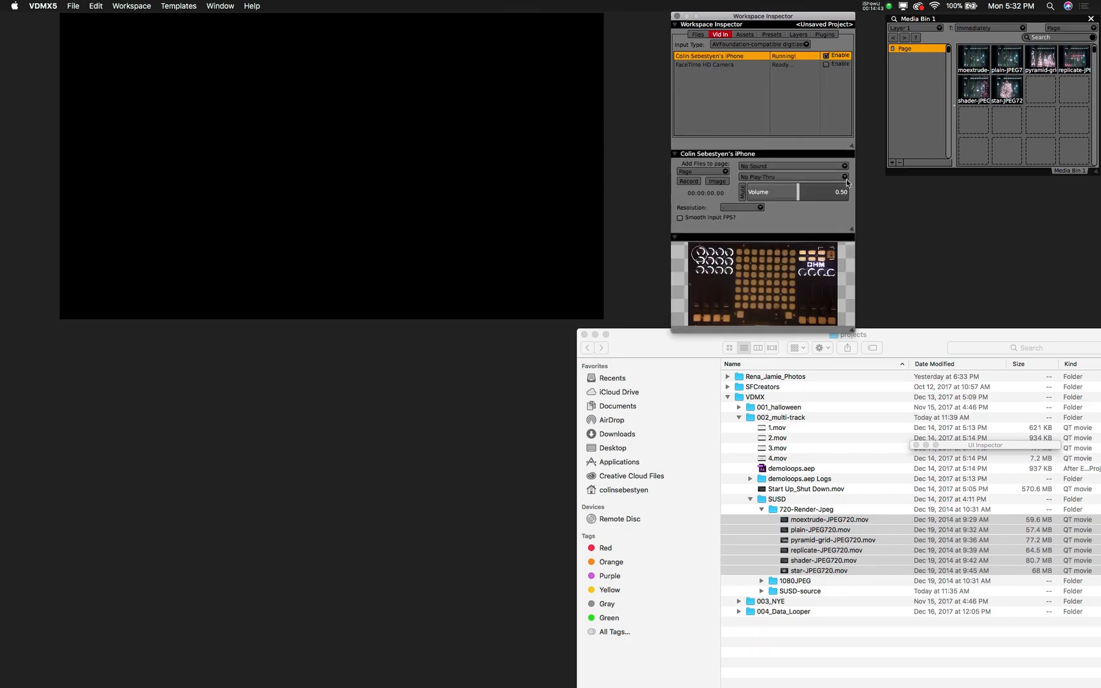
- Add a Preview plugin, enlarge its window, and set its source to the iPhone video input
click(823, 34)
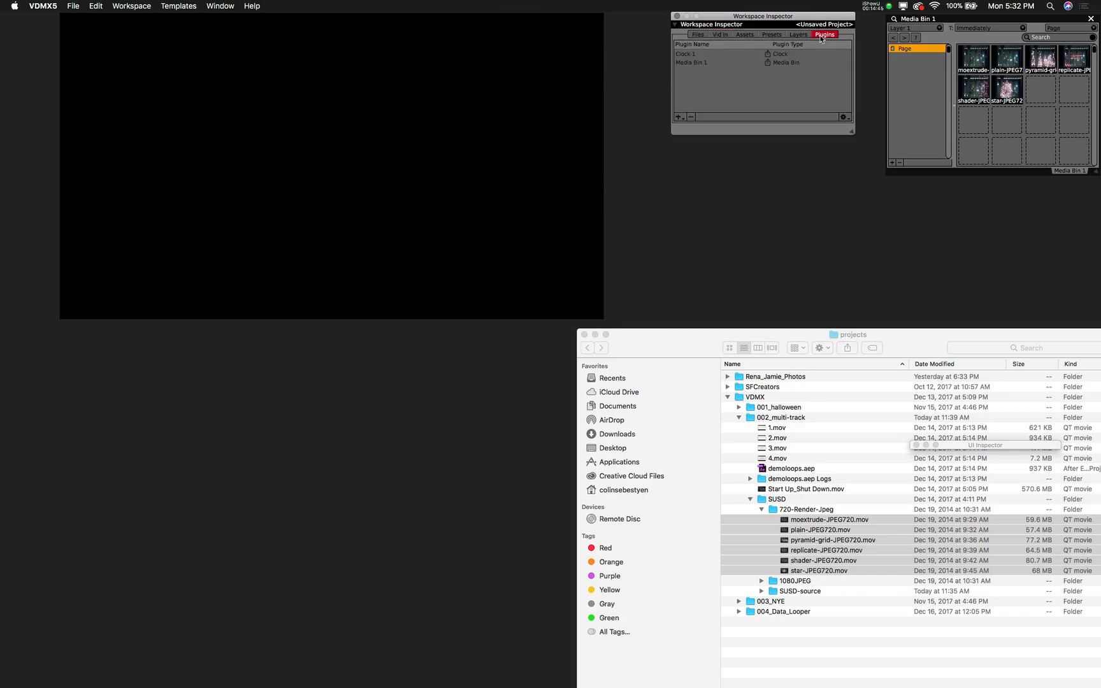
click(678, 116)
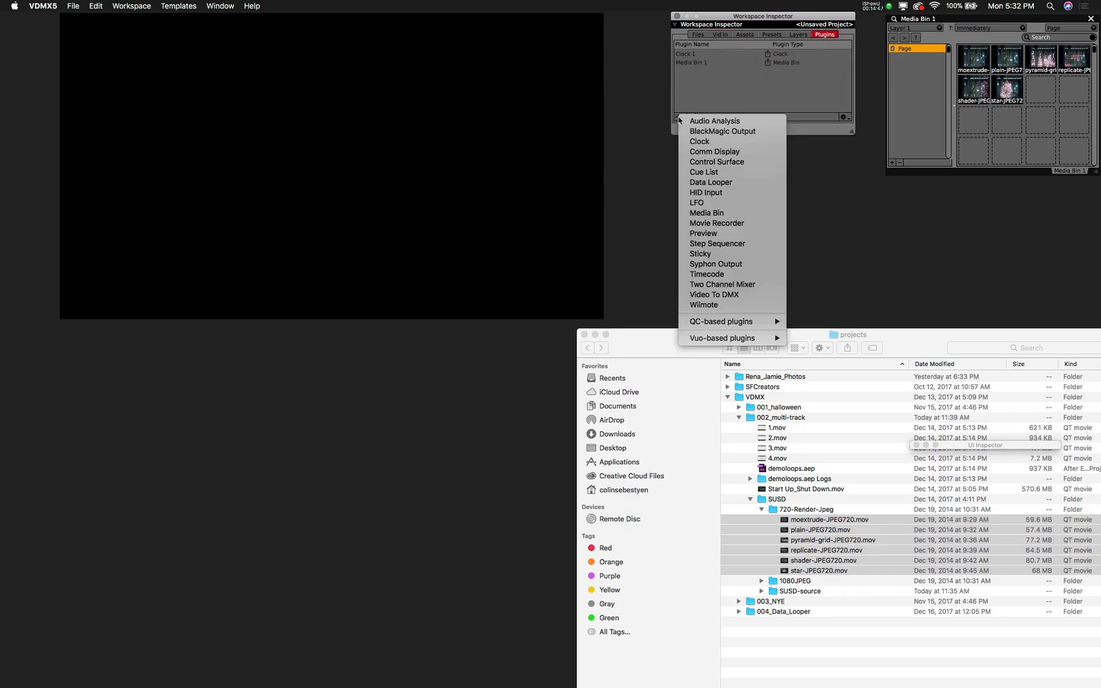
click(707, 233)
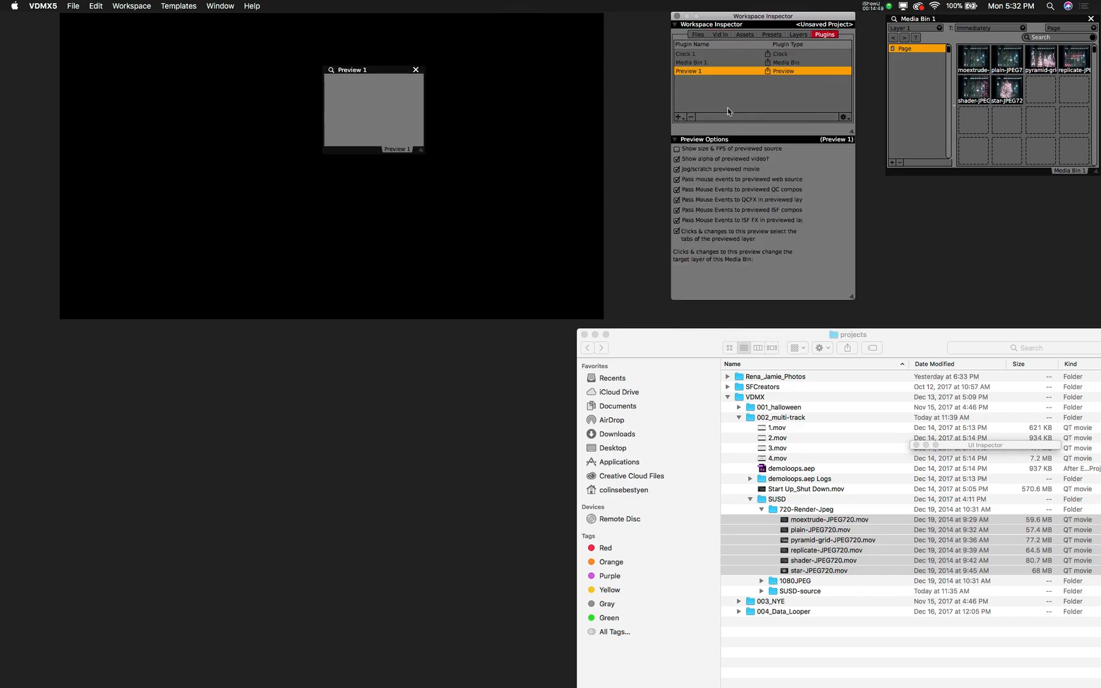
drag(420, 159, 551, 227)
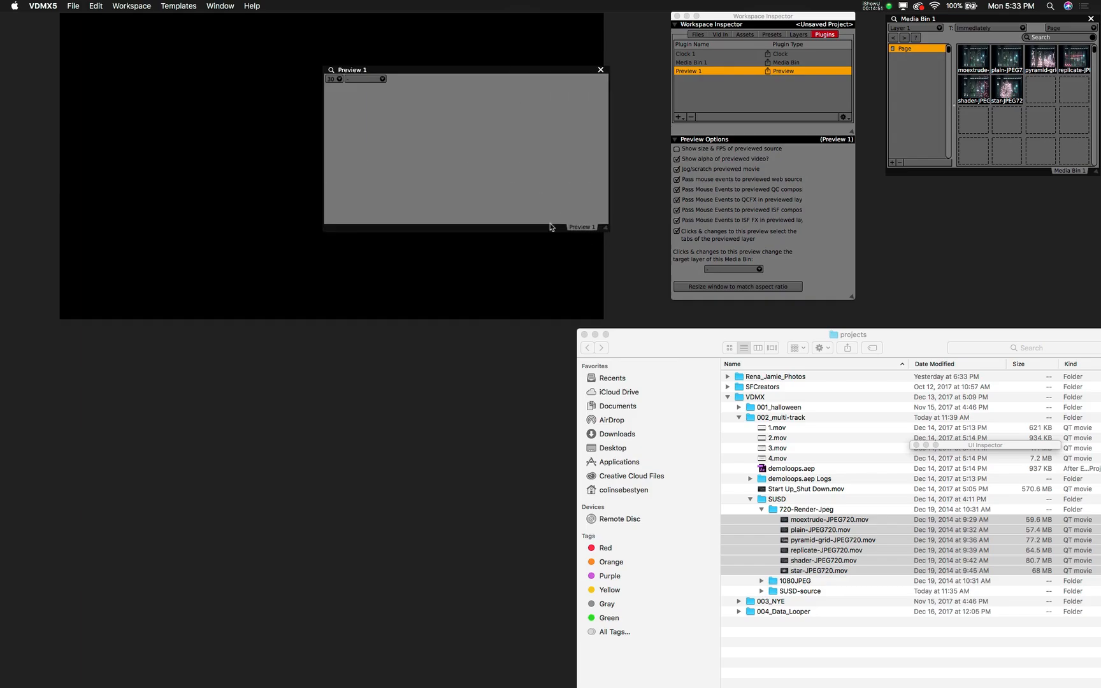
click(363, 78)
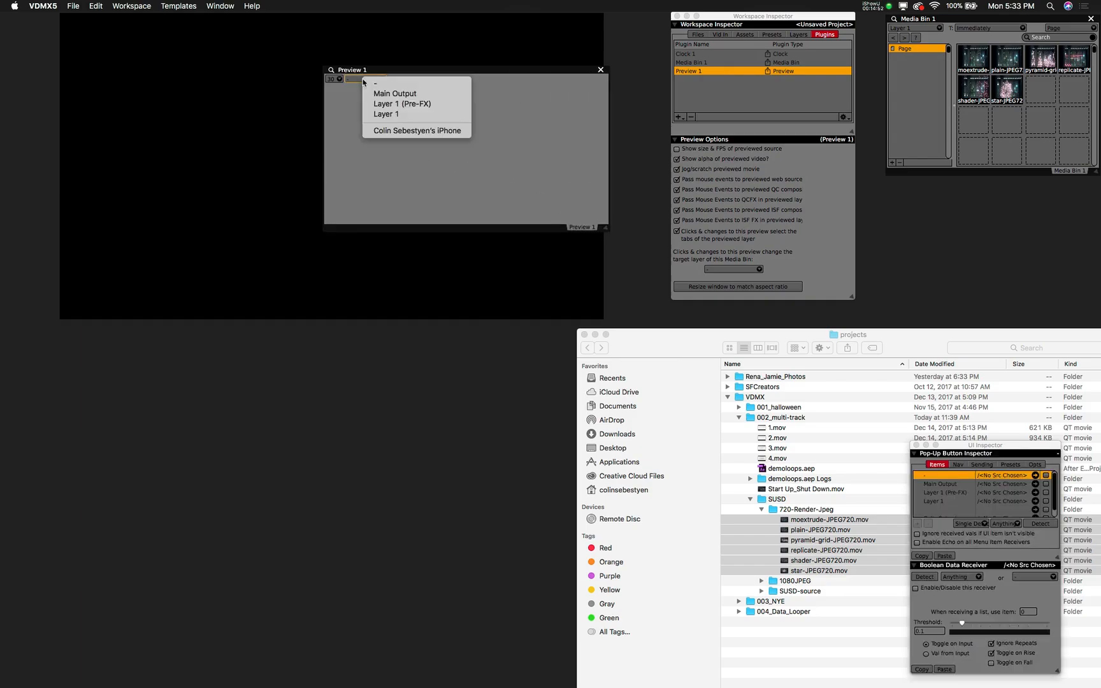
click(390, 133)
- Enlarge the Preview 1 window below the output canvas and minimize the projects Finder window
drag(436, 68, 190, 334)
drag(361, 495, 507, 640)
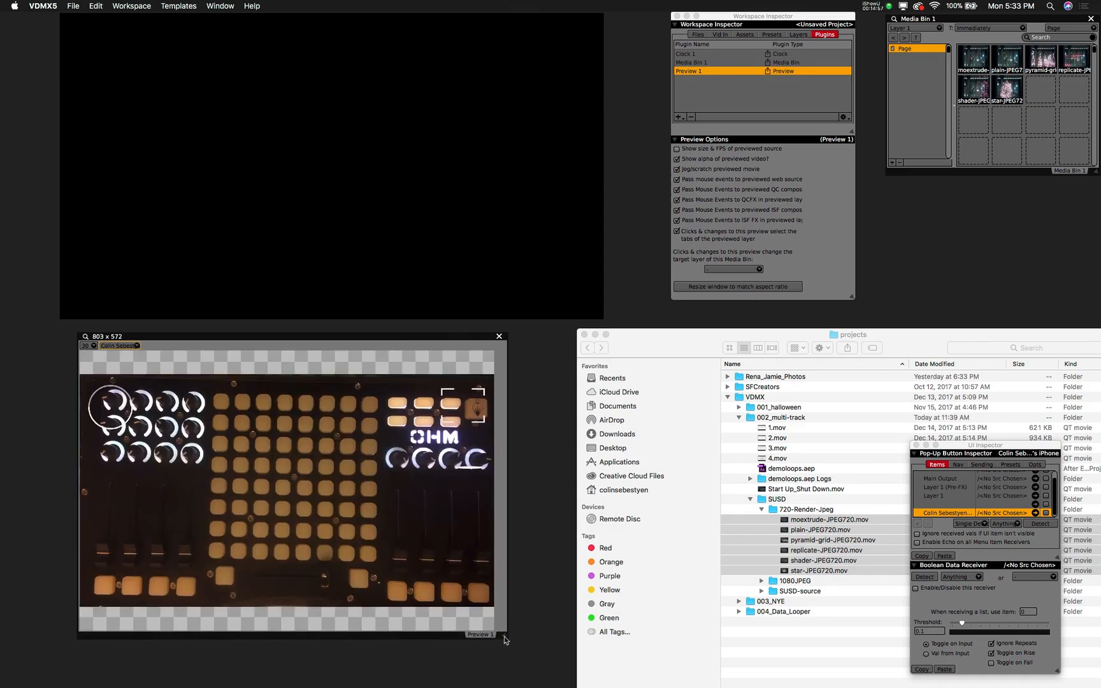
drag(374, 338, 290, 394)
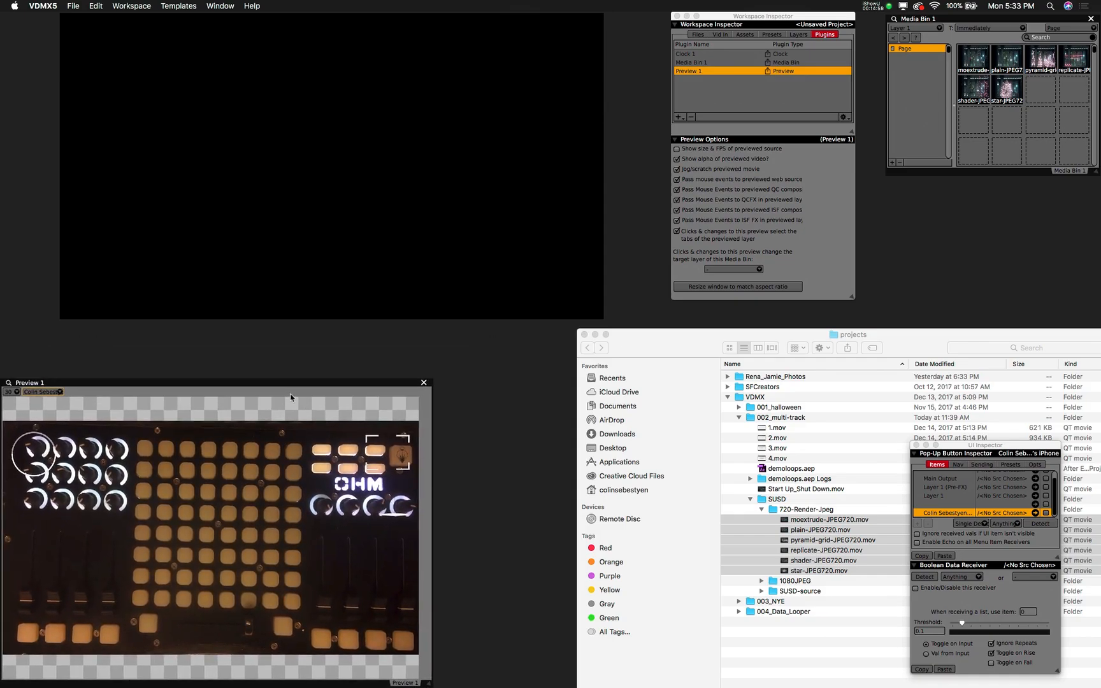
click(594, 334)
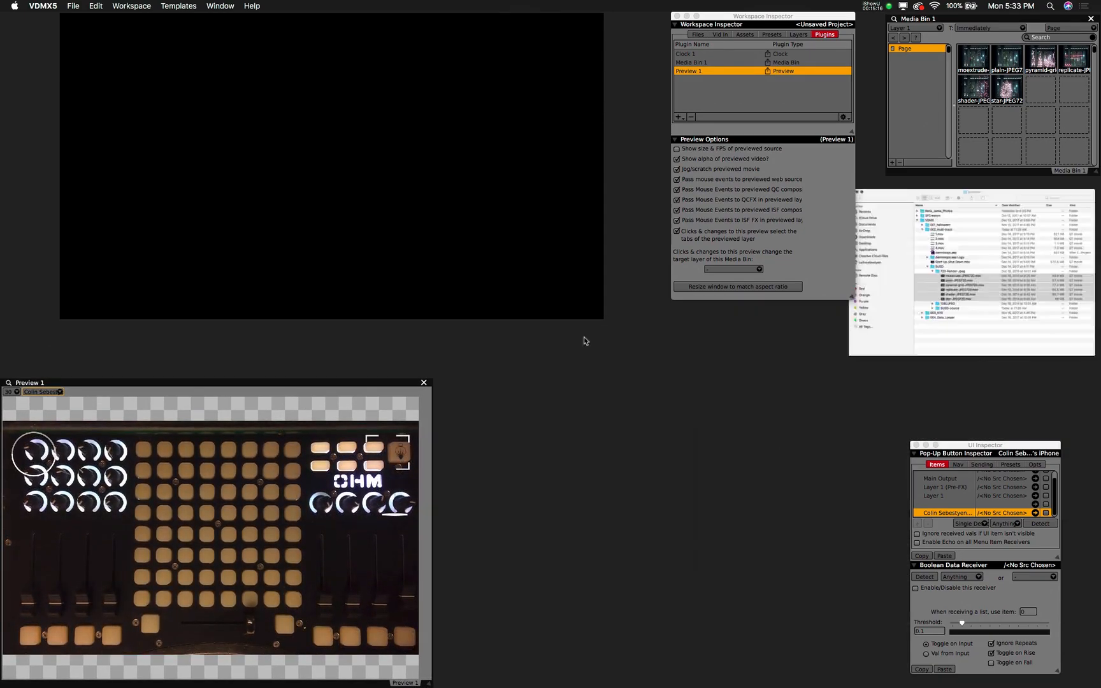
- Add Layers 2 through 6 under Canvas/Main Output and enlarge the layer list
click(797, 34)
click(677, 117)
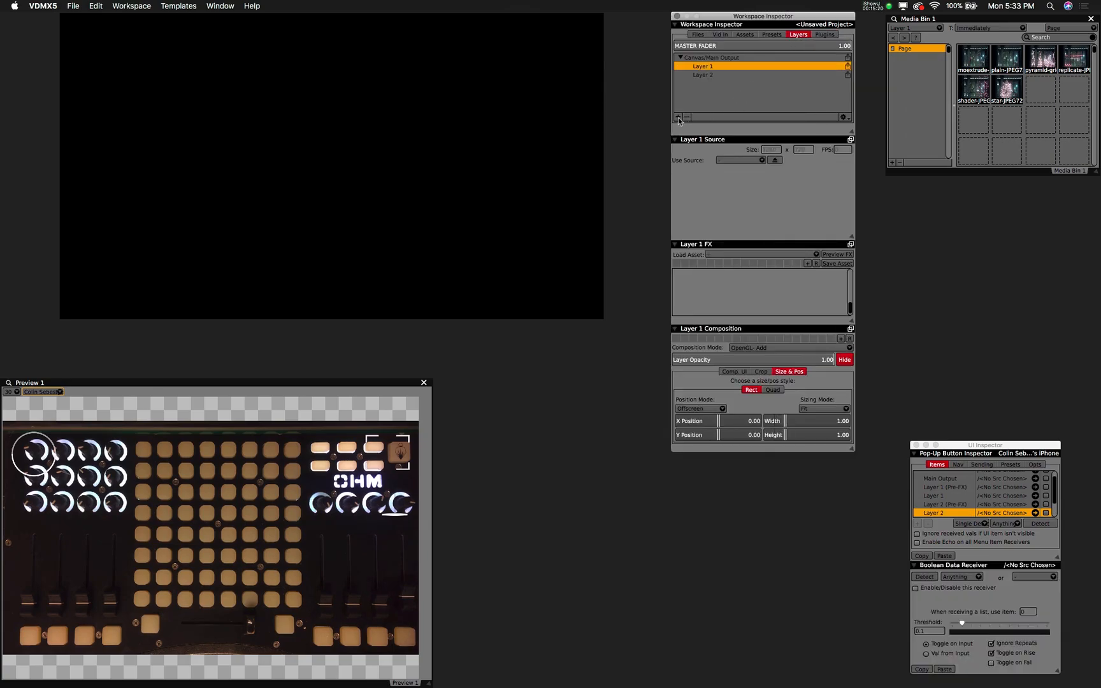
click(678, 117)
drag(852, 132, 853, 242)
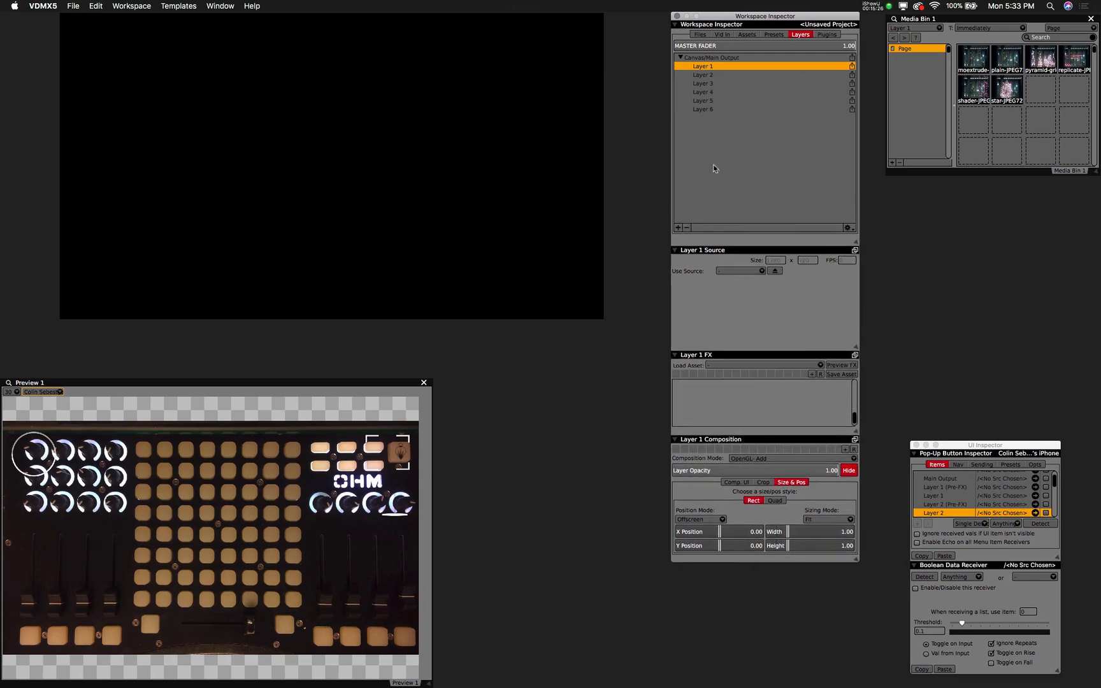
- Reverse the layer order under Canvas/Main Output so Layer 6 is first and Layer 1 is last, and select Layer 1
click(706, 109)
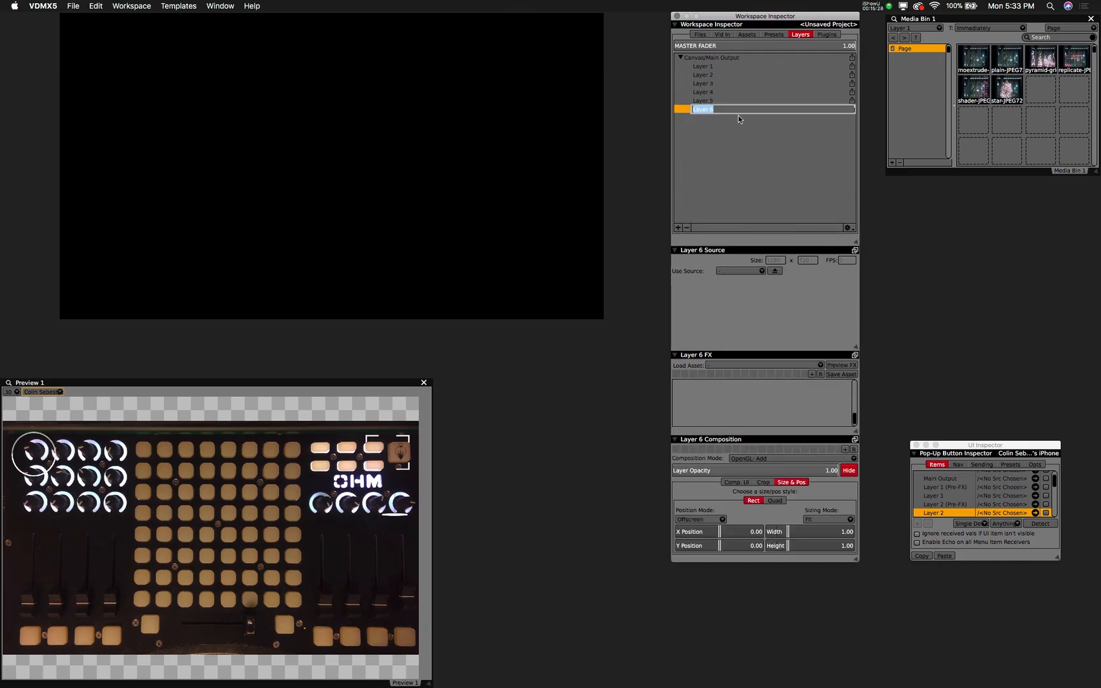
double_click(706, 109)
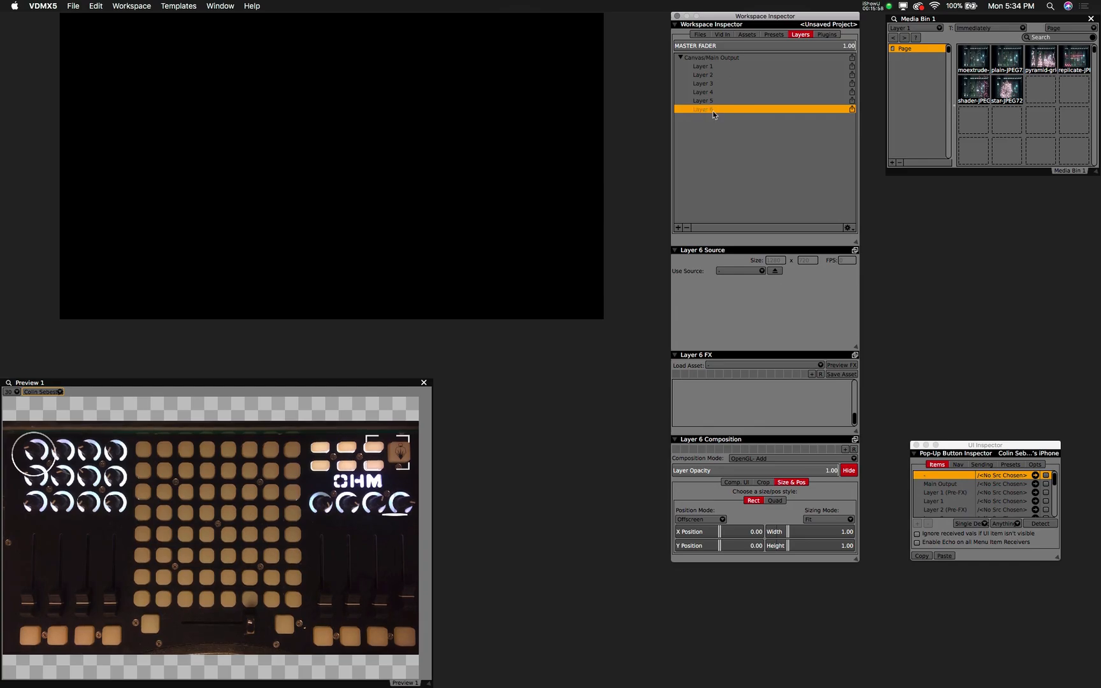
click(711, 67)
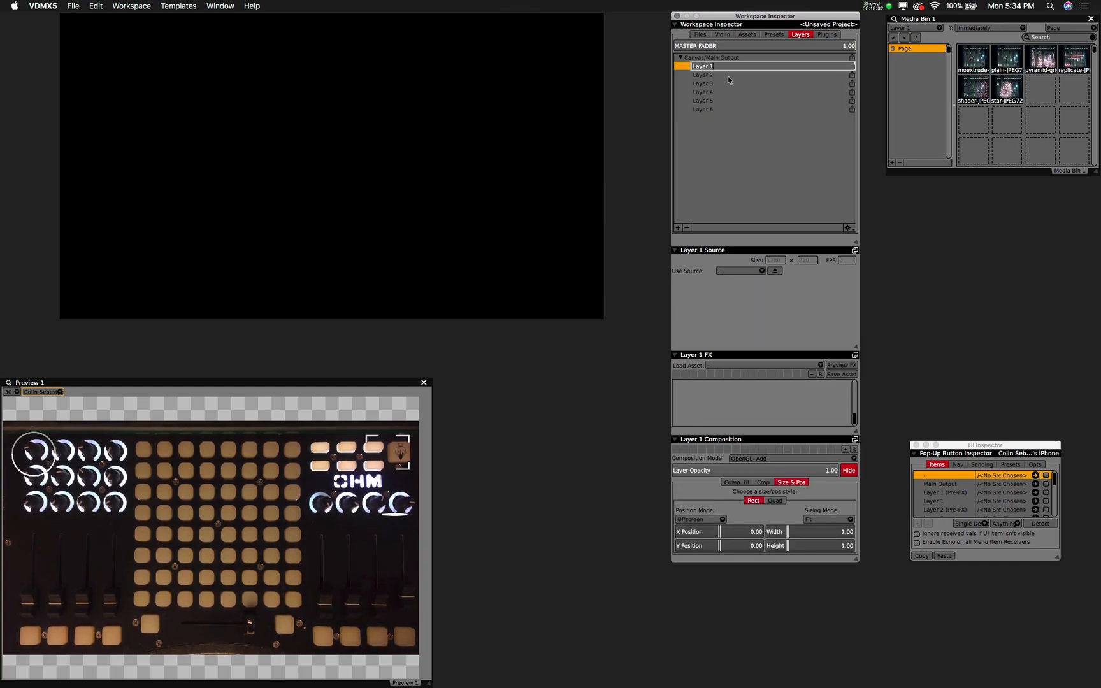
click(719, 115)
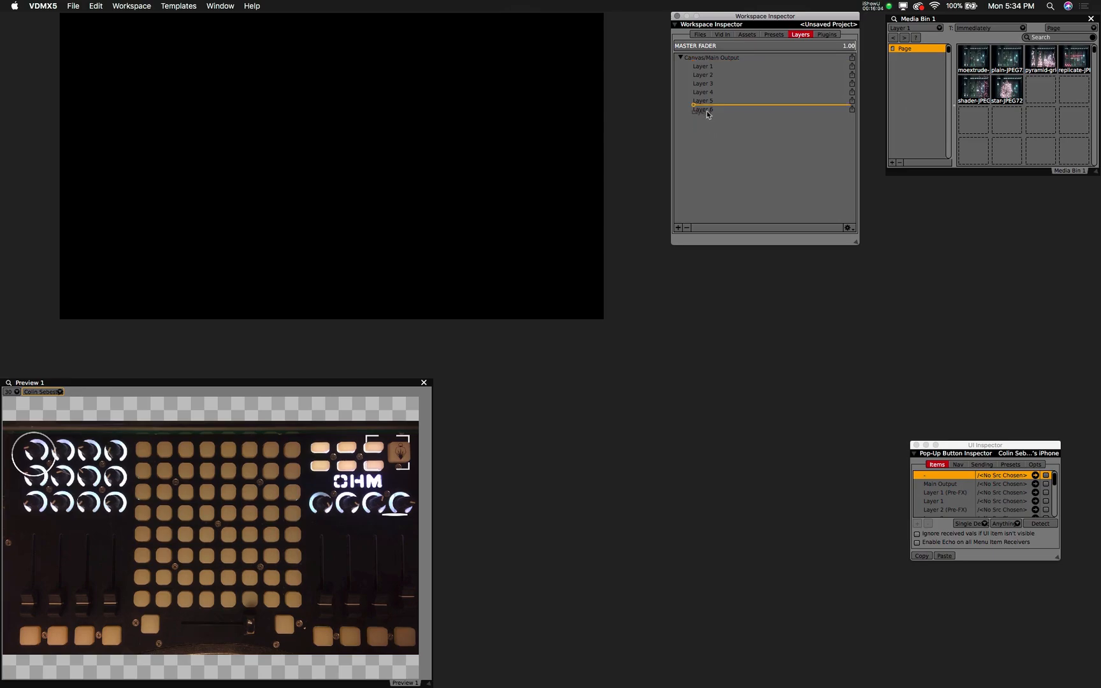
drag(707, 114, 710, 110)
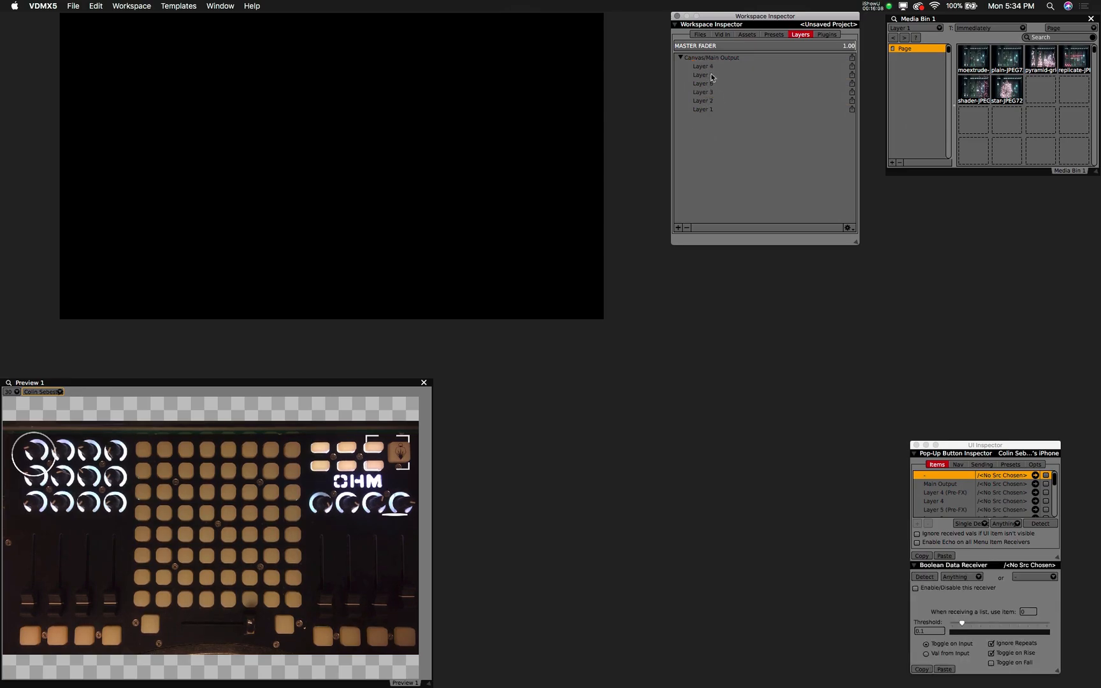
drag(711, 80, 711, 81)
click(708, 109)
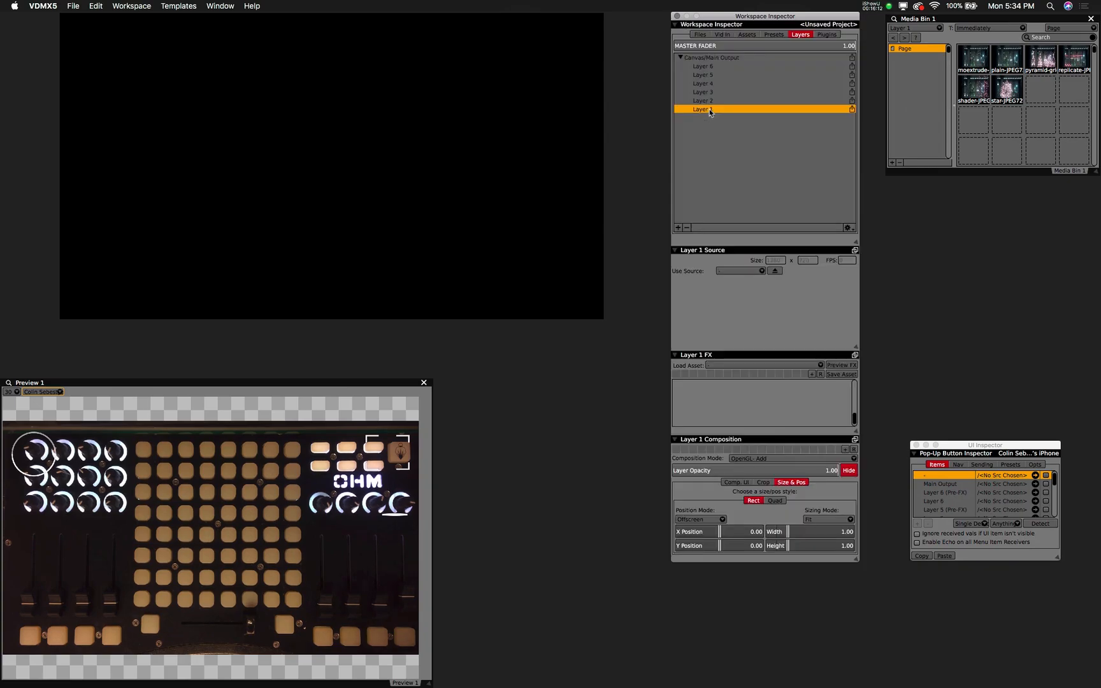
- Load the plain clip on Layer 1, the moextrude clip on Layer 2 and the pyramid-grid clip on Layer 3 from the Media Bin
click(937, 29)
click(910, 27)
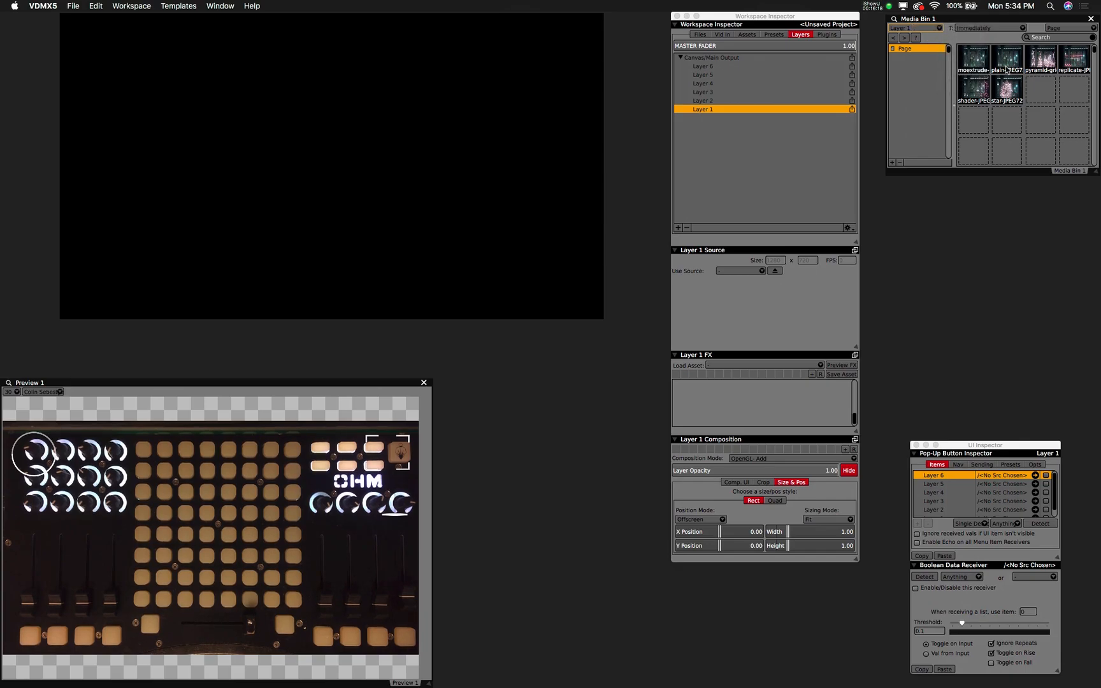
click(1007, 63)
click(937, 28)
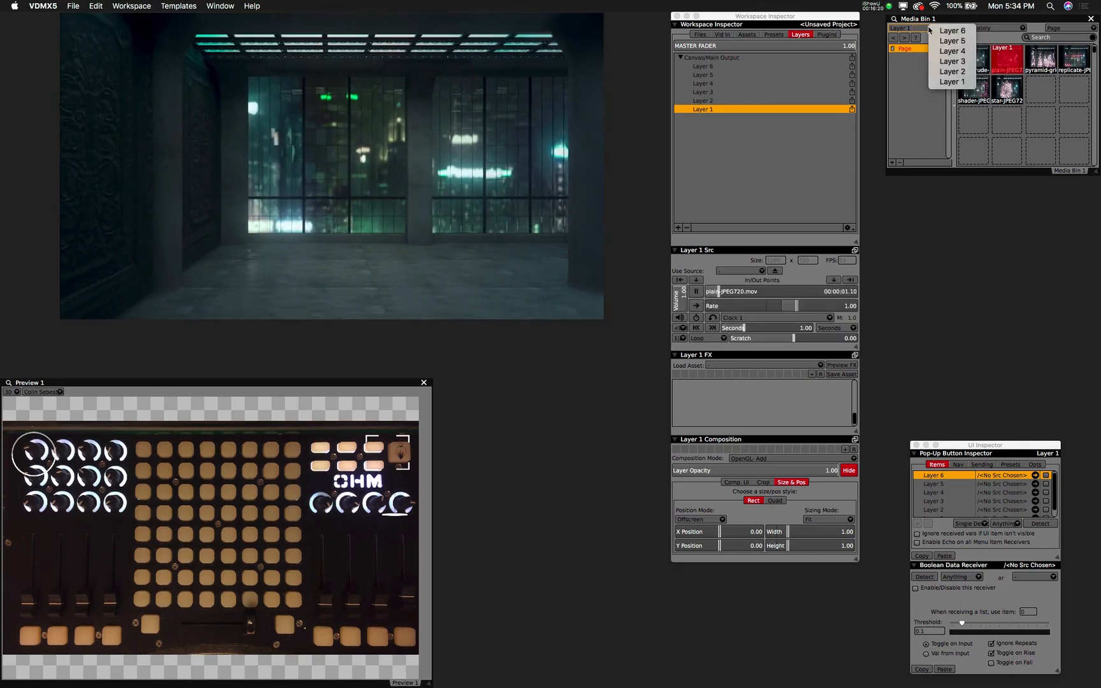
click(945, 71)
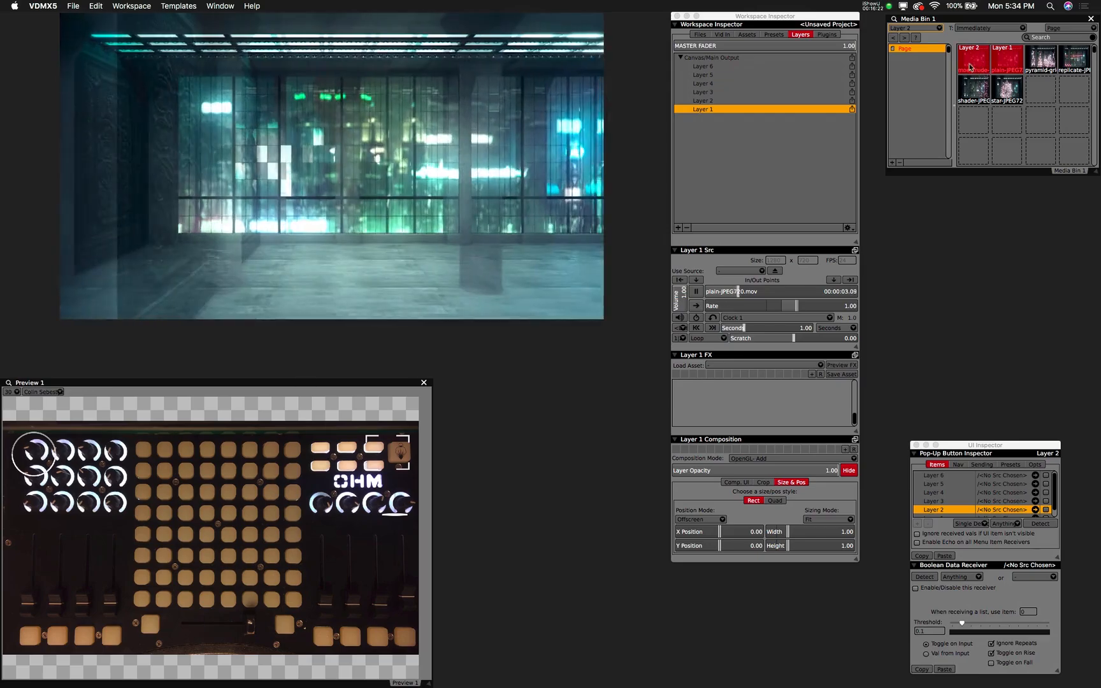
click(928, 29)
click(945, 65)
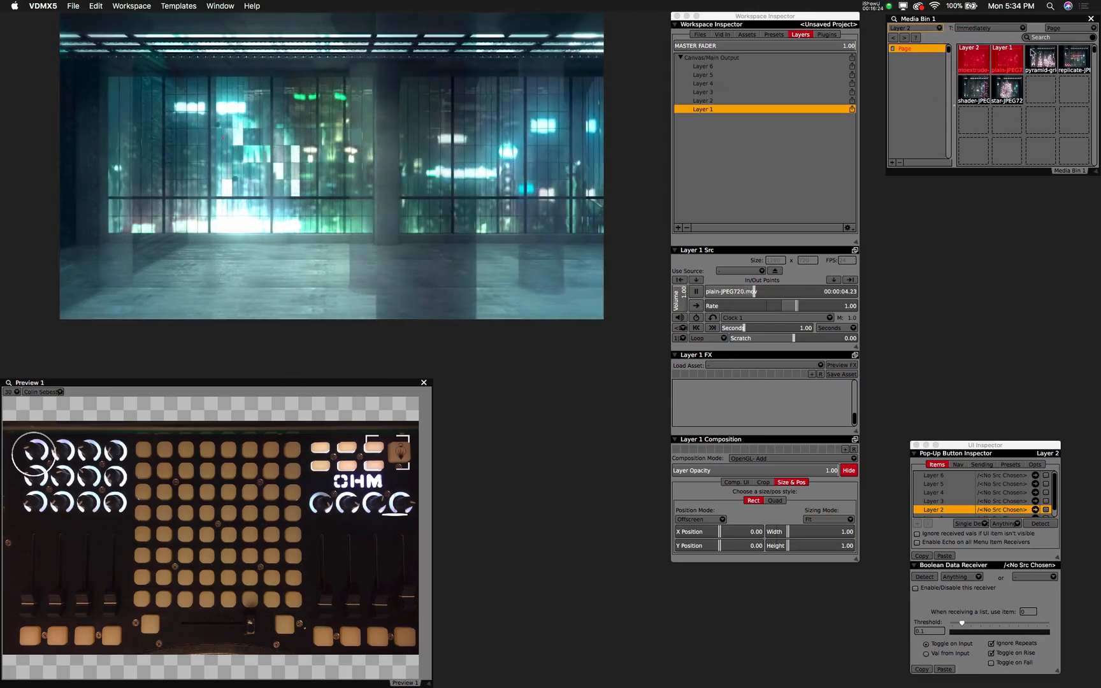
click(1041, 60)
- Load the replicate clip on Layer 4, the shader clip on Layer 5 and the star clip on Layer 6
click(928, 29)
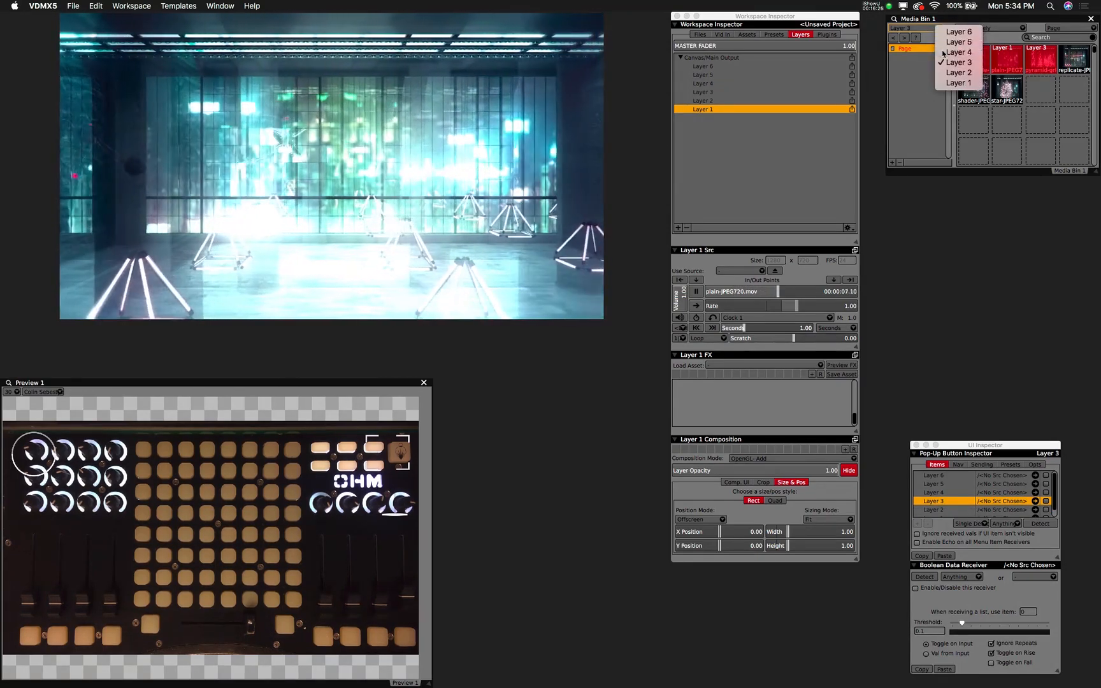
click(945, 57)
click(1070, 59)
click(928, 29)
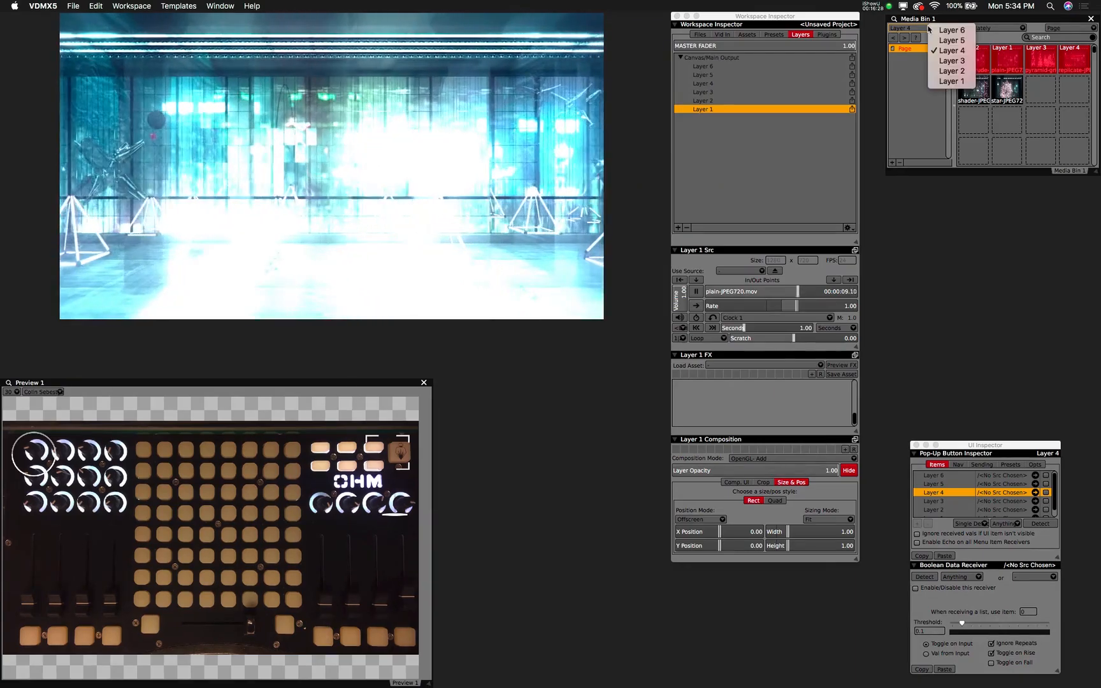
click(952, 40)
click(973, 89)
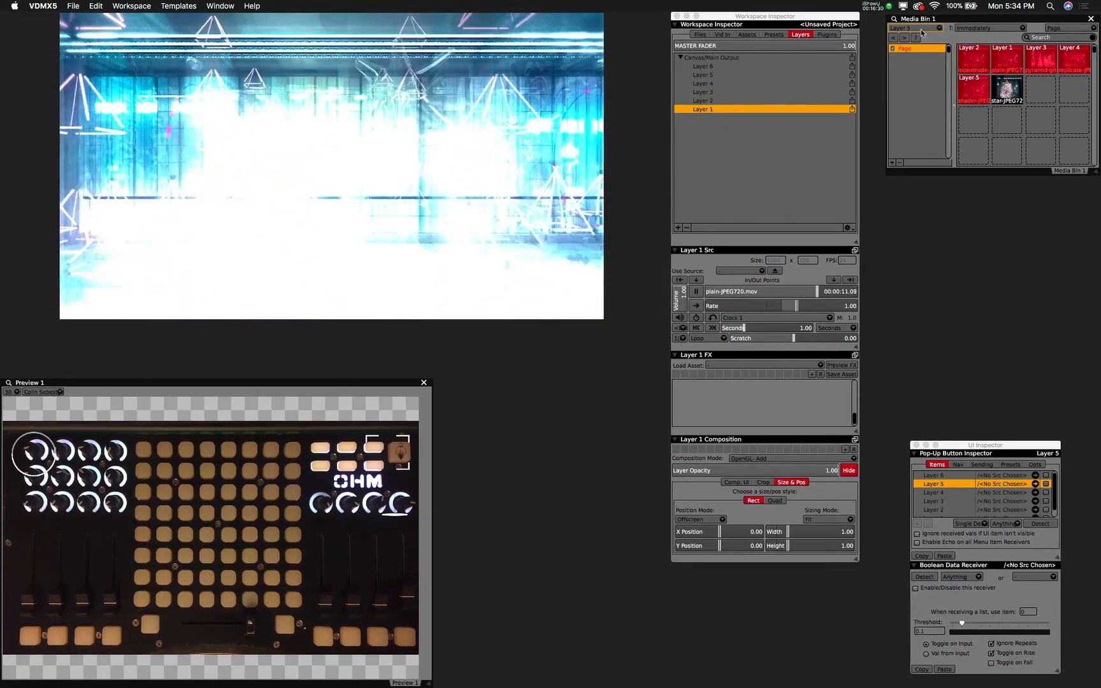
click(923, 29)
click(943, 34)
click(1010, 95)
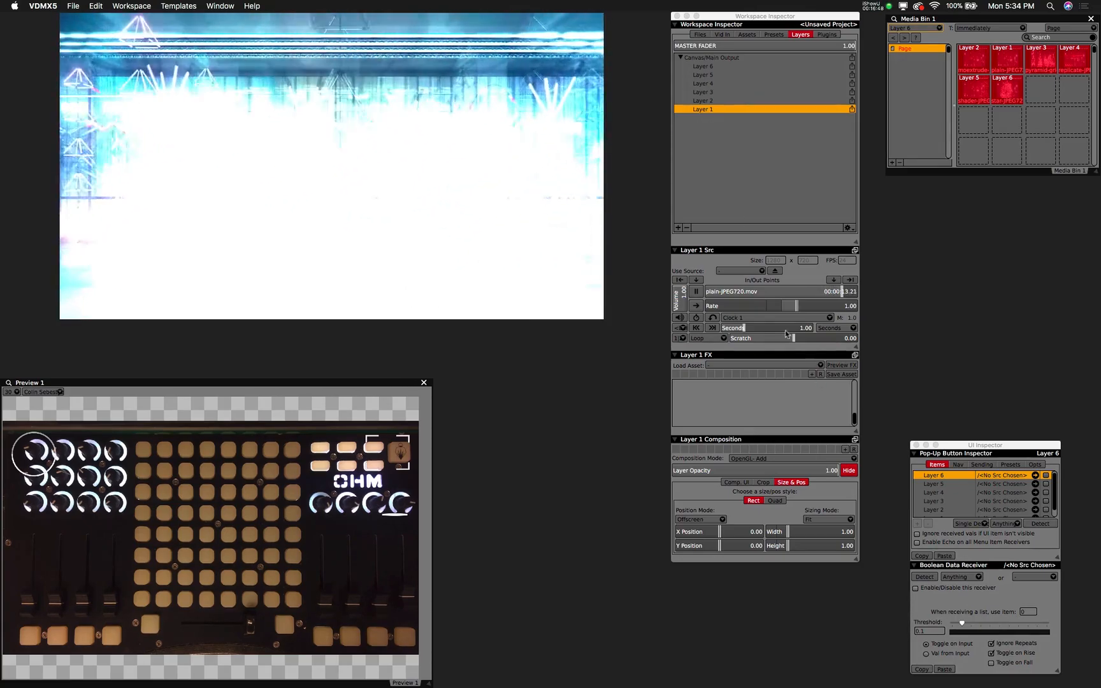
- Set the composition mode of Layers 1, 2 and 3 to OpenGL - Over
click(772, 458)
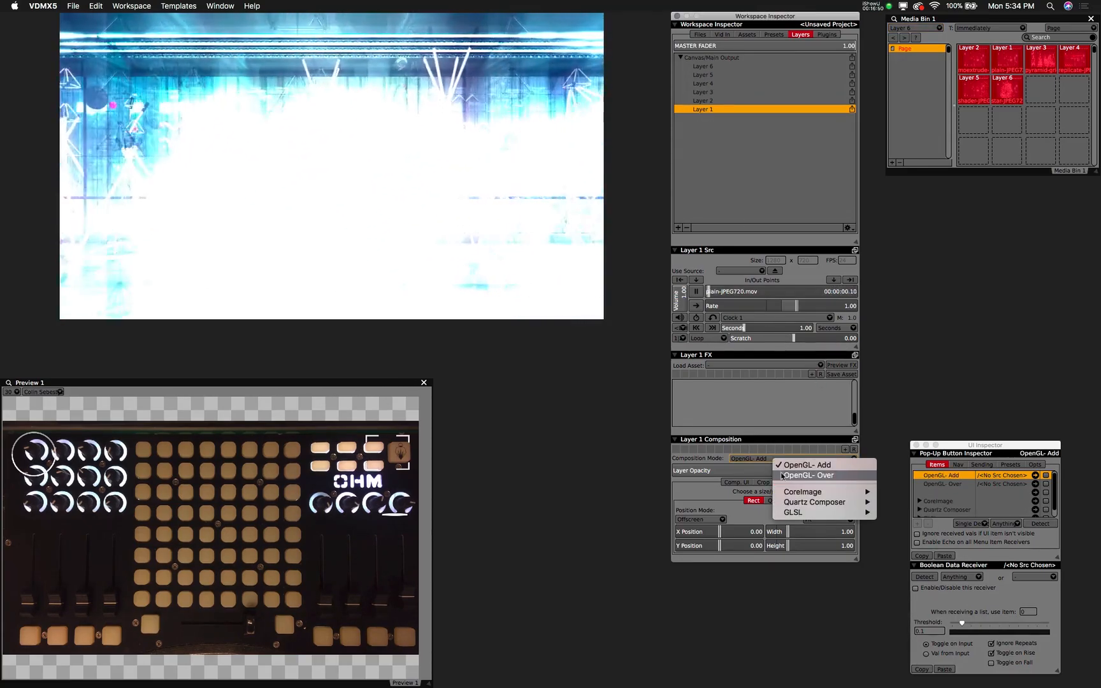
click(782, 459)
click(702, 101)
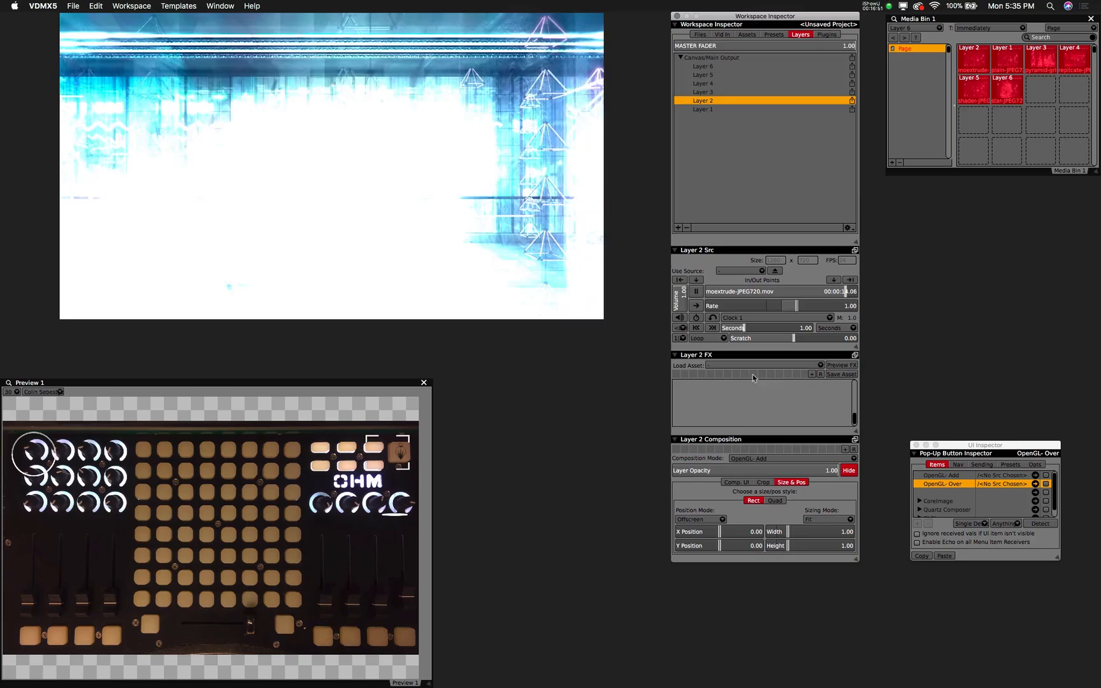
click(755, 459)
click(791, 472)
click(702, 92)
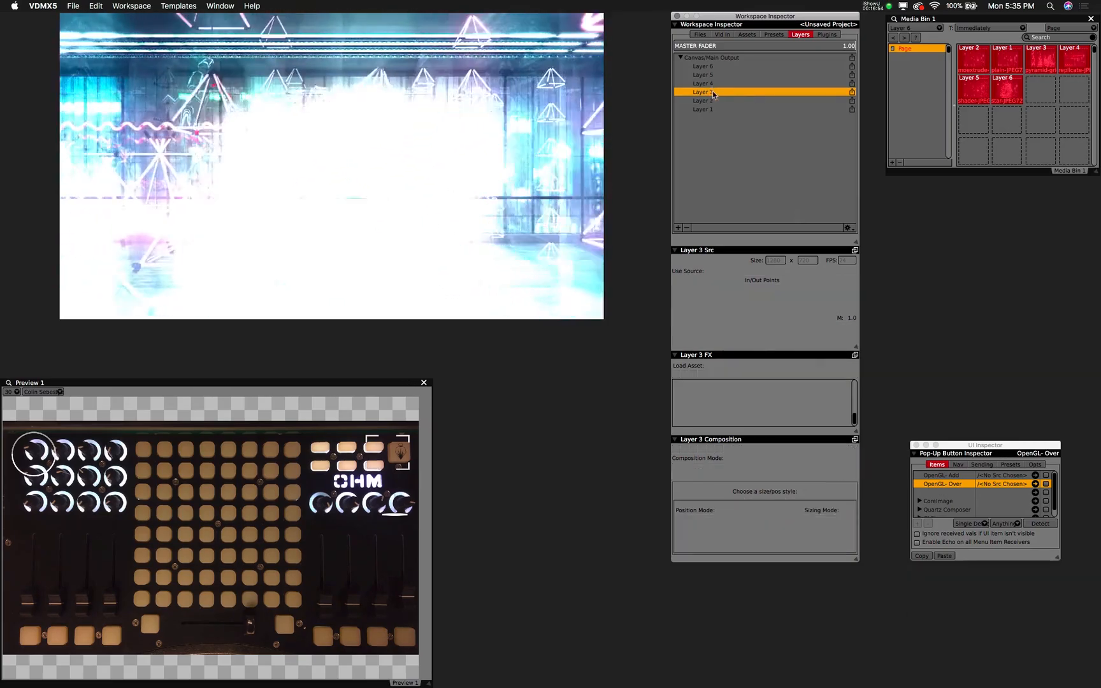
click(784, 458)
click(789, 467)
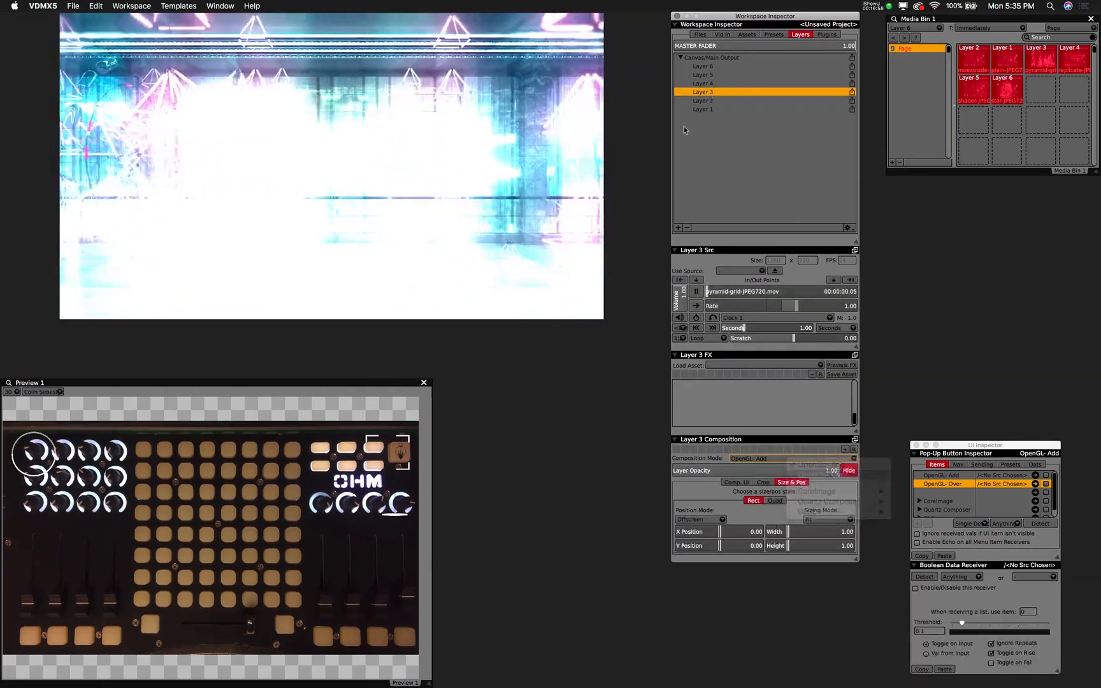
- Set the composition mode of Layers 4, 5 and 6 to OpenGL - Over
click(703, 82)
click(752, 458)
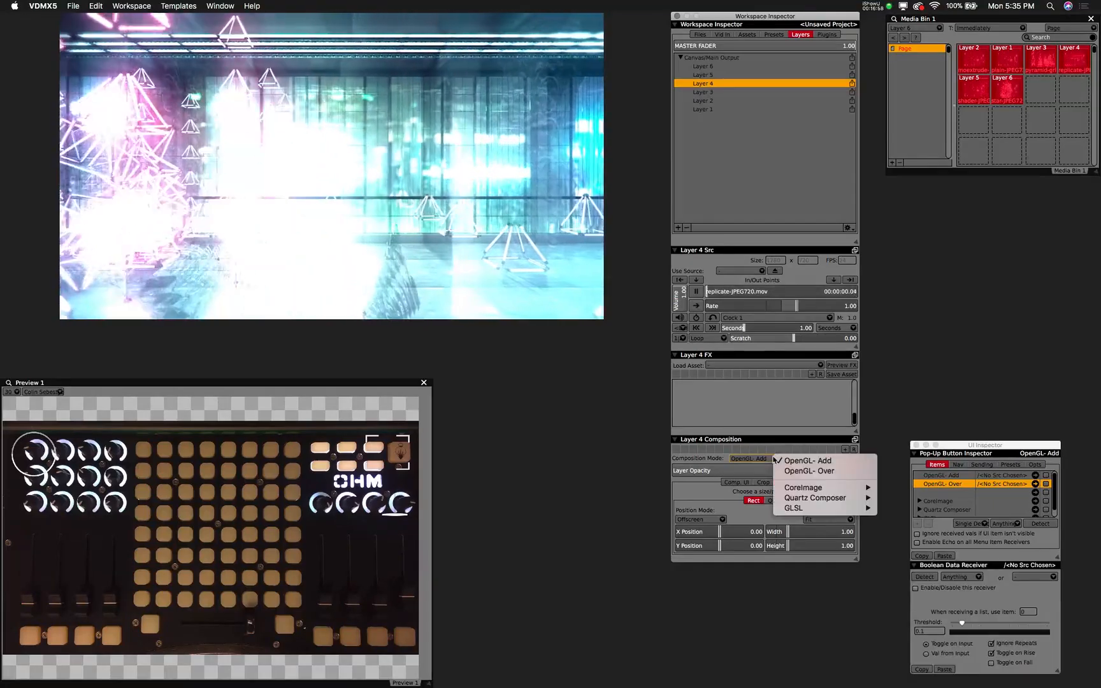
click(780, 471)
click(702, 74)
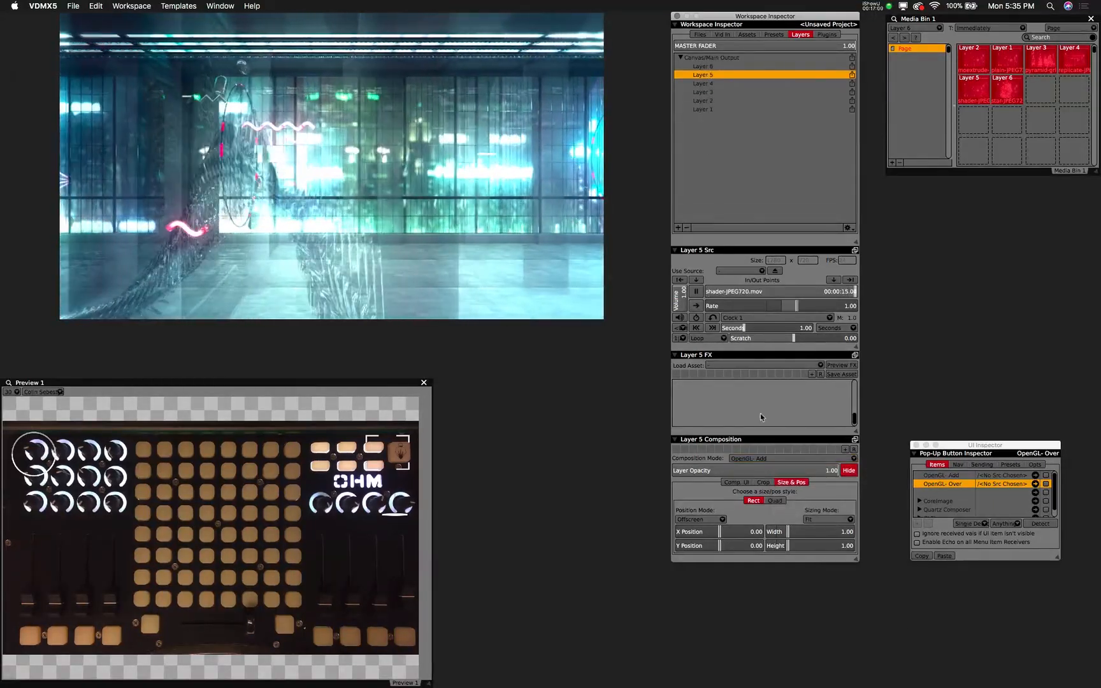
click(760, 458)
click(783, 468)
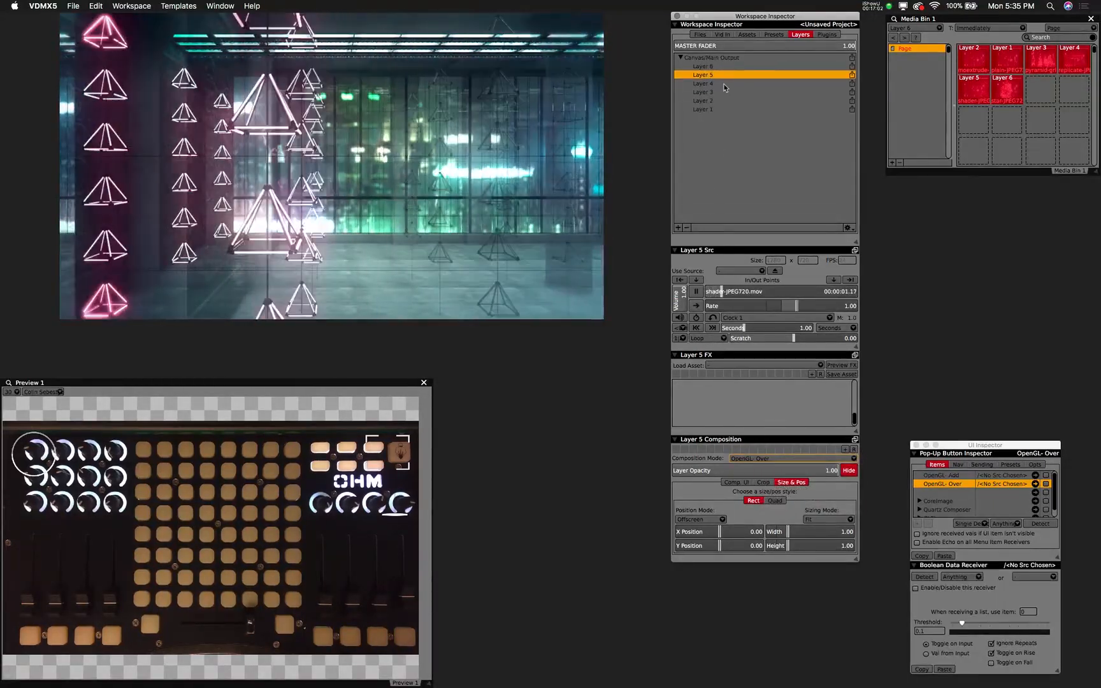
click(720, 67)
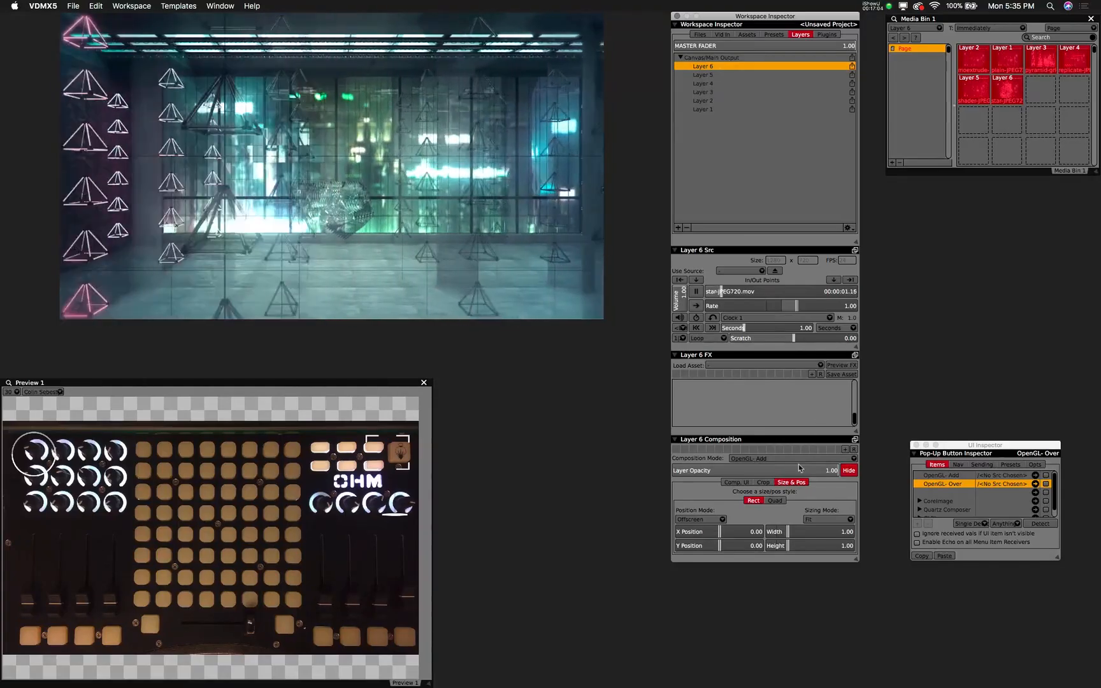
click(800, 459)
click(832, 474)
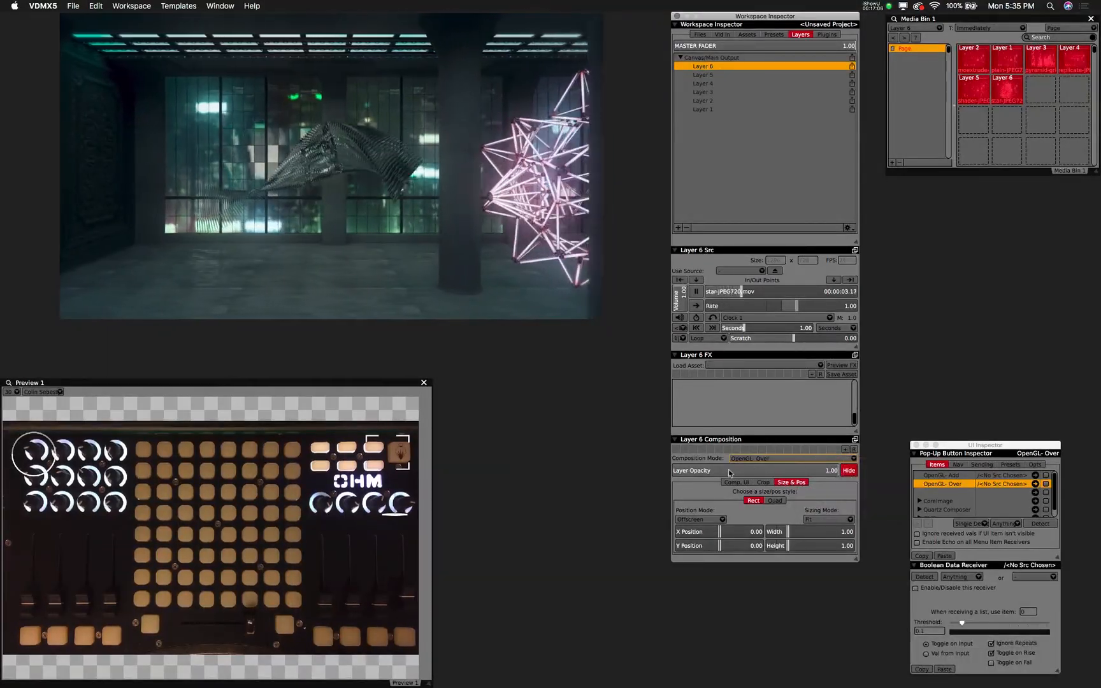
- Test Layer 6's opacity by fading it out and back to full, and move the UI Inspector up beneath the Media Bin
click(682, 472)
drag(683, 474, 837, 474)
drag(968, 449, 966, 244)
- Add a Control Surface plugin, then widen its window and place it in the empty area below the Workspace Inspector
click(826, 34)
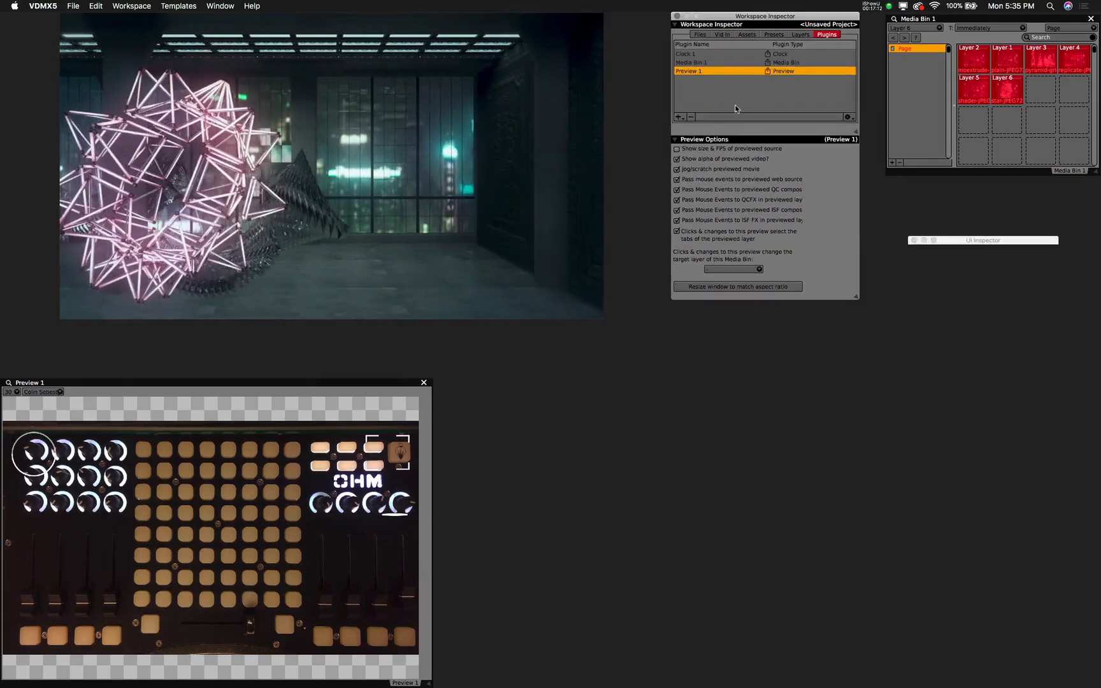
click(679, 118)
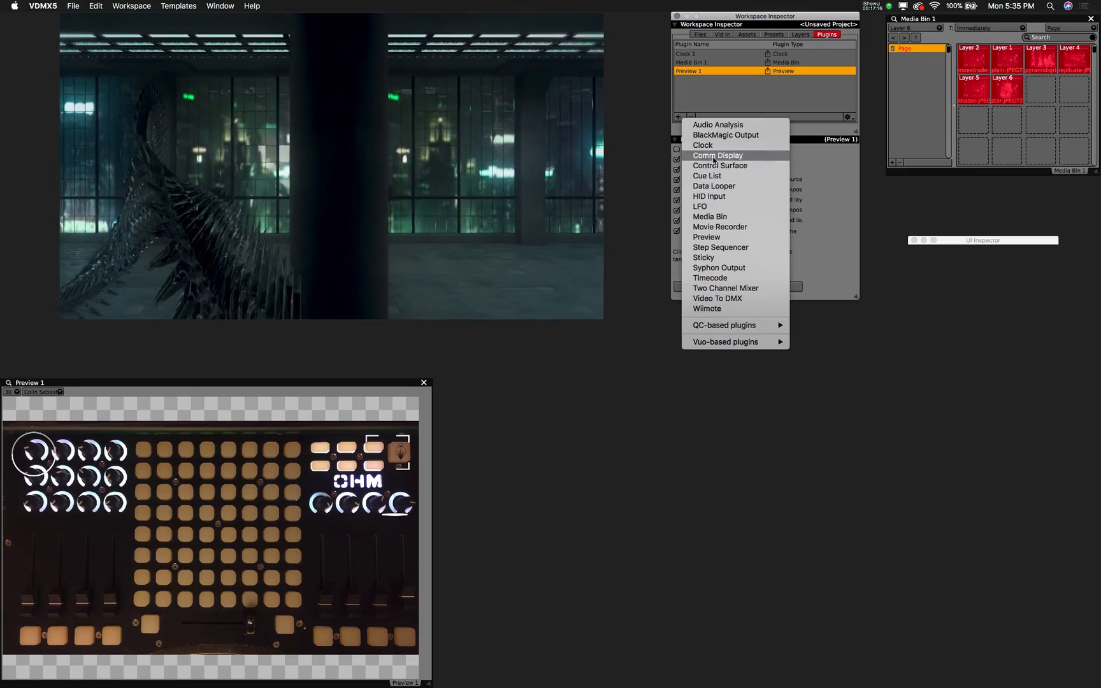
click(715, 168)
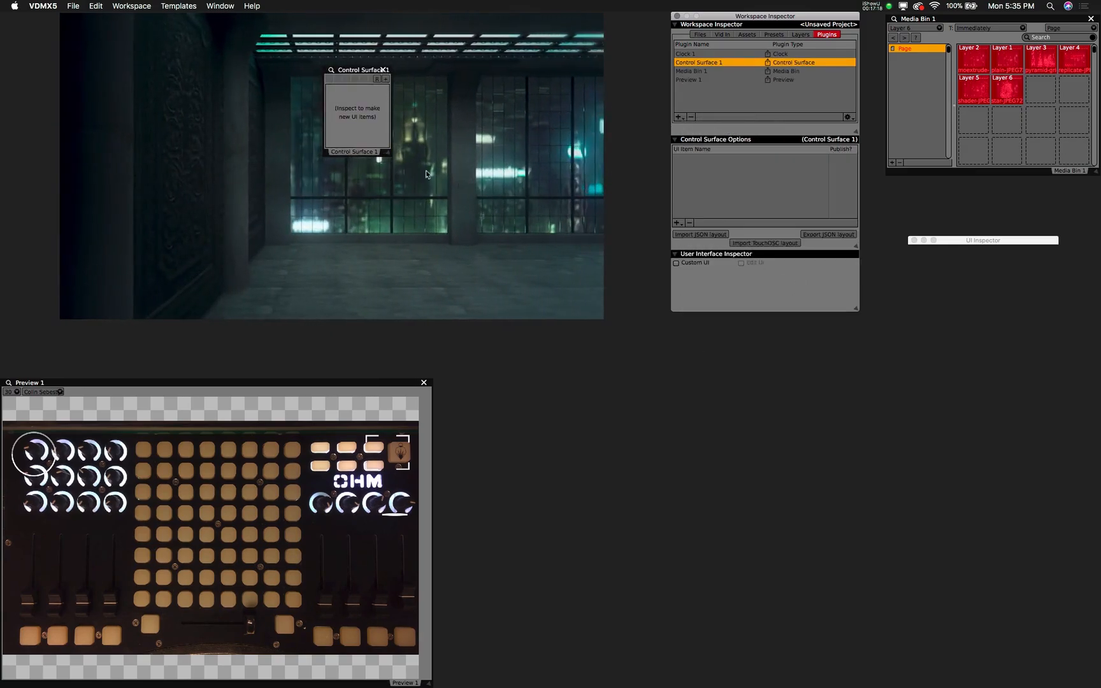
drag(391, 158, 598, 196)
drag(490, 68, 636, 482)
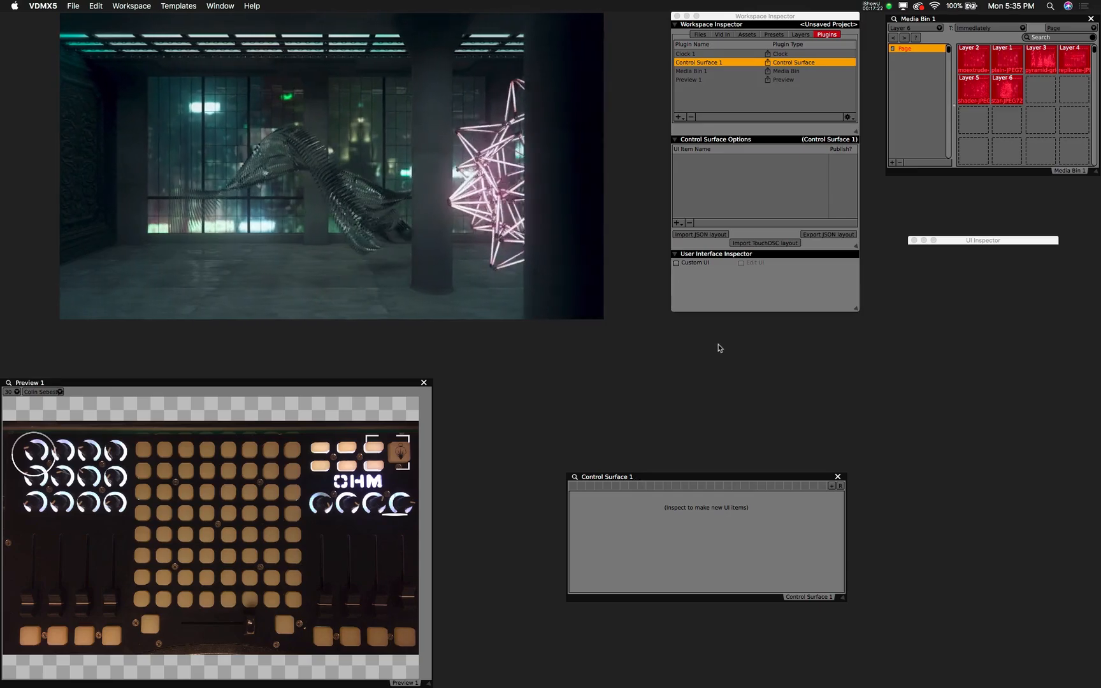
- Add six slider UI items to Control Surface 1
click(680, 224)
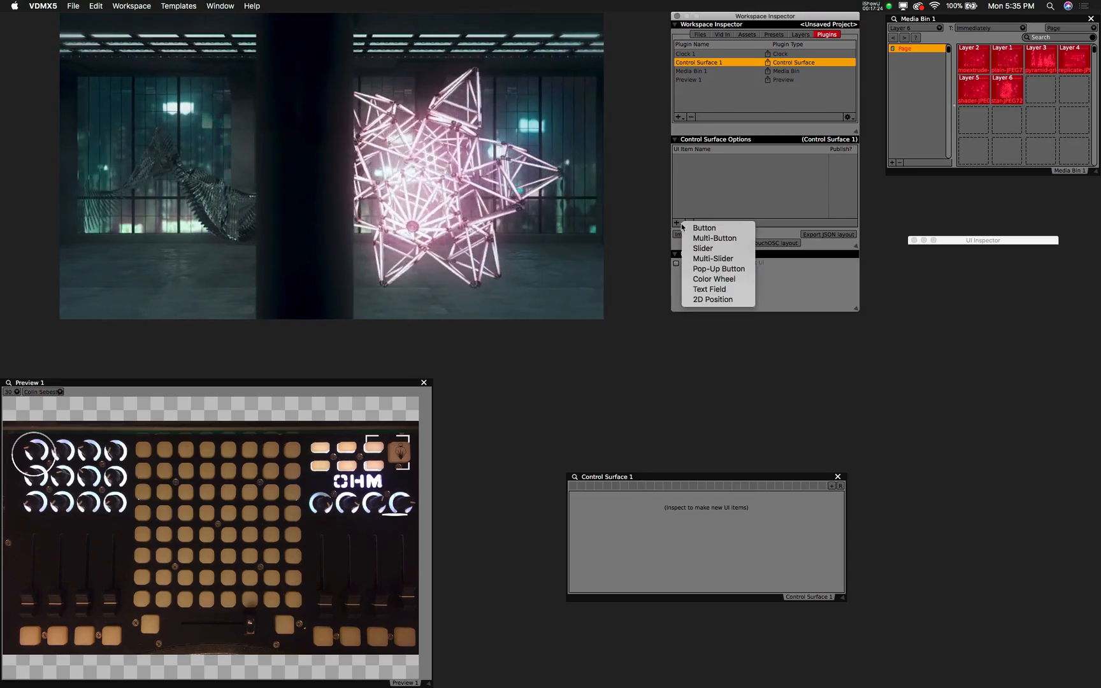
click(703, 247)
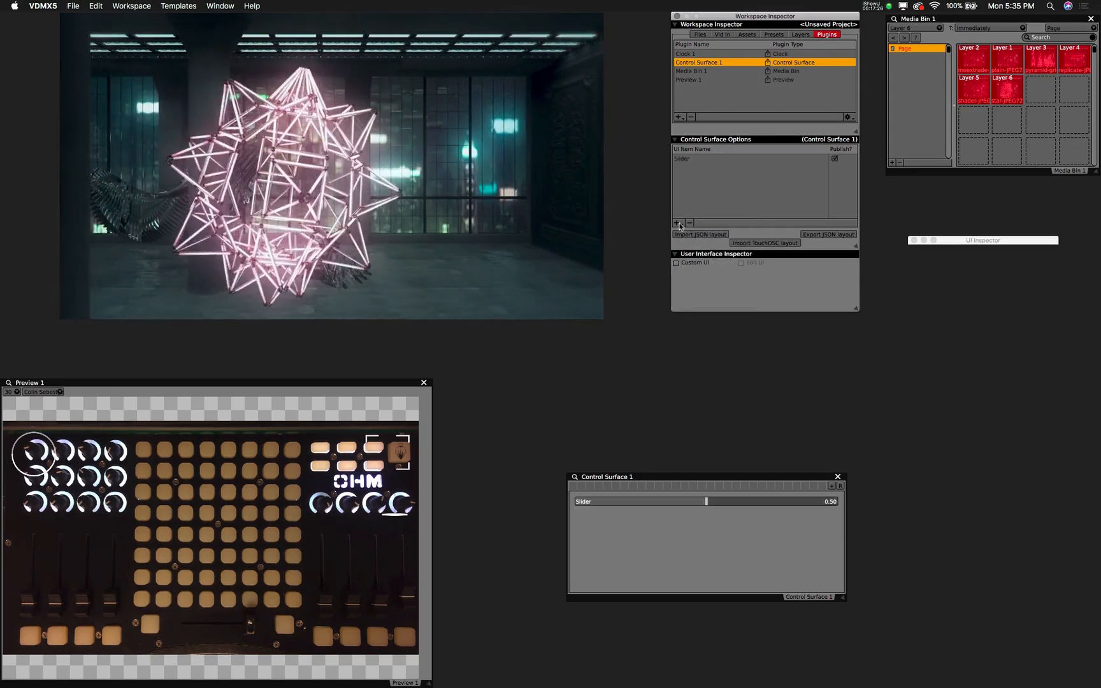
click(676, 222)
click(703, 248)
click(676, 222)
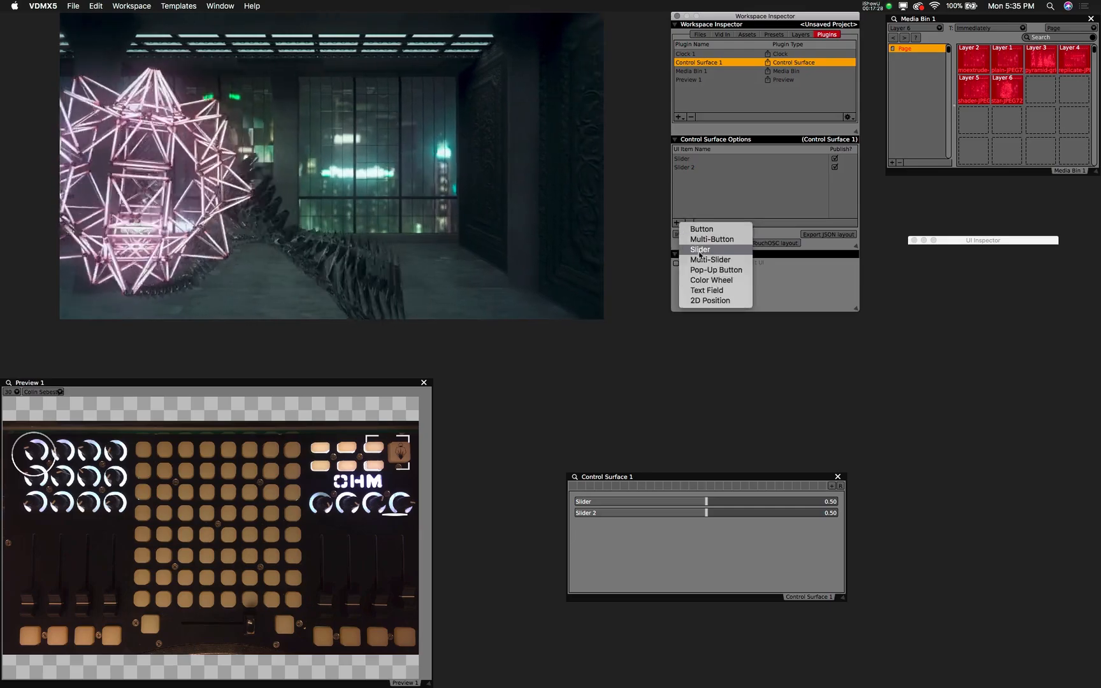
click(703, 247)
click(677, 222)
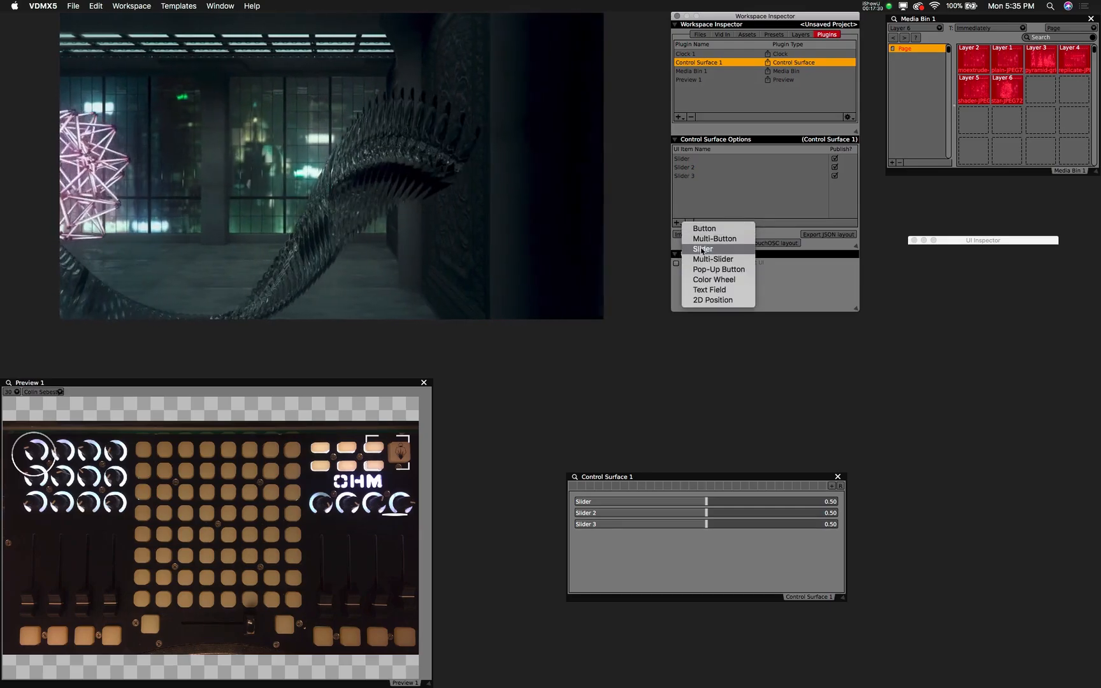
click(702, 248)
click(676, 222)
click(702, 248)
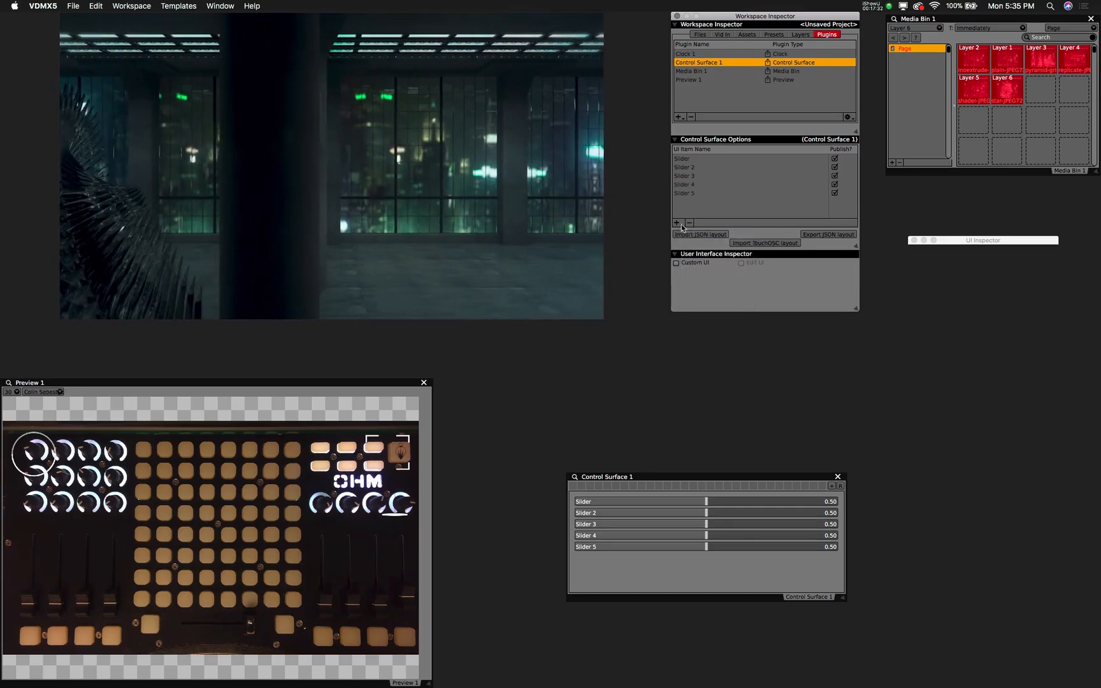
click(676, 222)
click(703, 250)
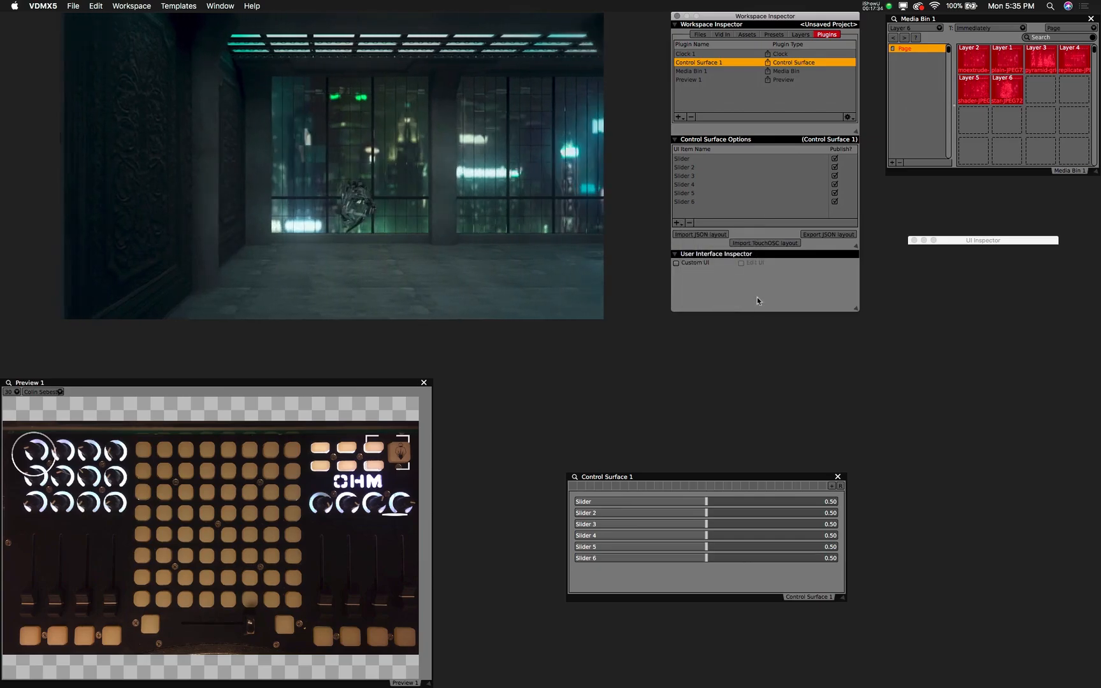
- Turn on Hardware Learn and assign the control surface's first slider to the MIDI controller's first fader
drag(858, 314, 859, 331)
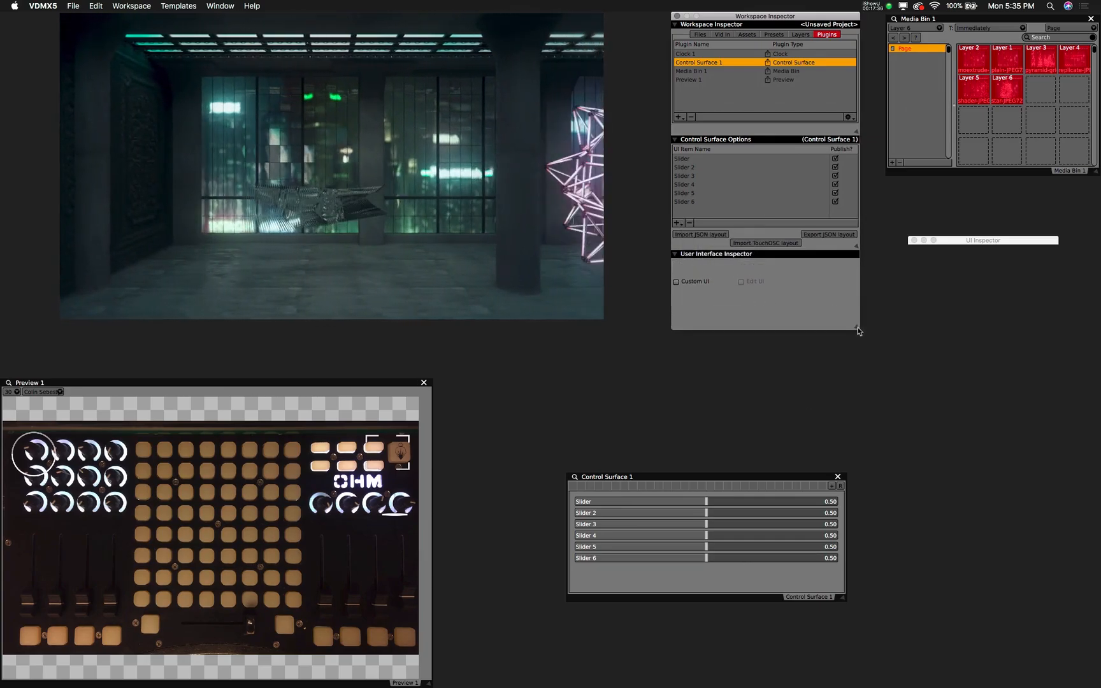
drag(676, 504, 624, 501)
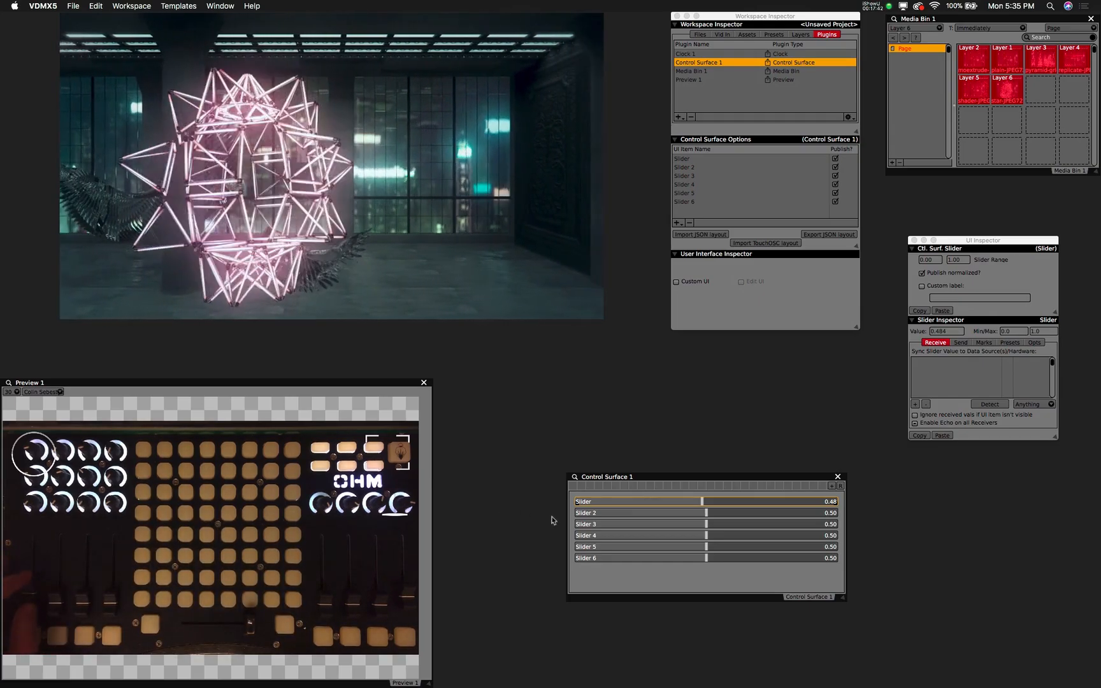
right_click(600, 502)
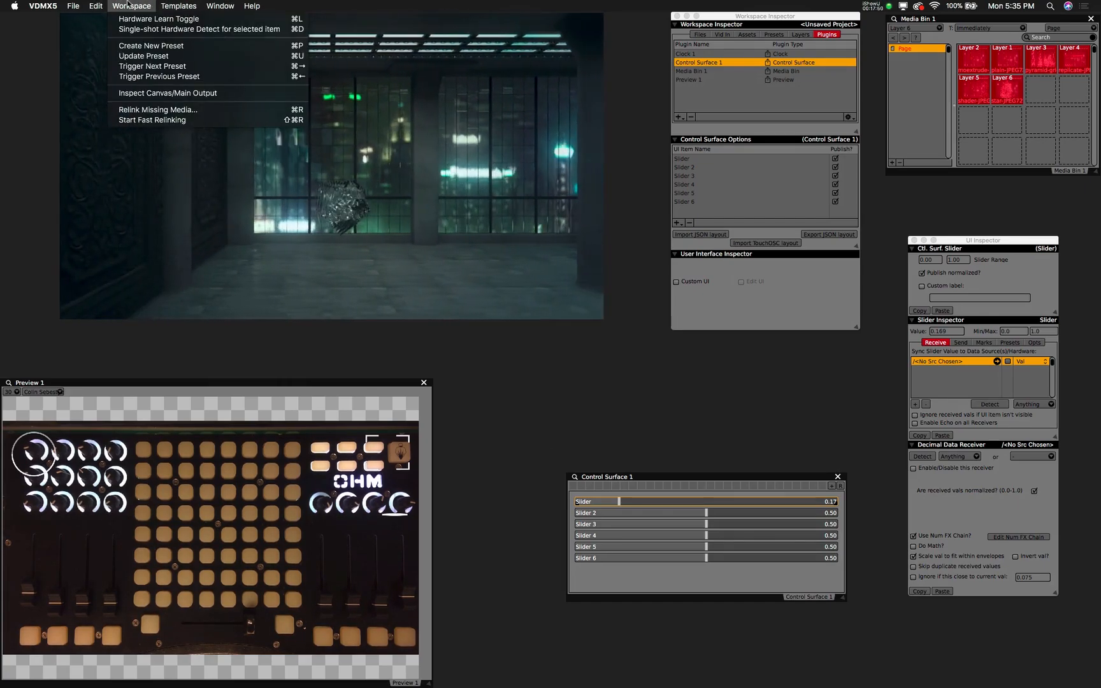
click(142, 20)
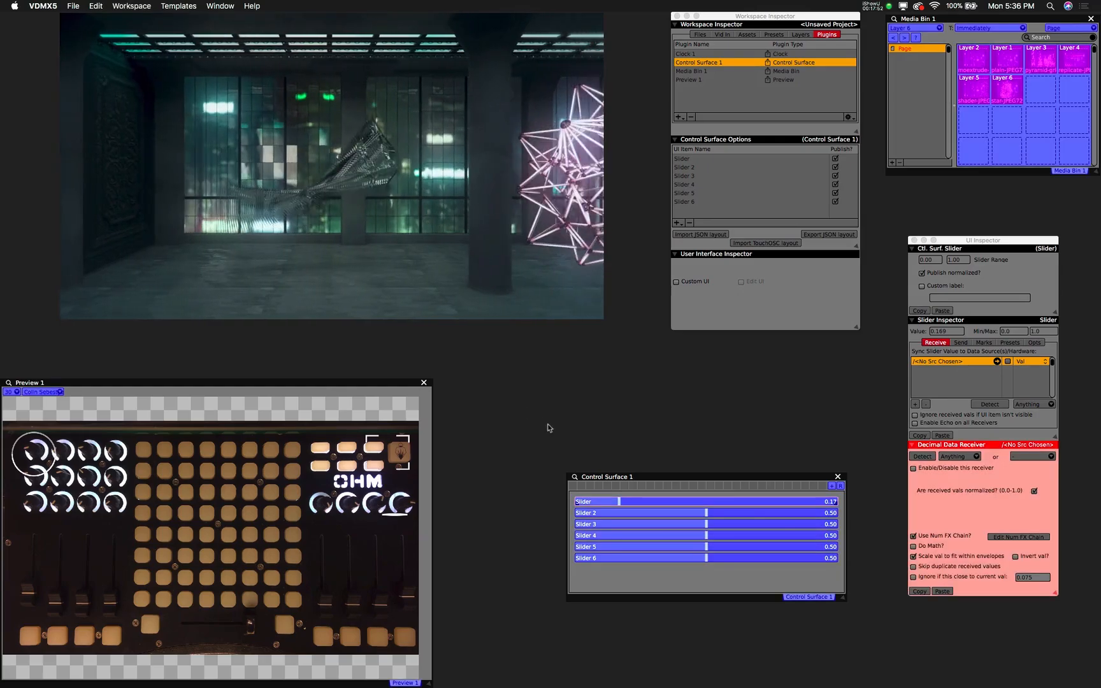
- Assign Sliders 2 to 6 to successive faders on the MIDI controller, and turn Hardware Learn off
click(627, 514)
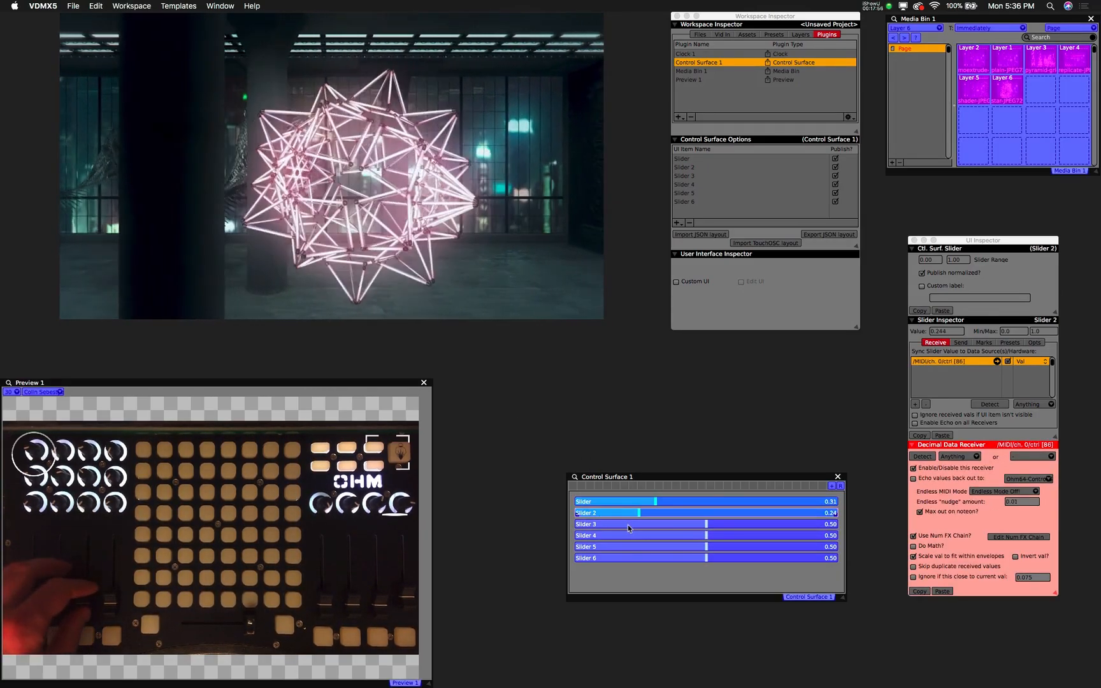
click(628, 525)
click(629, 537)
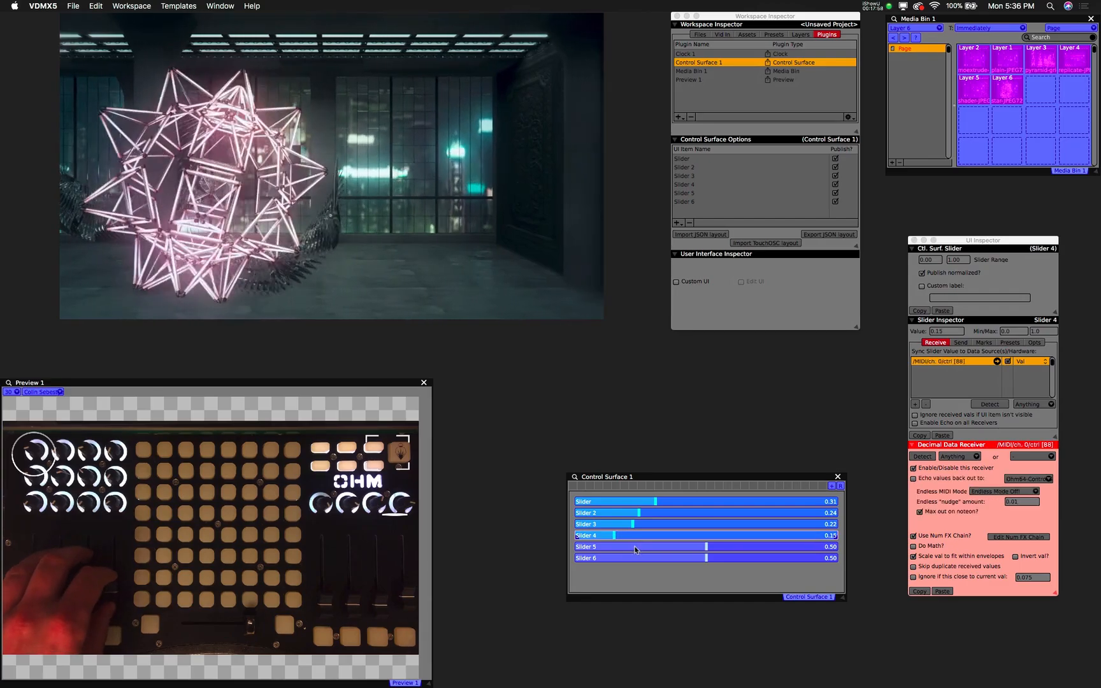
click(634, 547)
click(637, 558)
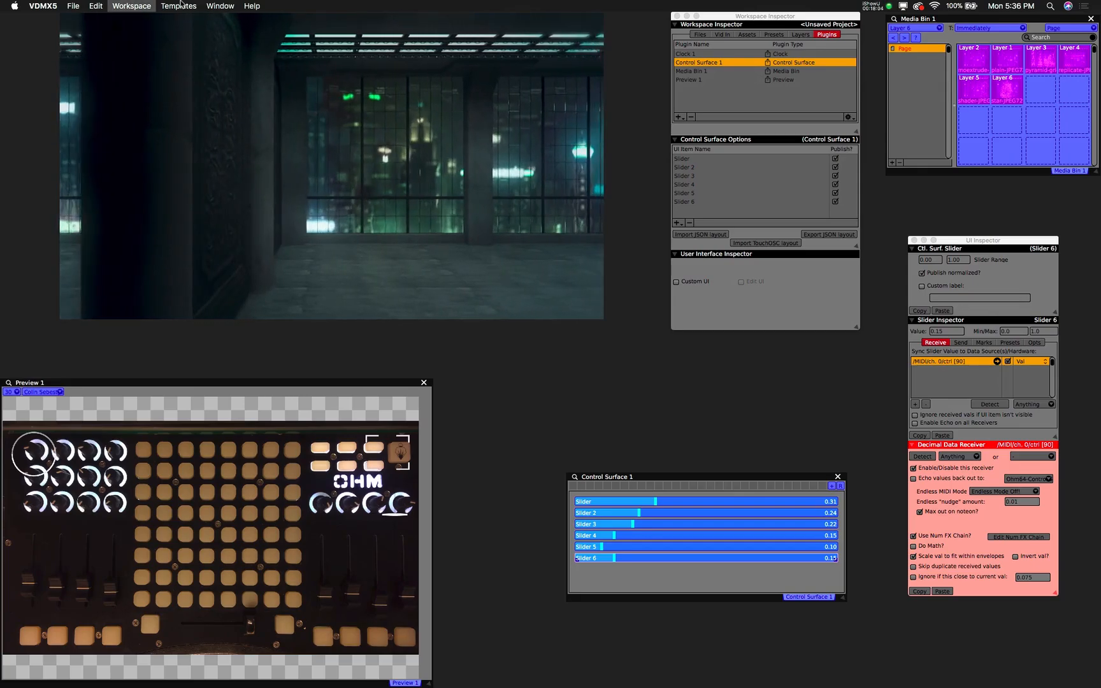
key(super+l)
- Move the Control Surface clear of the Workspace Inspector and set Layer 1's opacity to use Control Surface 1's first slider as data source
click(797, 35)
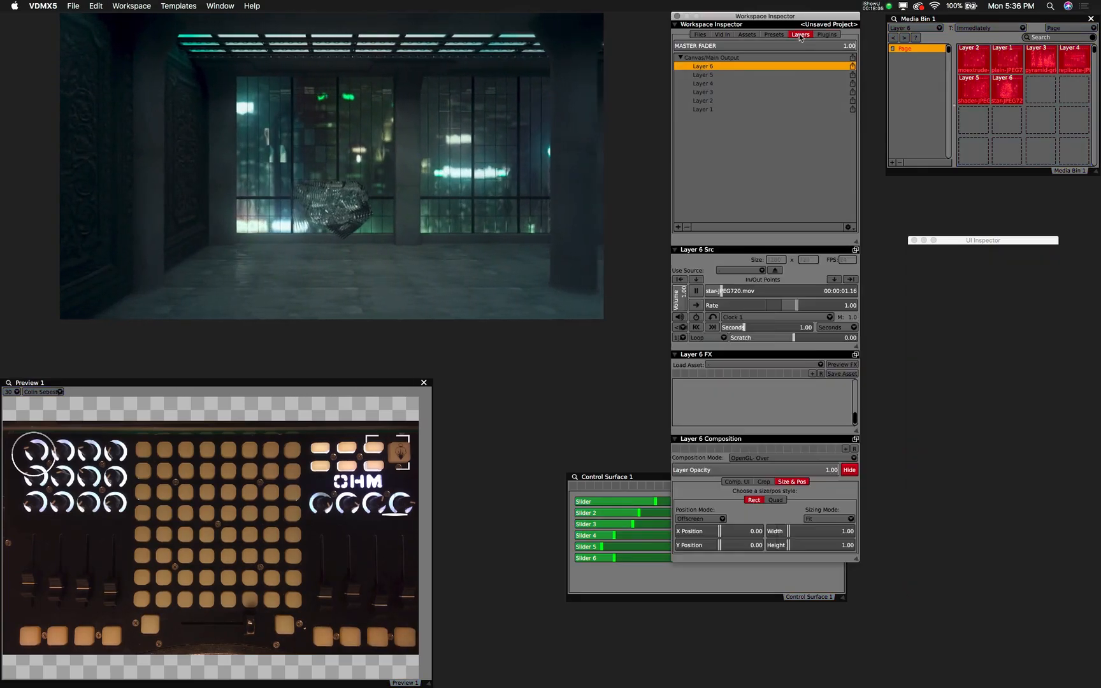
click(707, 110)
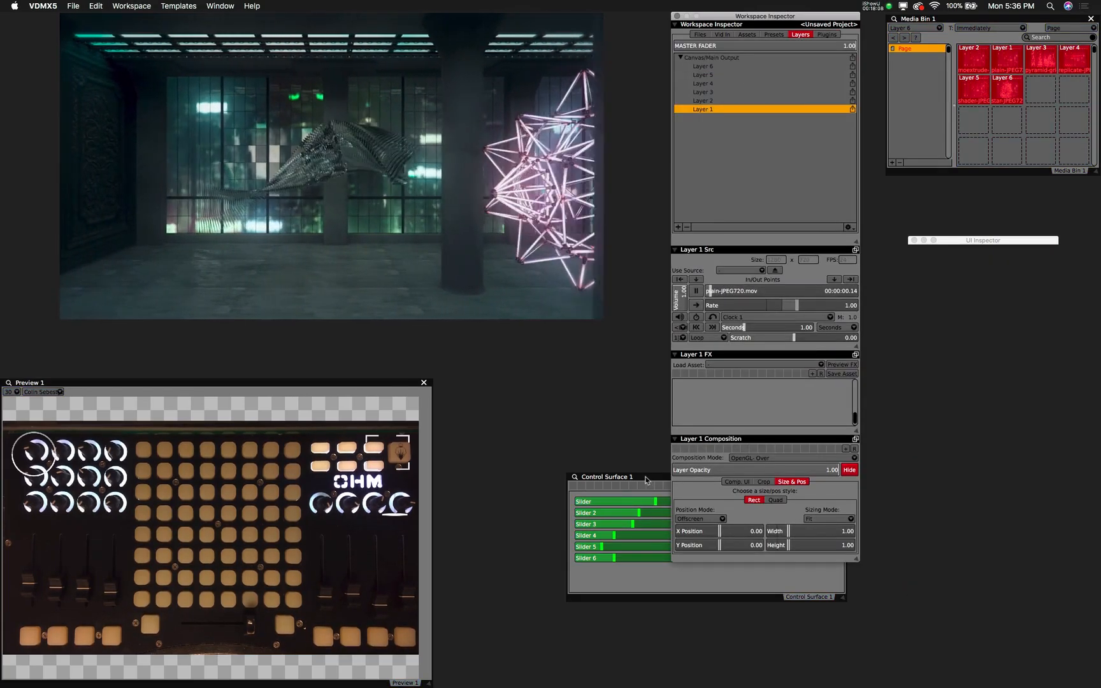
drag(646, 480, 434, 402)
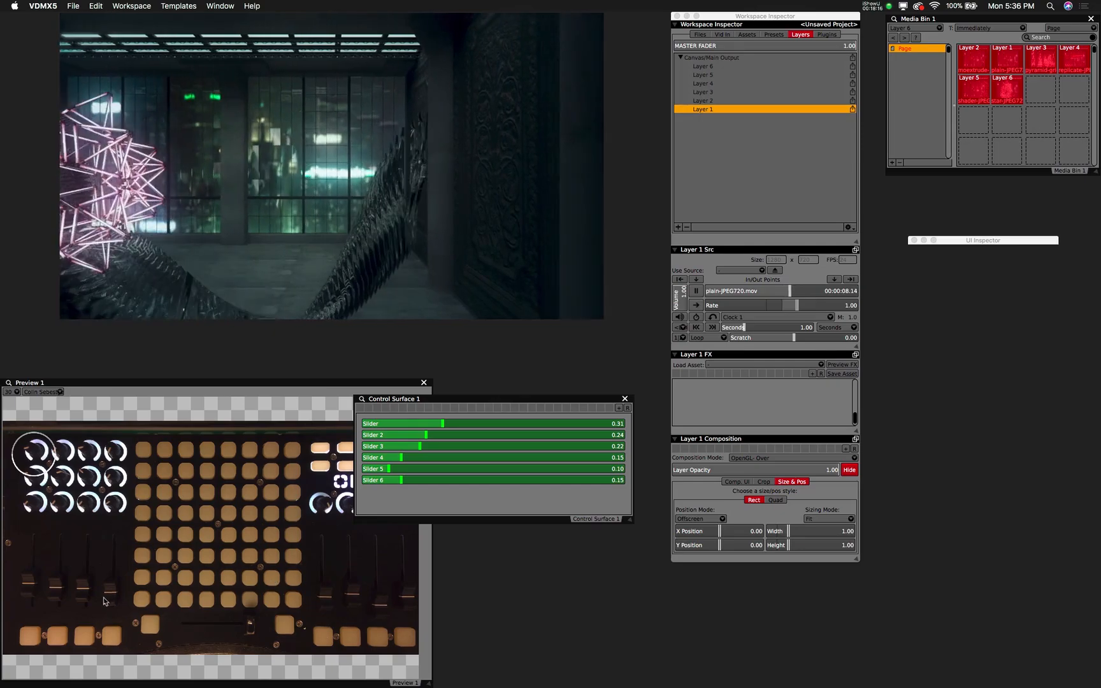
right_click(733, 470)
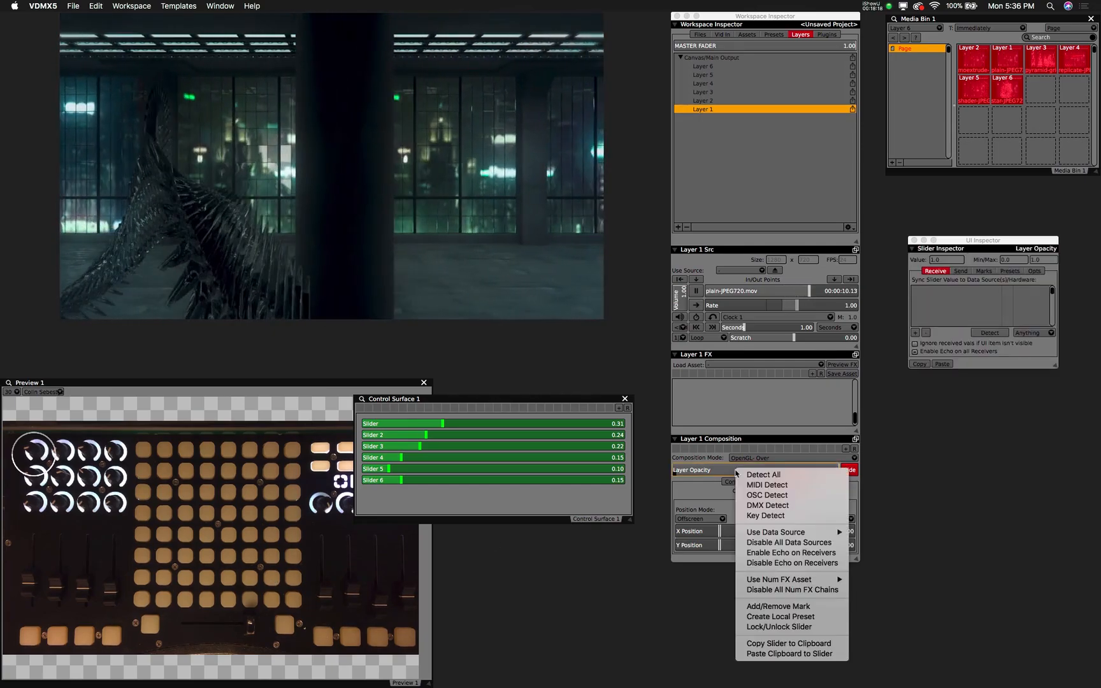
mouse_move(789, 534)
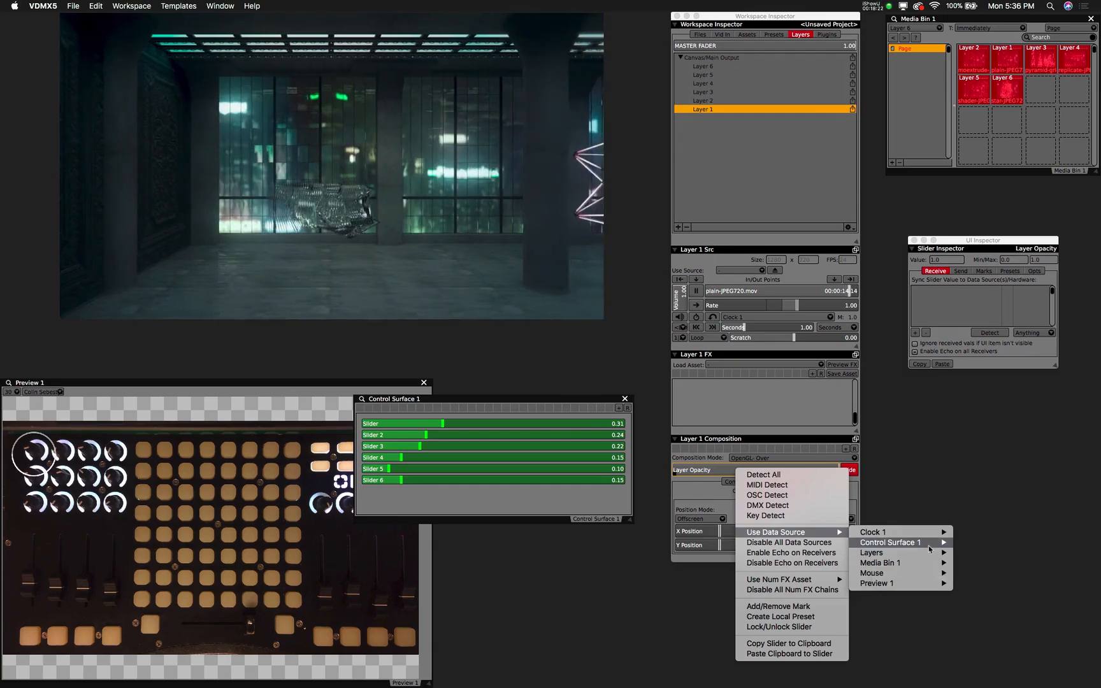
mouse_move(924, 546)
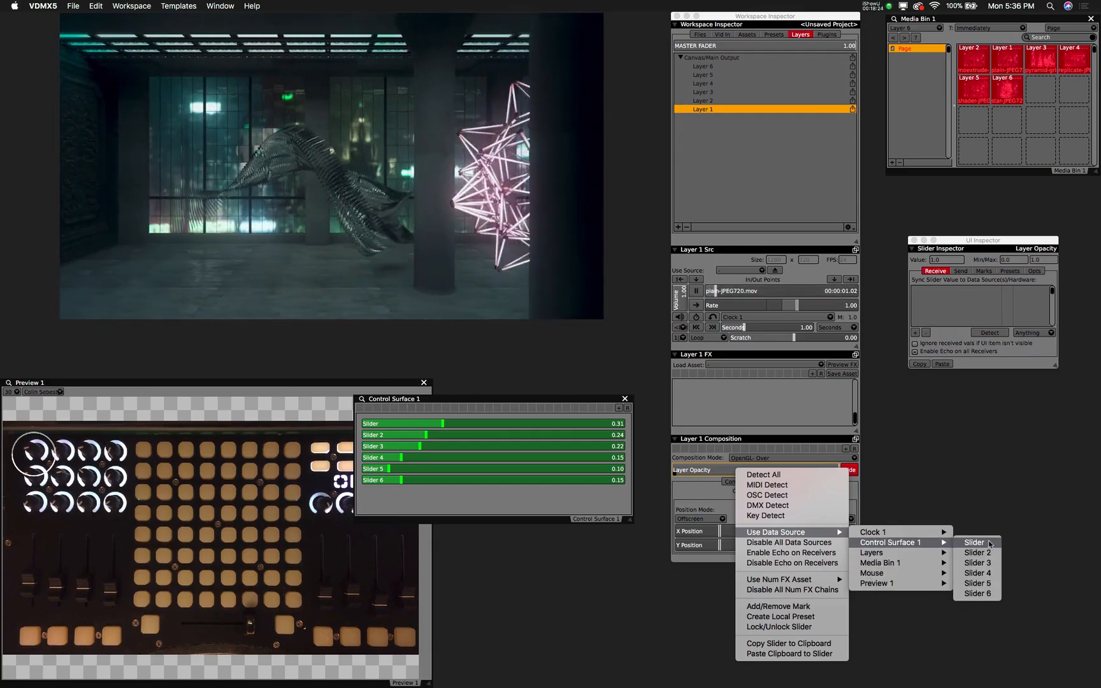
click(989, 543)
- Set Layer 2's opacity to use Slider 2 of Control Surface 1 as its data source
click(728, 101)
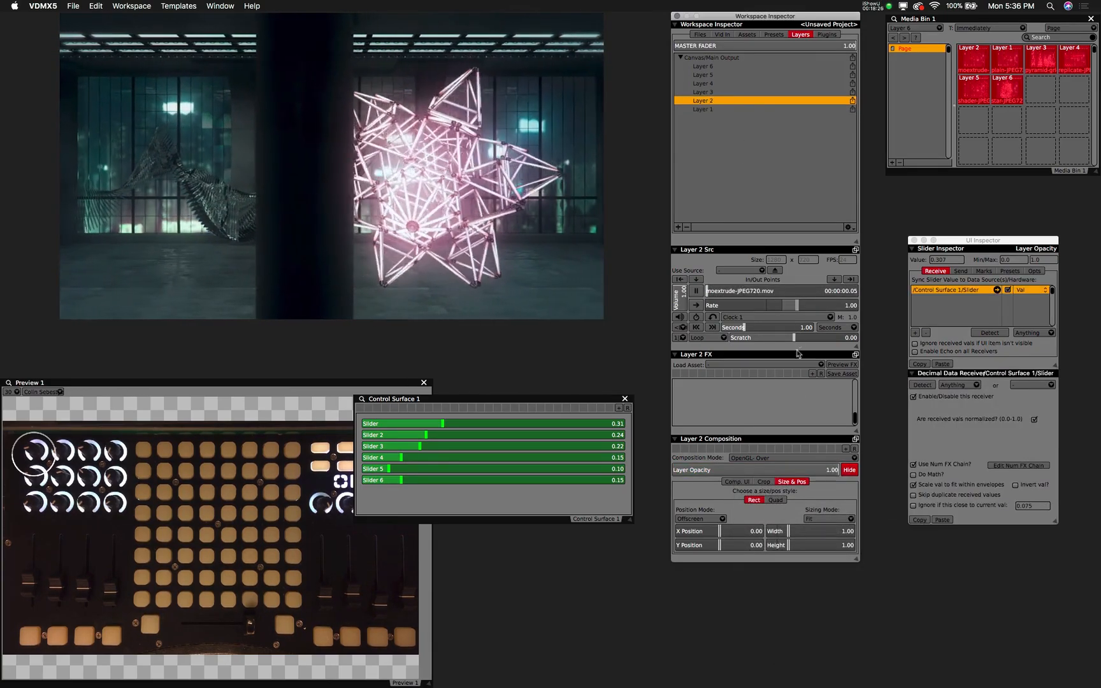
right_click(793, 470)
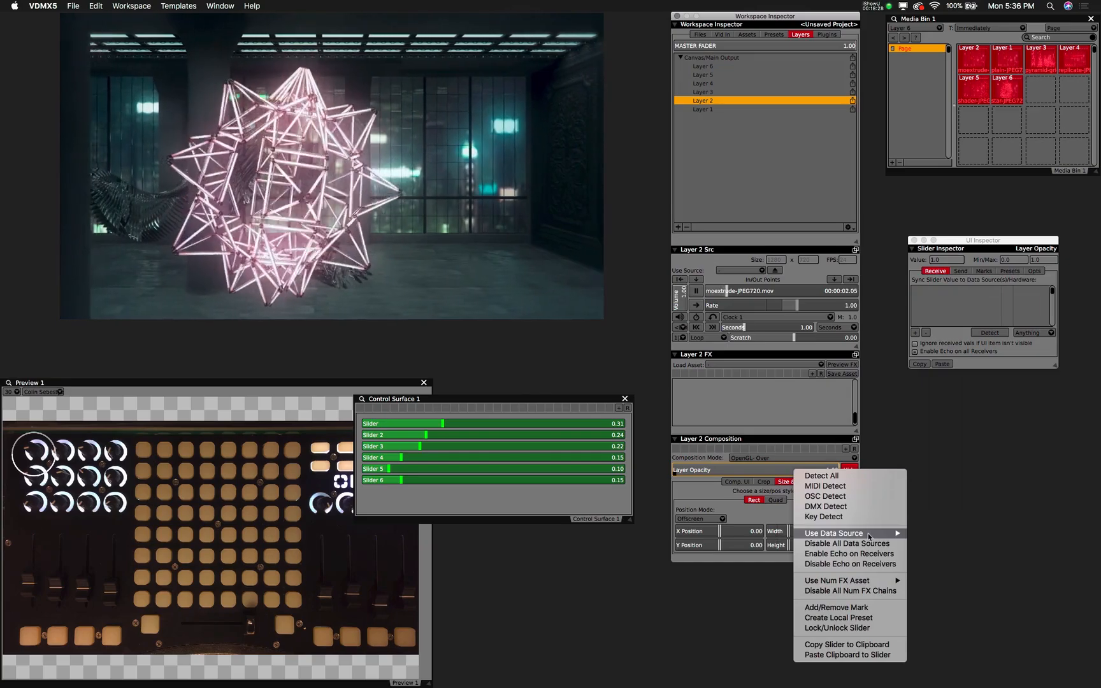
mouse_move(868, 537)
mouse_move(950, 545)
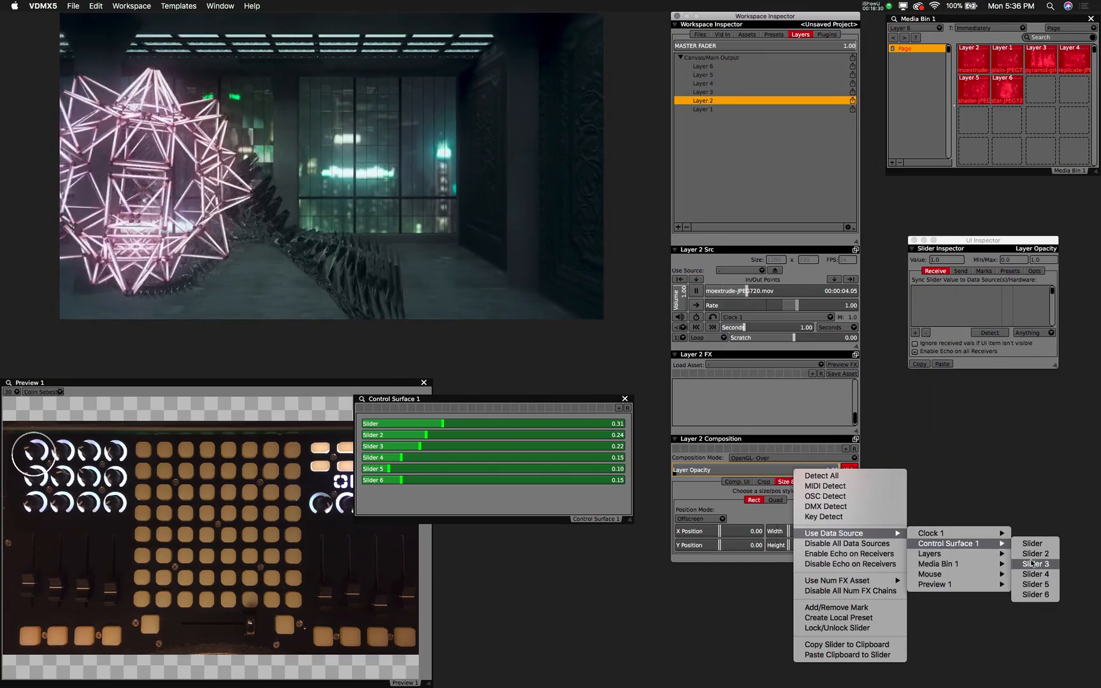
click(1032, 555)
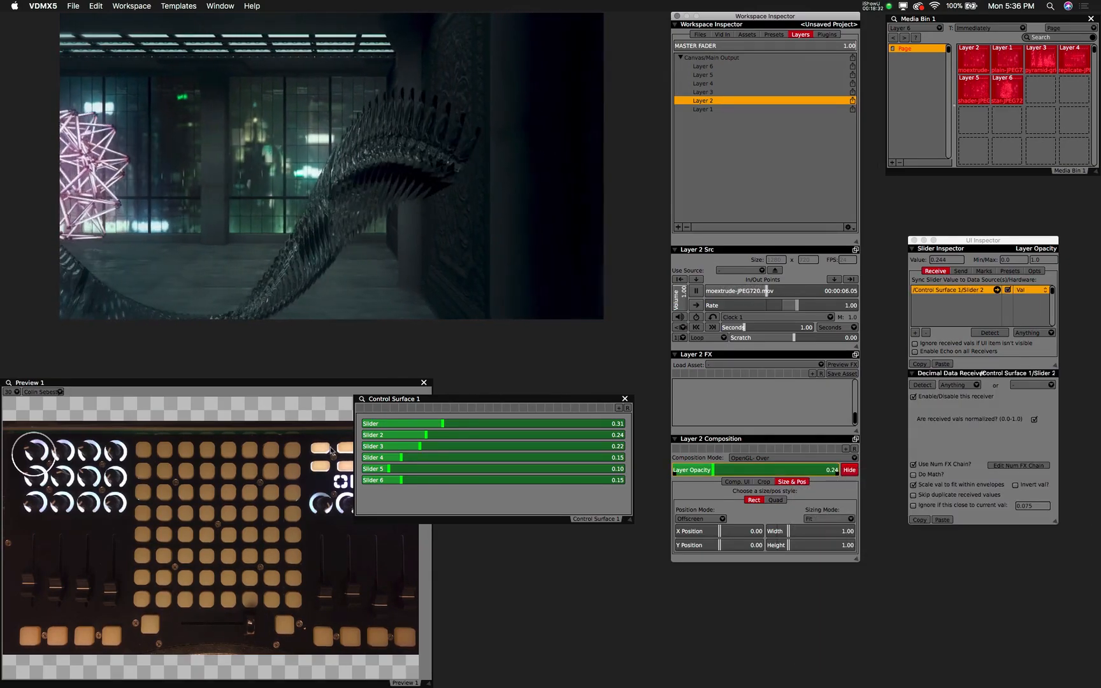
- Set Layer 3's opacity to use Slider 3 of Control Surface 1 as its data source
click(700, 92)
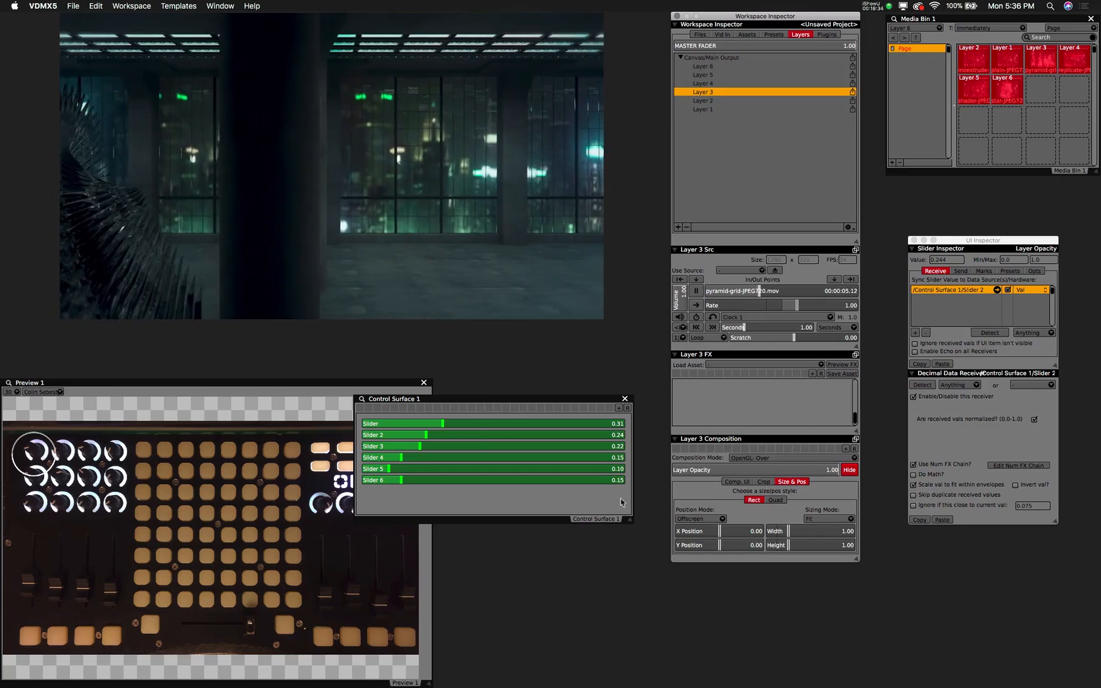
right_click(766, 472)
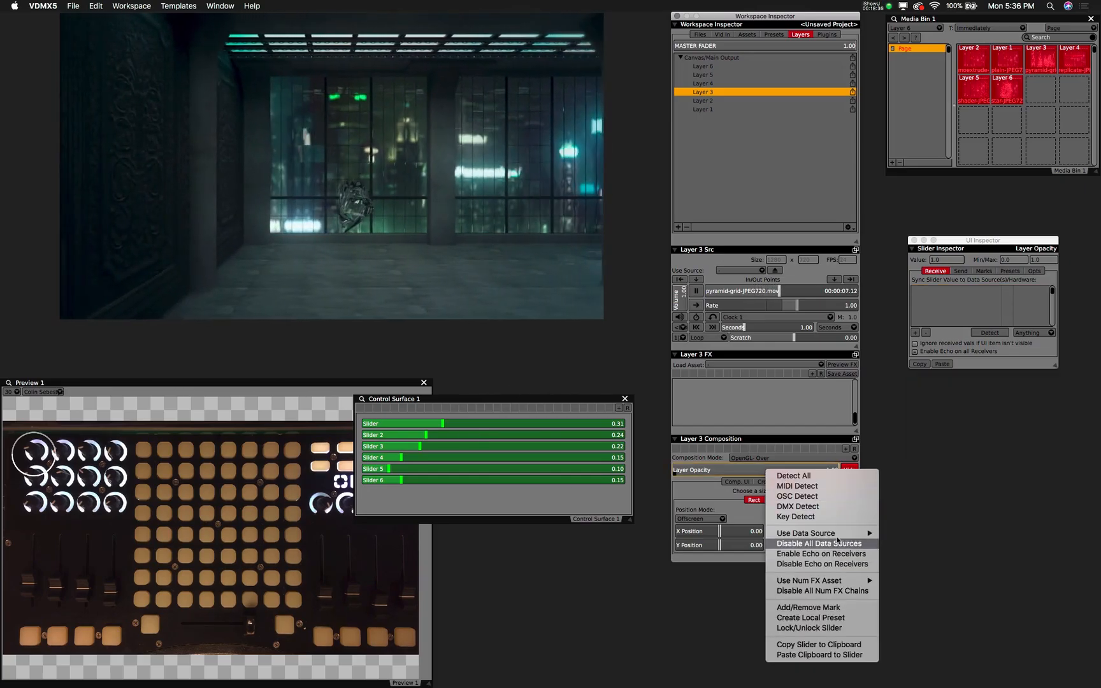
mouse_move(846, 533)
mouse_move(930, 546)
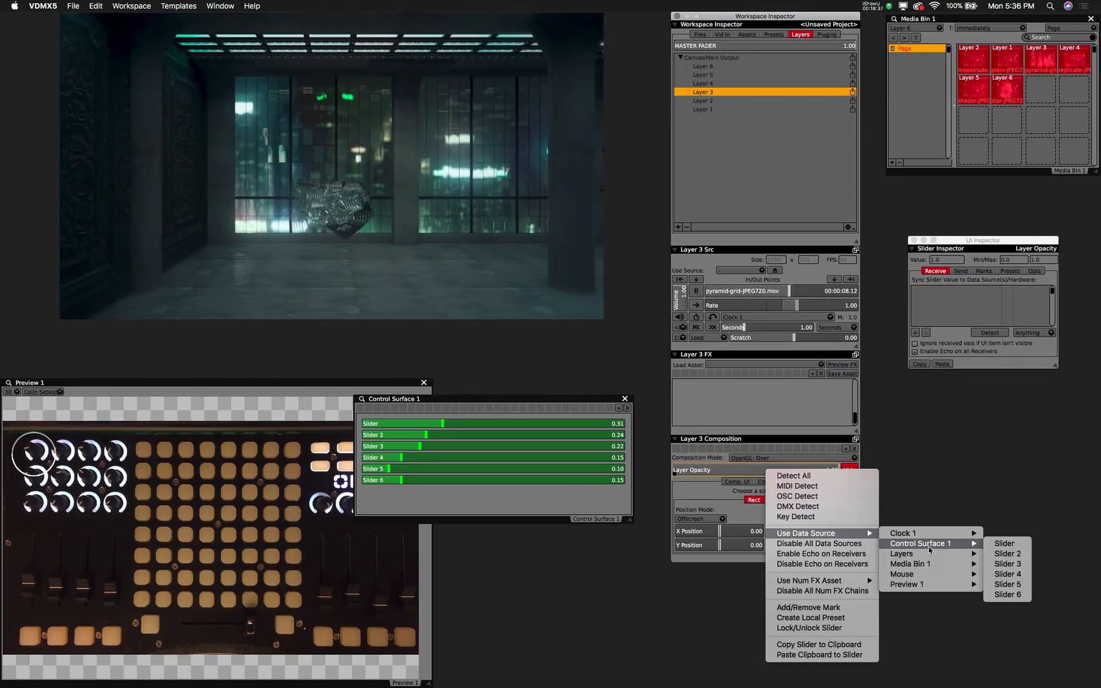
click(1008, 564)
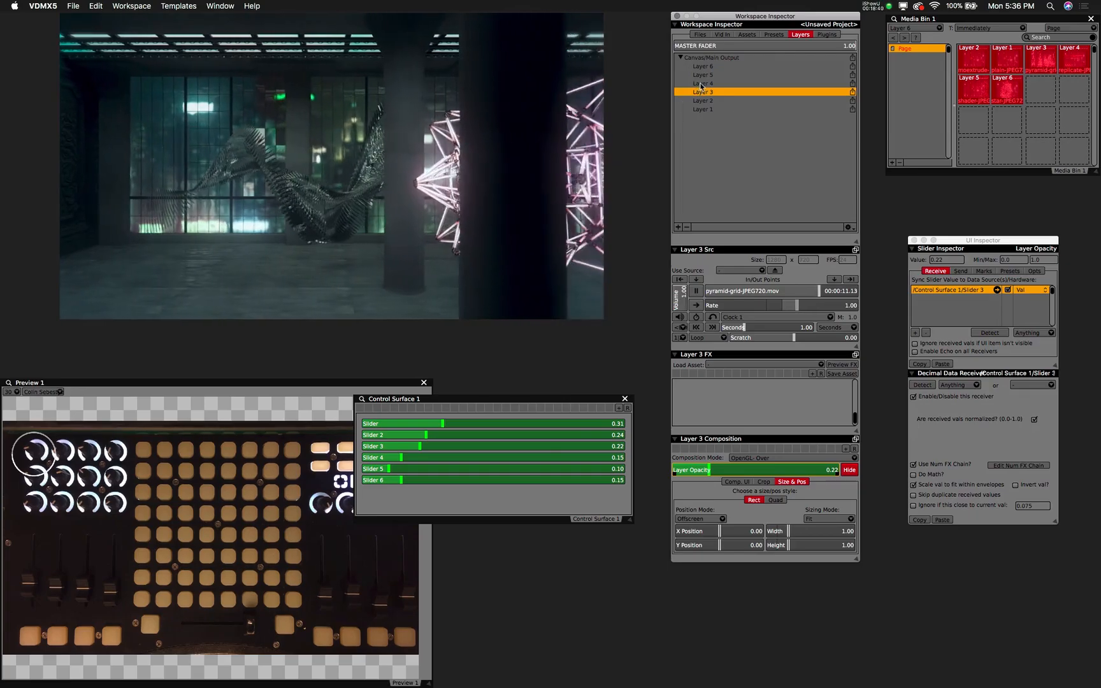
- Set Layer 4's opacity to use Slider 4 of Control Surface 1 as its data source
click(701, 84)
right_click(784, 472)
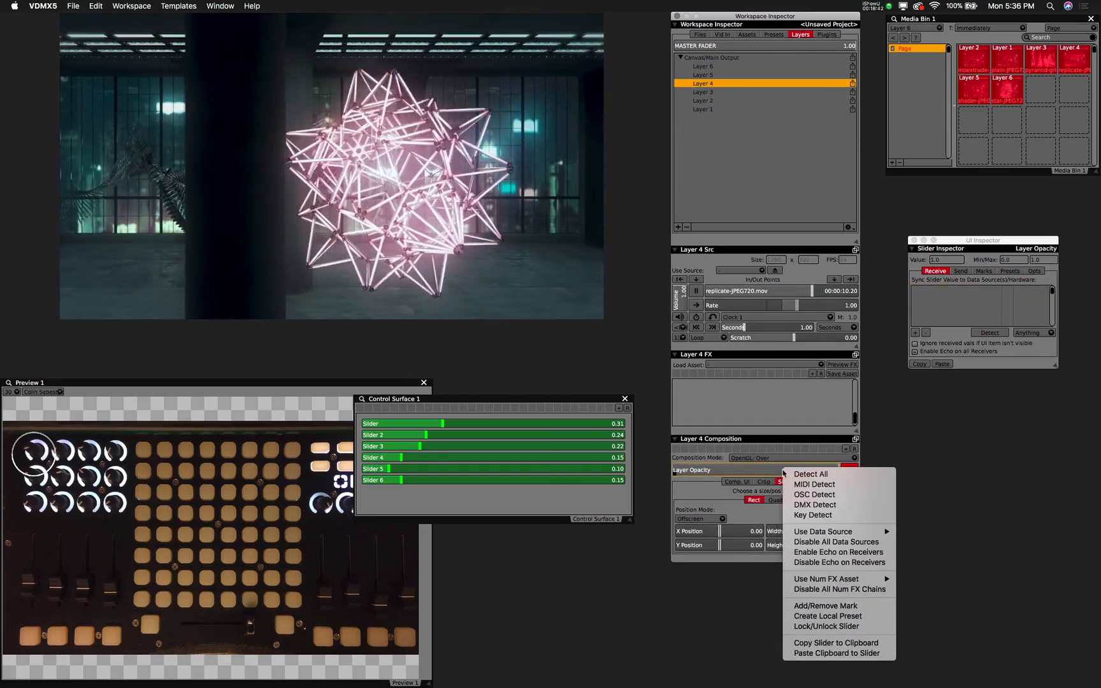
mouse_move(845, 534)
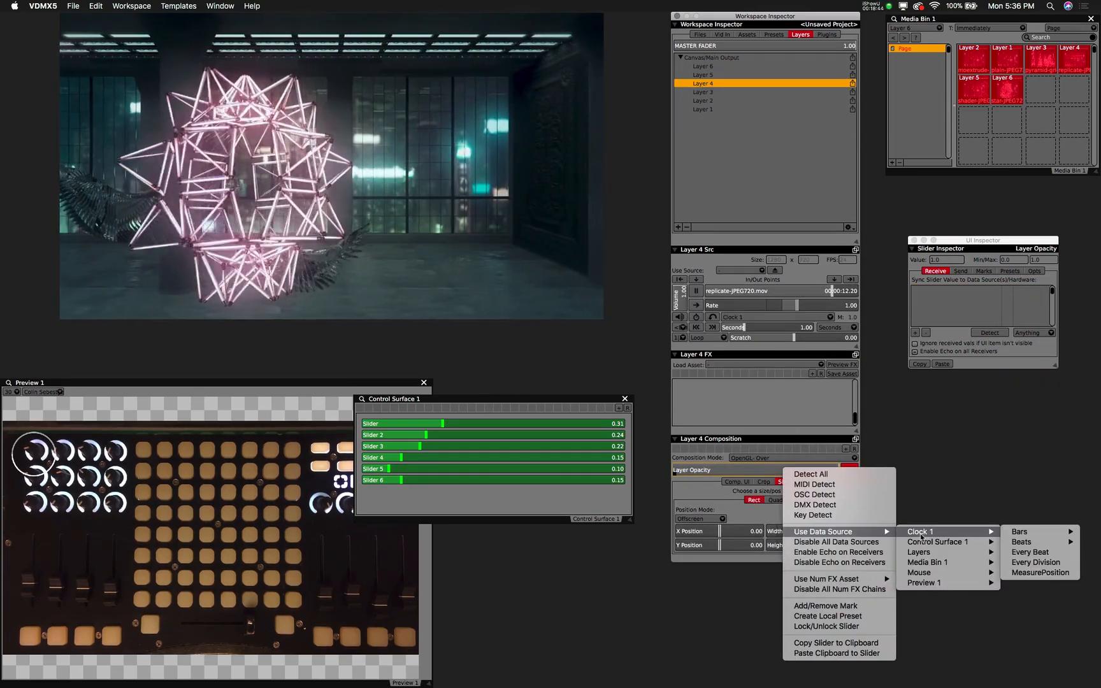
mouse_move(932, 543)
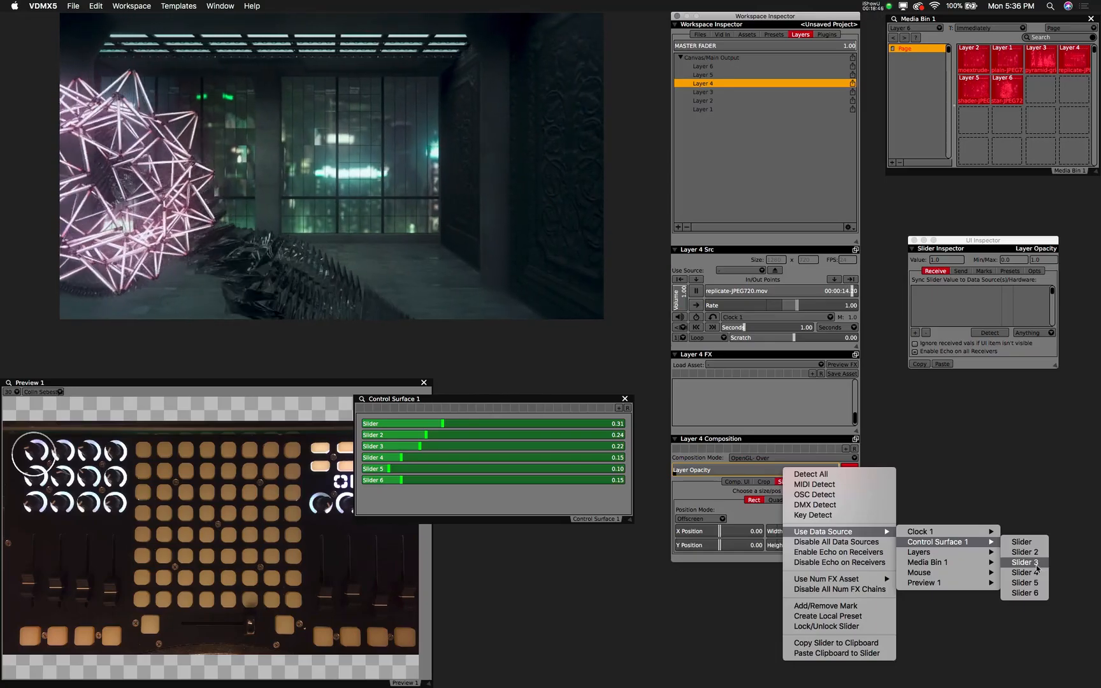
click(1022, 572)
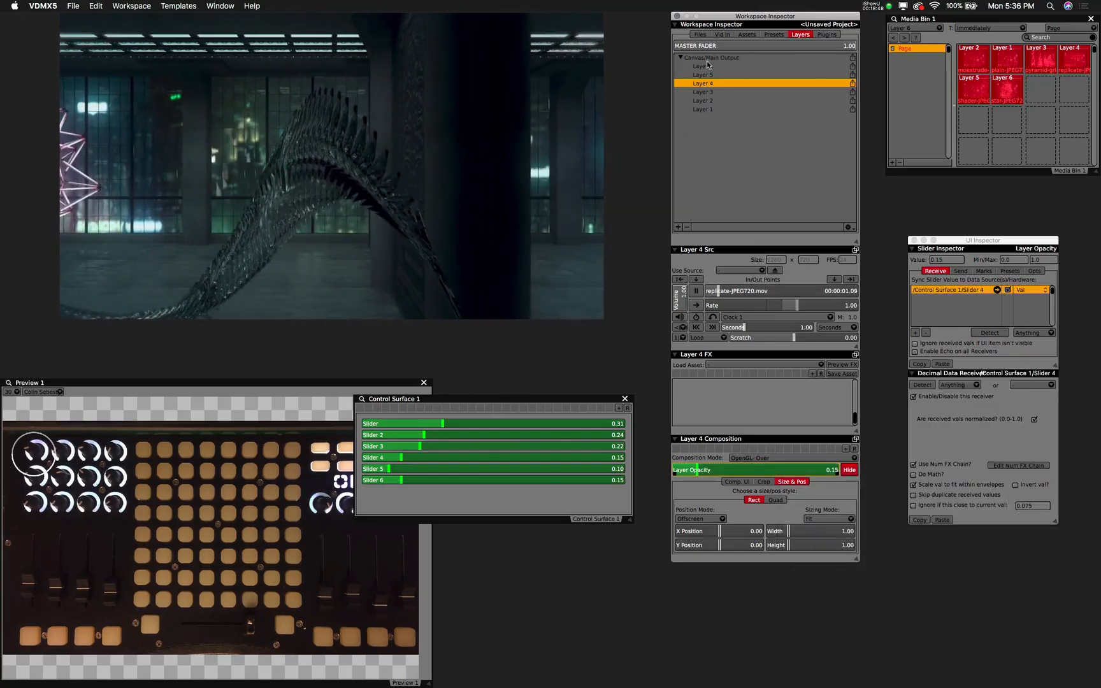
- Set Layer 5's opacity to use Slider 5 of Control Surface 1 as its data source
click(703, 74)
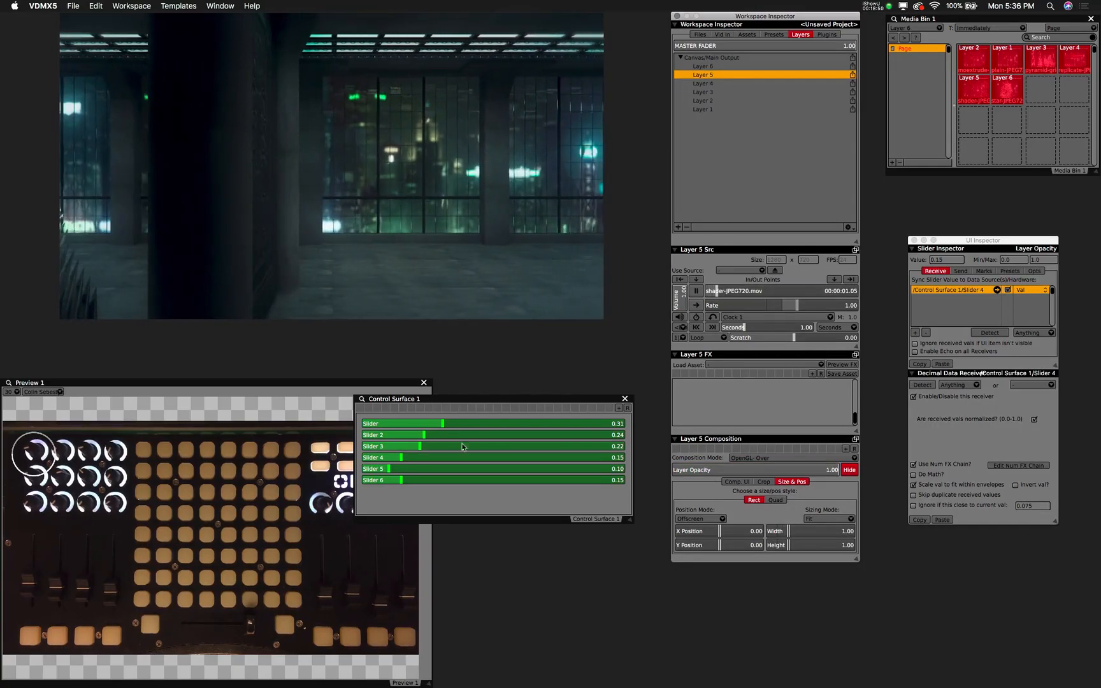
right_click(742, 468)
mouse_move(809, 531)
mouse_move(895, 541)
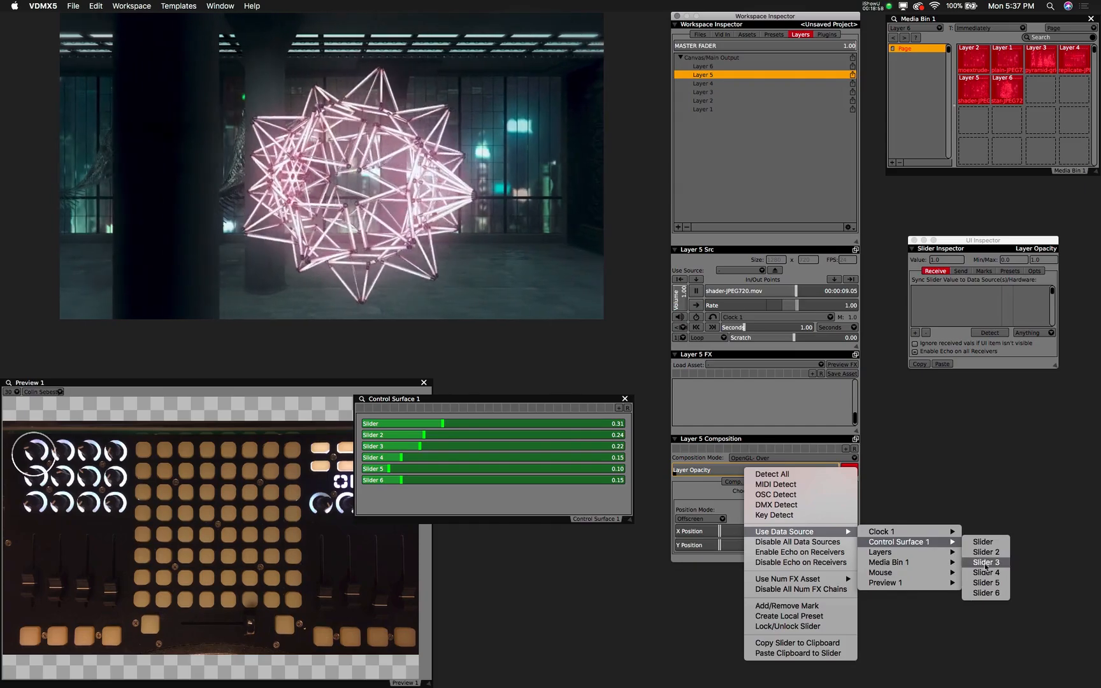
click(977, 582)
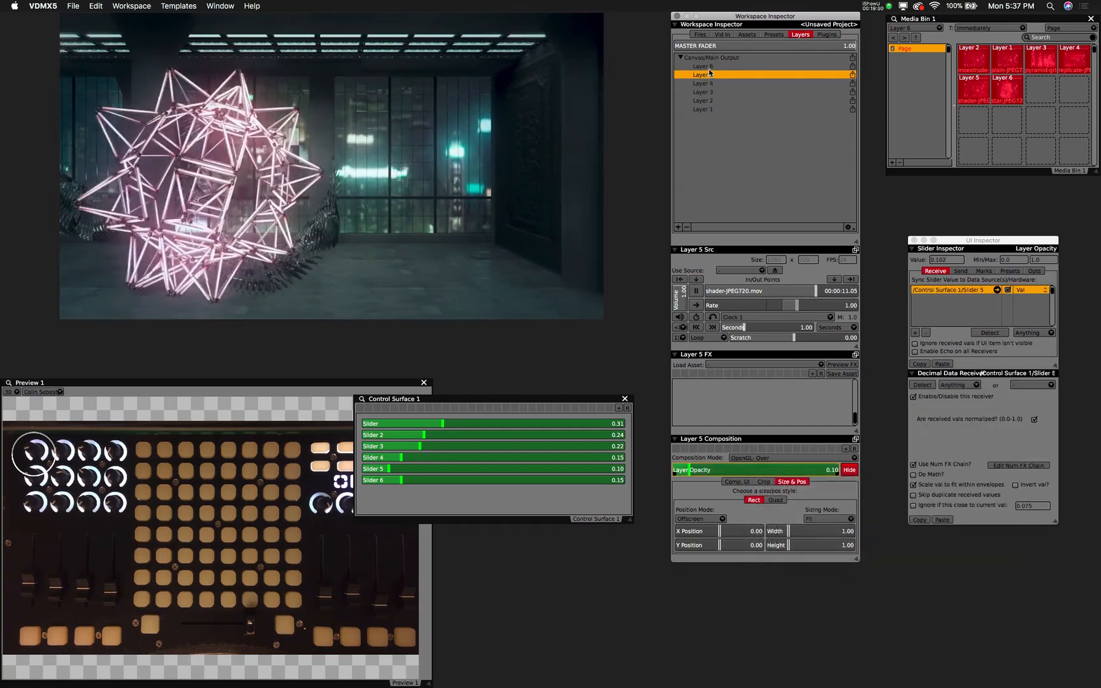
- Set Layer 6's opacity to use Control Surface 1's Slider 6 as data source, and move the Control Surface away from the controller preview
click(707, 67)
right_click(803, 470)
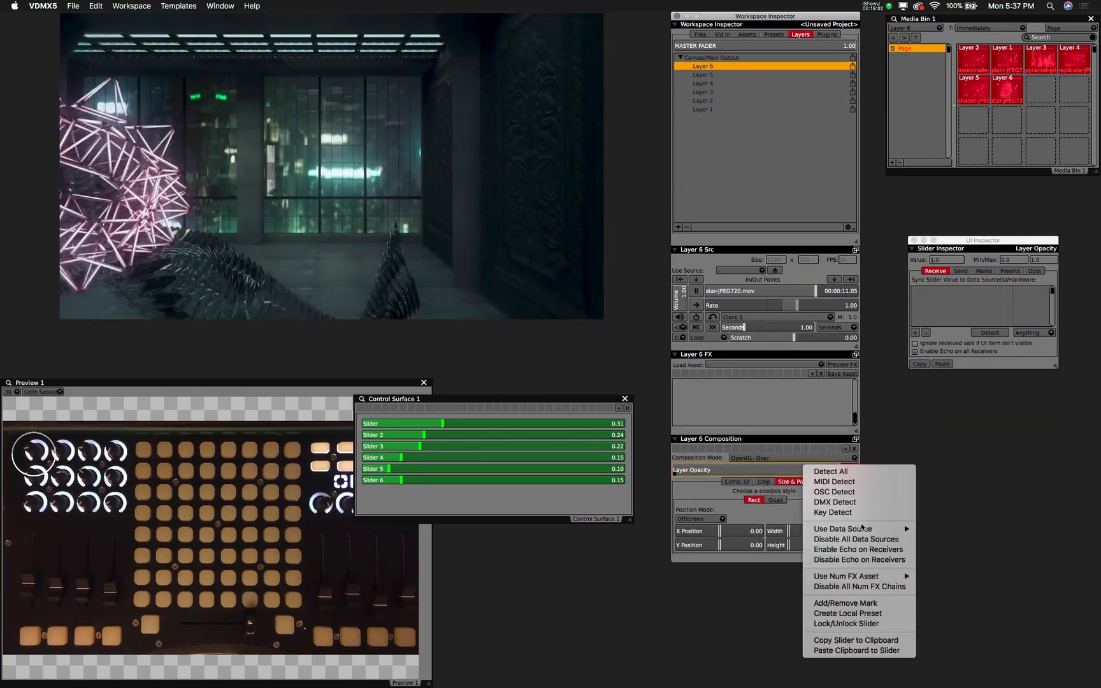
mouse_move(861, 528)
mouse_move(977, 540)
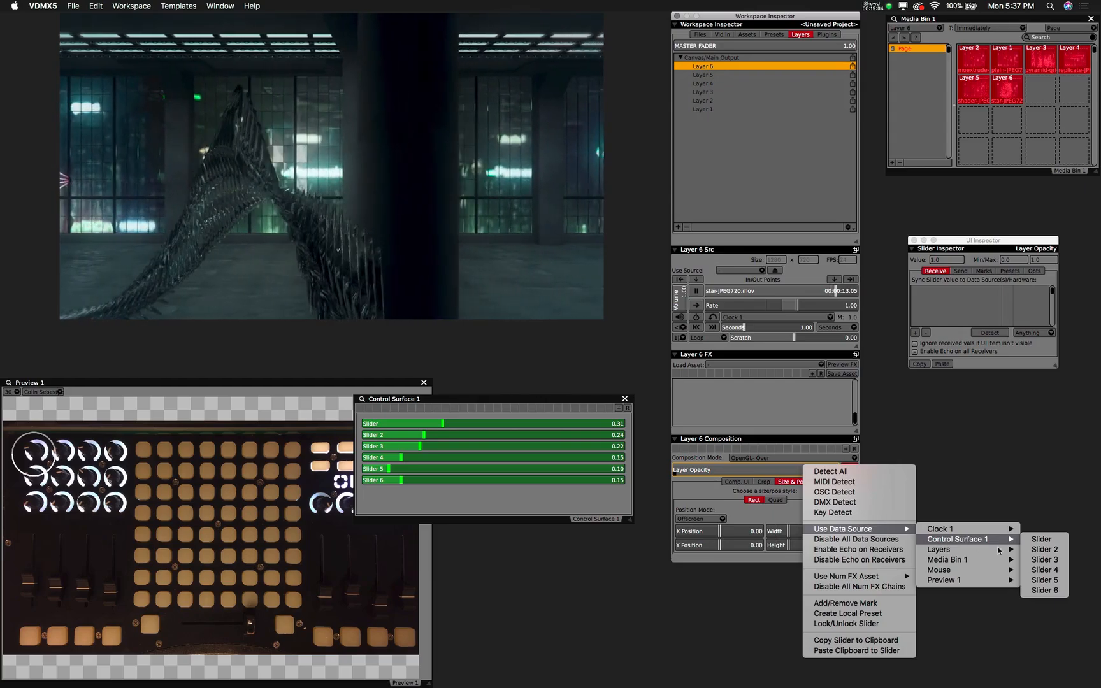
click(1043, 590)
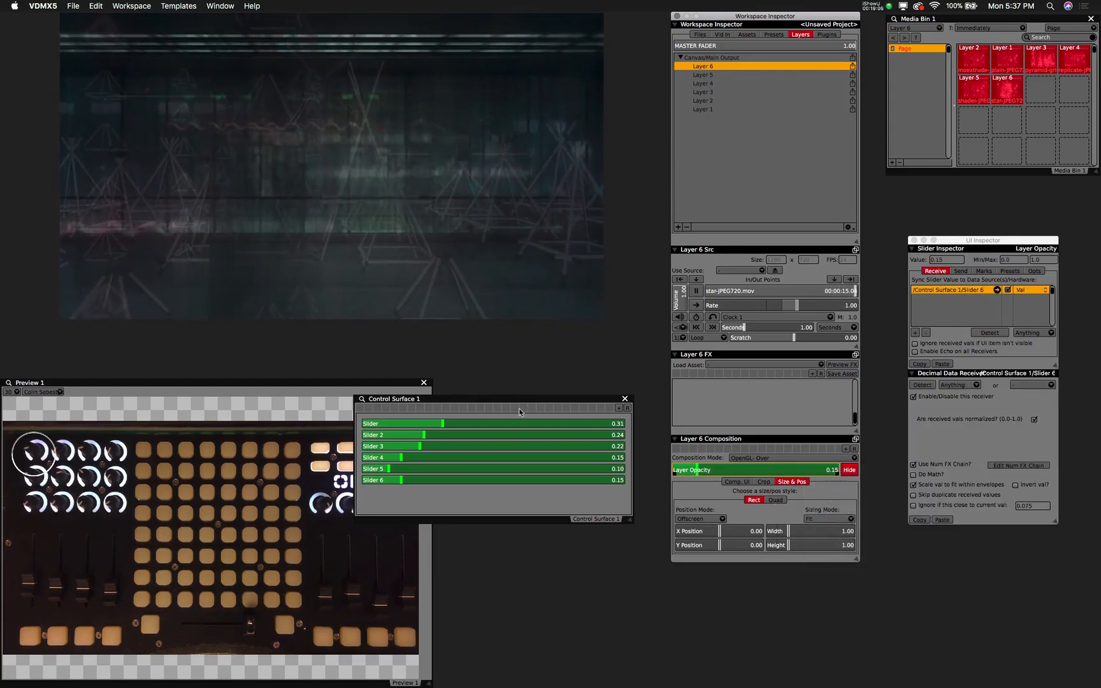
drag(519, 411, 745, 541)
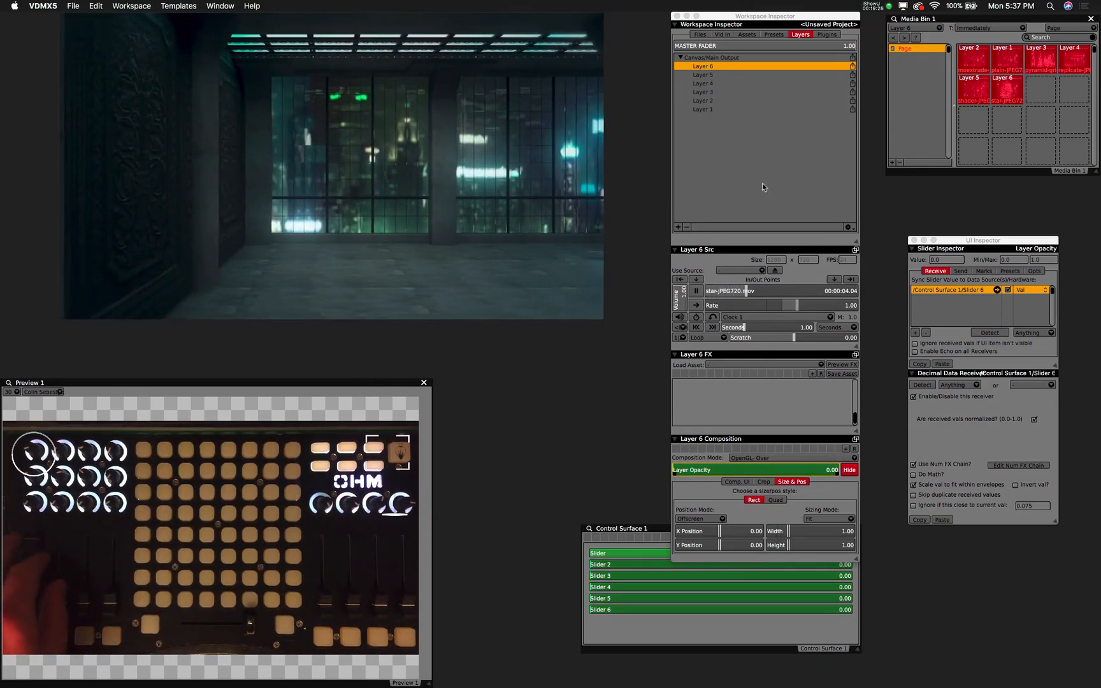
- Set Layer 2's playback position to use Layer 2's Normalized Time as its data source
click(712, 109)
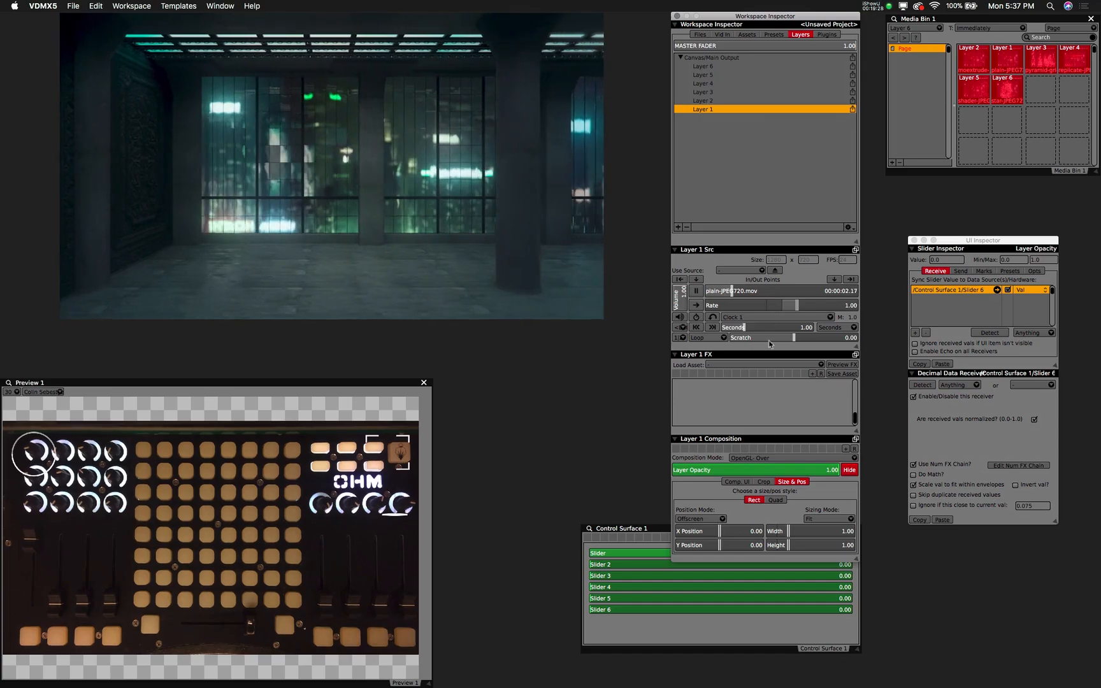
click(706, 101)
right_click(763, 293)
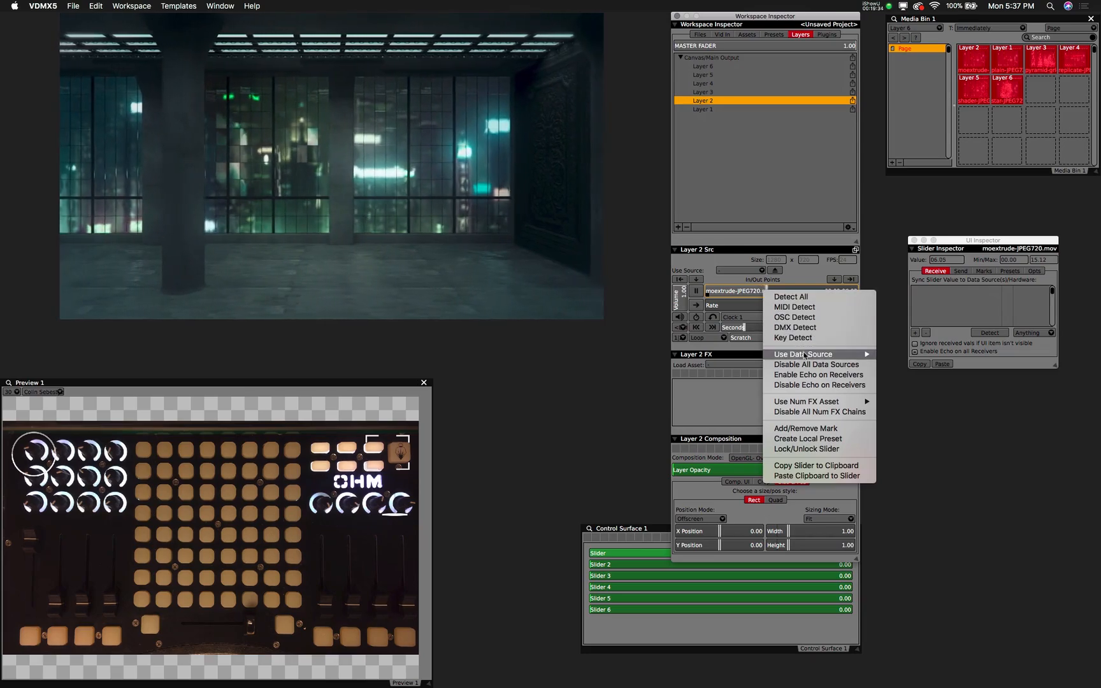
mouse_move(804, 355)
mouse_move(939, 377)
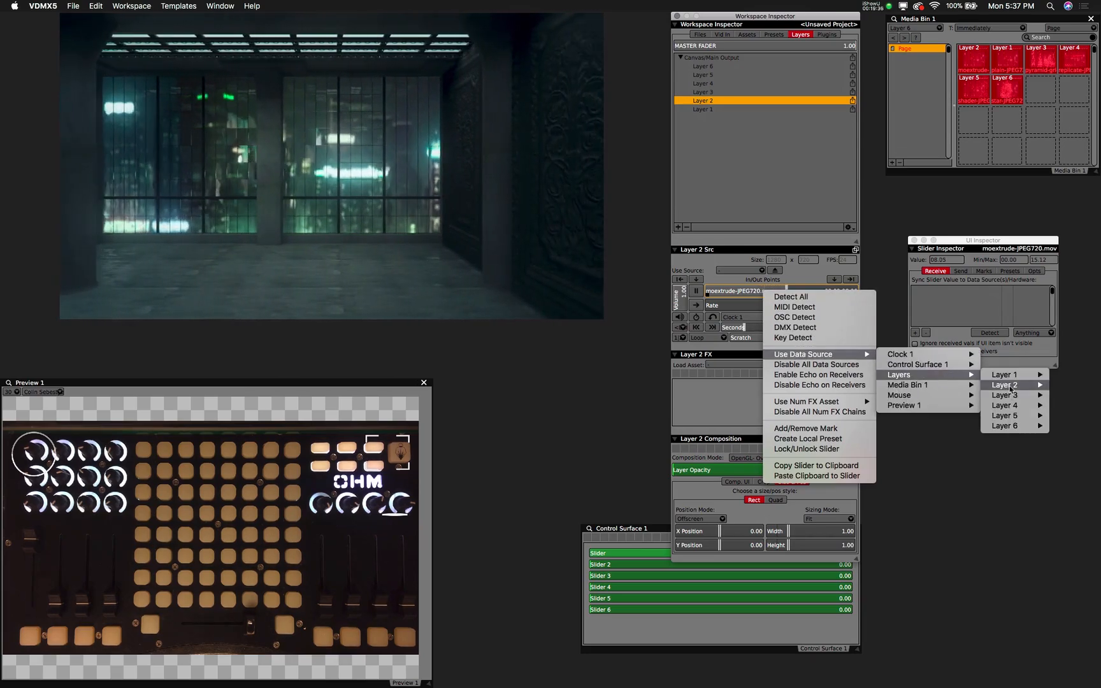
click(967, 388)
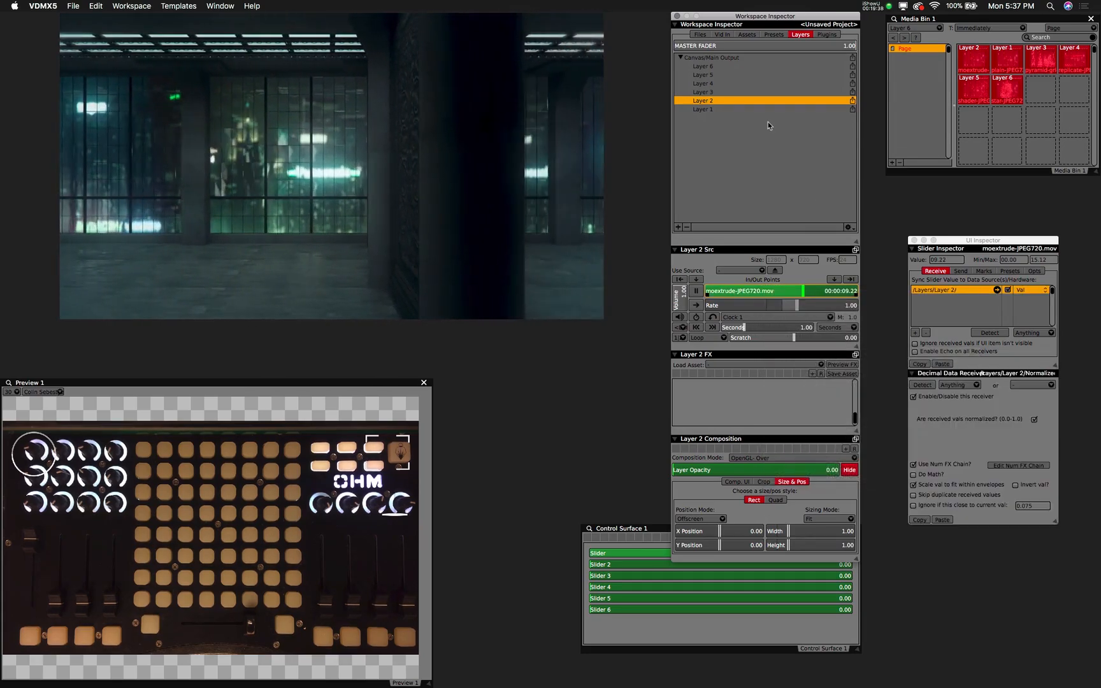
- Set the playback position of Layer 3's pyramid-grid clip to use Layer 1's Normalized Time as its data source
key(Up)
right_click(818, 291)
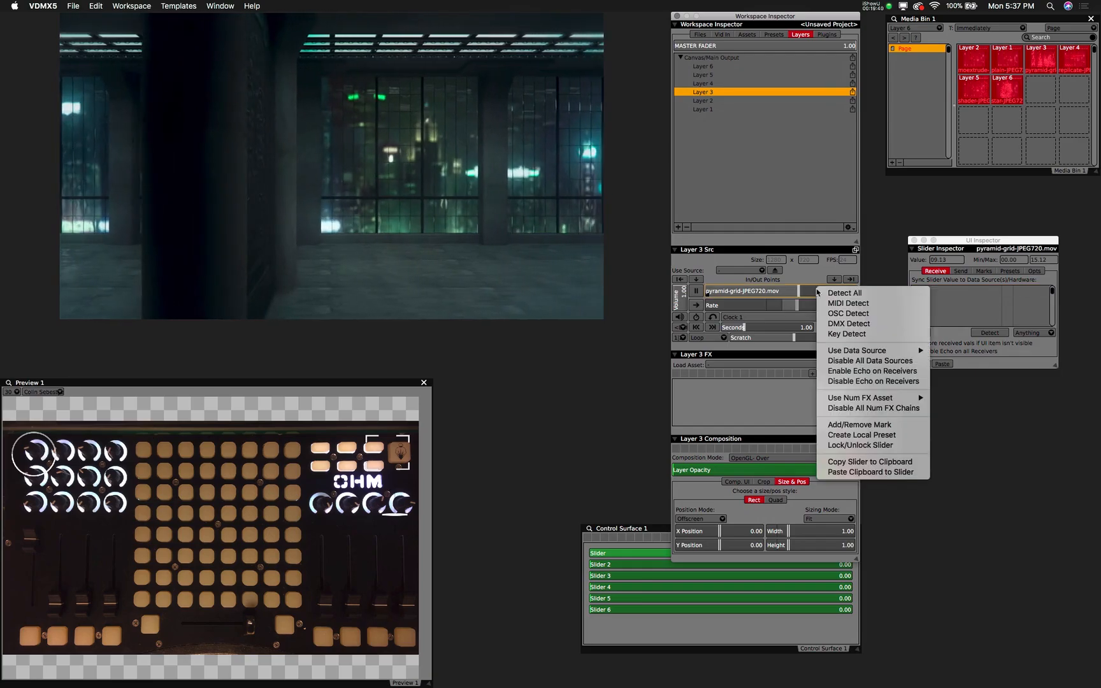
mouse_move(893, 352)
mouse_move(952, 371)
mouse_move(906, 376)
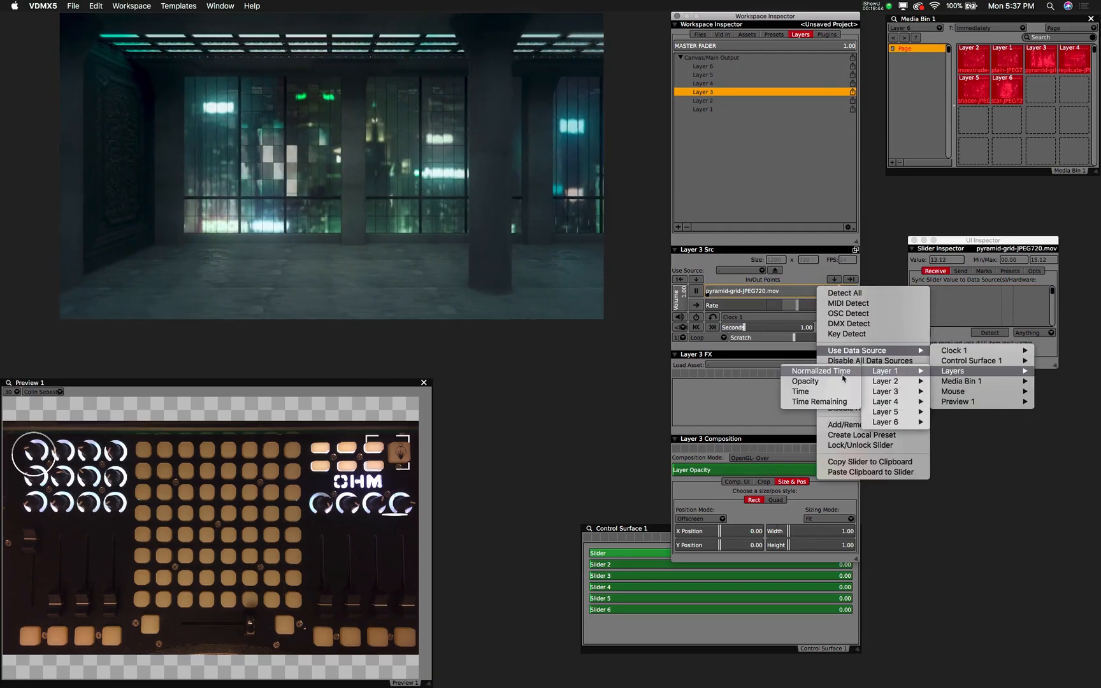
click(843, 378)
- Set the playback position of Layer 4's replicate clip to use Layer 1's Normalized Time as its data source
key(Up)
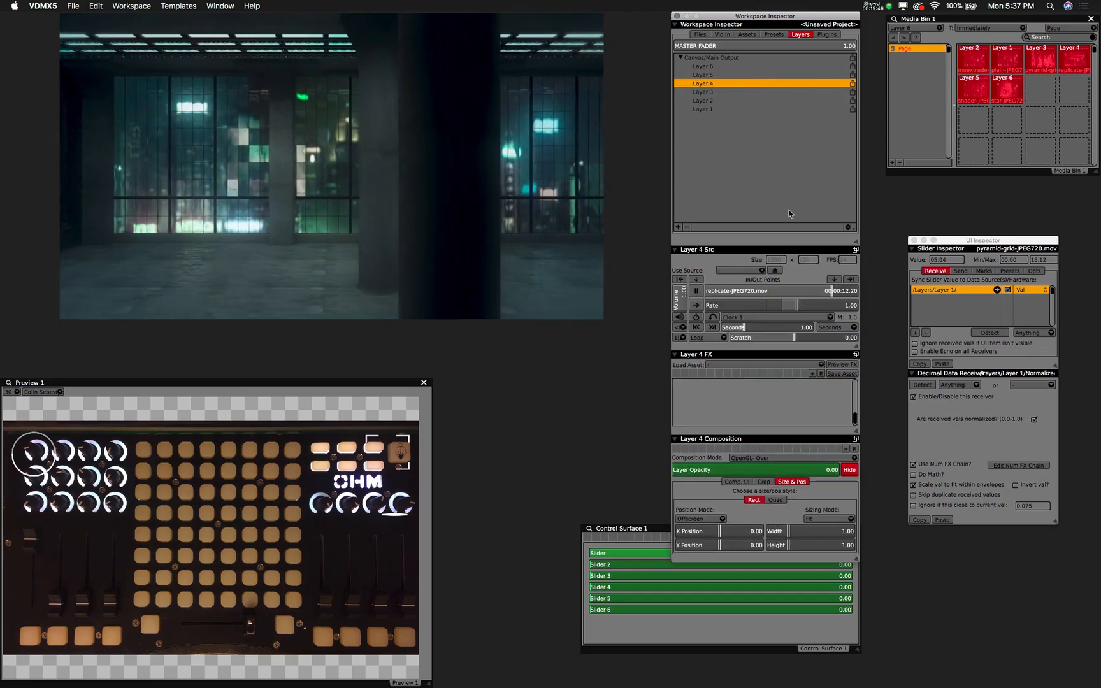
right_click(814, 290)
mouse_move(905, 356)
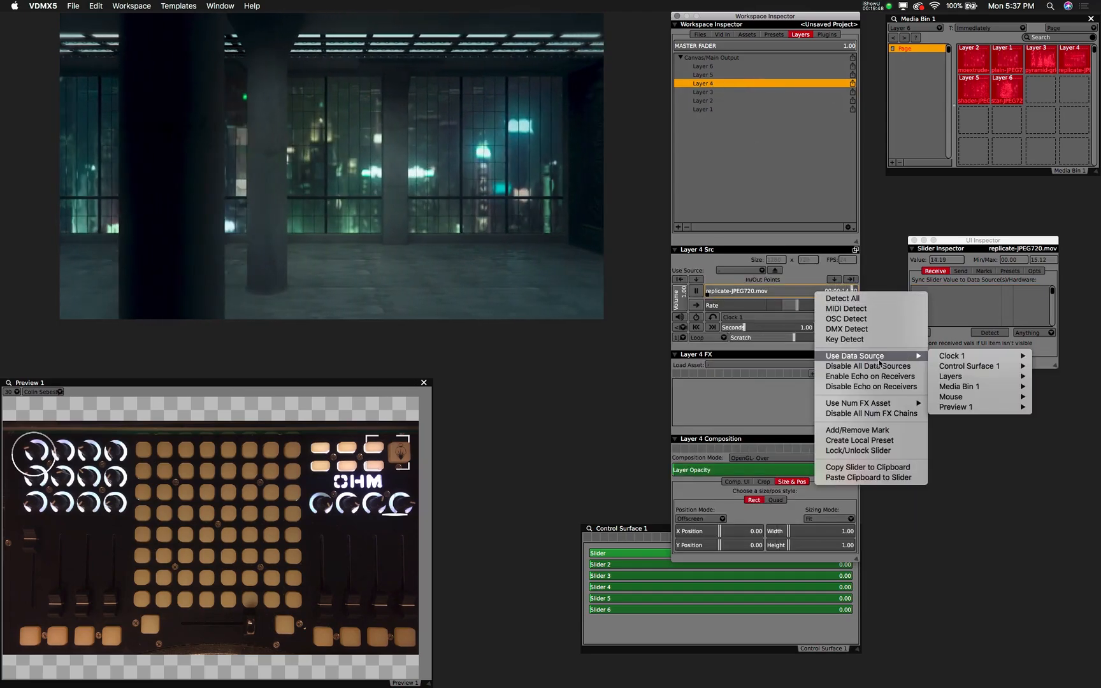
mouse_move(949, 377)
mouse_move(911, 380)
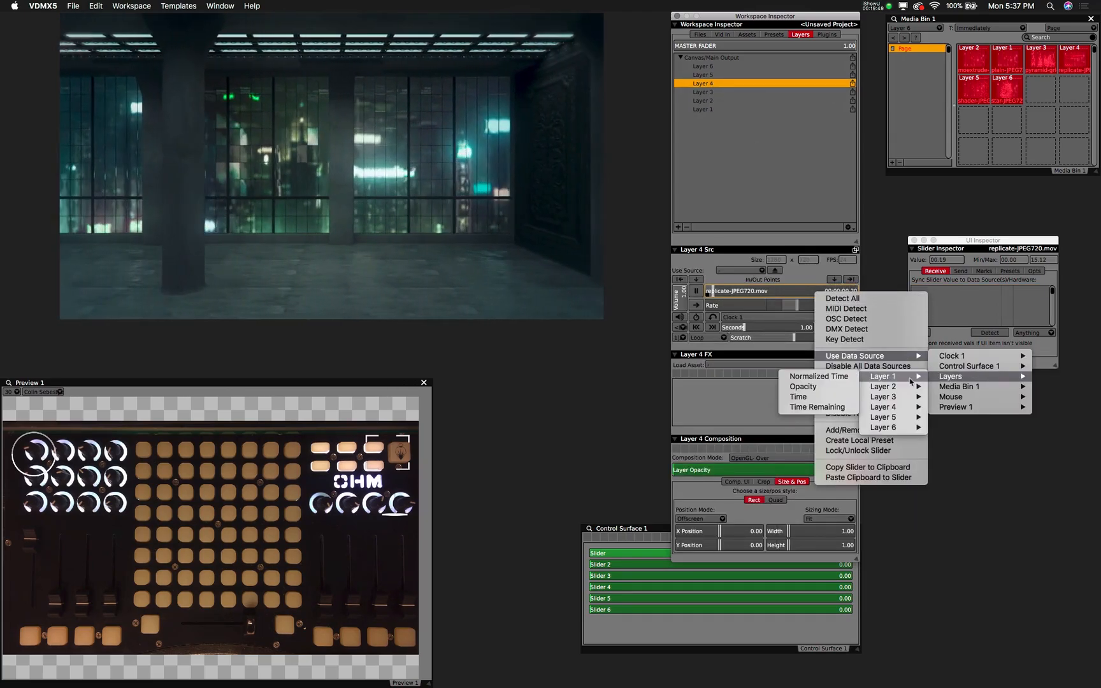
click(838, 377)
- Set the playback position of Layer 5's shader clip to use Layer 1's Normalized Time as its data source
click(708, 75)
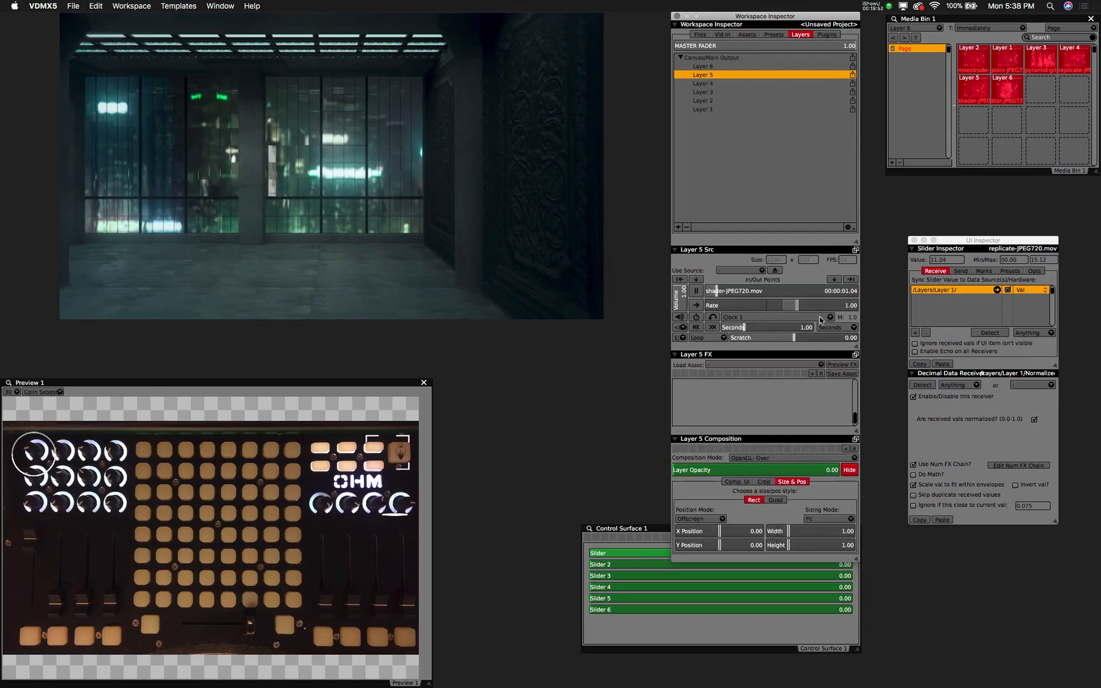
right_click(814, 292)
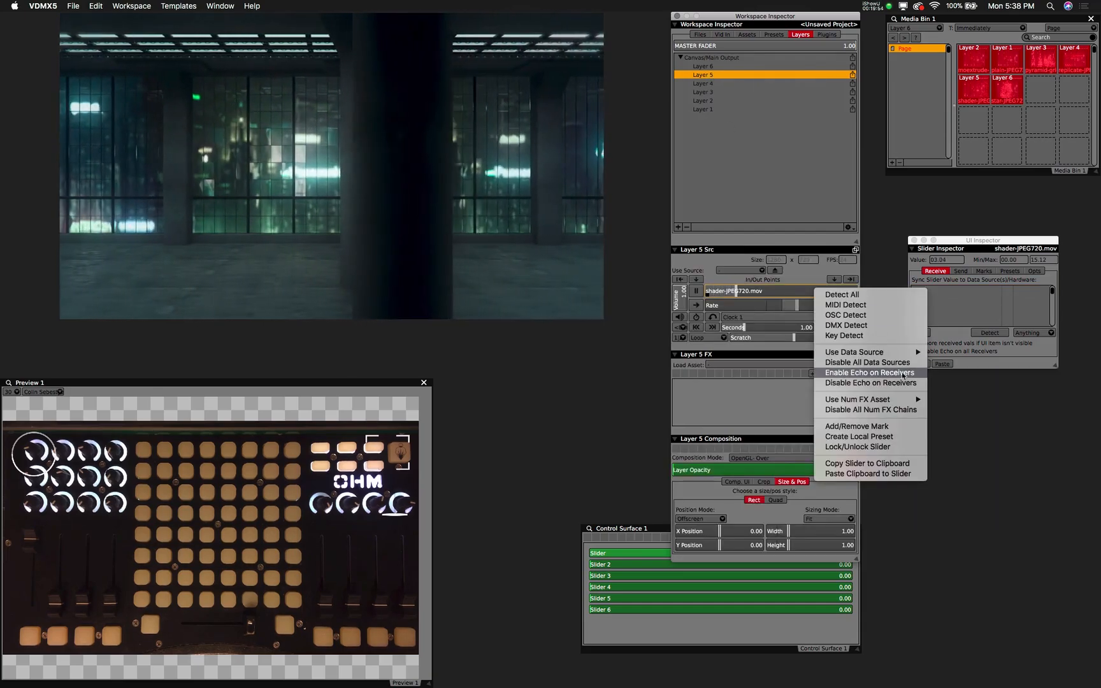
mouse_move(899, 354)
mouse_move(955, 373)
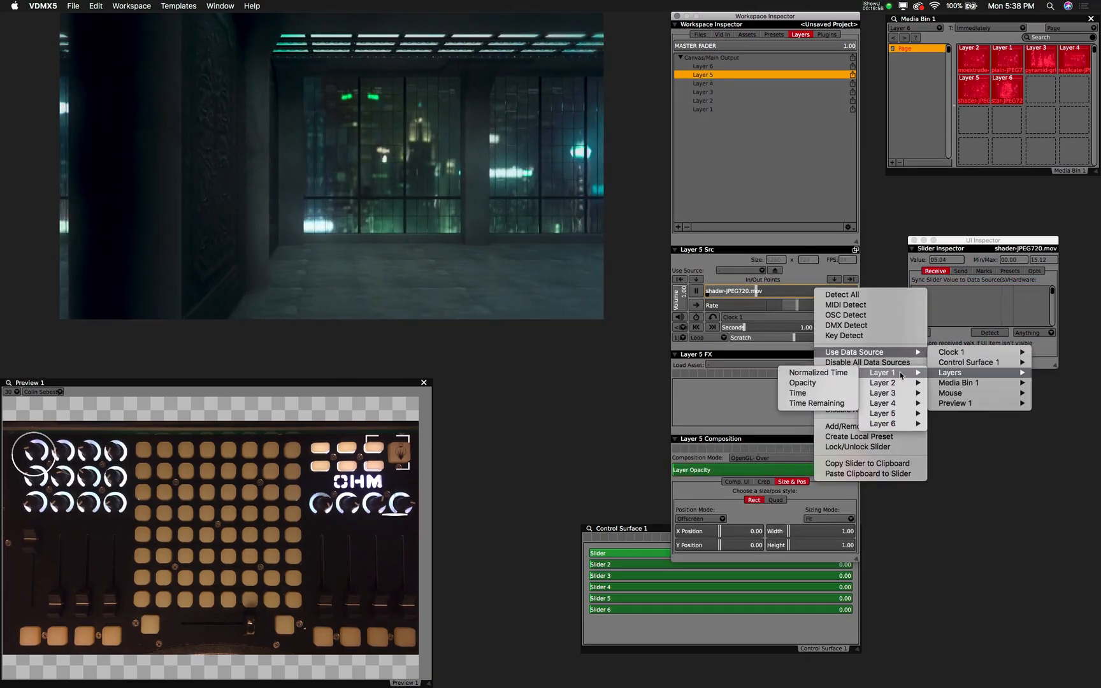
click(830, 379)
- Set the playback position of Layer 6's star clip to use Layer 1's Normalized Time as its data source
click(703, 66)
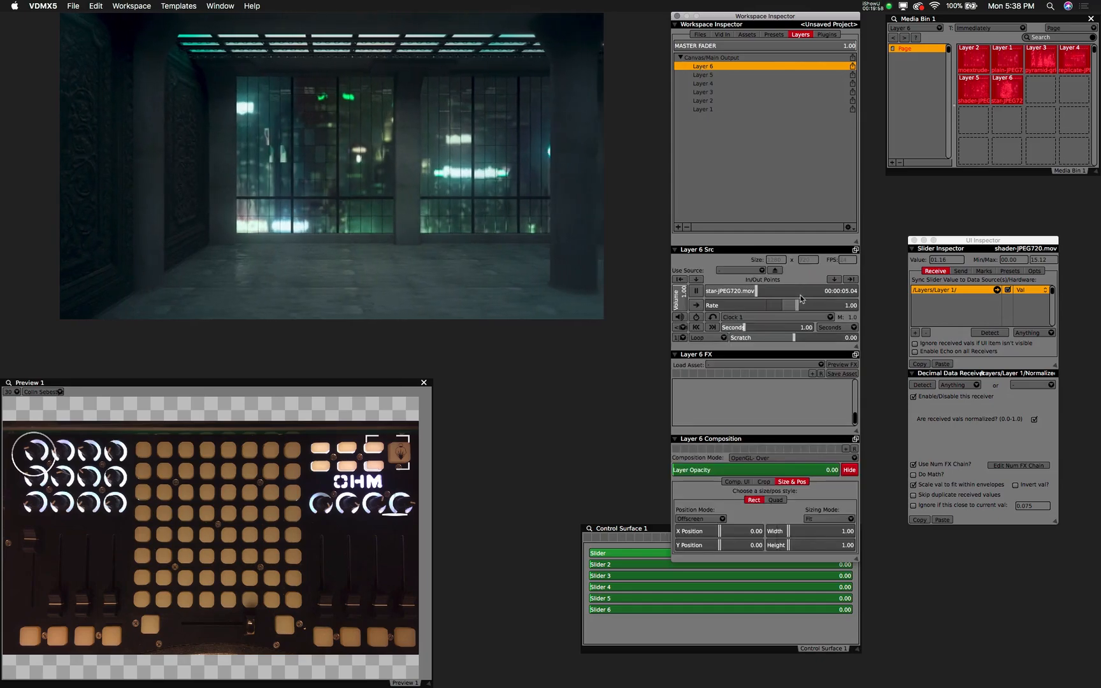
right_click(802, 292)
mouse_move(879, 352)
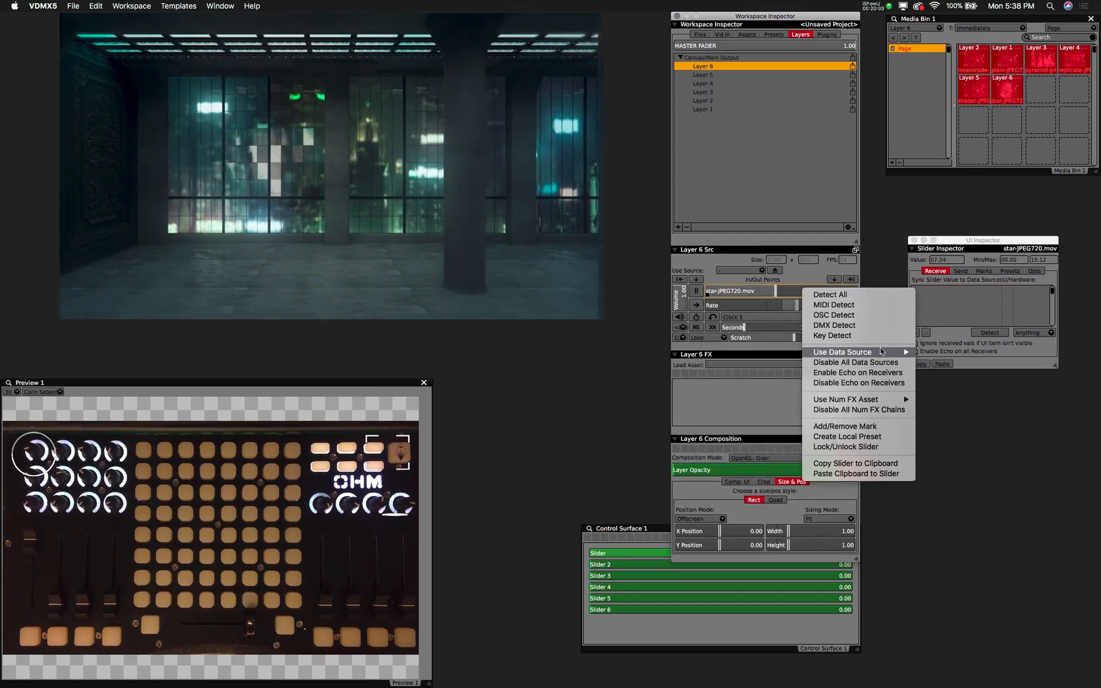
mouse_move(948, 375)
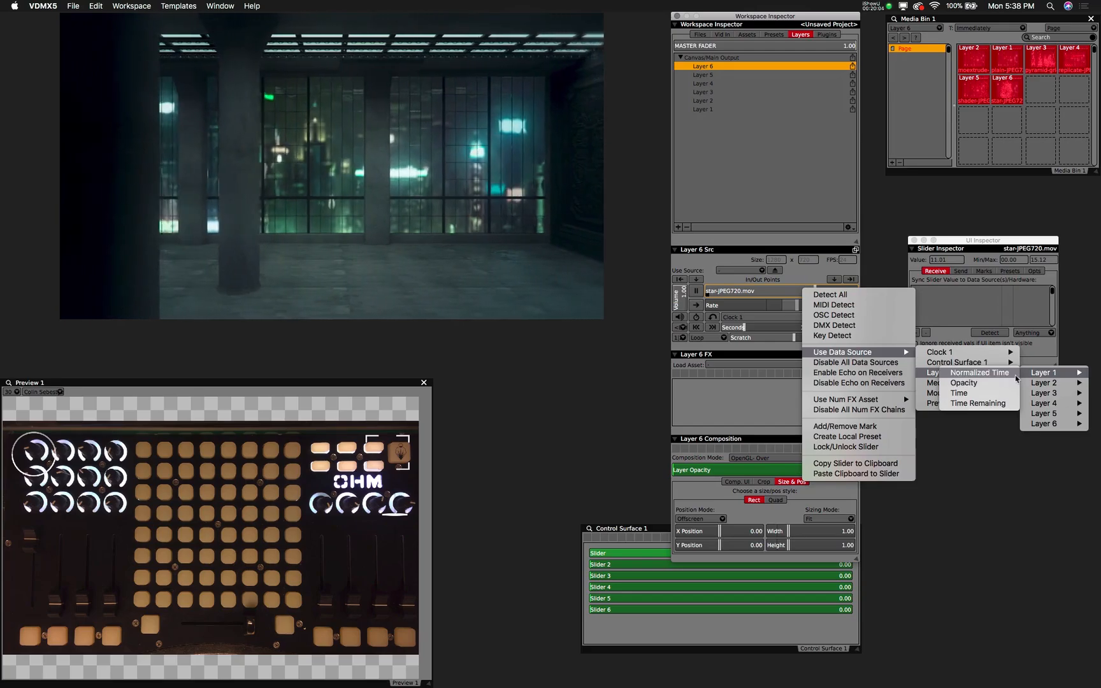
click(979, 373)
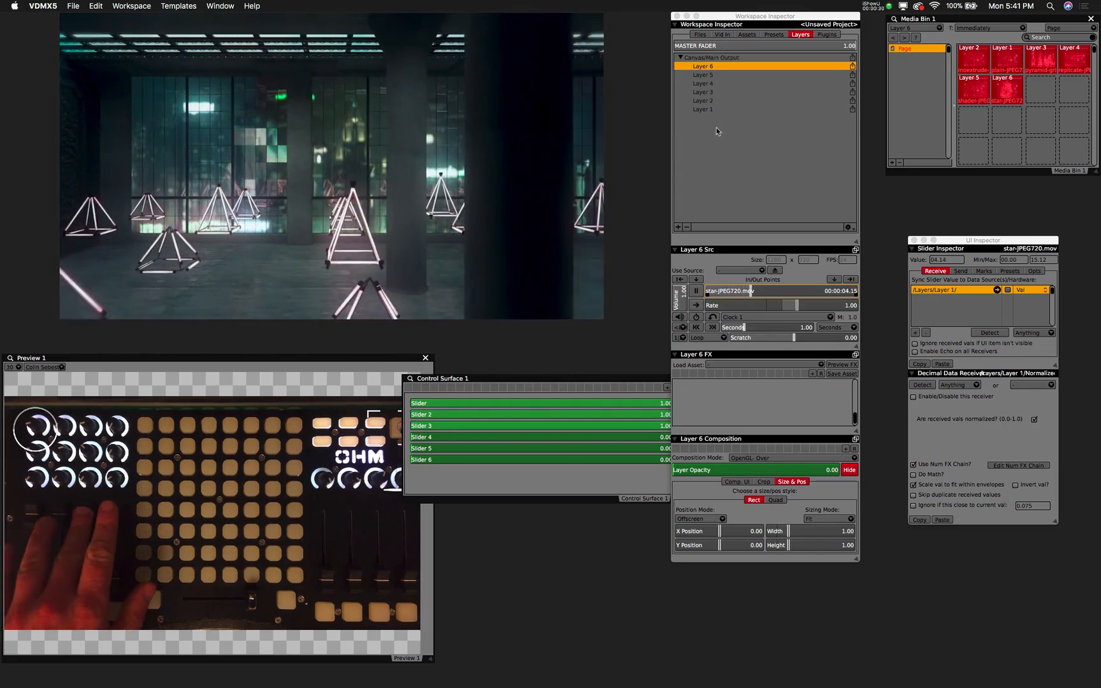
- Move the Control Surface window clear of the Workspace Inspector so all six sliders show in full
drag(539, 379, 619, 438)
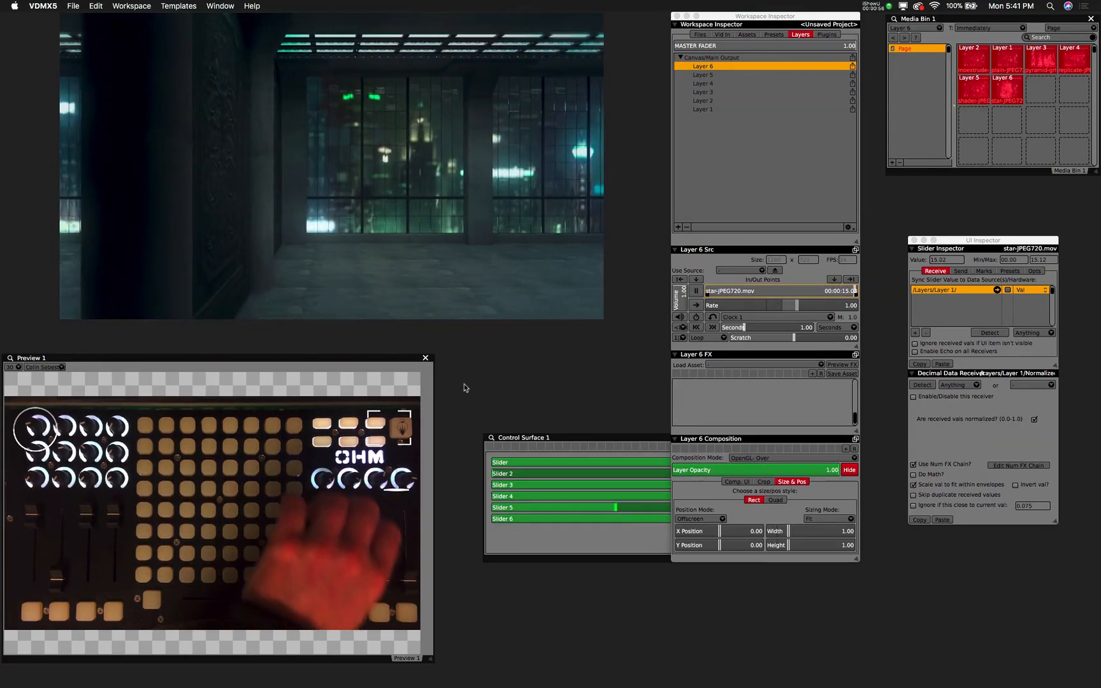
click(552, 444)
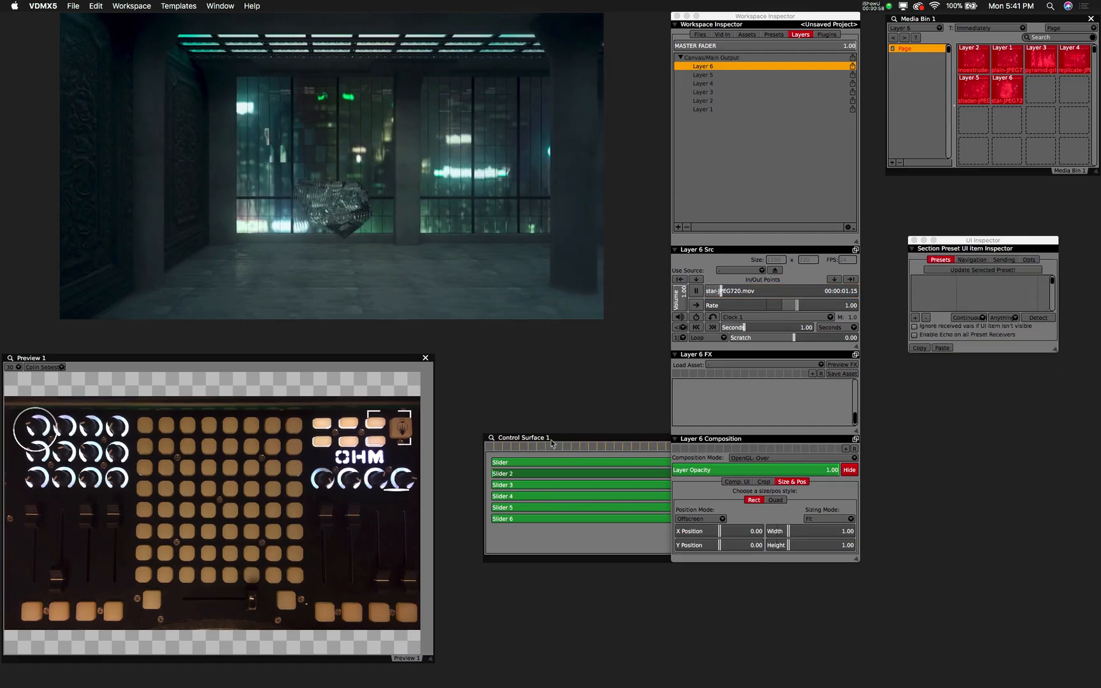
drag(564, 440, 450, 394)
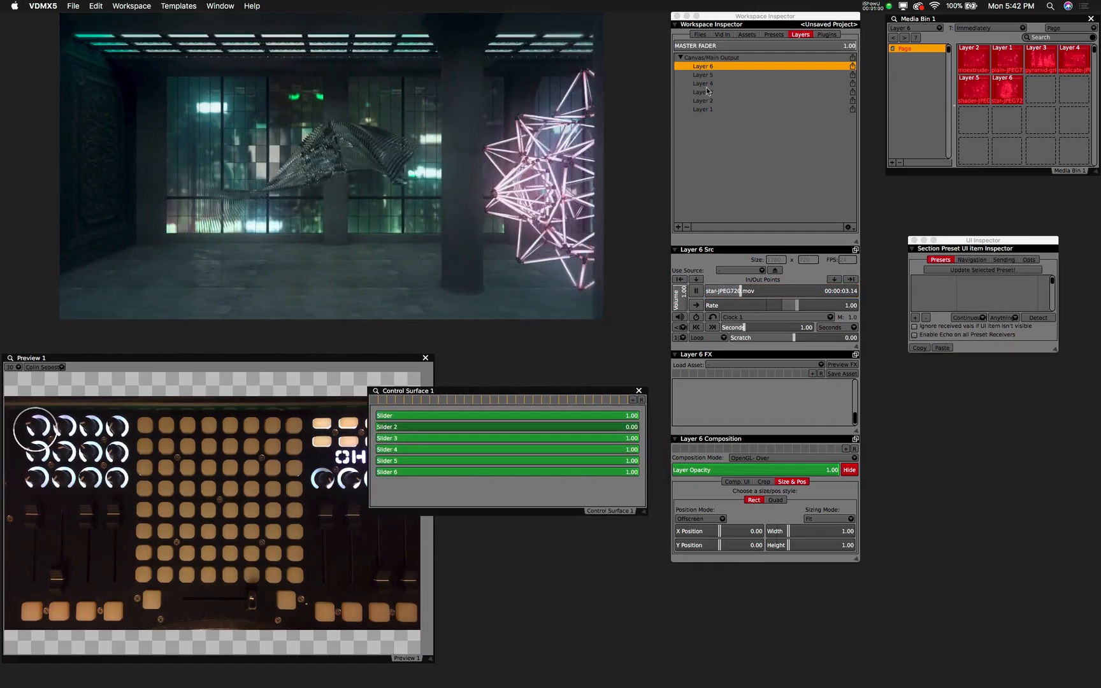
- Spread out the Workspace Inspector, Media Bin and Control Surface windows without overlap, and enlarge the video output window
drag(766, 18, 1000, 85)
drag(990, 21, 787, 24)
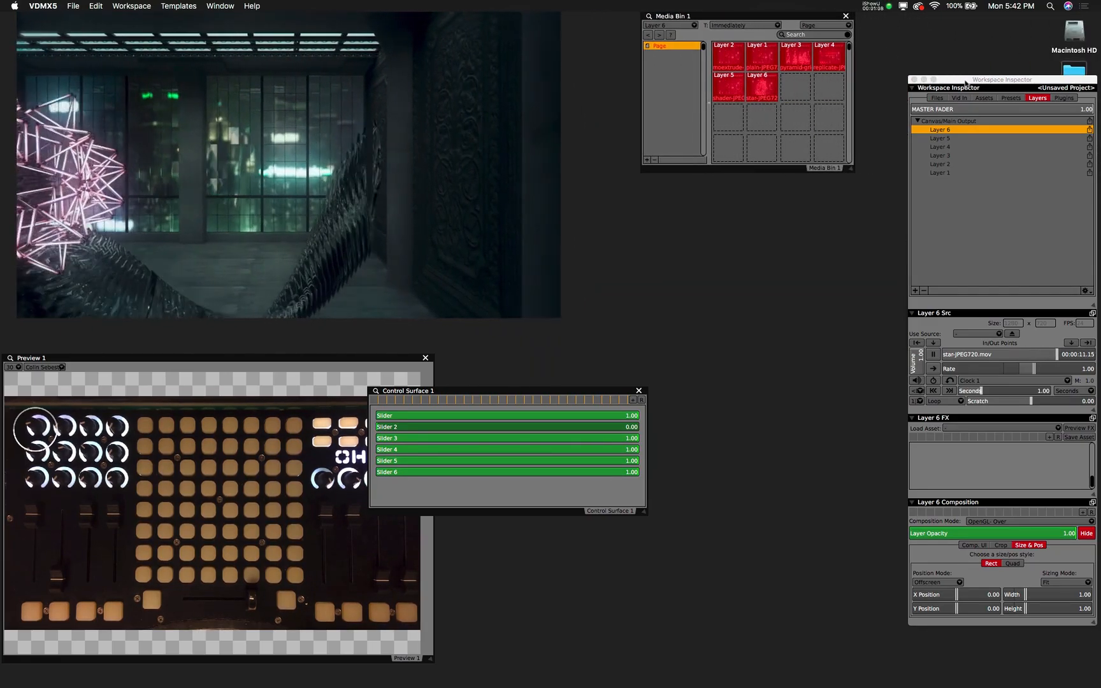
drag(965, 81, 945, 22)
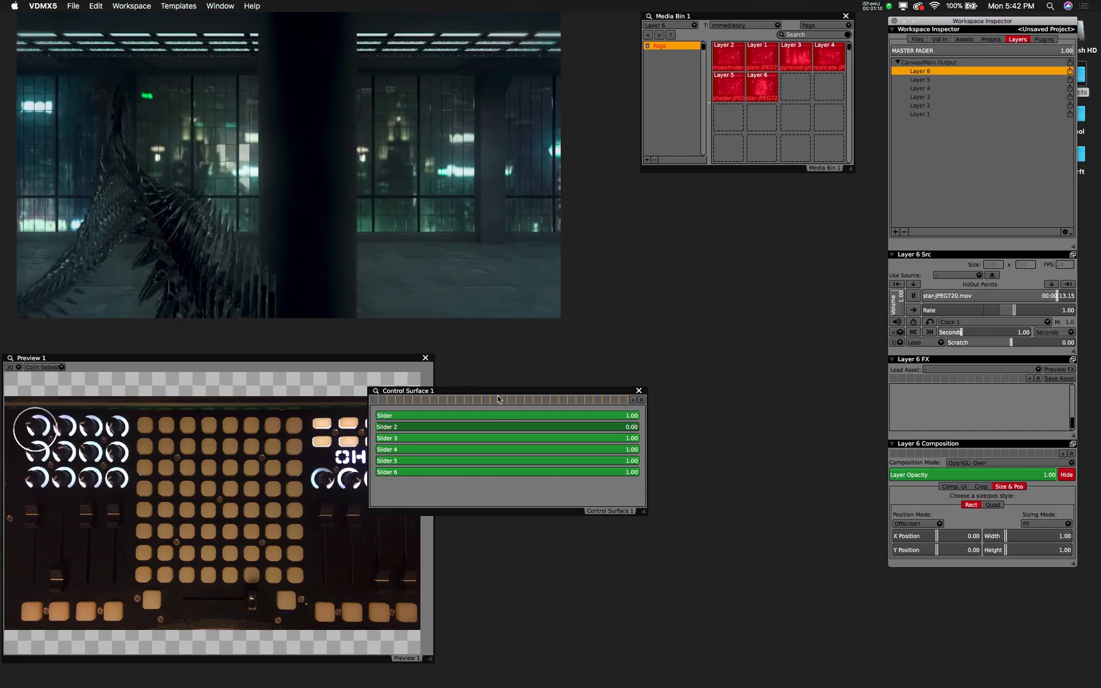
drag(498, 398, 730, 446)
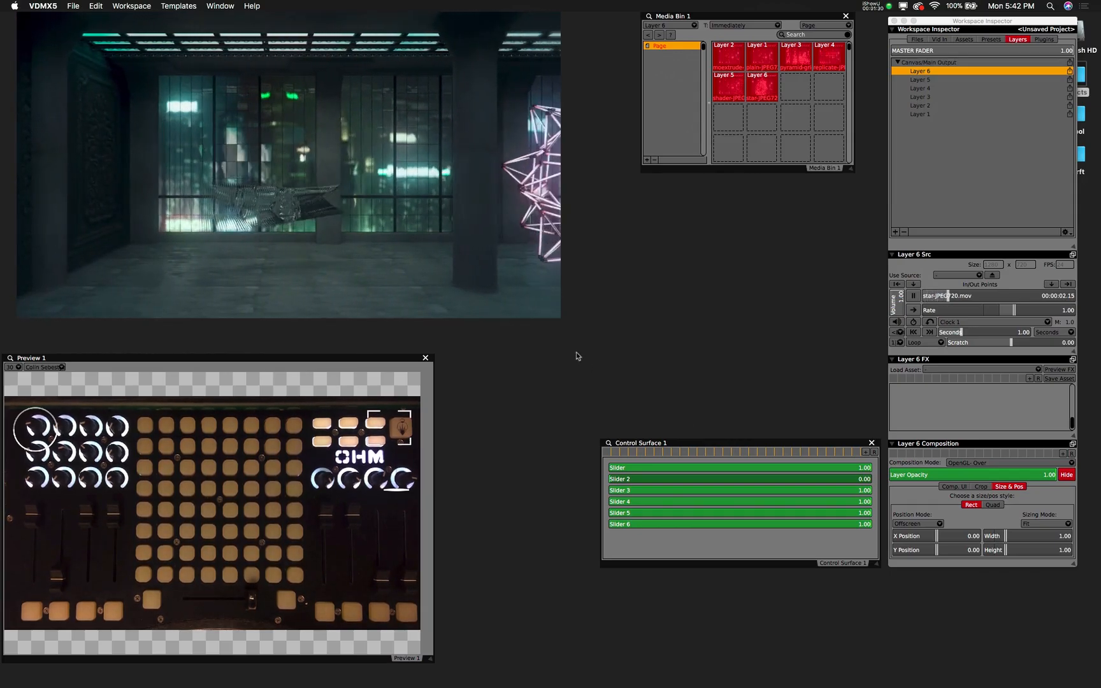
mouse_move(731, 445)
mouse_down()
mouse_move(732, 455)
mouse_move(736, 445)
mouse_up()
drag(564, 318, 624, 358)
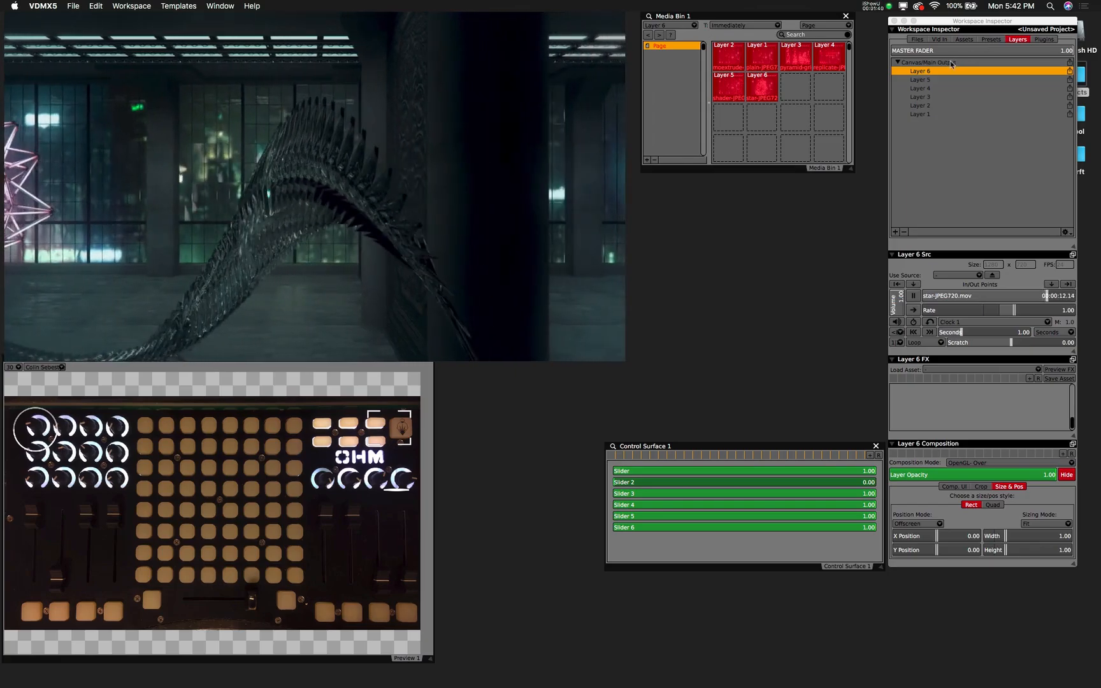
- Detach the Canvas/Main Output FX section into its own window, enlarge it and place it beneath the Media Bin
click(981, 63)
click(1072, 322)
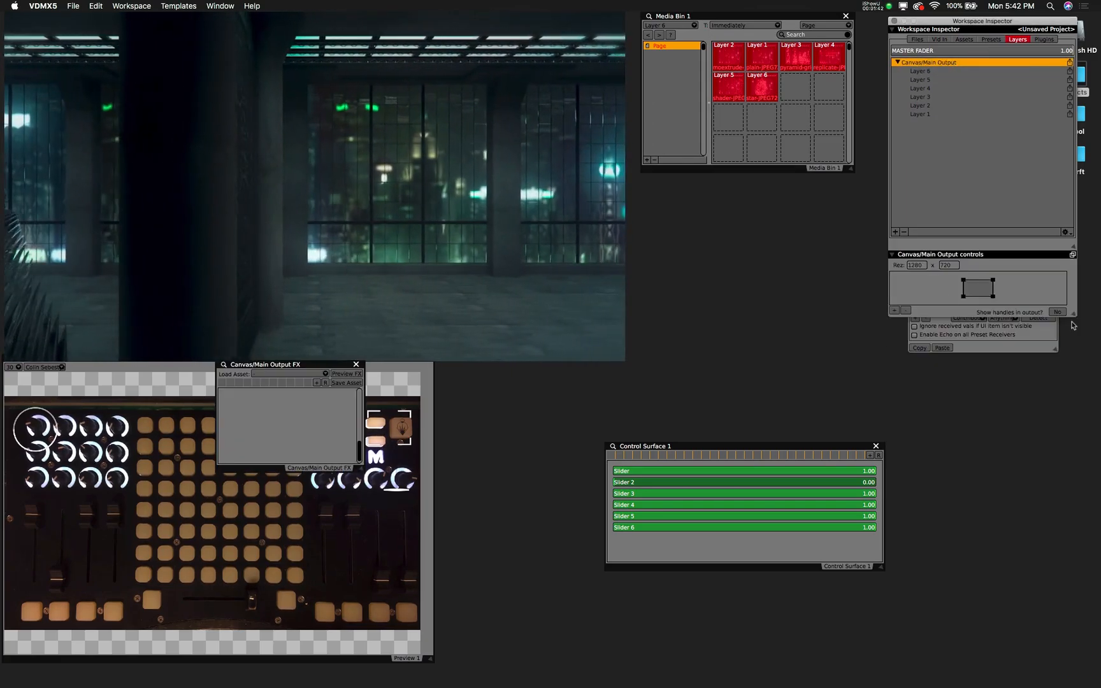
drag(351, 354, 763, 184)
drag(801, 289, 879, 408)
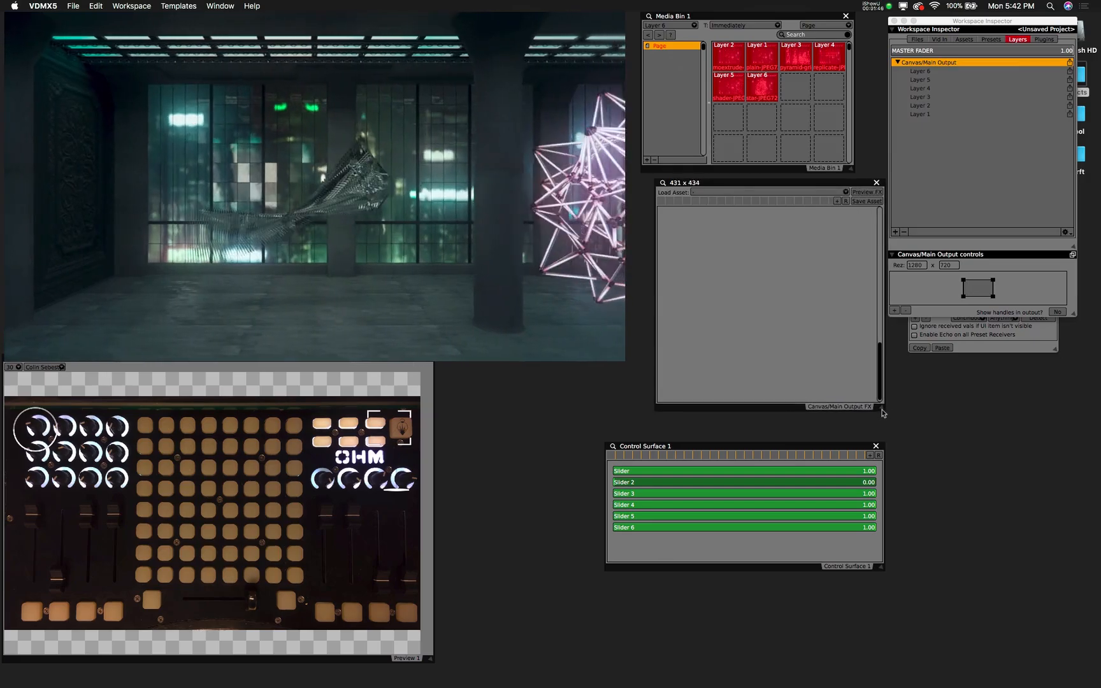
drag(763, 184, 749, 182)
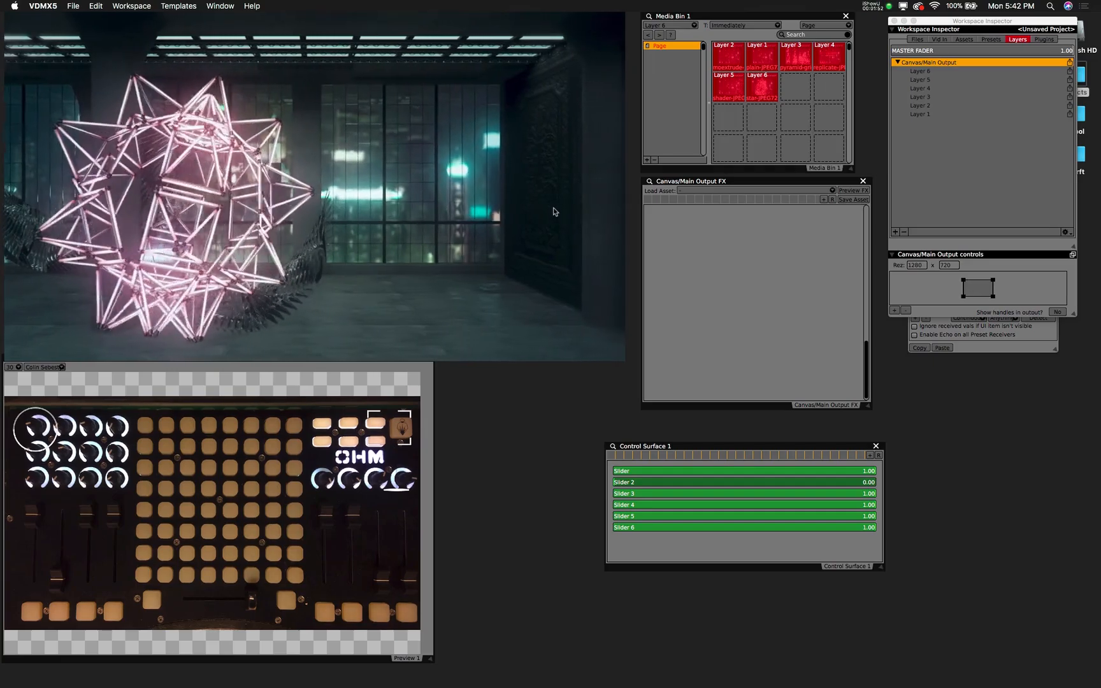
click(704, 195)
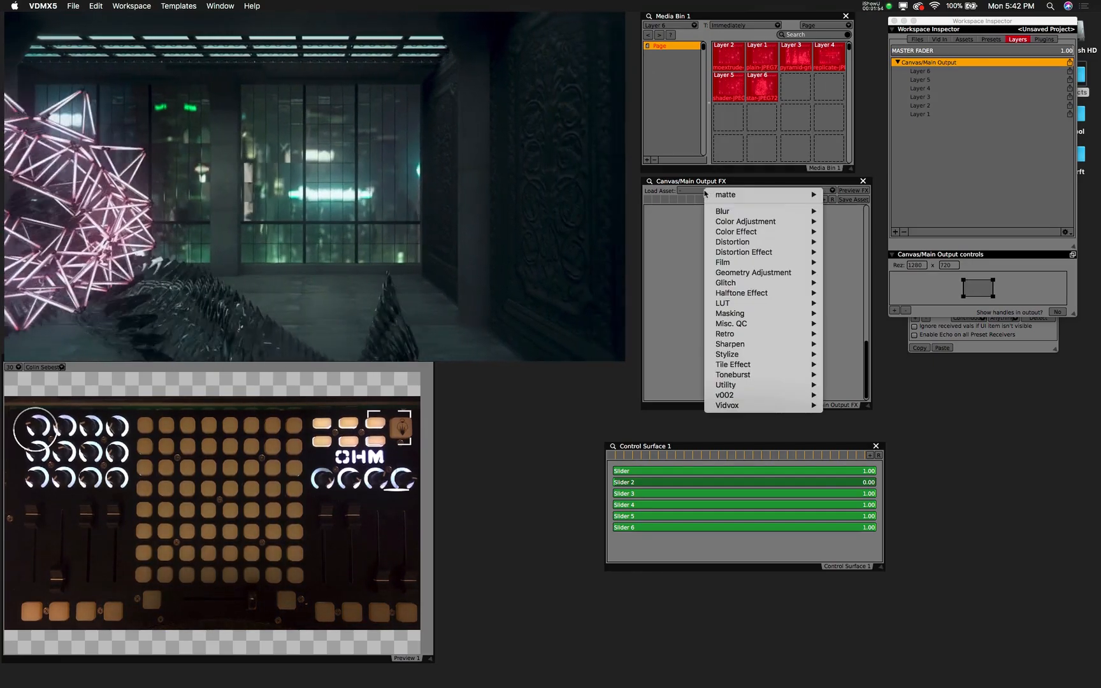
mouse_move(729, 243)
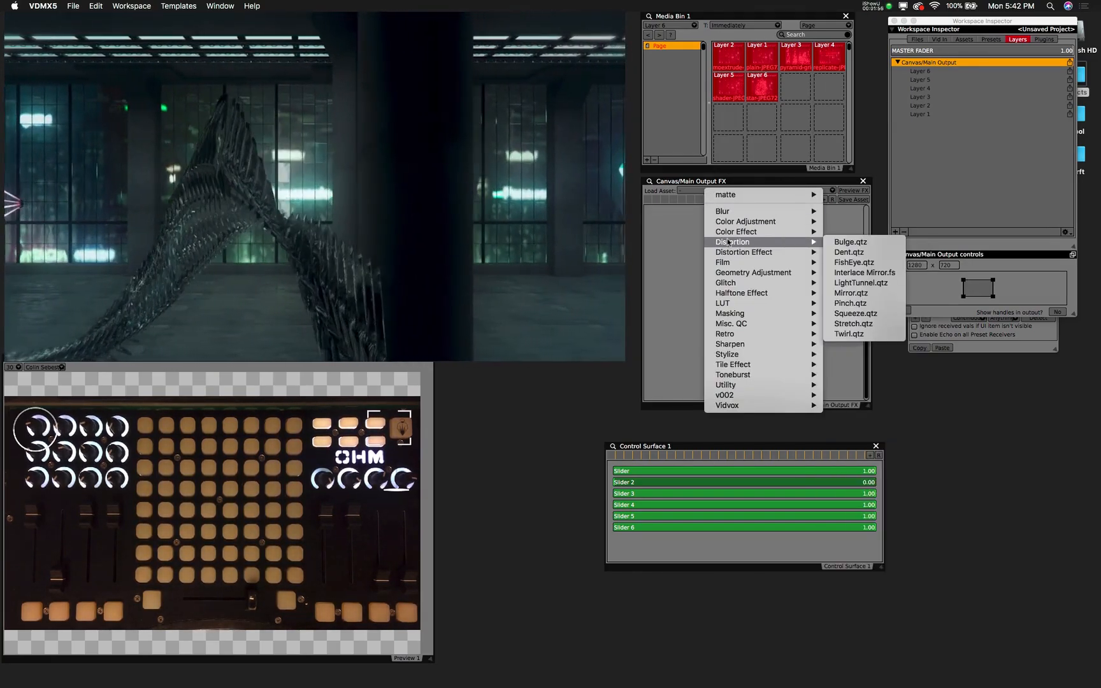
click(667, 239)
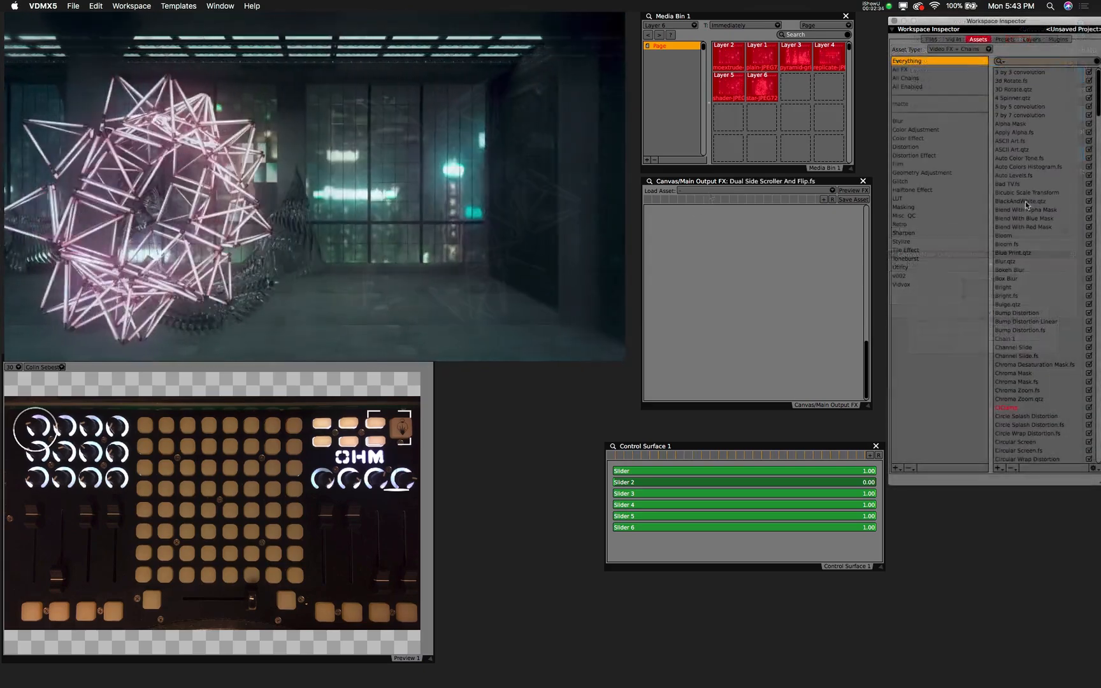
- Add Bad TV.fs to the Canvas/Main Output FX, with distortion1 at 0.47, scanLineThickness at 1.00 and its noise, distortion2, speed and scanline intensity at 0.00
scroll(1063, 292, down, 5)
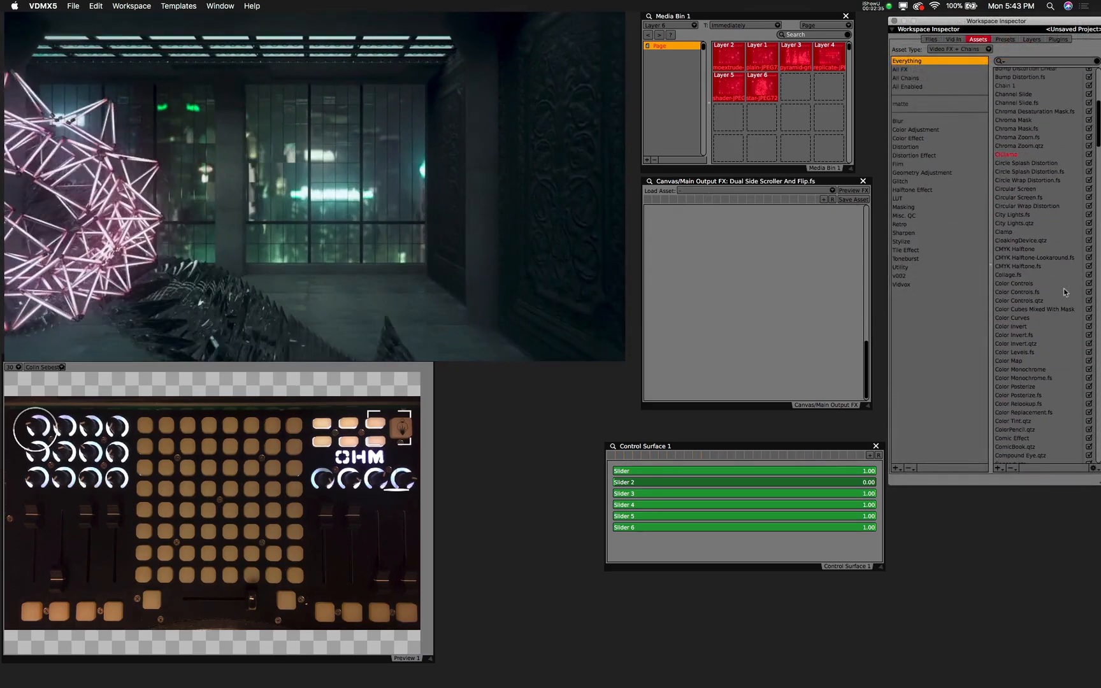
scroll(1063, 289, up, 4)
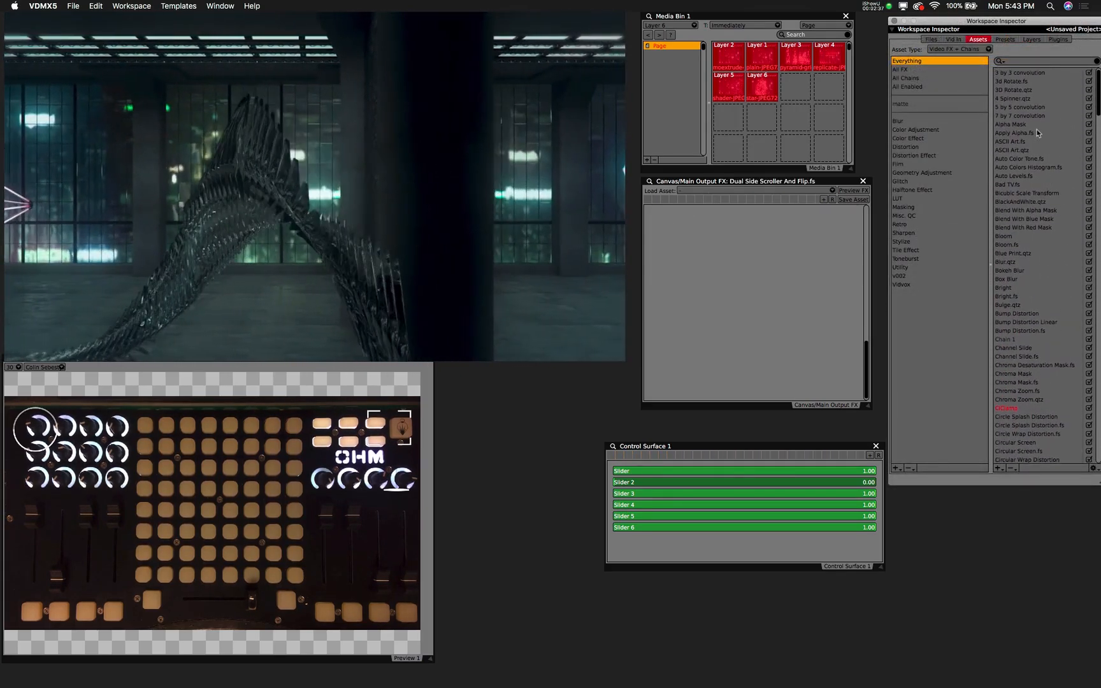
click(1014, 183)
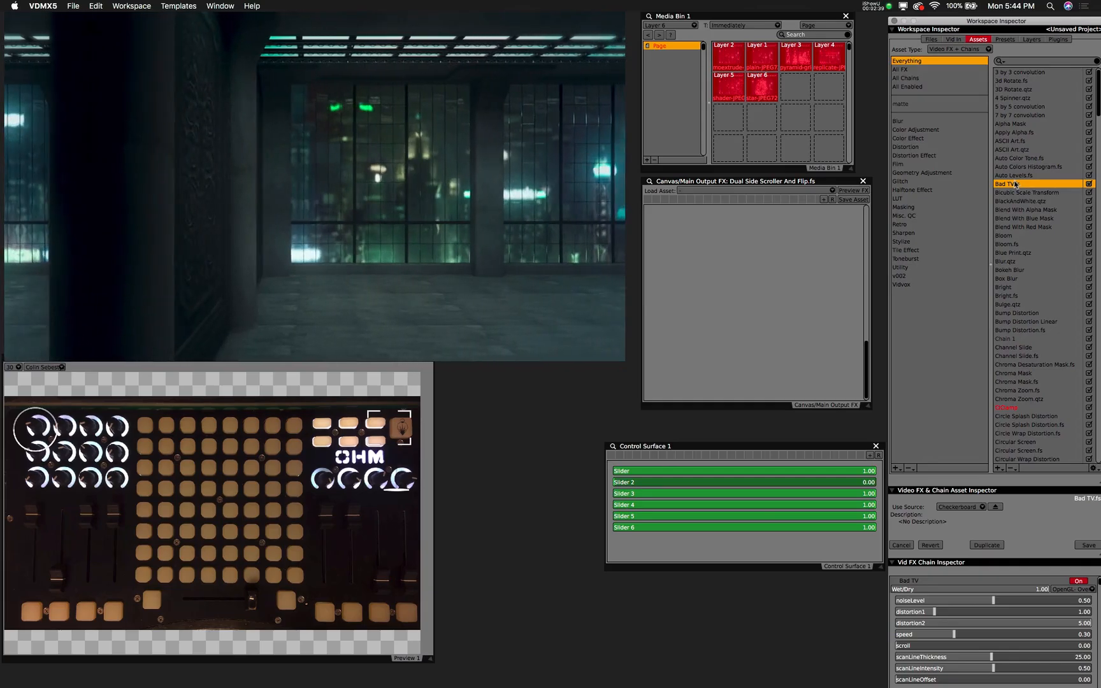
drag(849, 224, 790, 243)
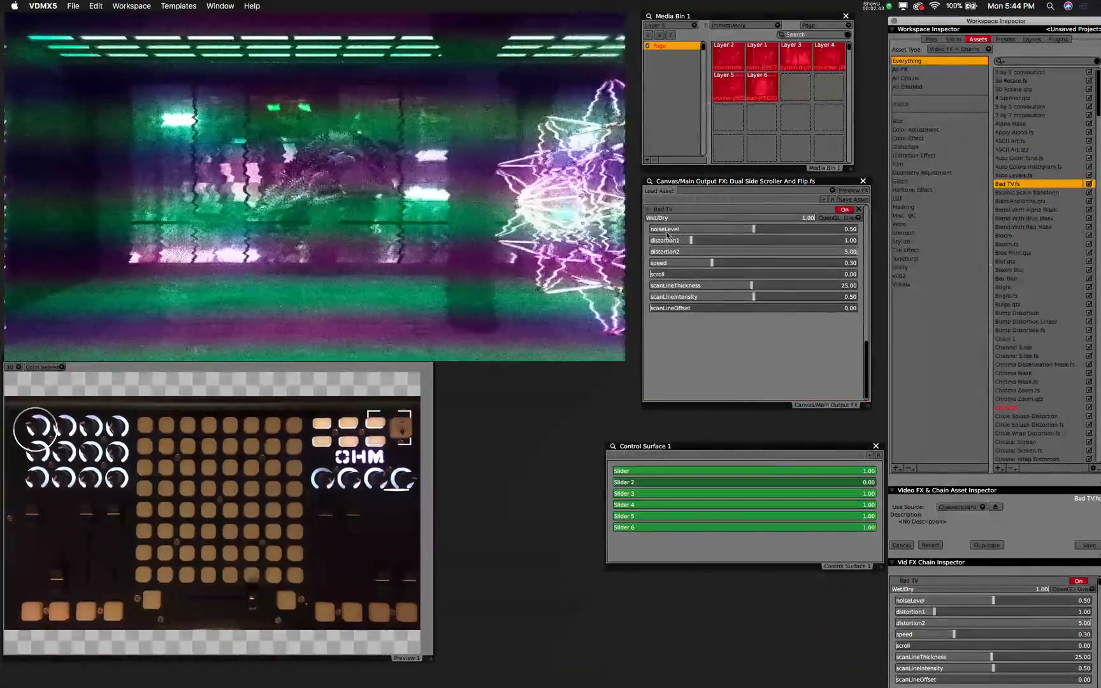
drag(661, 230, 667, 296)
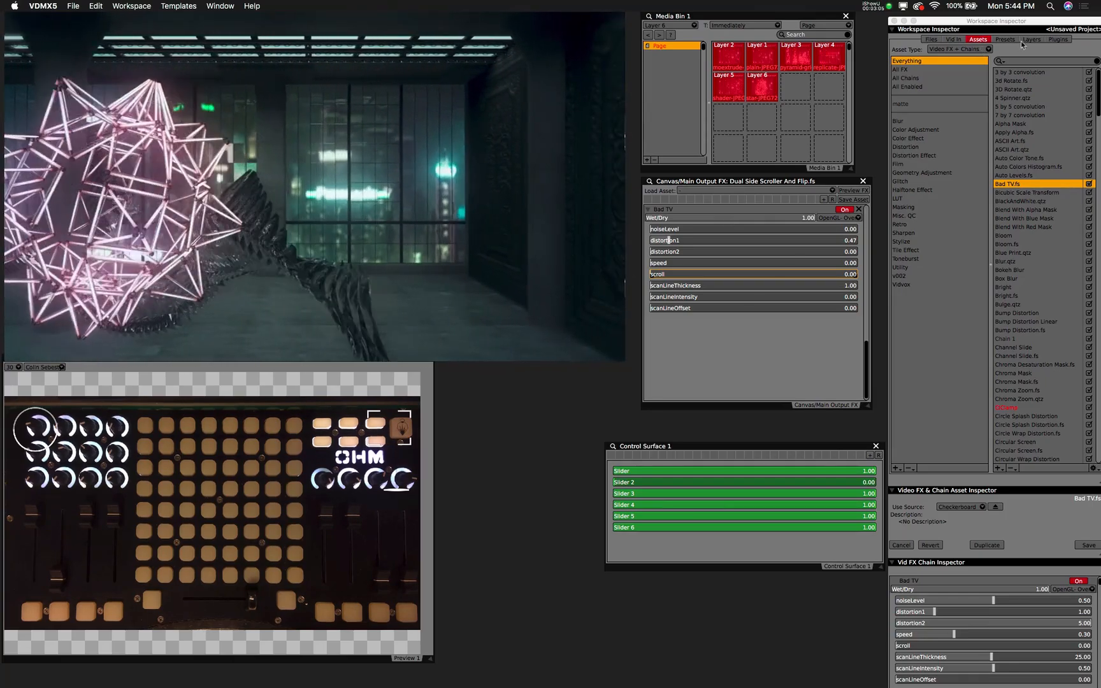
- Add an LFO plugin to the workspace and enlarge its window over the video output
click(1058, 40)
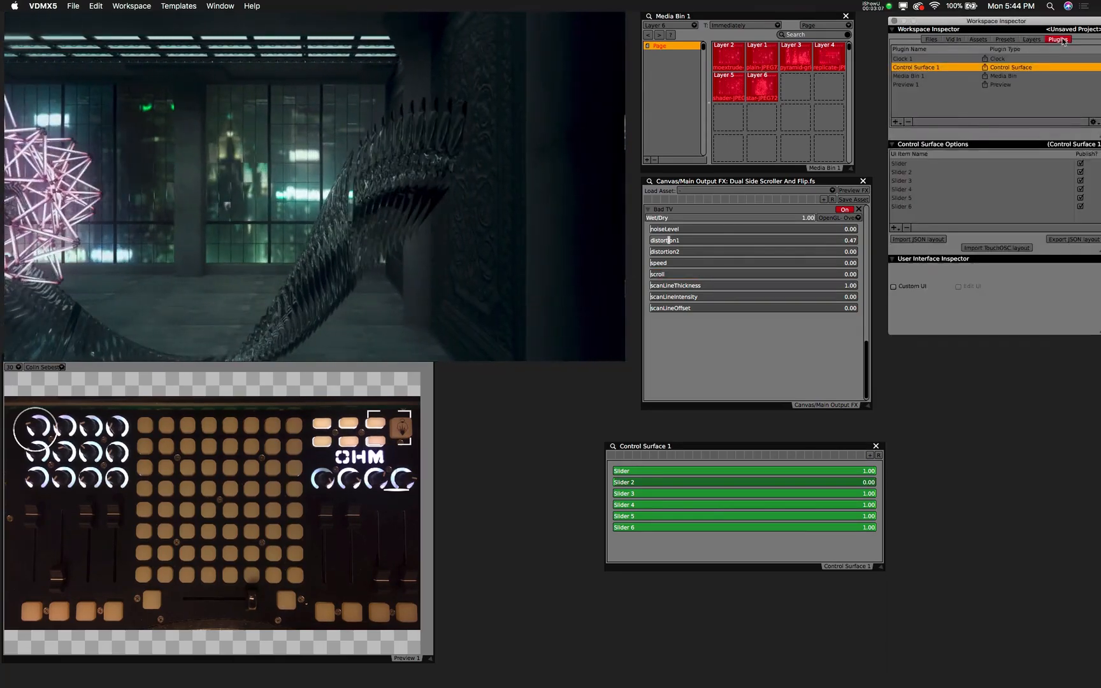
click(895, 121)
click(915, 214)
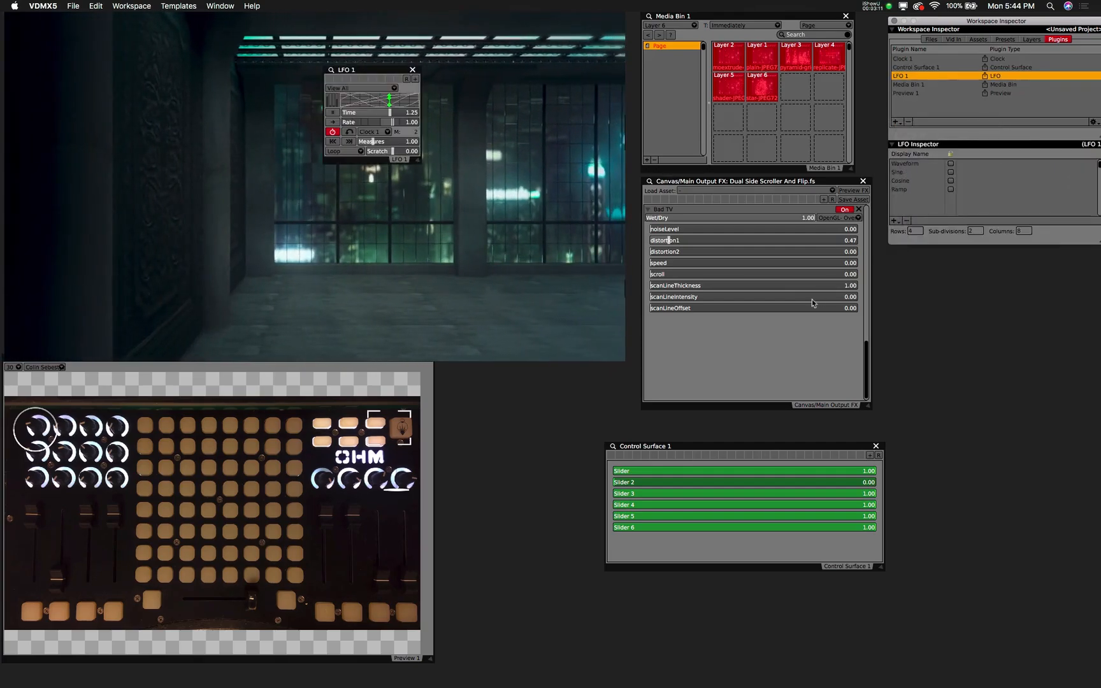
drag(419, 162, 632, 330)
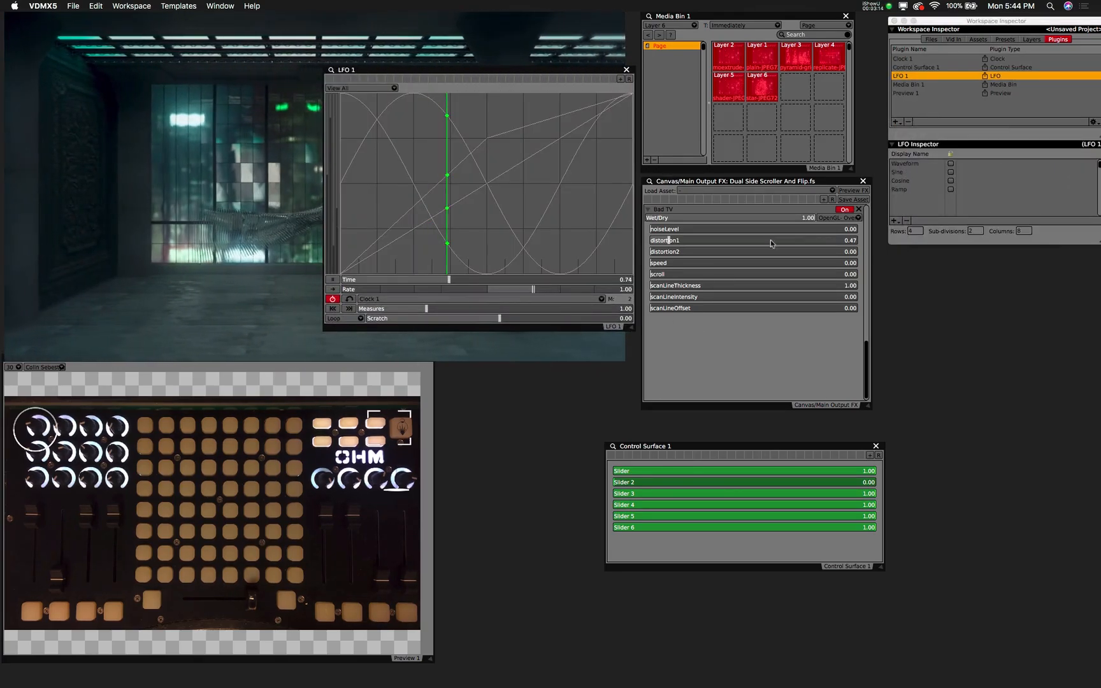
- Delete the Ramp, Cosine and Sine rows from LFO 1, keeping only Waveform, and show that waveform for editing
click(899, 190)
key(Delete)
click(901, 181)
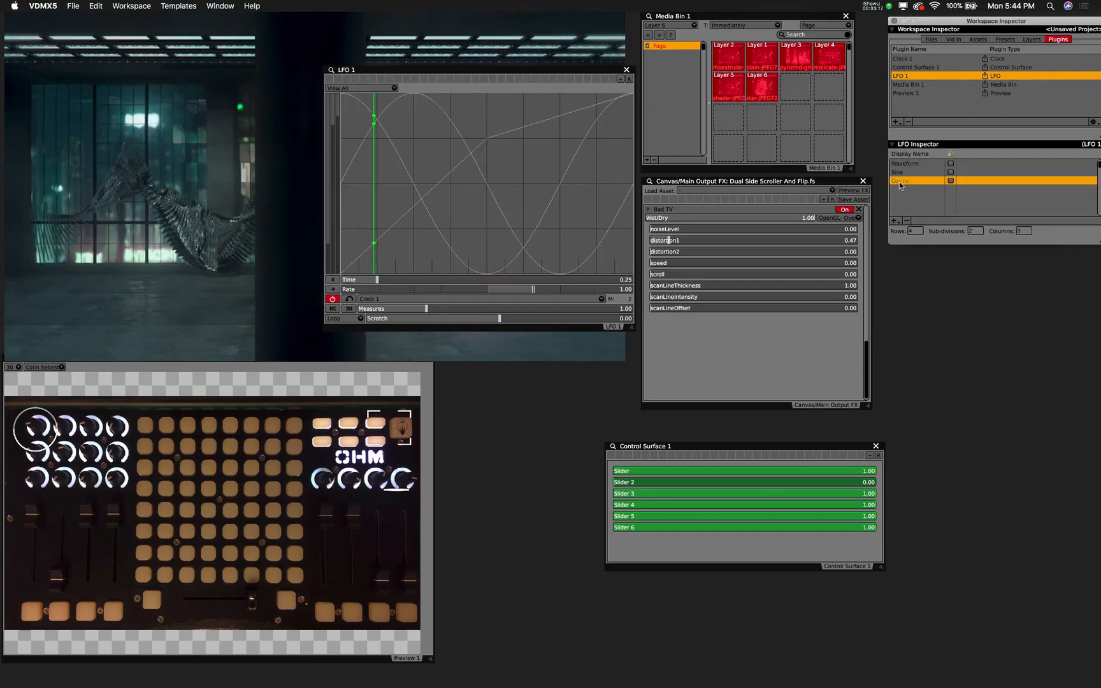
key(Delete)
click(900, 173)
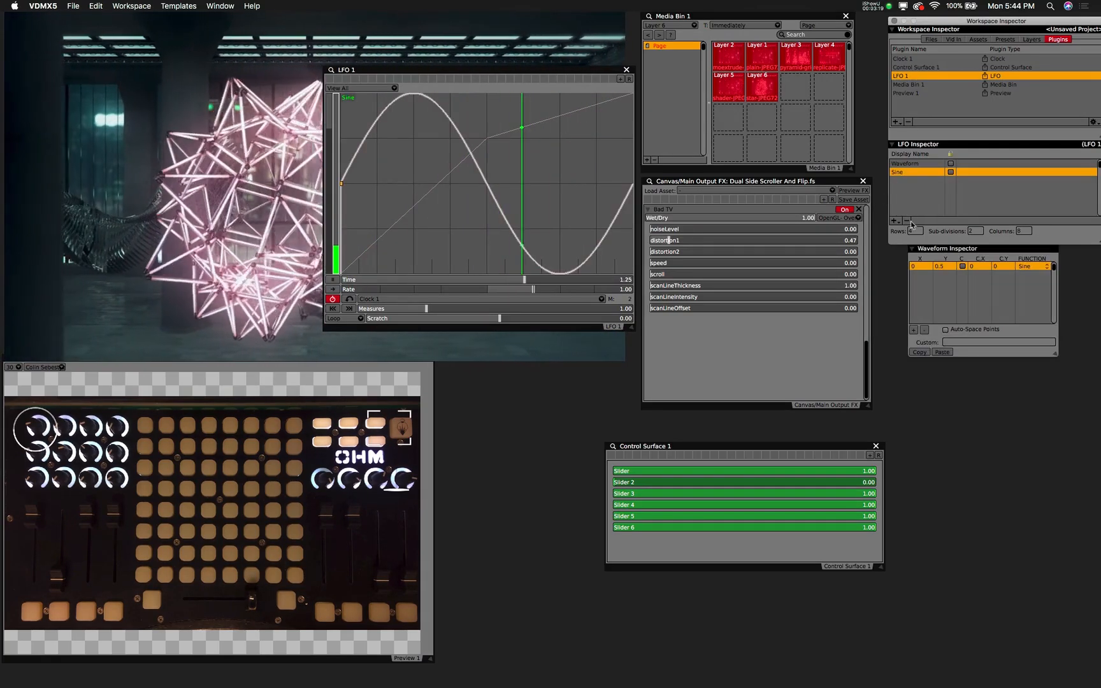
key(Delete)
click(902, 164)
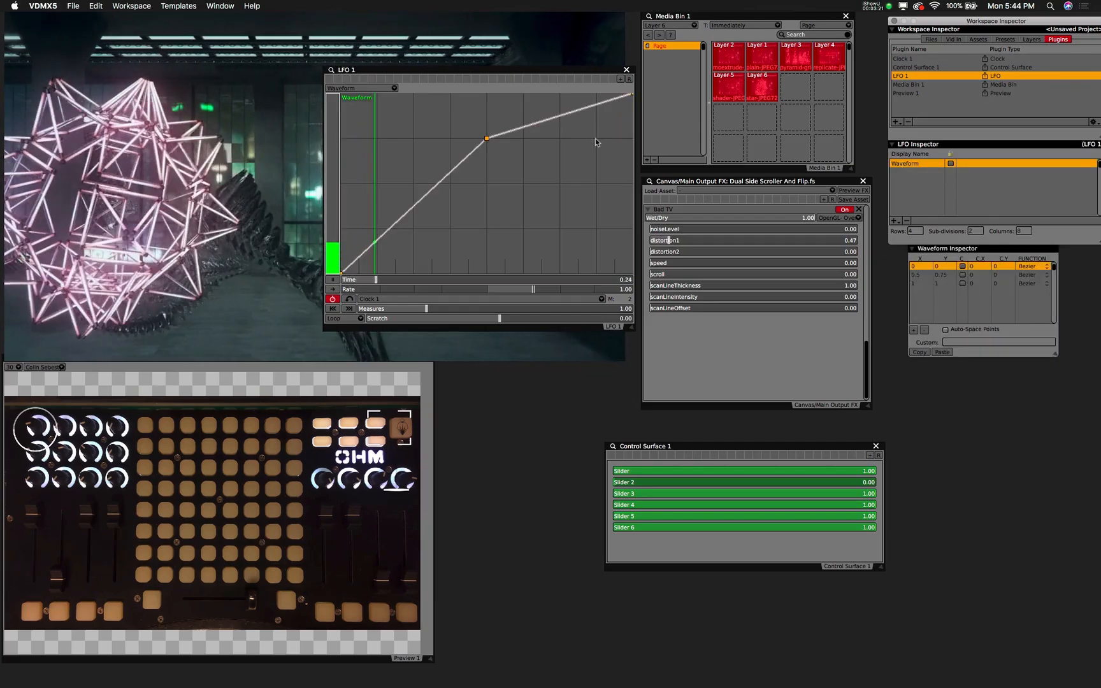
- Move the waveform's start point to 1, middle point to about (0.67, 0.11) and end point to about 0.28, and bend both segments into curves
drag(487, 141, 538, 254)
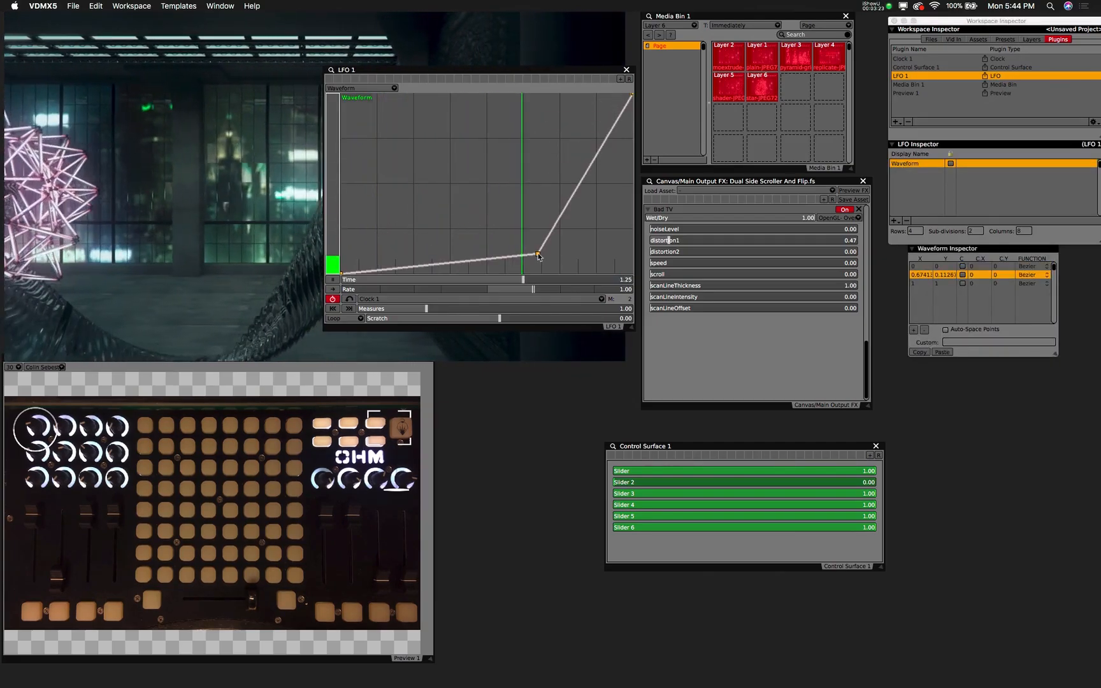
drag(344, 276, 351, 246)
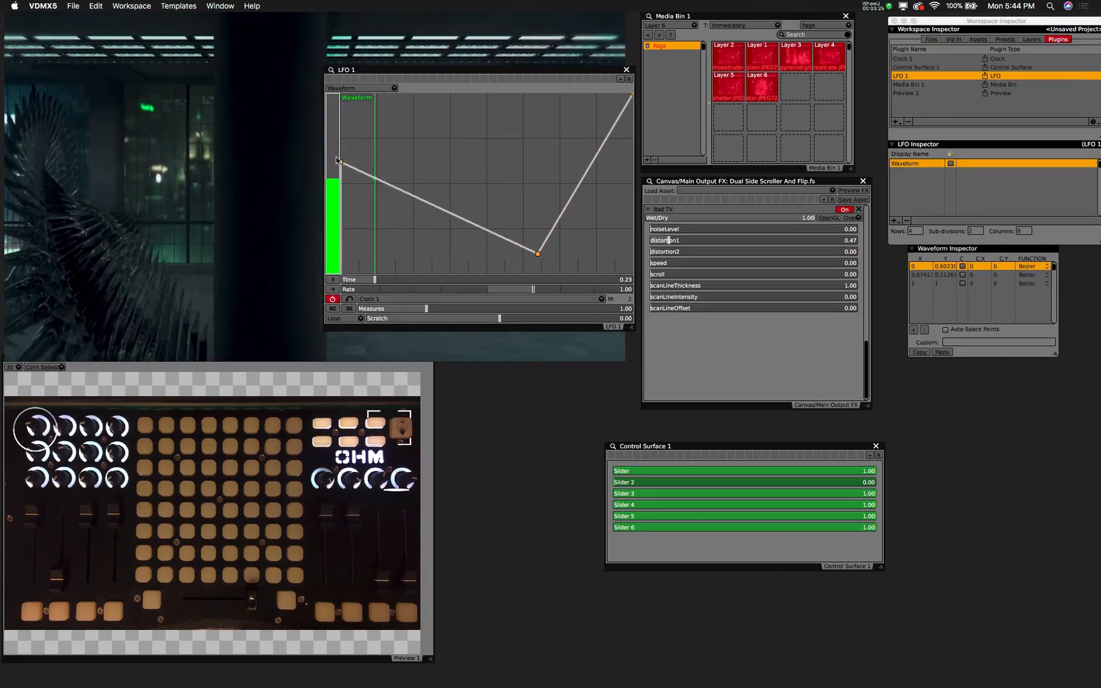
drag(338, 161, 324, 100)
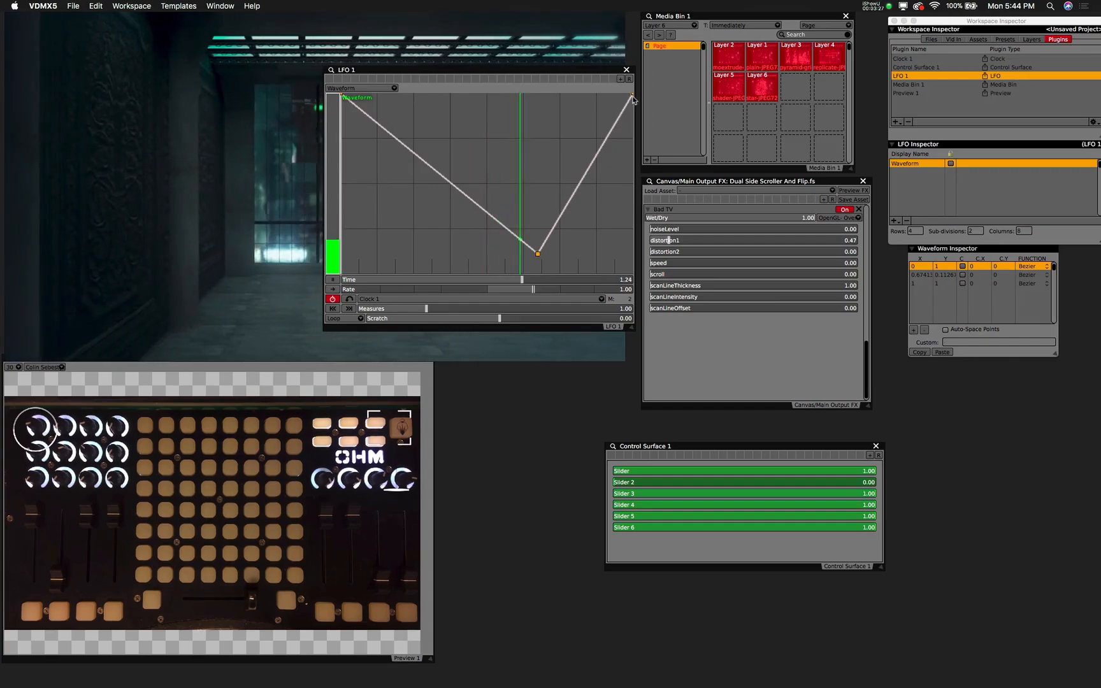
drag(632, 96, 633, 191)
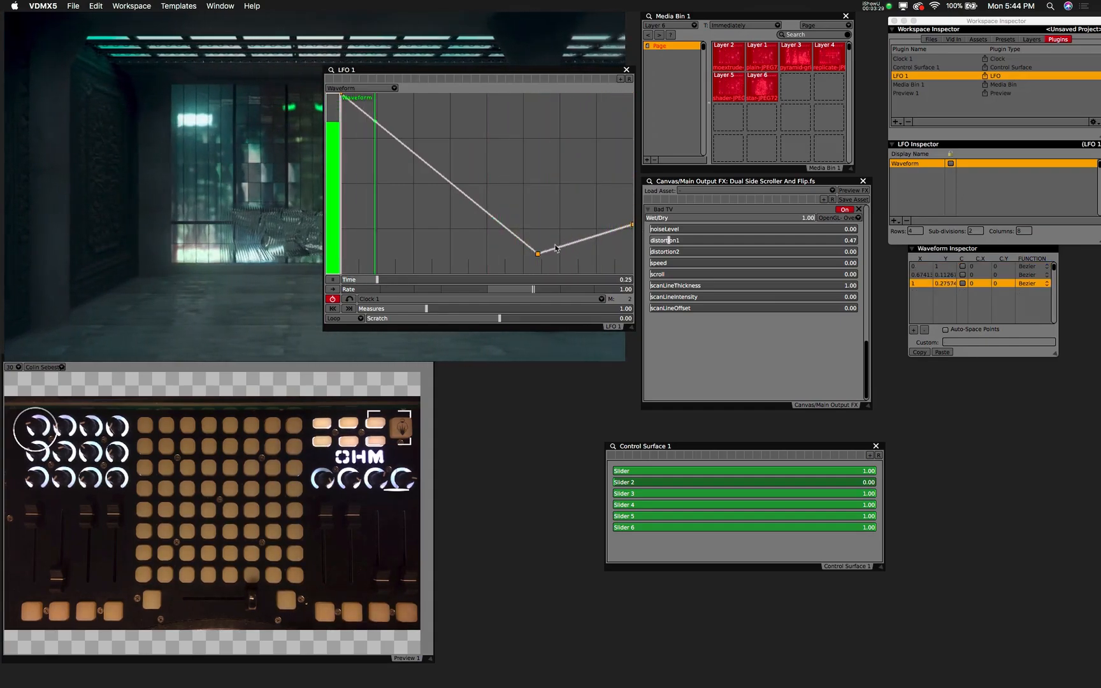
drag(538, 256, 578, 258)
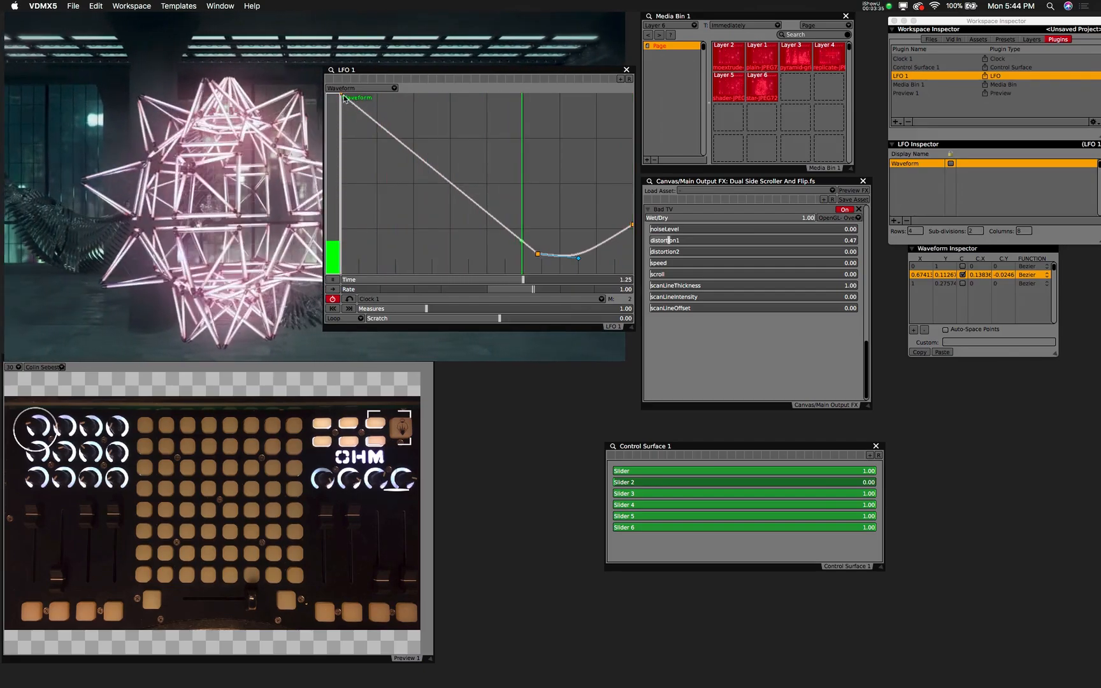
drag(342, 97, 496, 101)
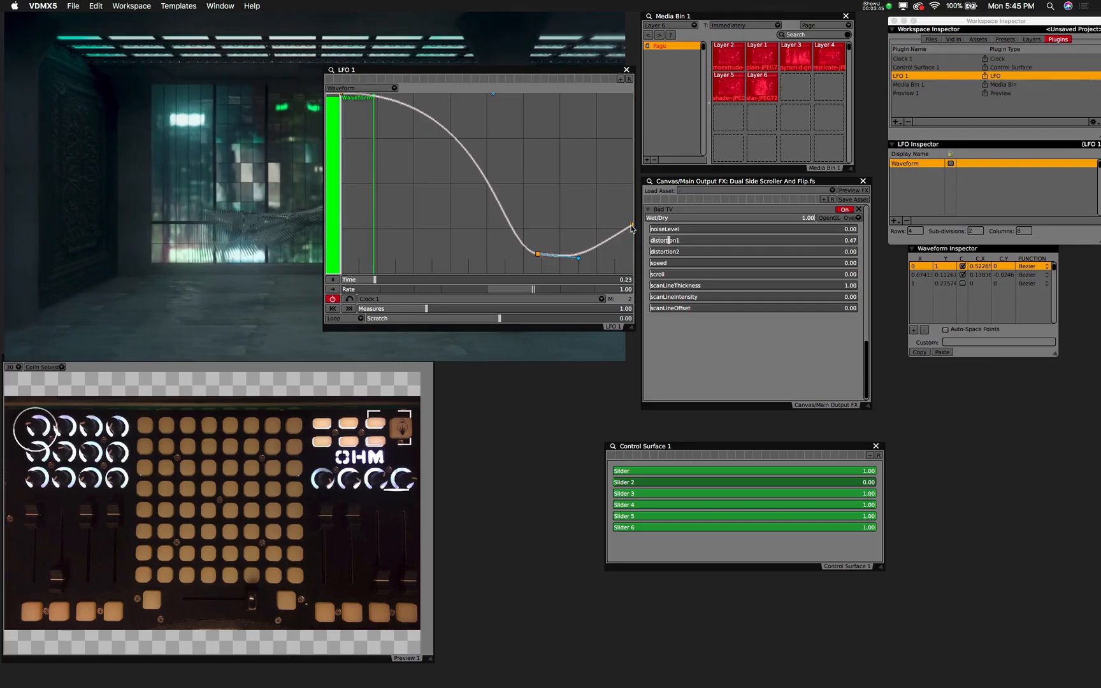
- Delete the waveform's middle point, lower the end point to 0 and give it a curve handle with C.Y about 0.21
double_click(609, 227)
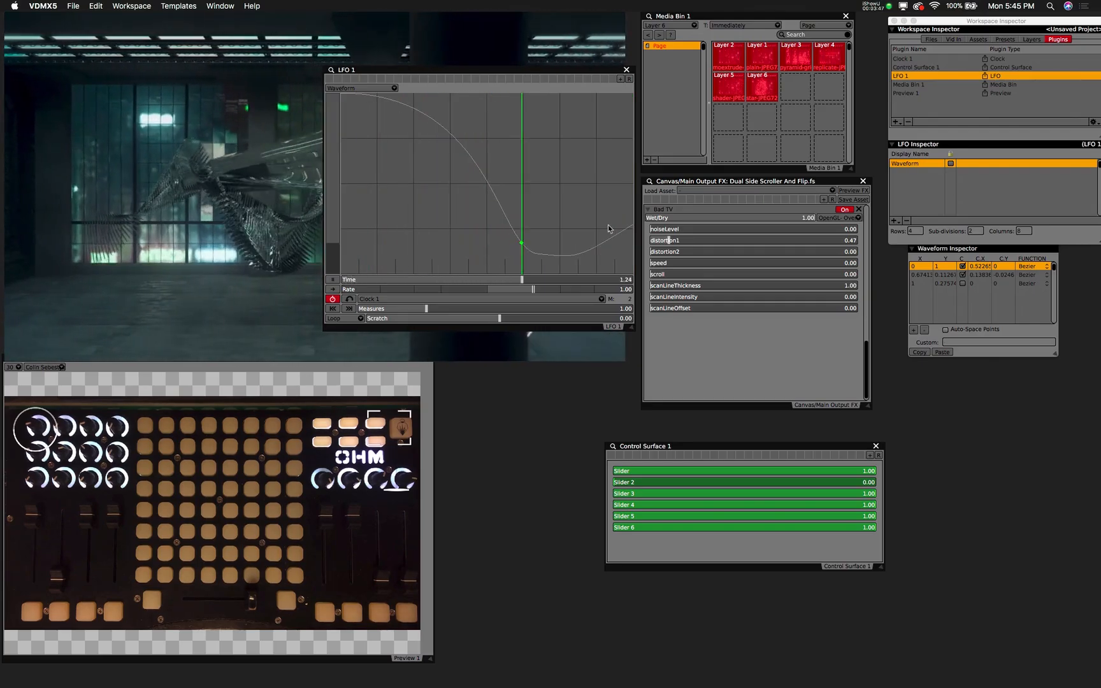
double_click(549, 262)
click(570, 256)
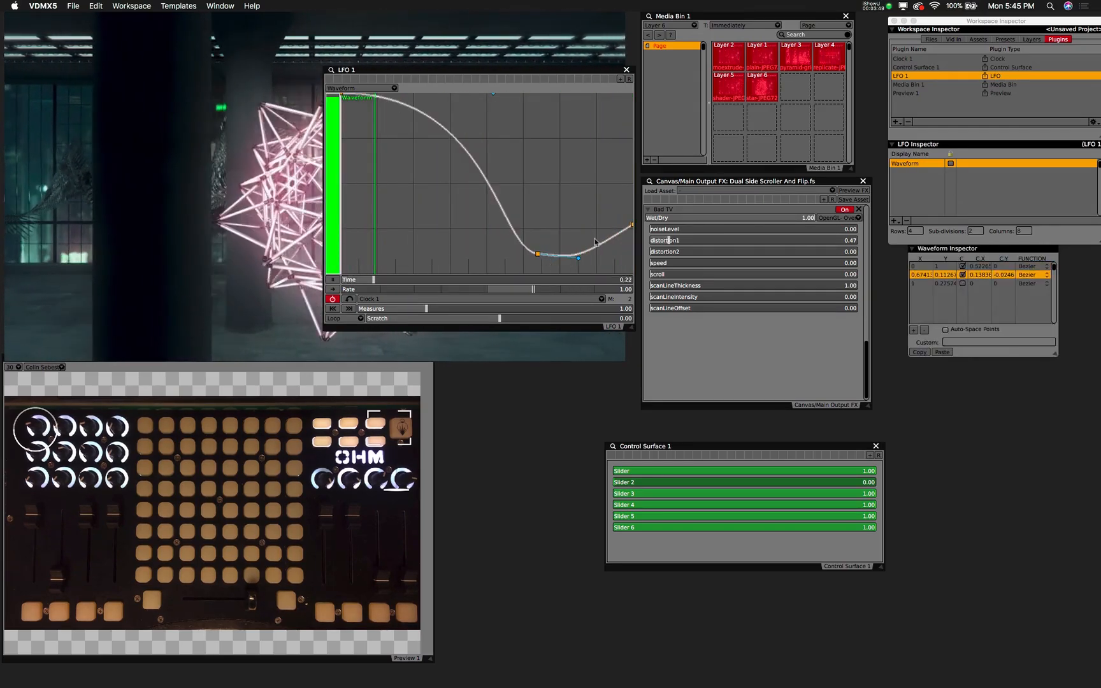
double_click(550, 253)
double_click(542, 257)
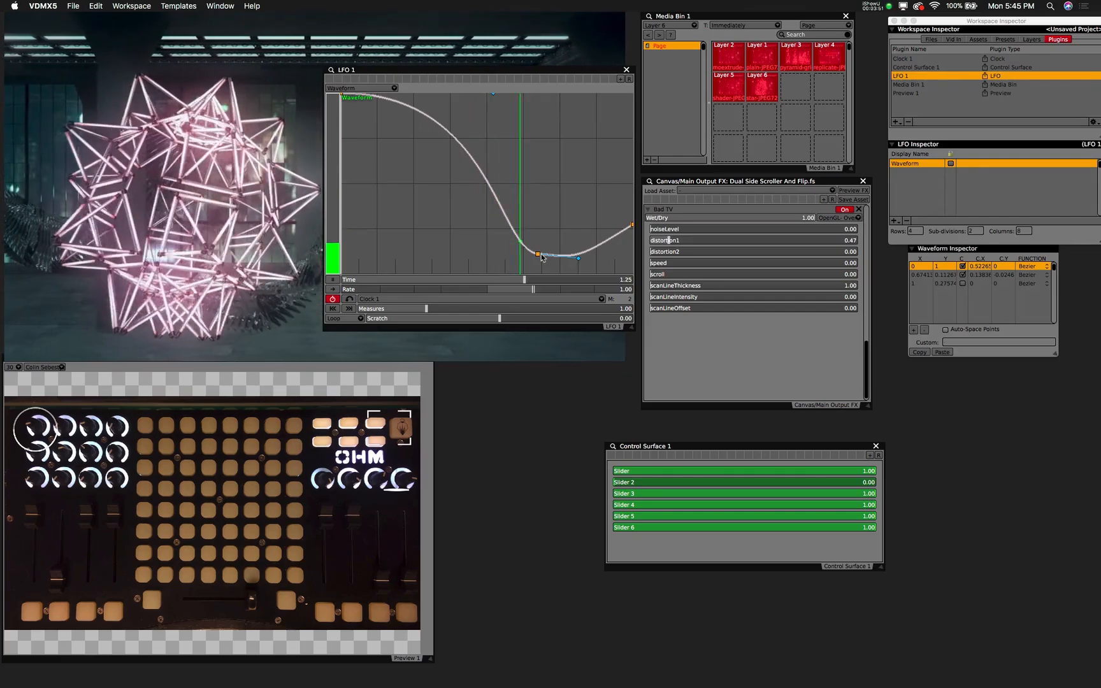
key(BackSpace)
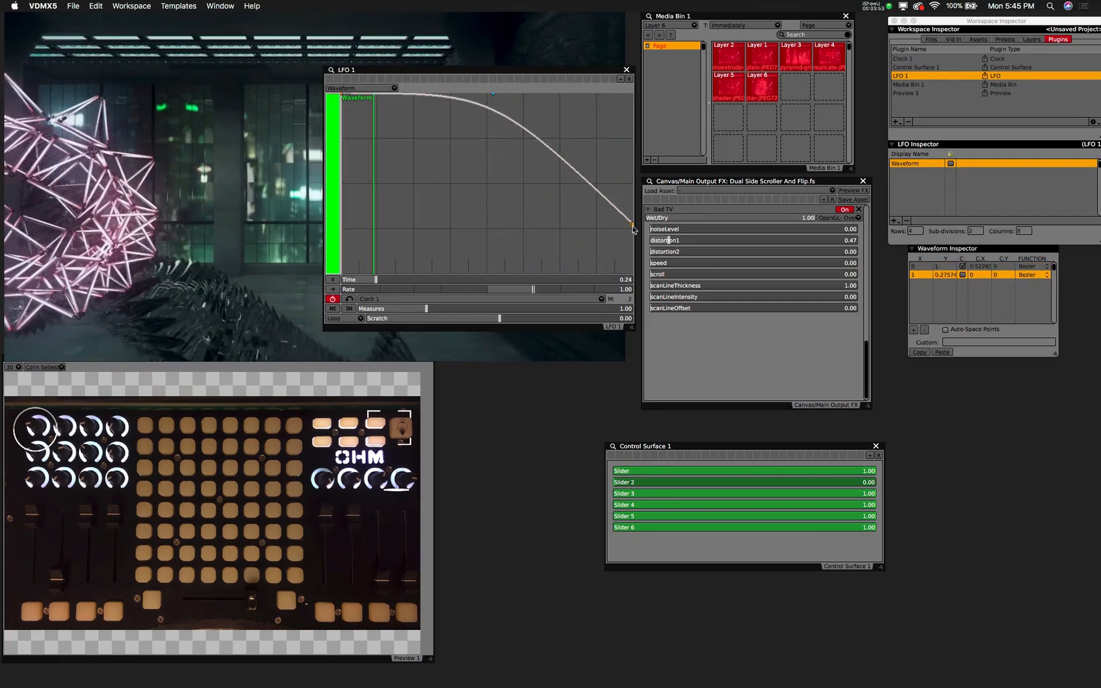
double_click(632, 273)
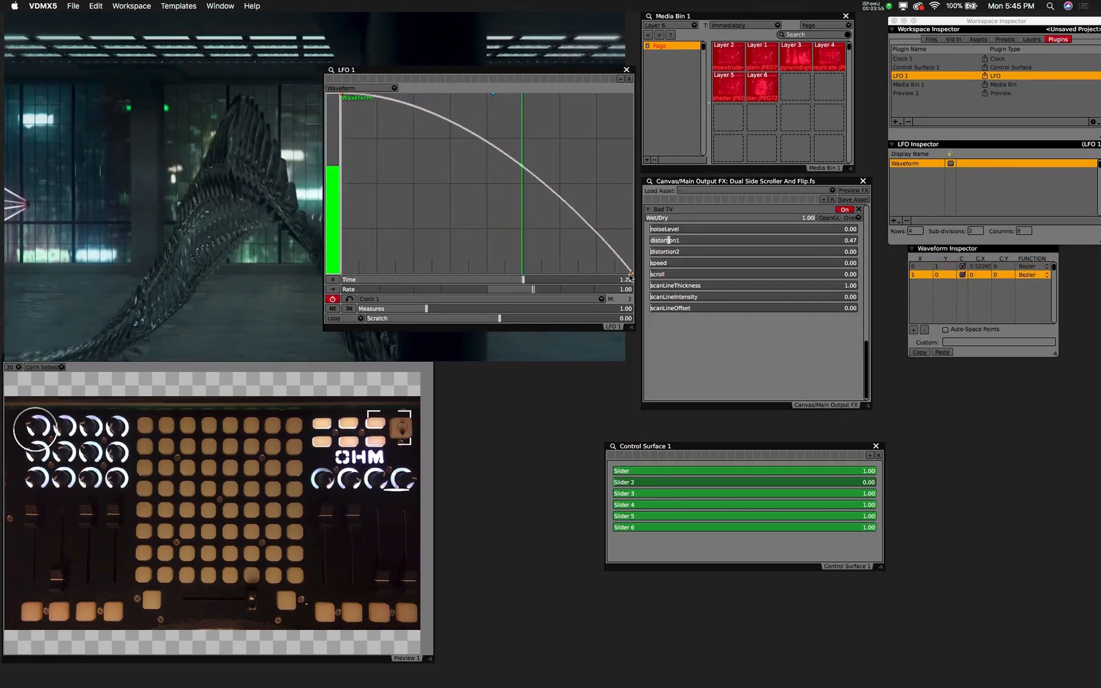
drag(620, 277, 632, 236)
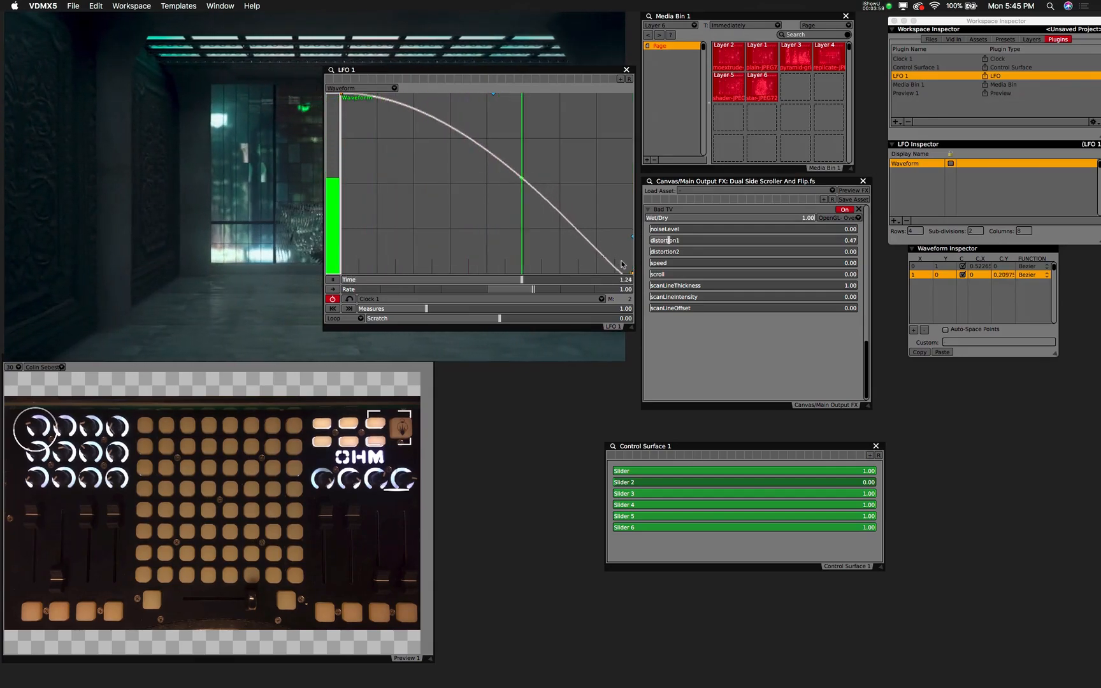
click(619, 265)
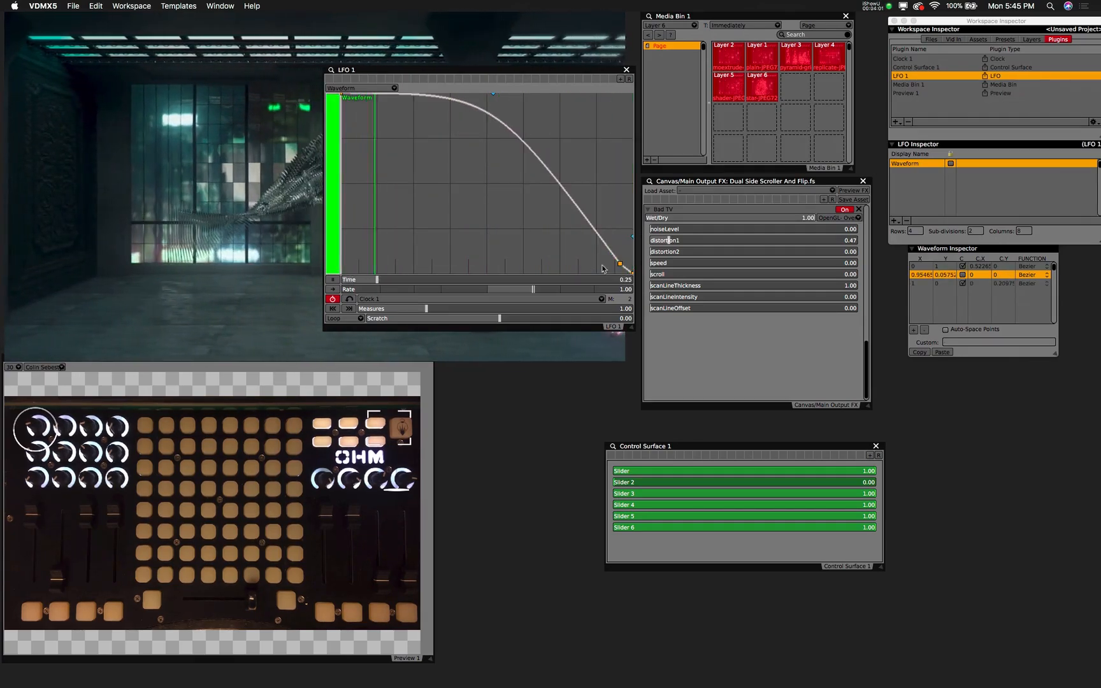
click(621, 263)
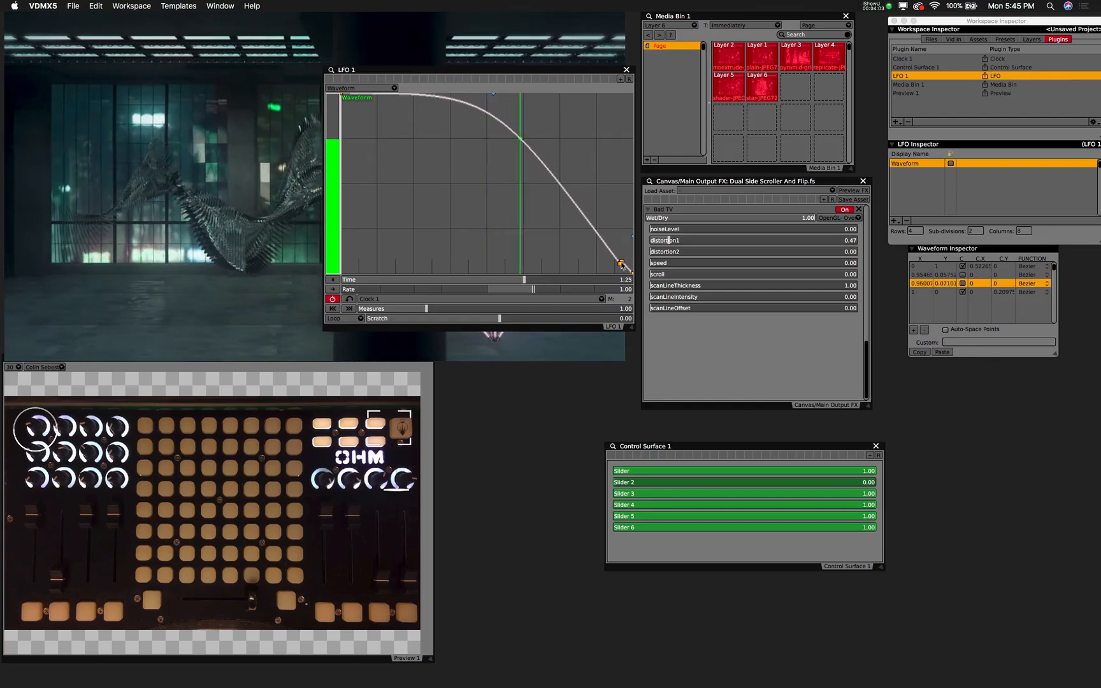
click(917, 285)
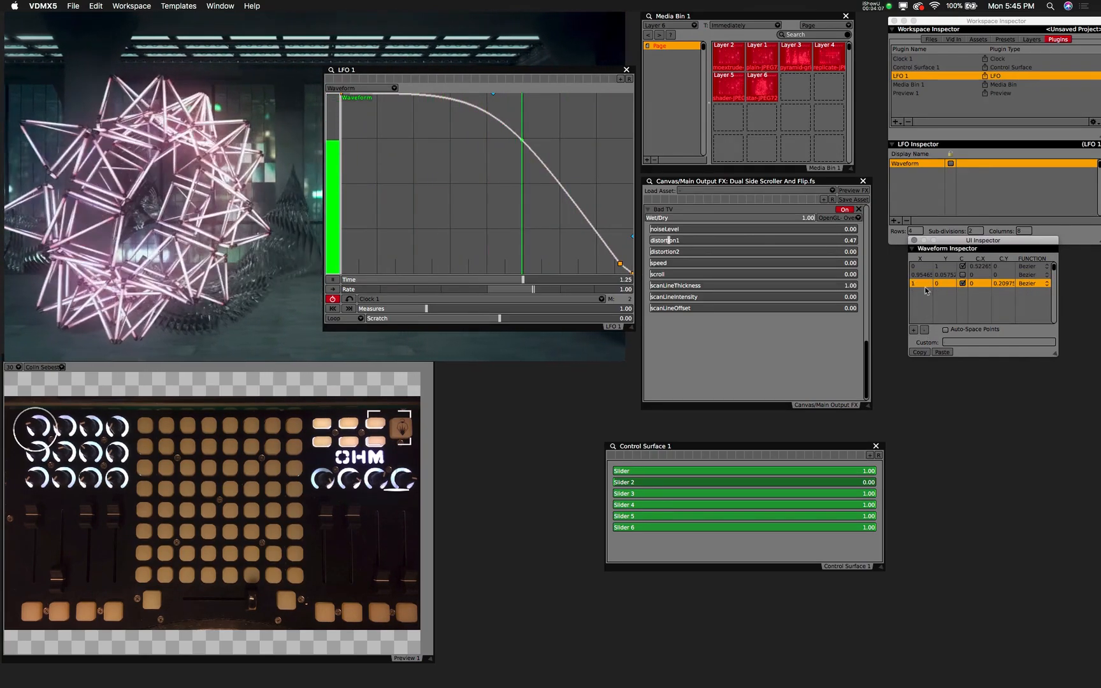
click(921, 277)
click(924, 330)
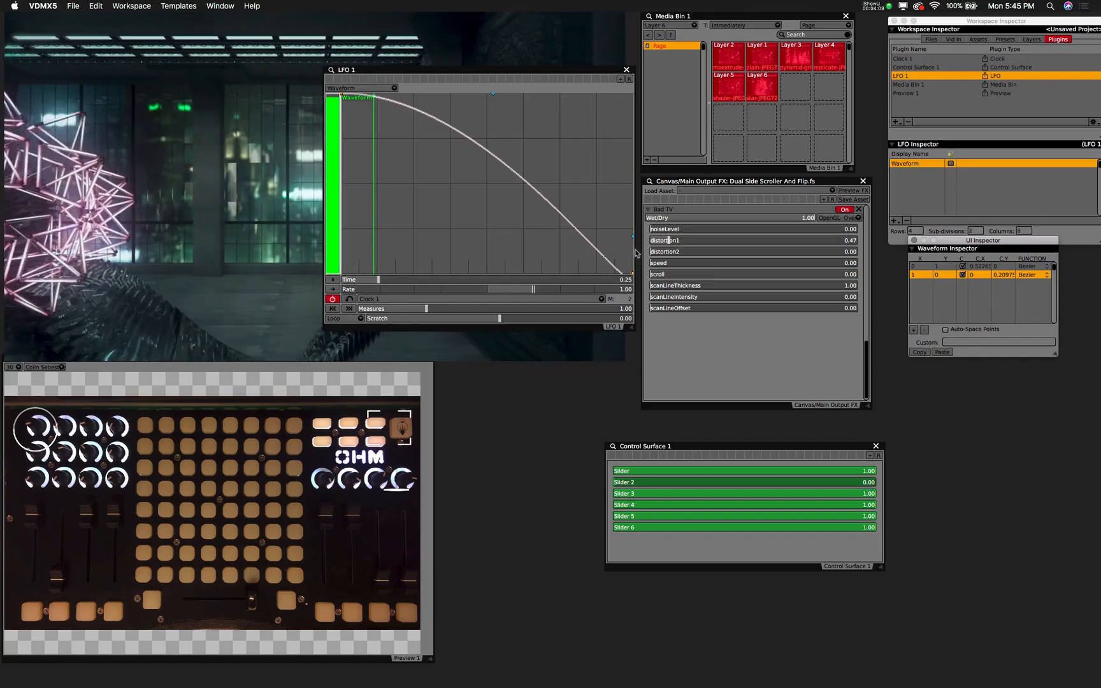
- Set the waveform end point's curve handle to C.Y 0 and C.X 0.5
mouse_move(631, 237)
mouse_down()
mouse_move(615, 244)
mouse_move(625, 215)
mouse_move(628, 237)
mouse_up()
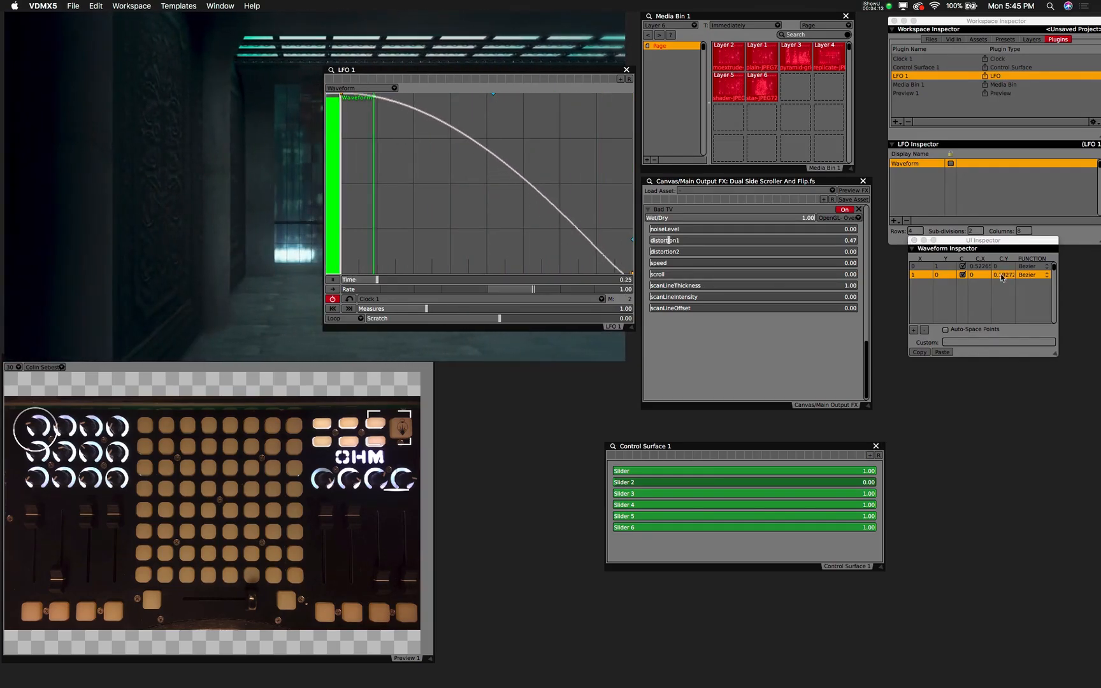
double_click(1003, 274)
text(0)
key(Return)
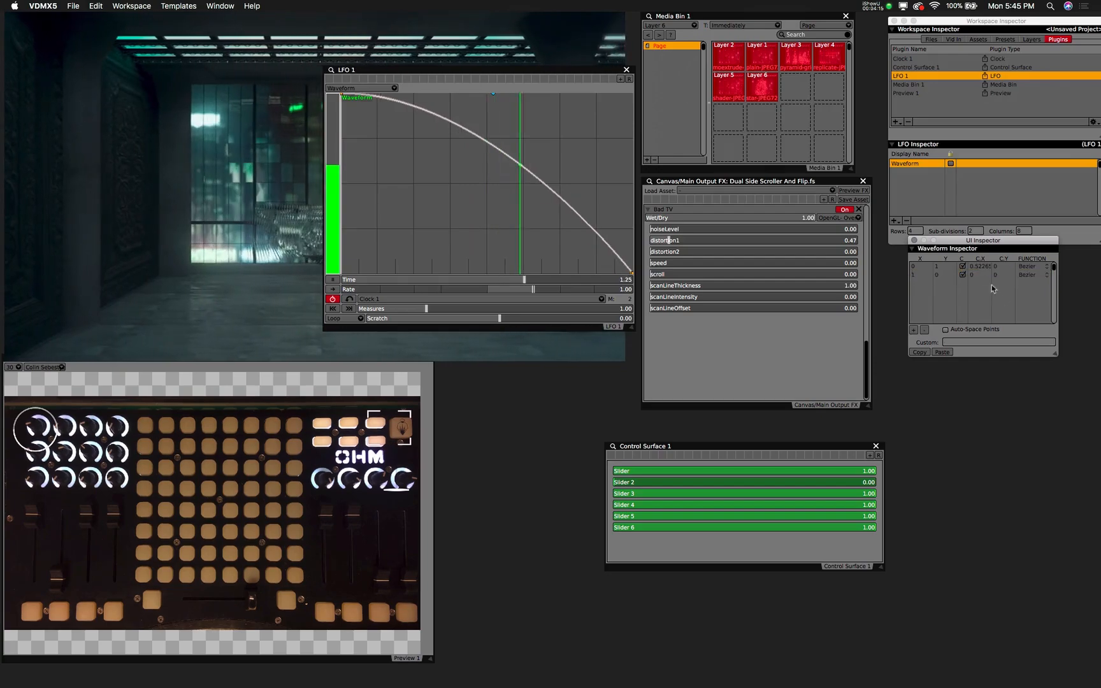
text(0.5)
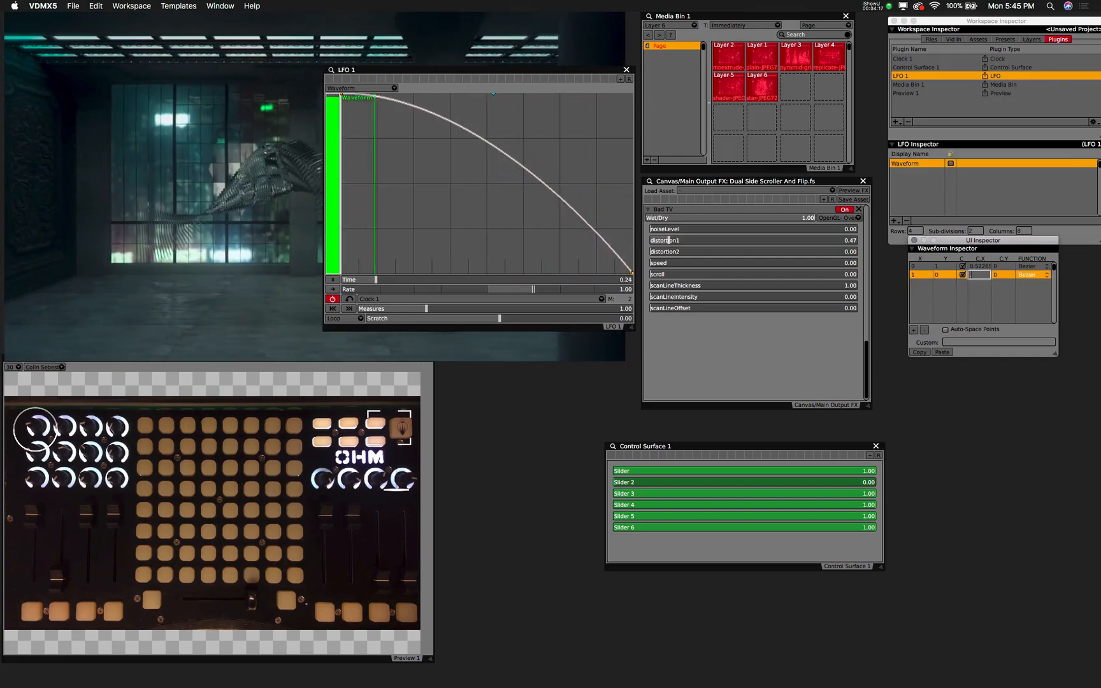
key(Return)
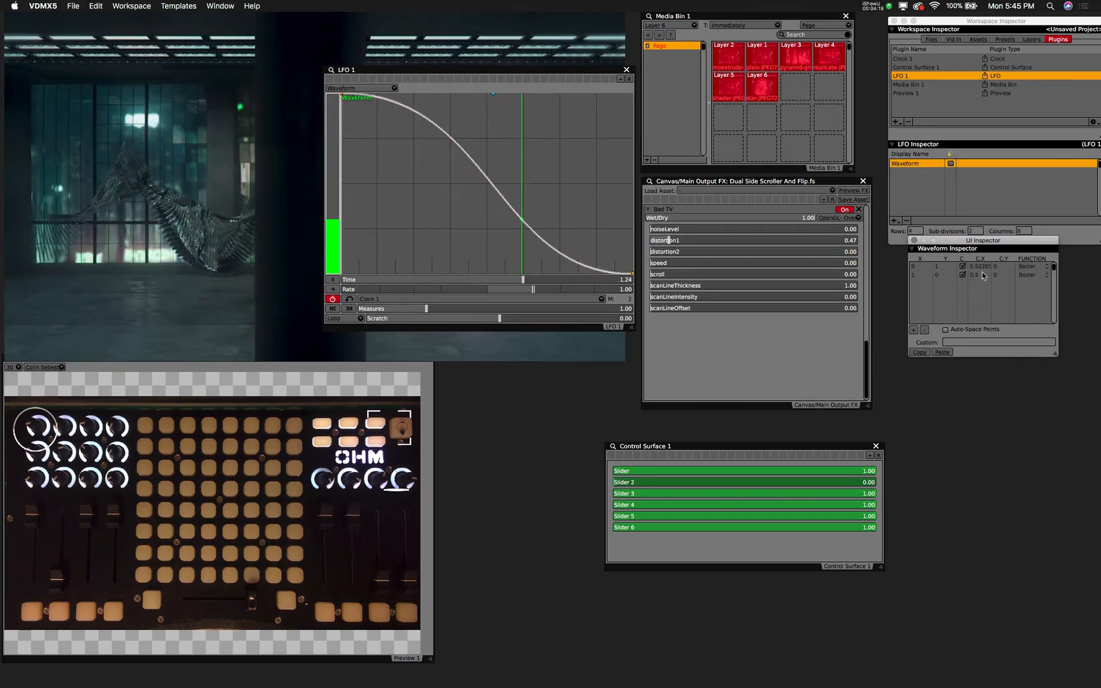
- Set the curve handle C.X to 0.5 on the waveform's start point and 0.8 on its end point
click(983, 268)
text(0.5)
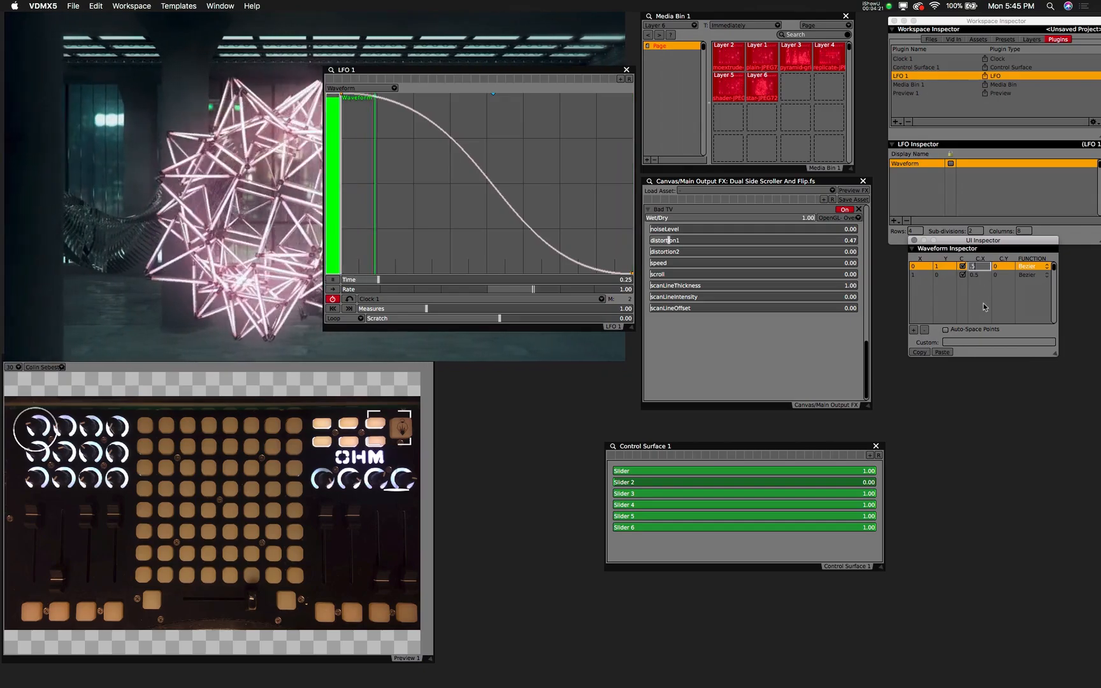
key(Return)
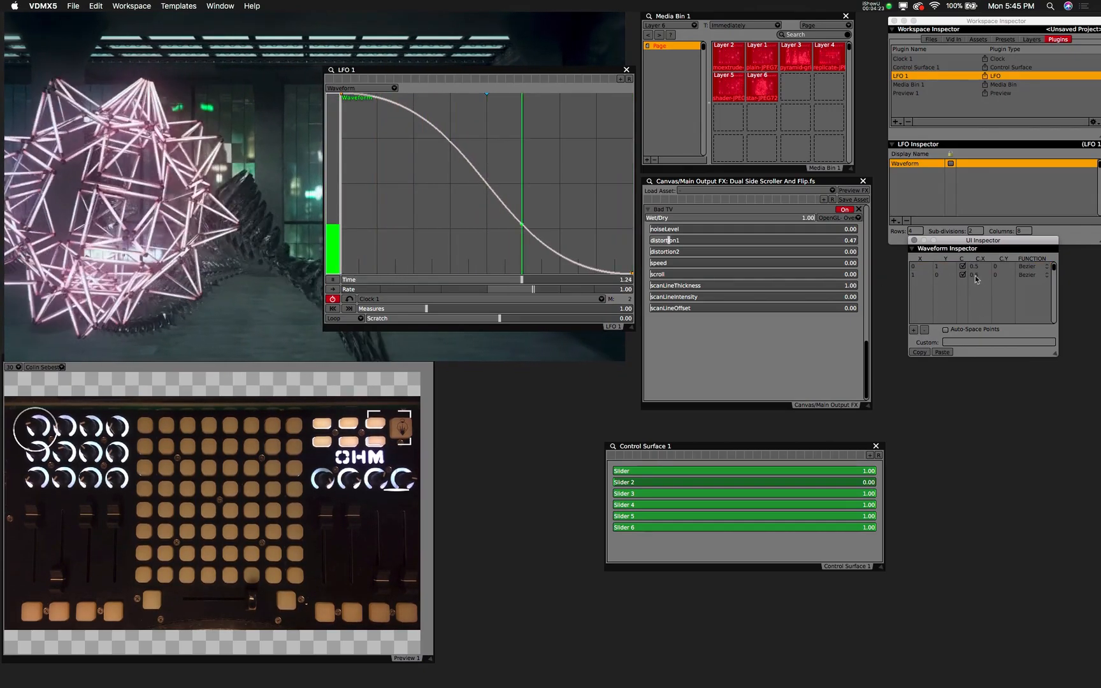
click(975, 275)
text(0.8)
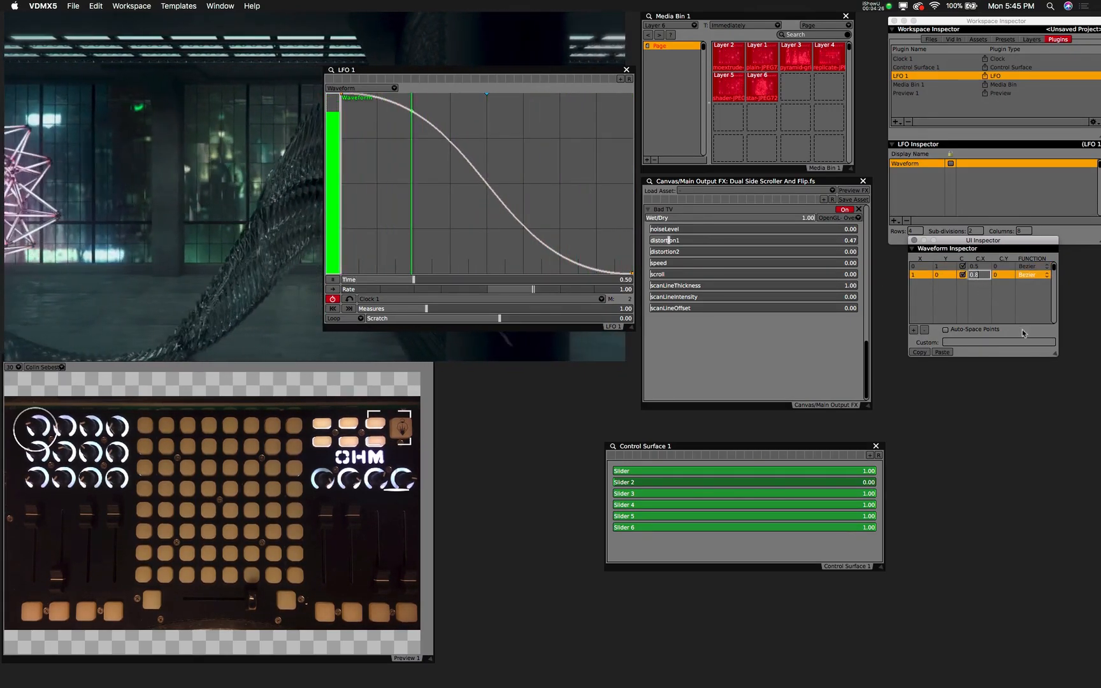
key(Return)
click(978, 271)
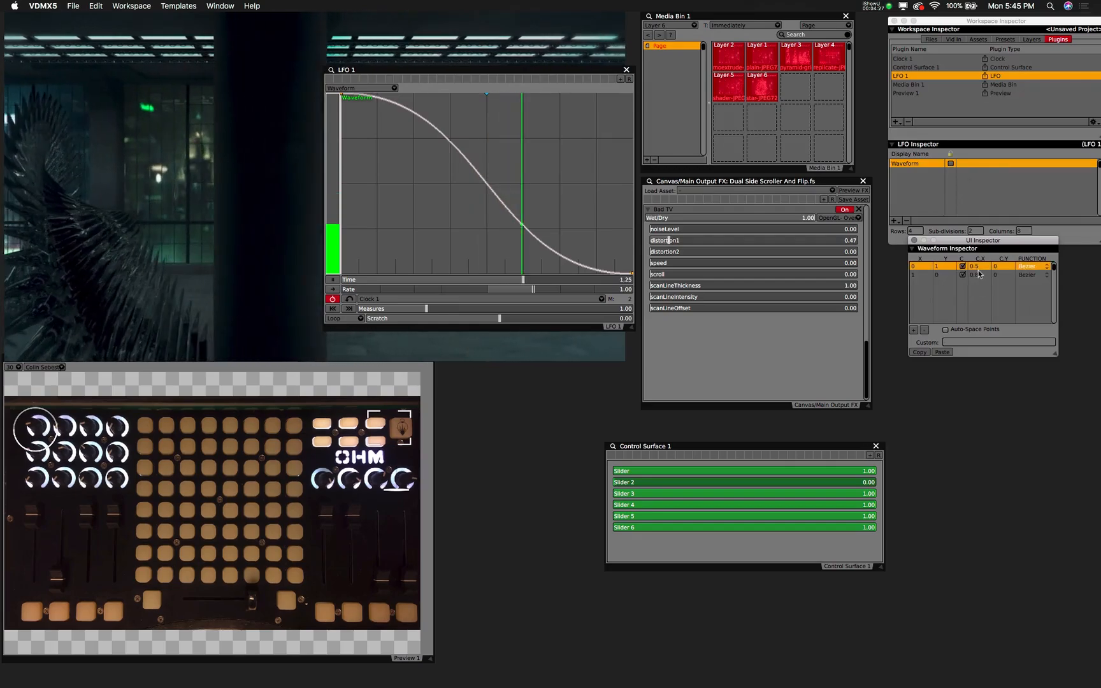
click(983, 294)
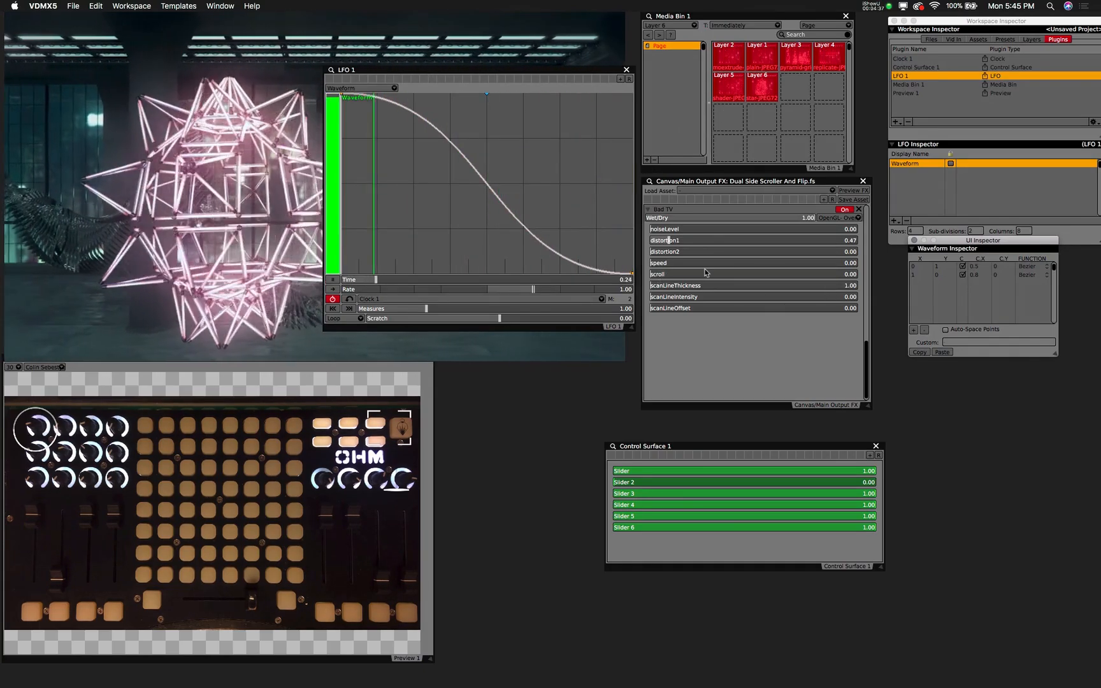
- Set the LFO 1 playback mode to Once and move its window off the video output, beneath the Canvas/Main Output FX window
click(360, 318)
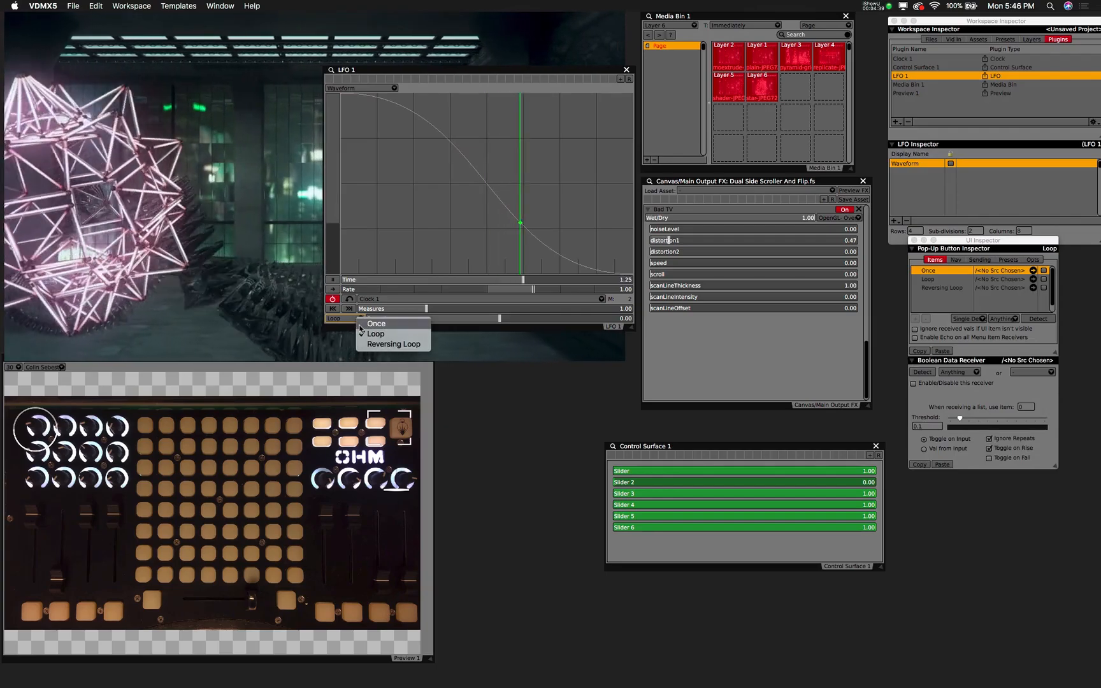
click(361, 326)
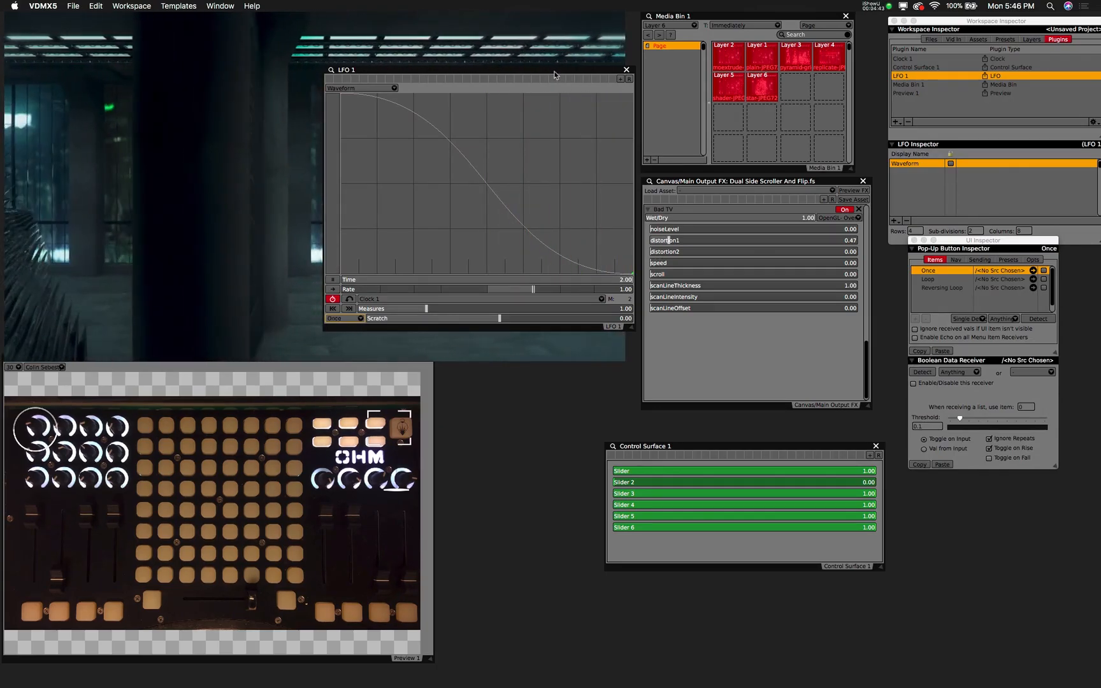
drag(554, 74, 706, 417)
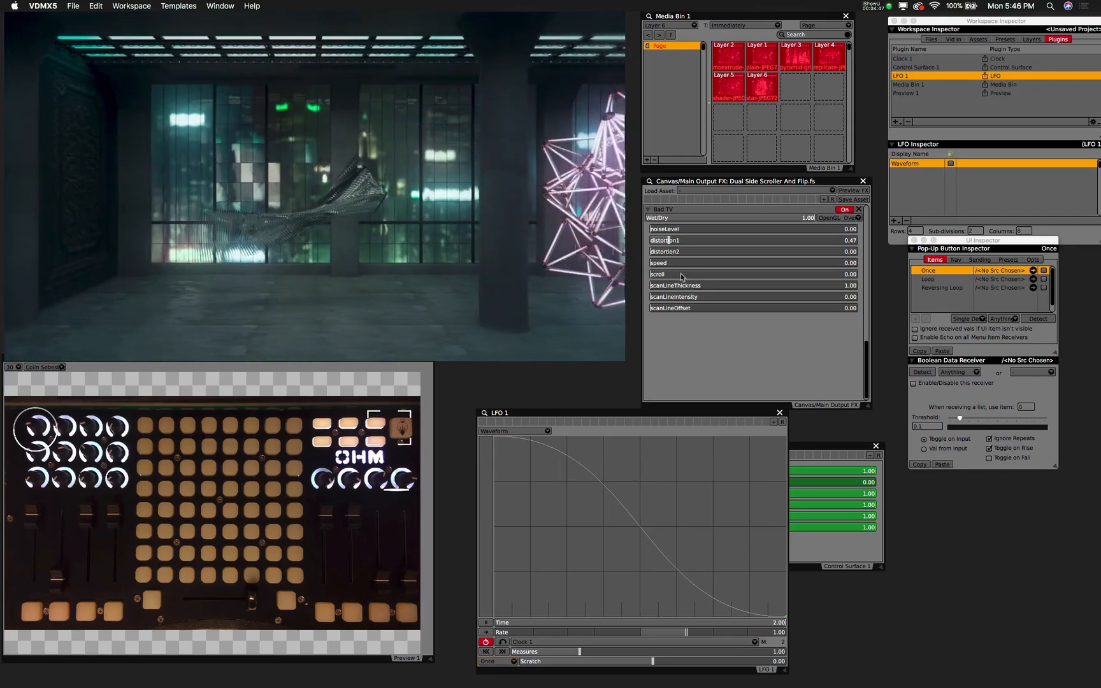
- Assign LFO 1's Waveform as the data source of the Bad TV scroll slider in the main output effects
right_click(680, 274)
mouse_move(726, 336)
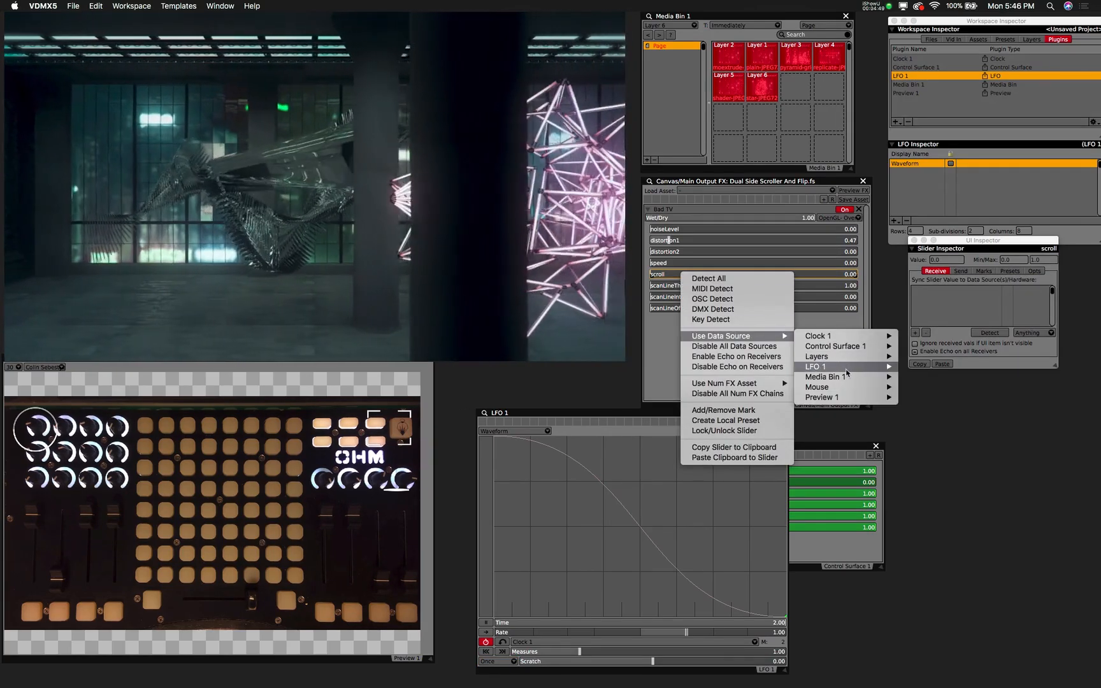
mouse_move(847, 370)
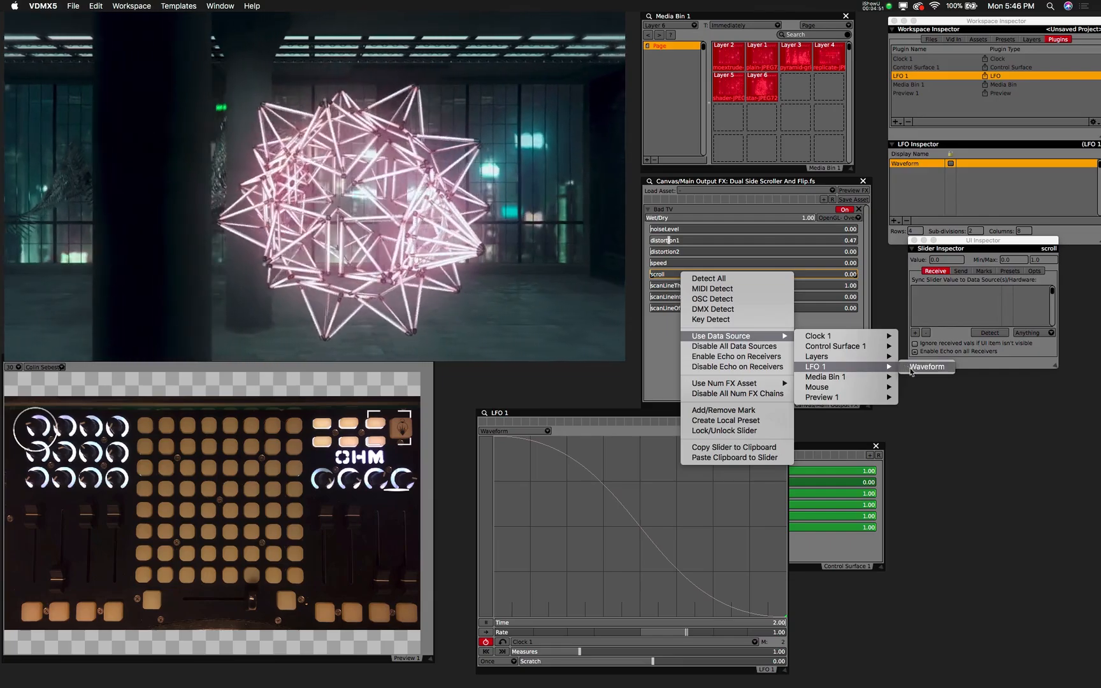
click(925, 367)
- Restart LFO 1 from the beginning several times to check how its waveform scrolls the video output
click(486, 652)
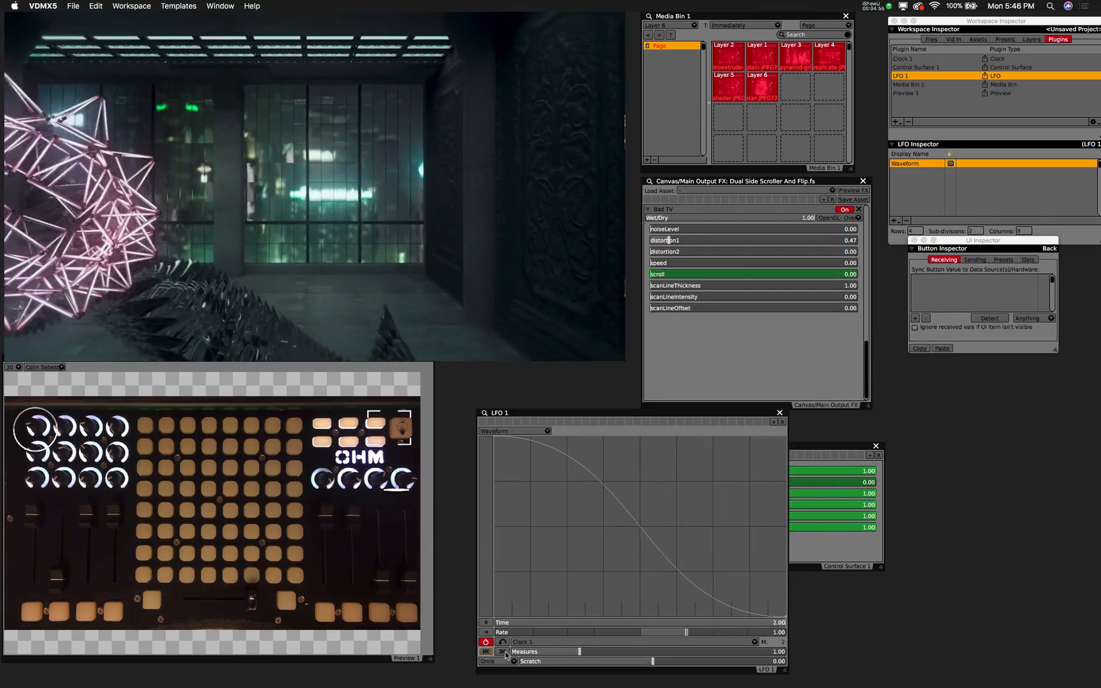
click(485, 651)
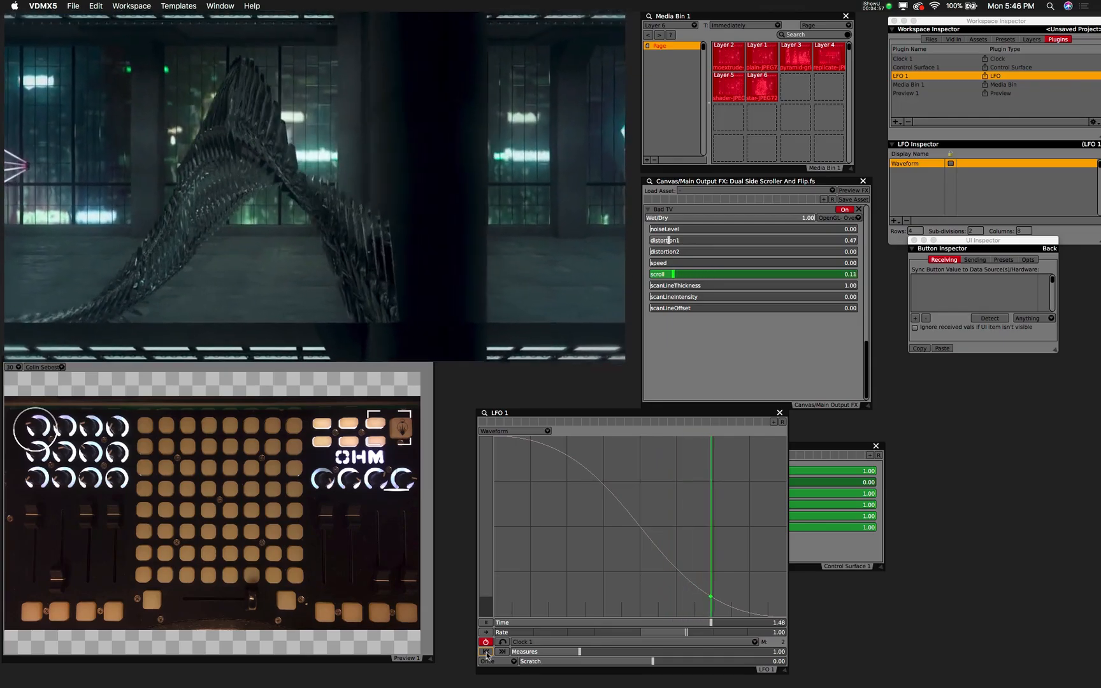
click(485, 652)
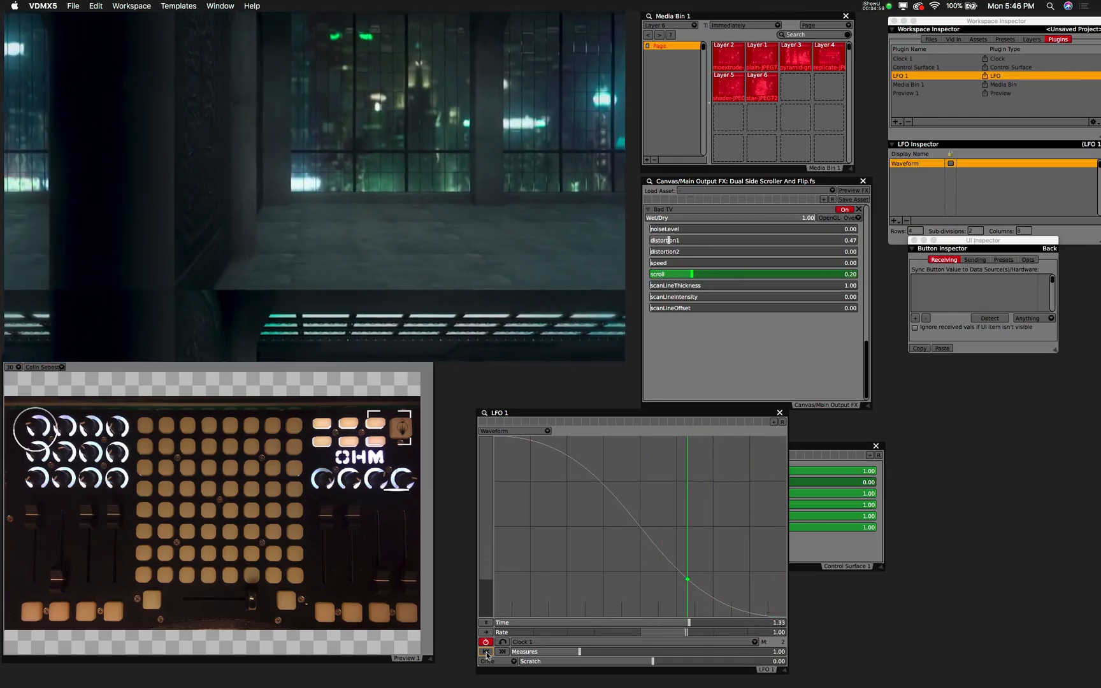
click(485, 651)
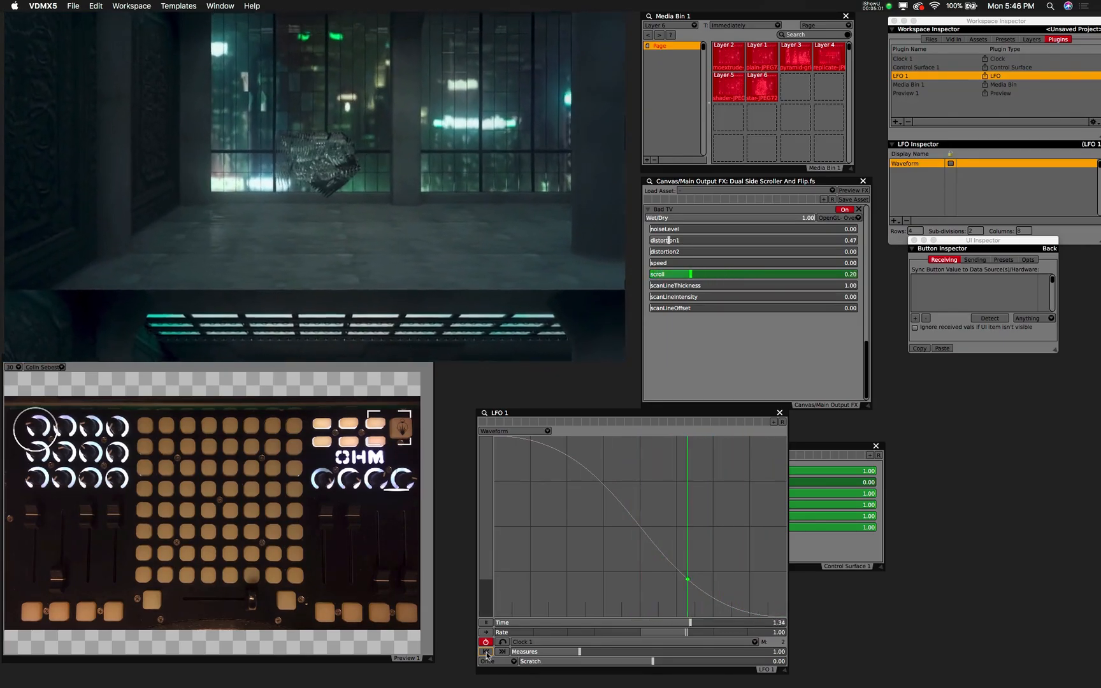
click(486, 652)
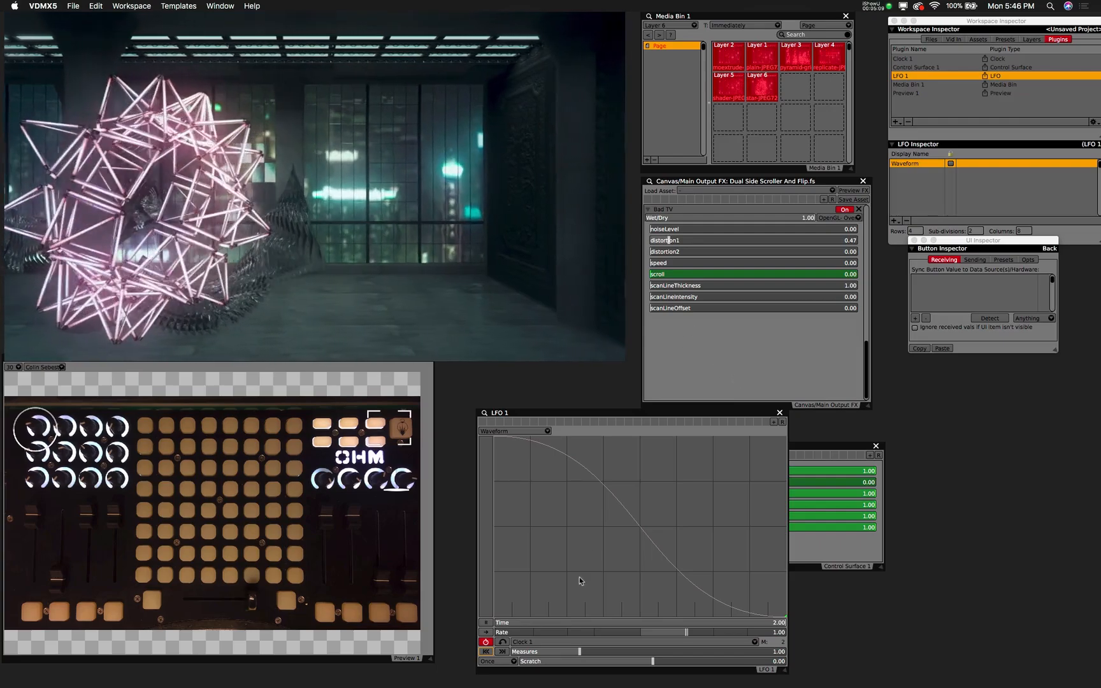
click(485, 651)
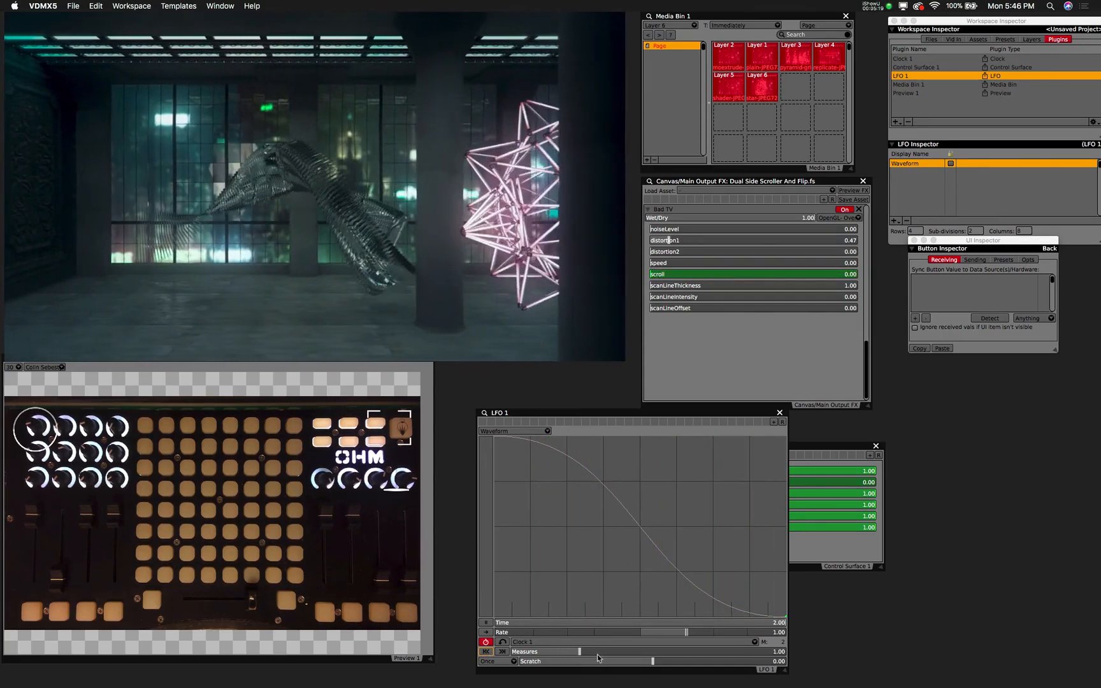
- Try an LFO 1 length of 2.70 measures, then switch its timing to seconds with a length of 4.00
drag(598, 652, 699, 642)
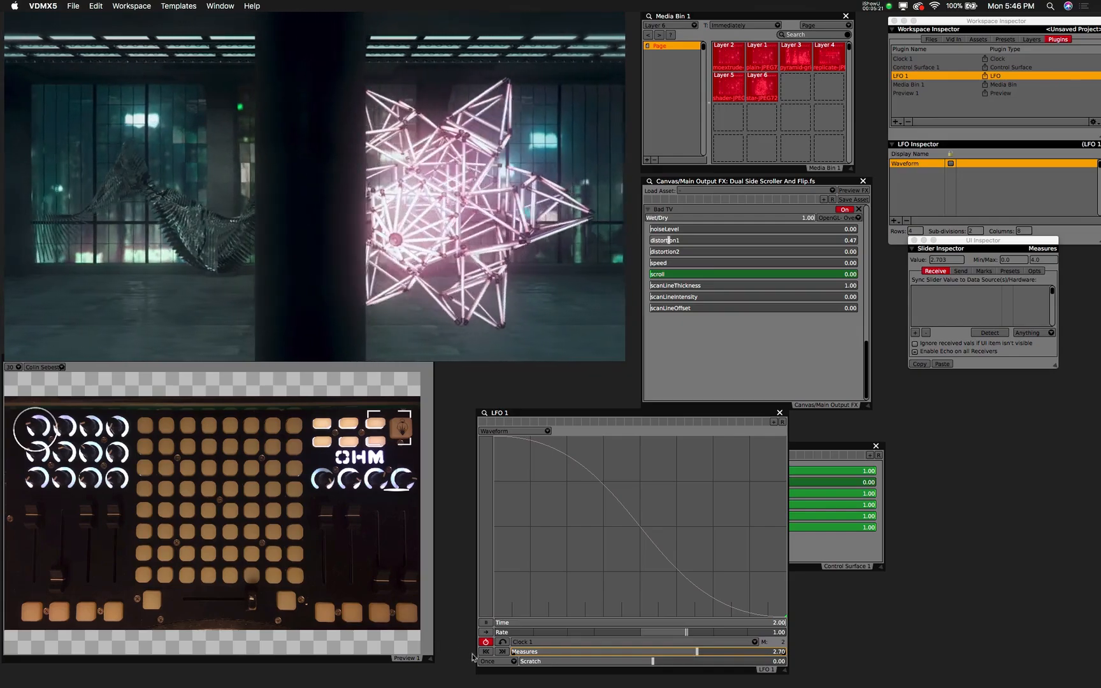
click(482, 652)
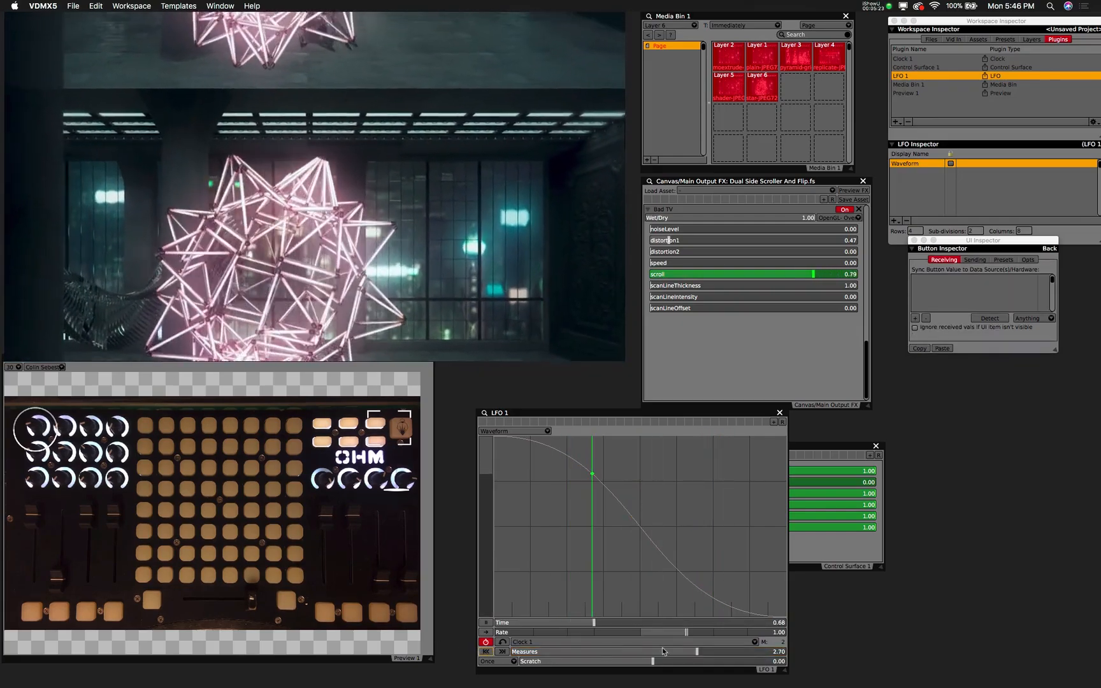
click(486, 643)
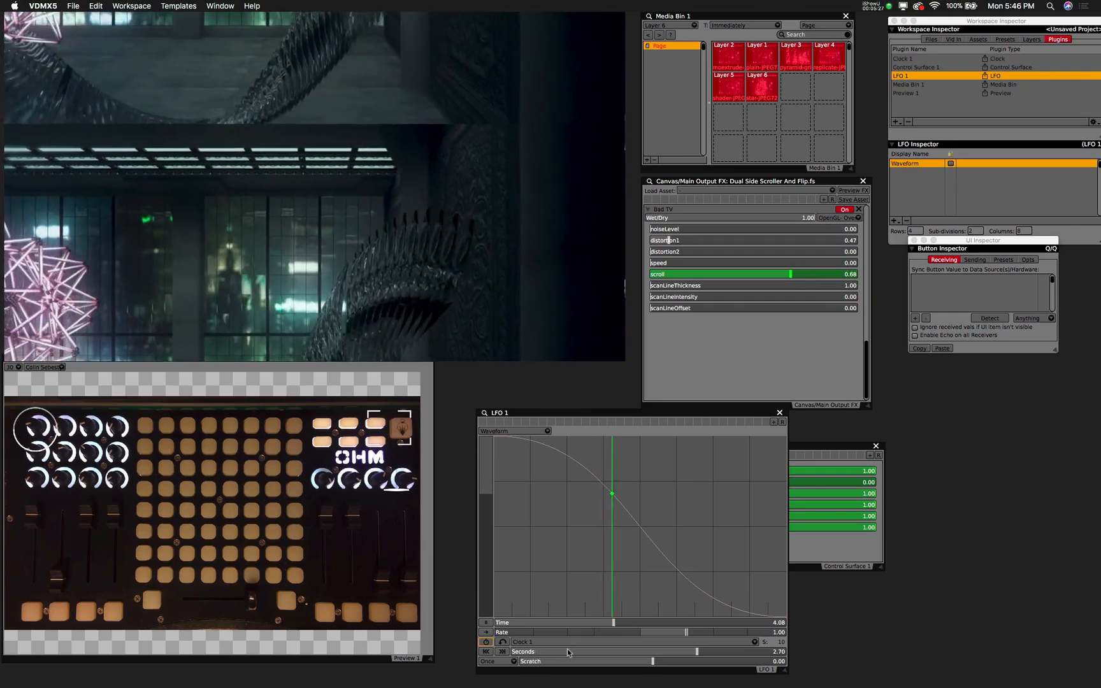
drag(753, 651, 837, 666)
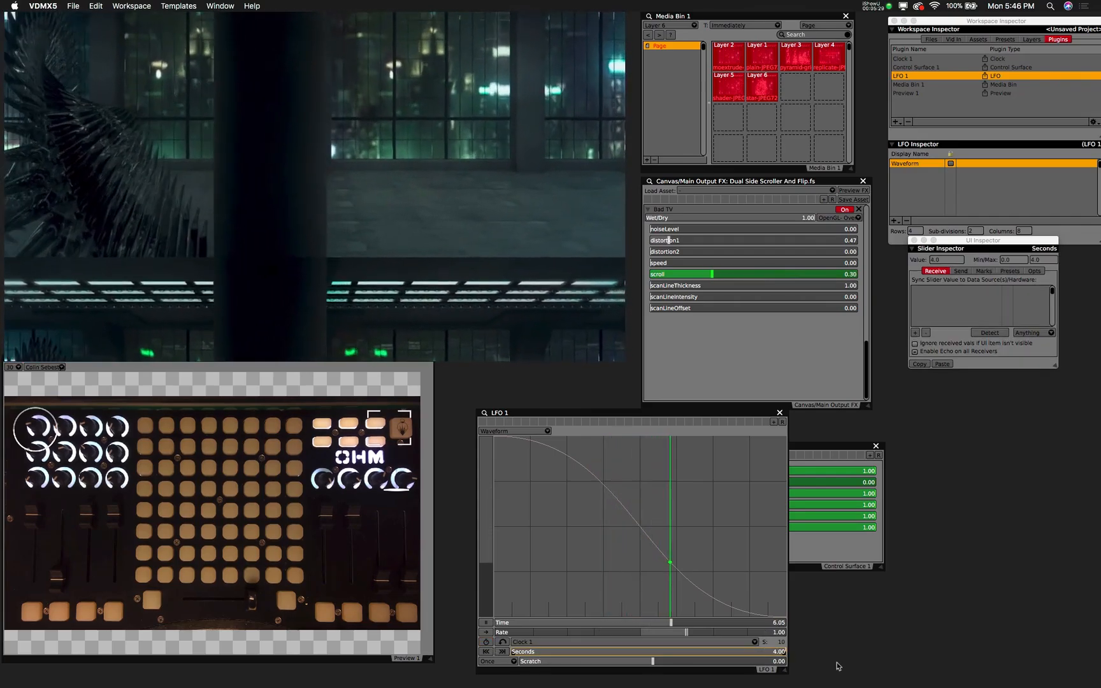
click(485, 651)
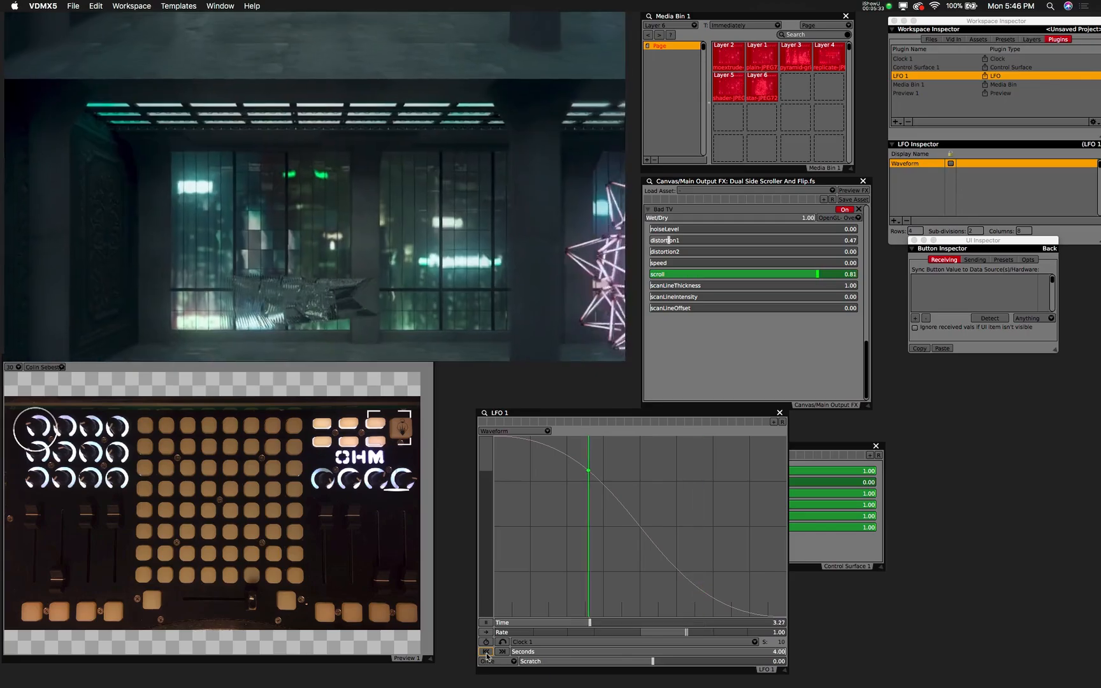
- Shorten LFO 1's length to about 2.08 seconds and restart it to test the scroll speed
click(501, 651)
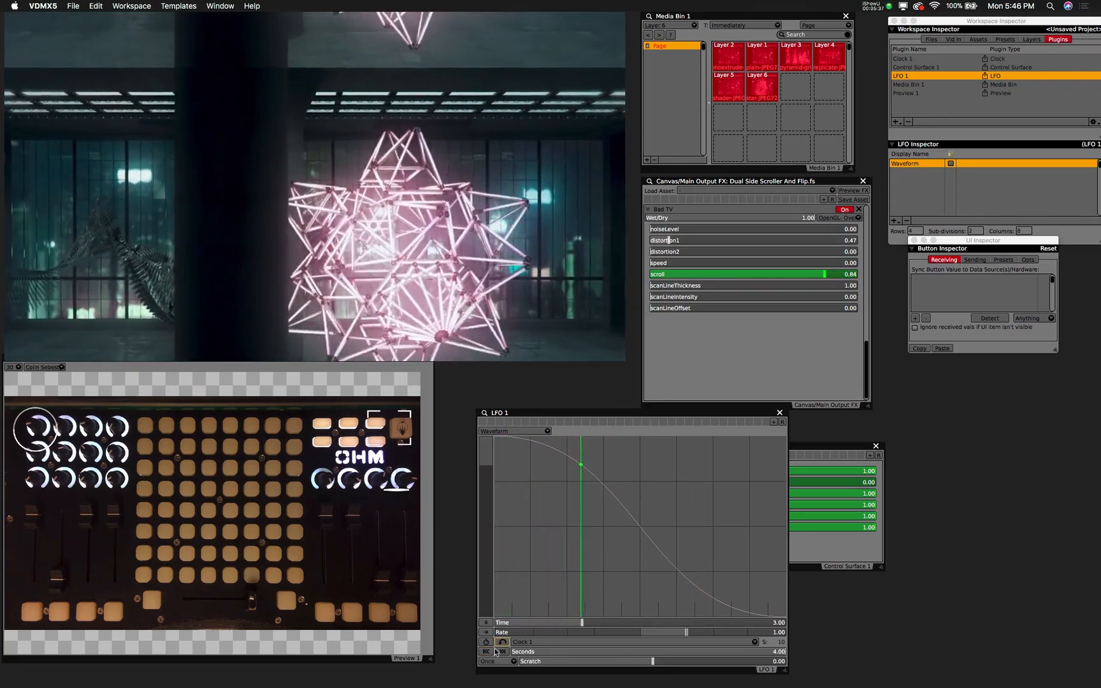
drag(685, 651, 663, 652)
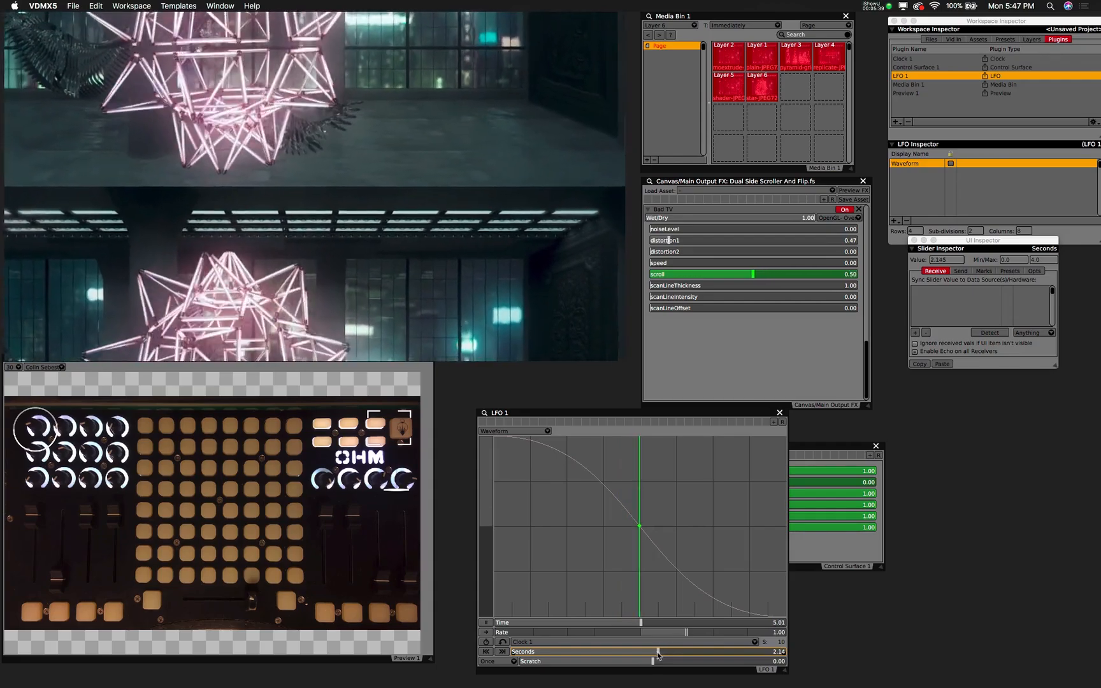
click(504, 643)
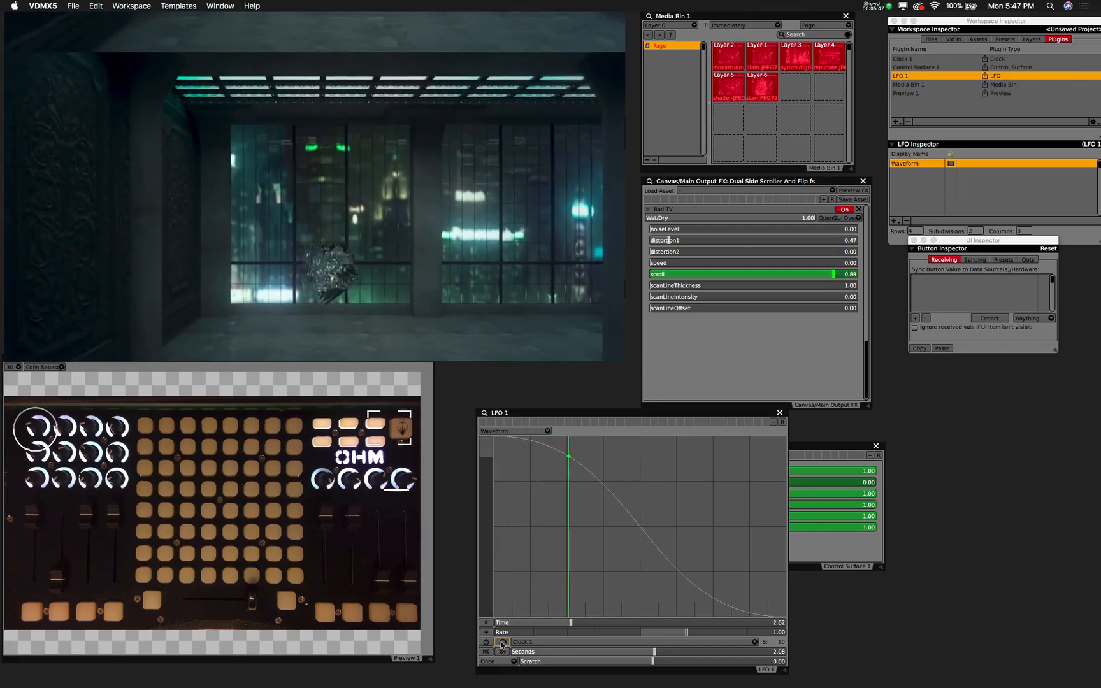
- Map LFO 1's Reset control to the hardware controller through MIDI detection, using channel 0 note 74
right_click(501, 644)
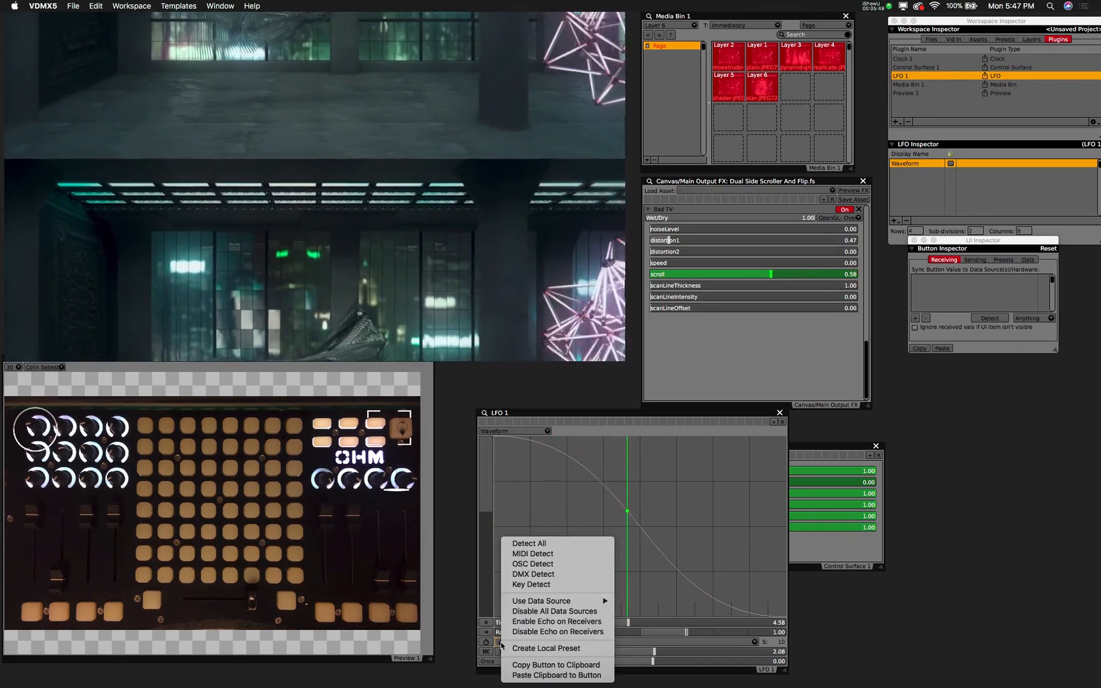
mouse_move(546, 604)
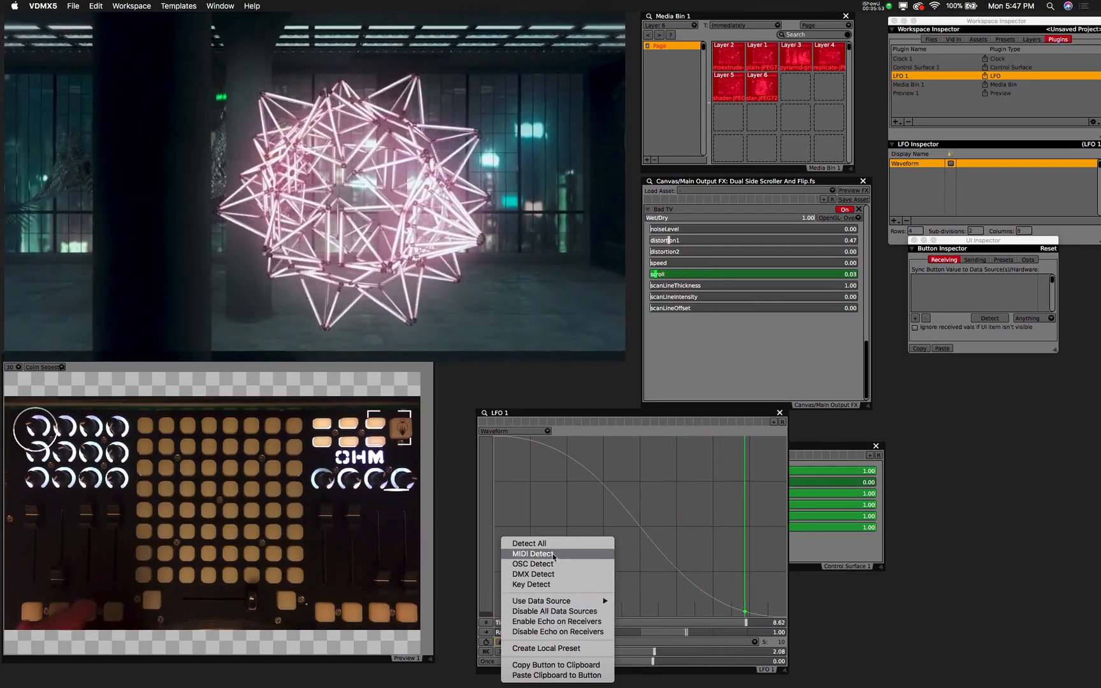
click(533, 554)
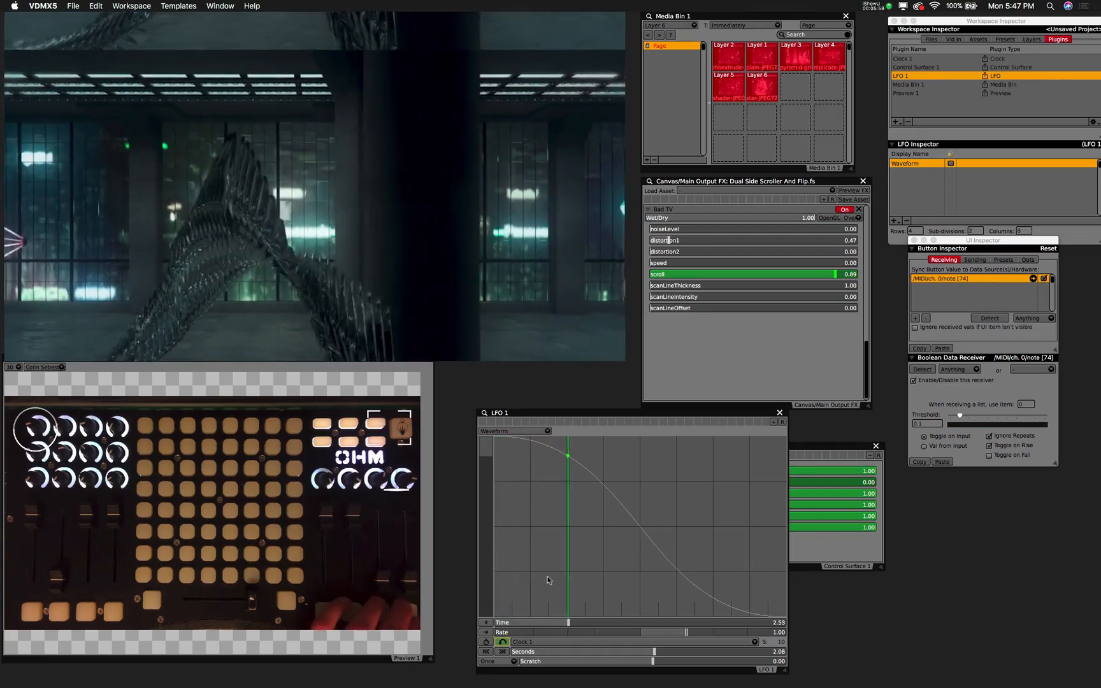
- Set LFO 1's length to about 1.04 seconds and its rate to 4.00
drag(605, 656, 574, 652)
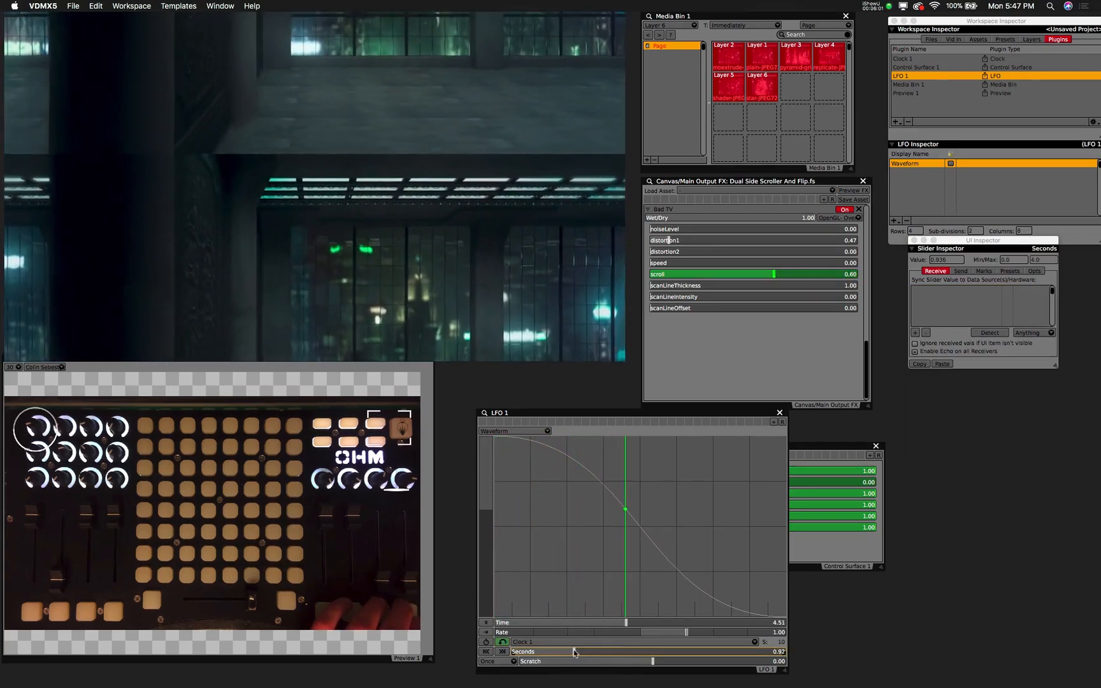
mouse_move(661, 623)
mouse_down()
mouse_move(650, 626)
mouse_move(663, 631)
mouse_up()
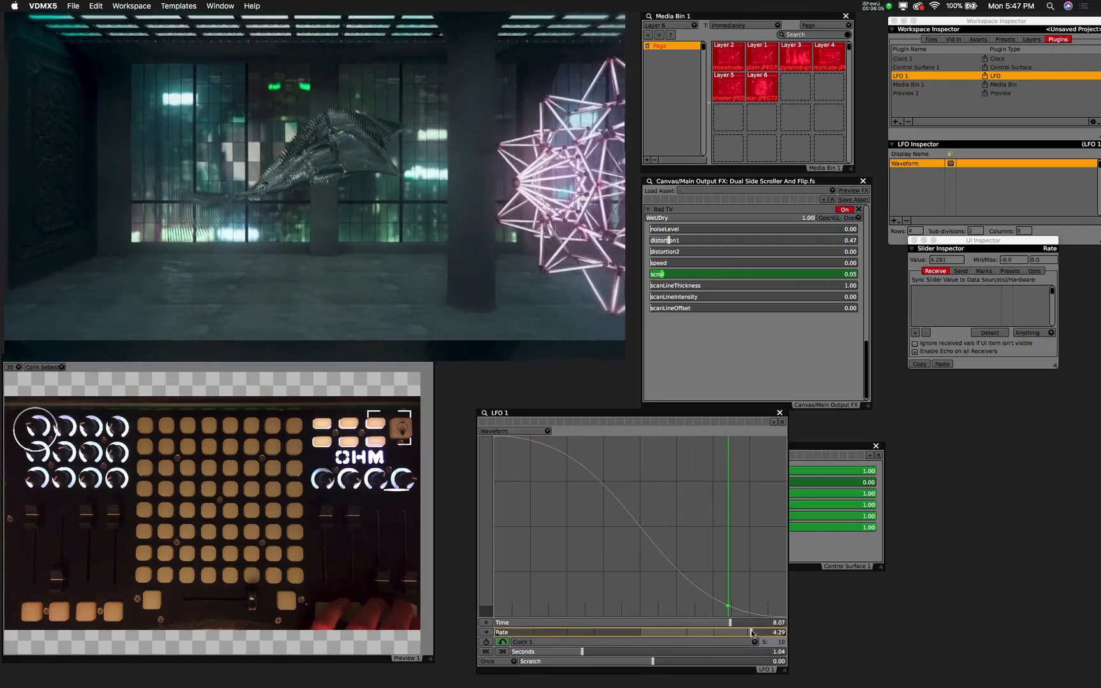
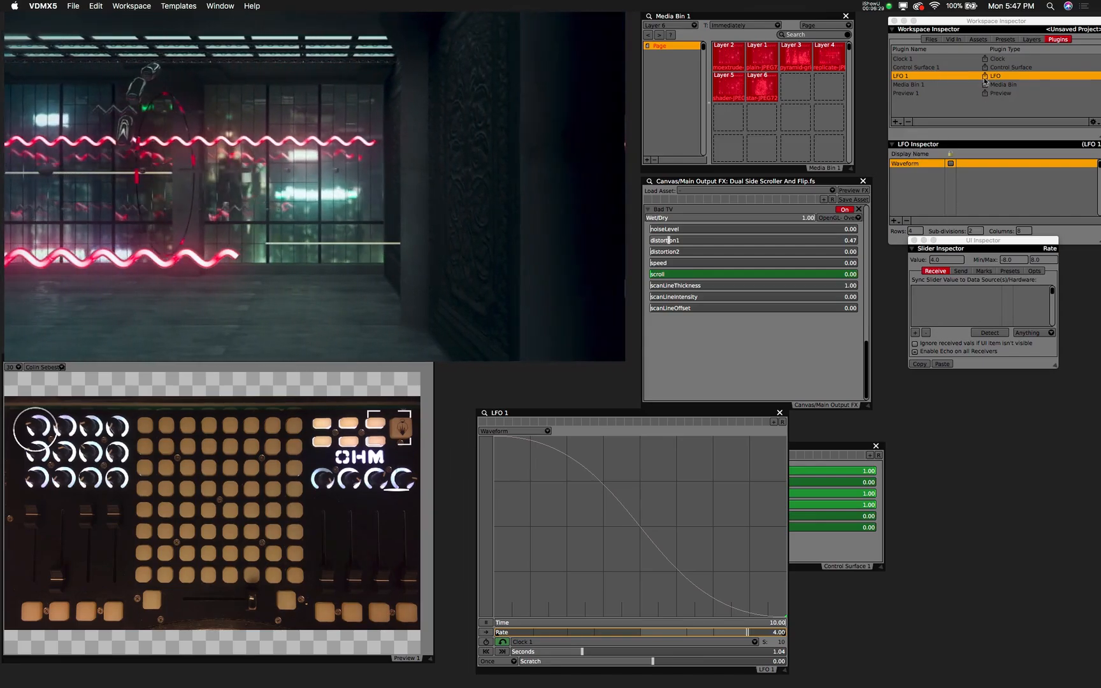
- Search the video effect assets for "impossib" and add Impossible Tunnel.qtz below Bad TV in the Canvas/Main Output FX chain
click(977, 39)
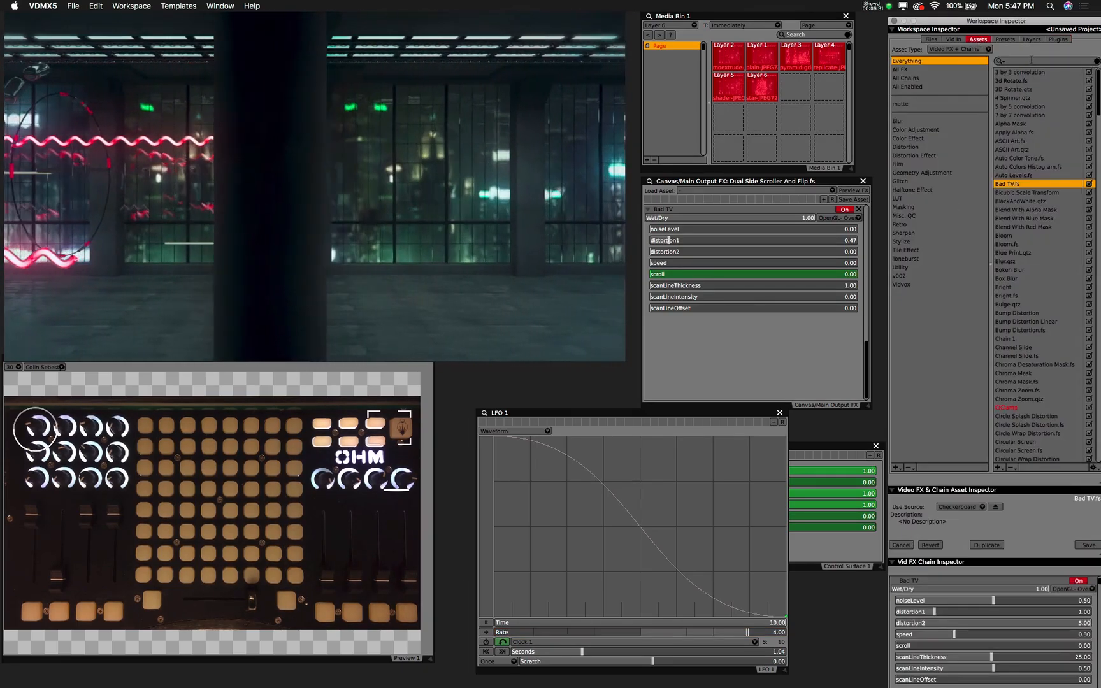
click(1033, 61)
text(impos)
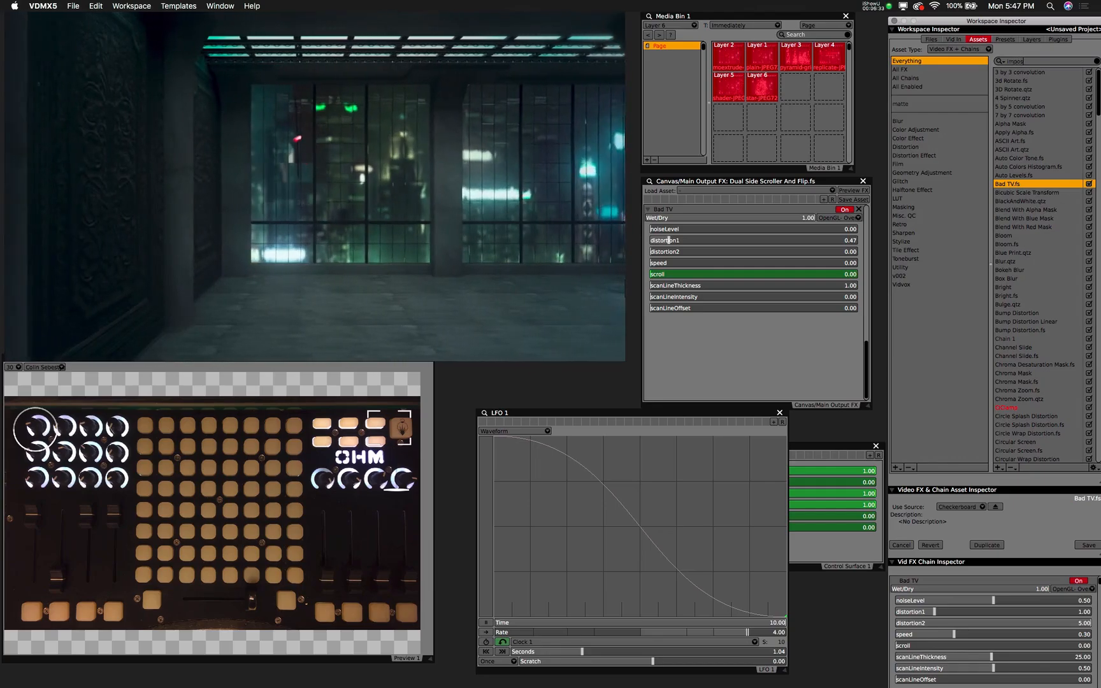
text(sibi)
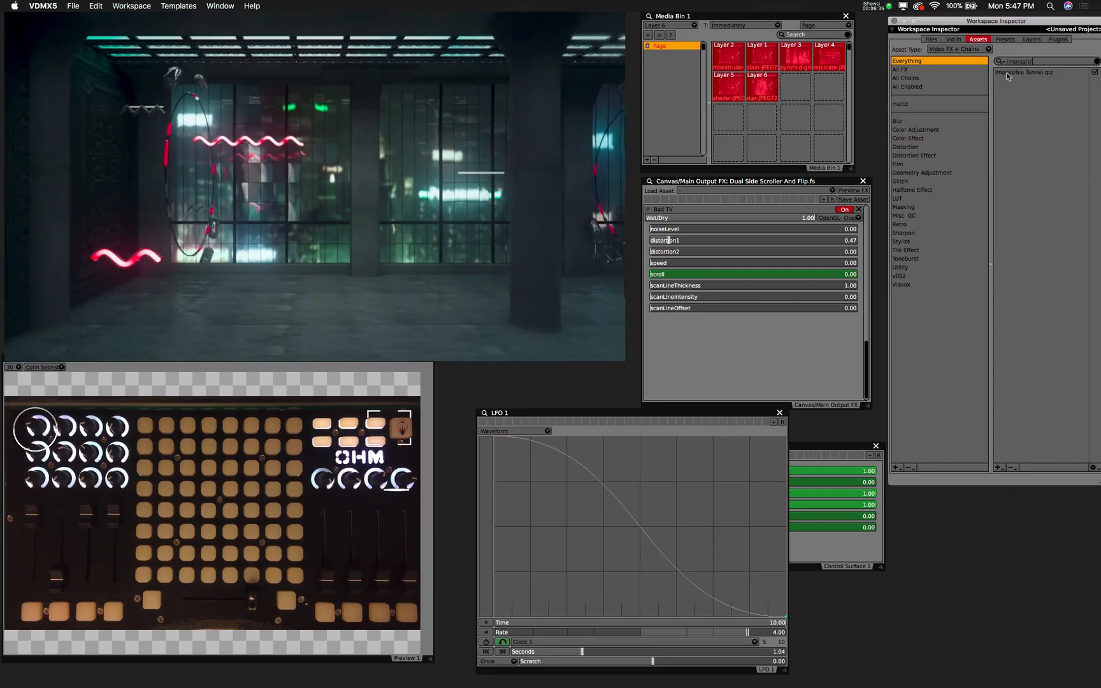
drag(1006, 72, 748, 321)
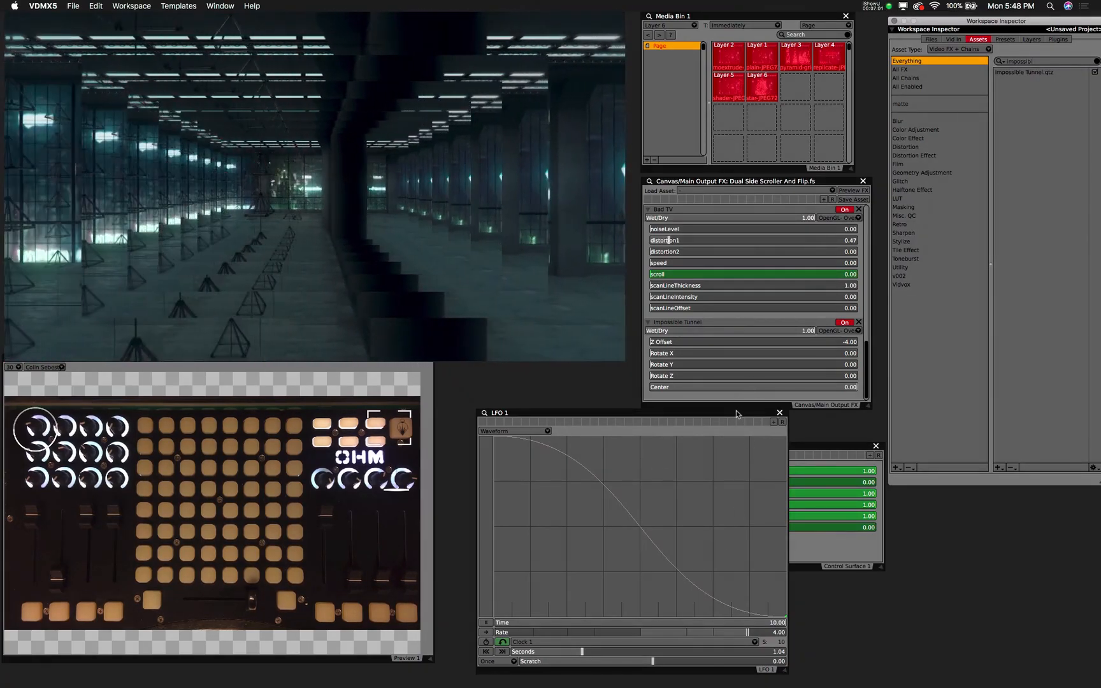
- Set the Impossible Tunnel Z Offset to 0.00 and move the LFO 1 window clear of Control Surface 1
drag(737, 412, 584, 387)
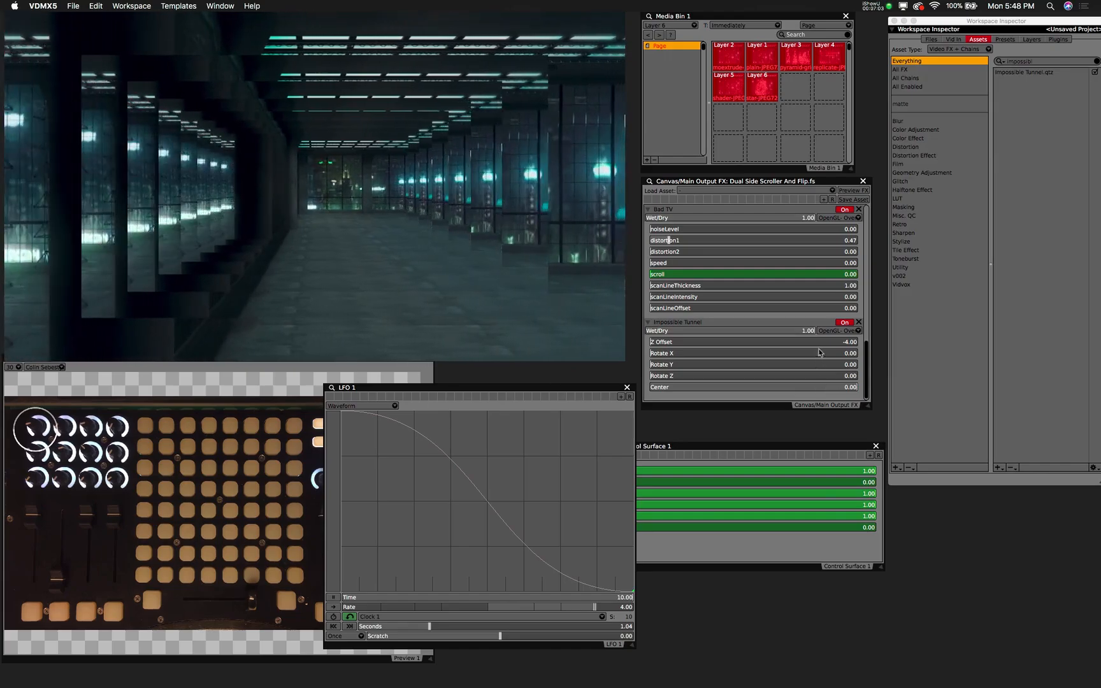
drag(826, 343, 867, 371)
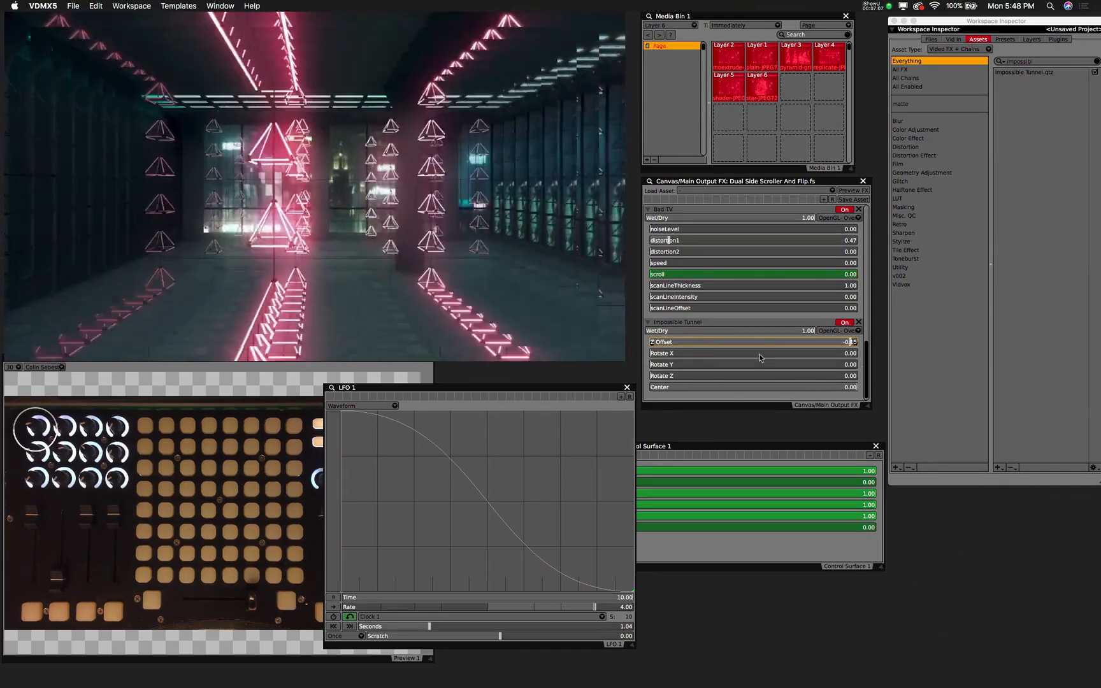
drag(759, 354, 861, 390)
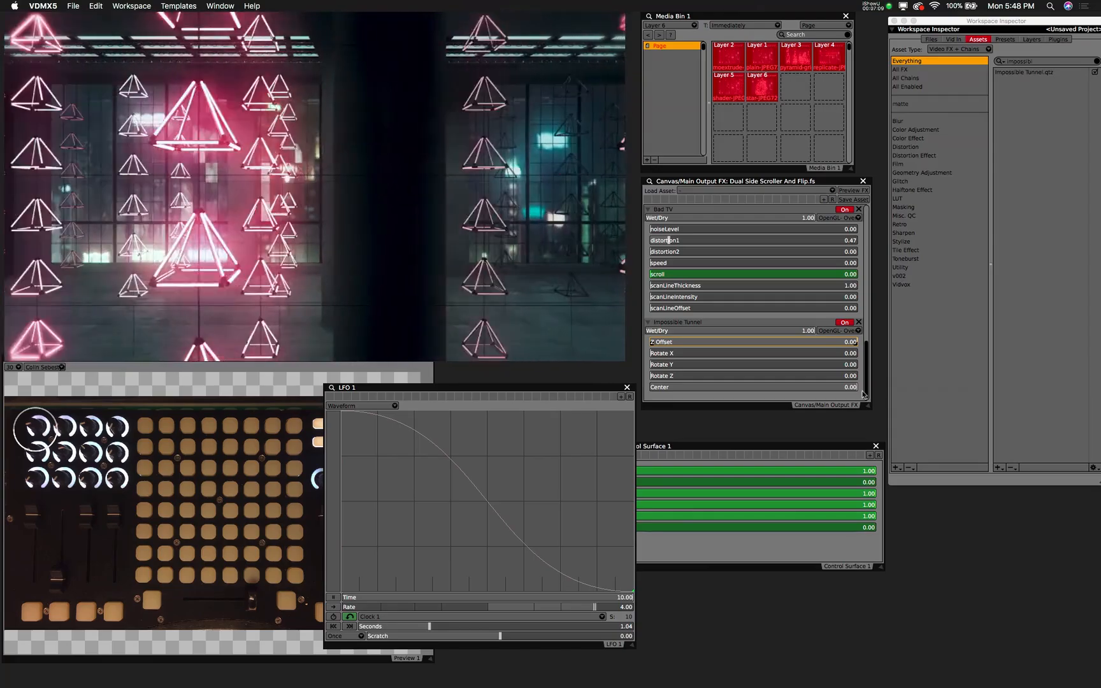
drag(584, 392, 516, 387)
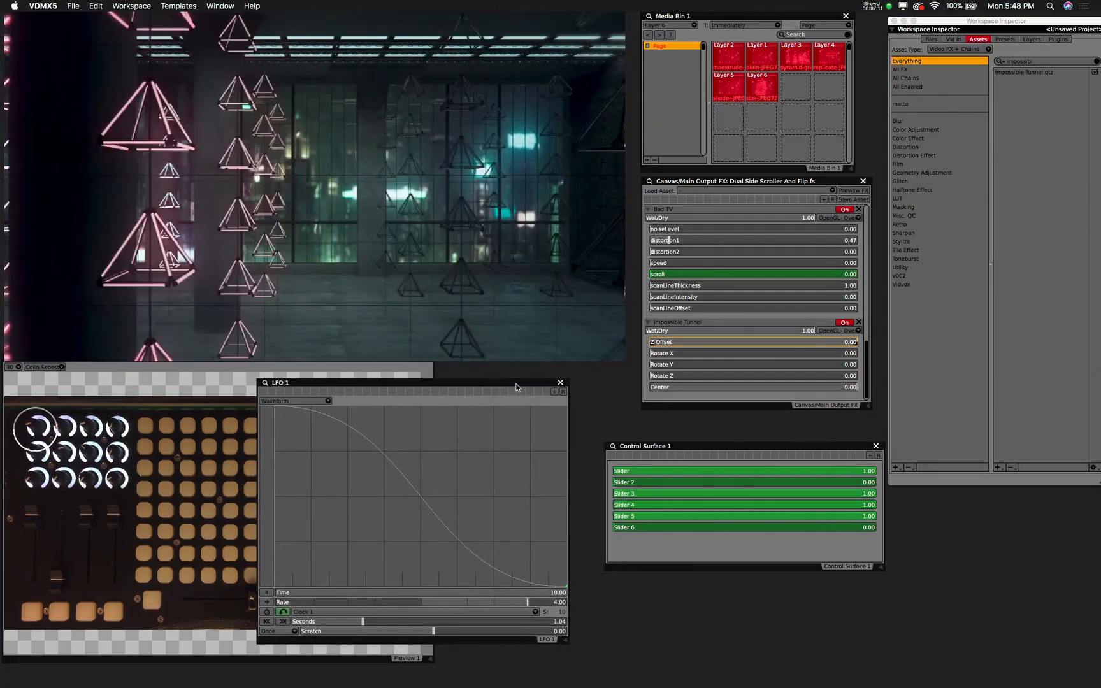
- Add a second LFO plugin to the workspace
click(953, 40)
click(931, 40)
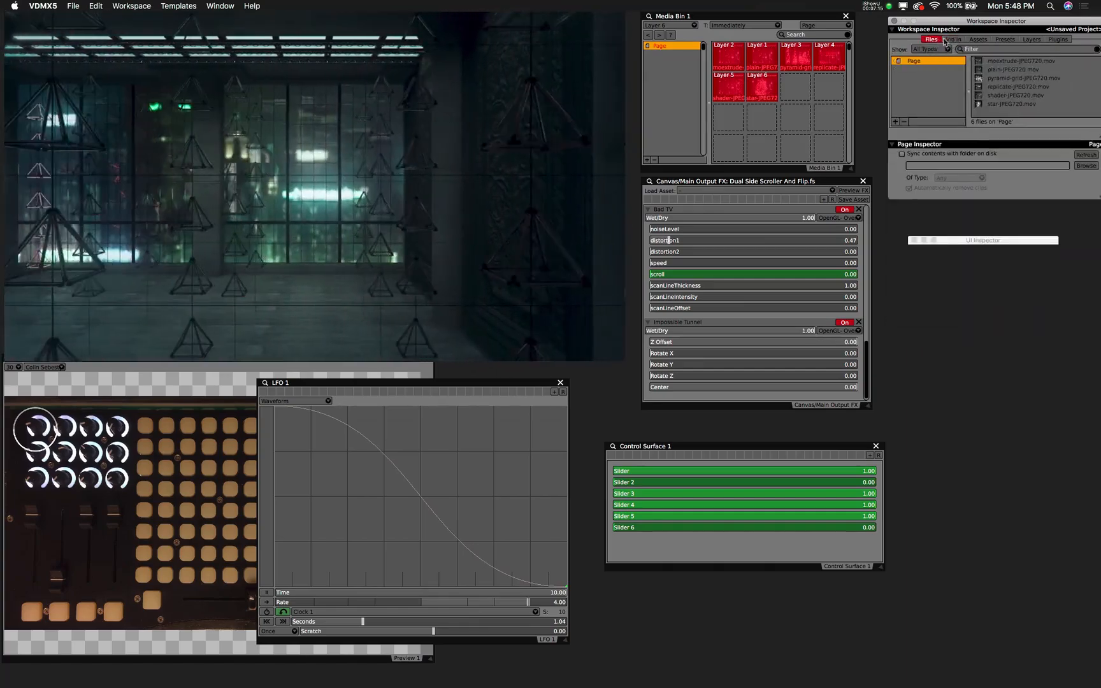
click(959, 41)
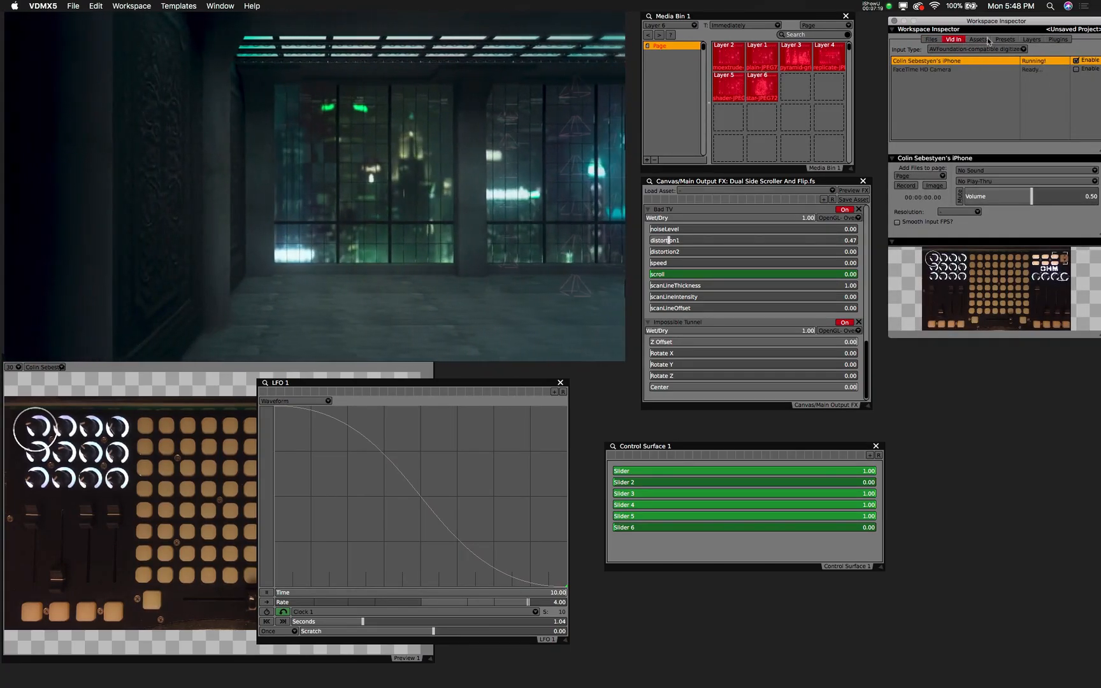
click(1032, 39)
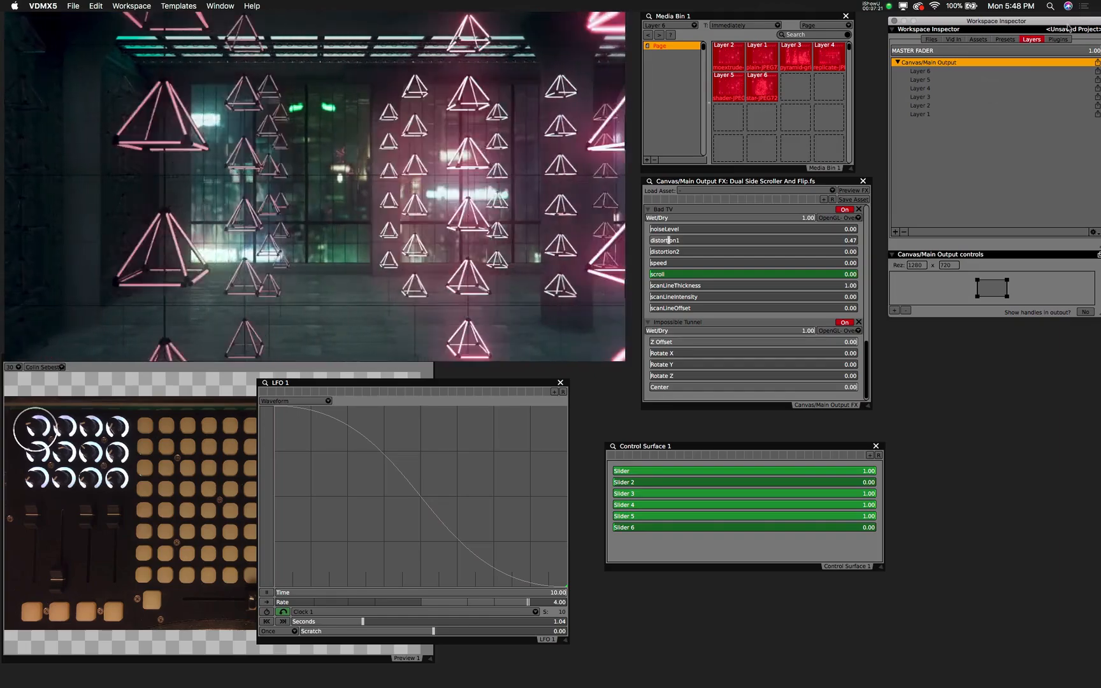
click(1057, 40)
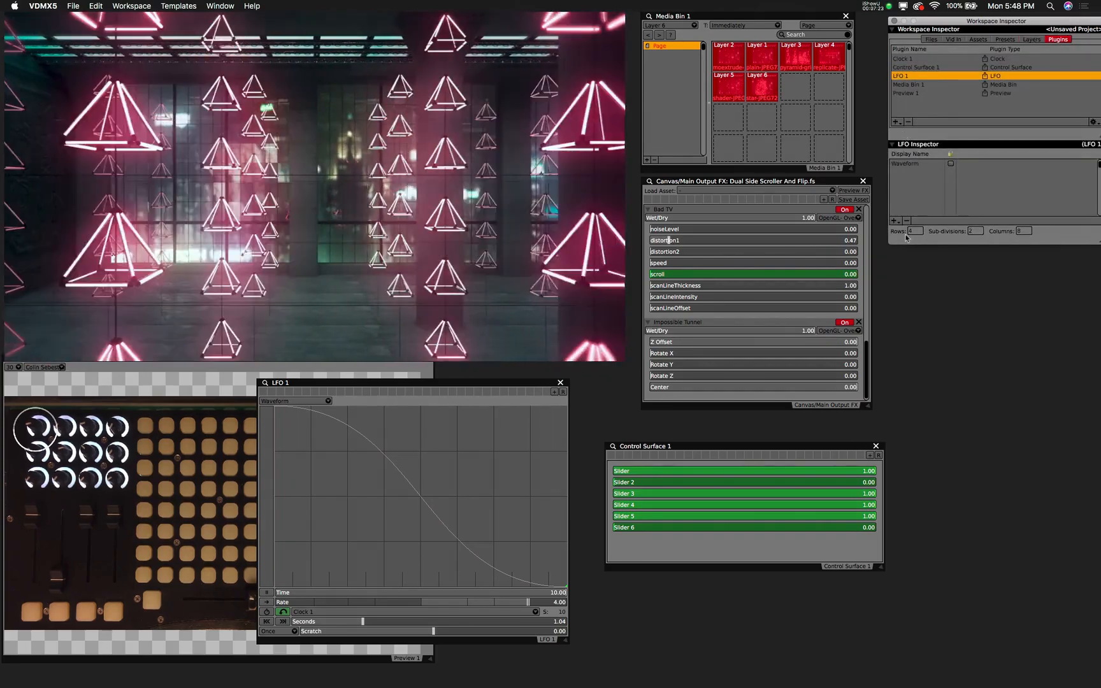
click(894, 220)
key(Escape)
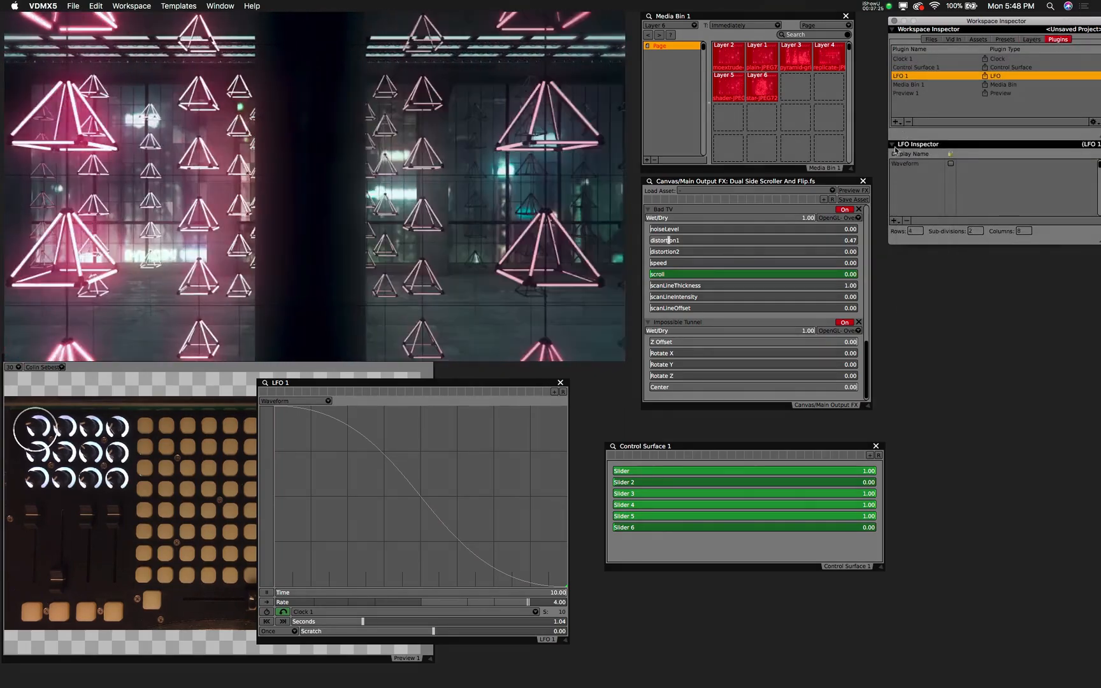
click(895, 122)
click(913, 208)
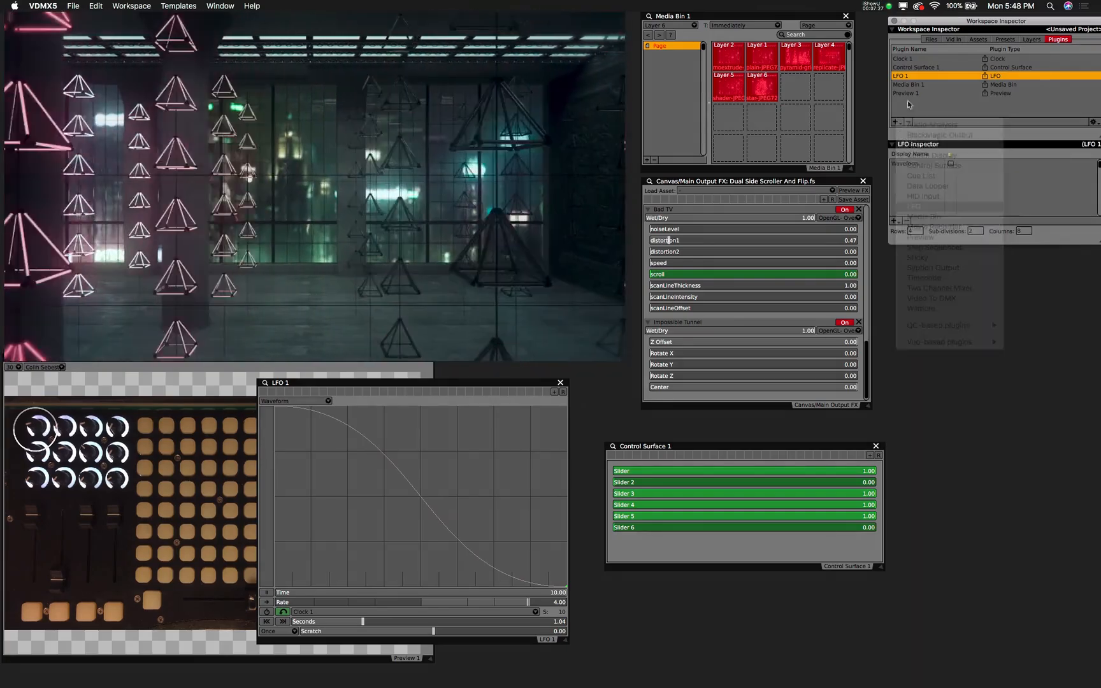
- Remove the Ramp, Cosine and Sine entries from LFO 2 and select its remaining Waveform
click(905, 190)
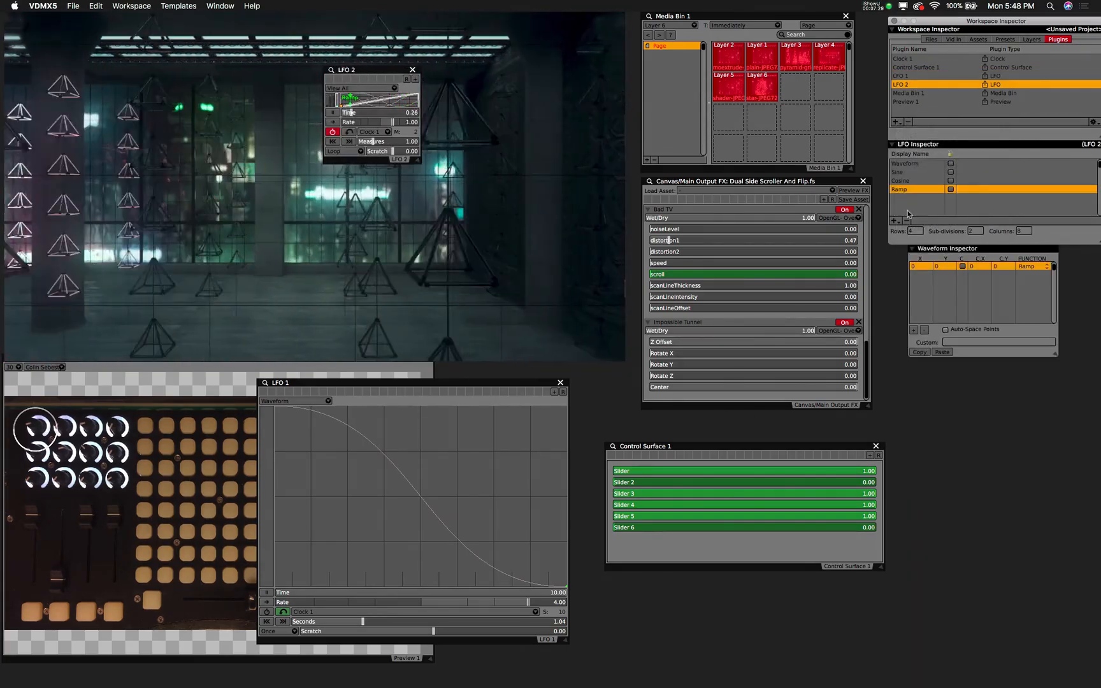
click(907, 220)
click(905, 181)
click(907, 220)
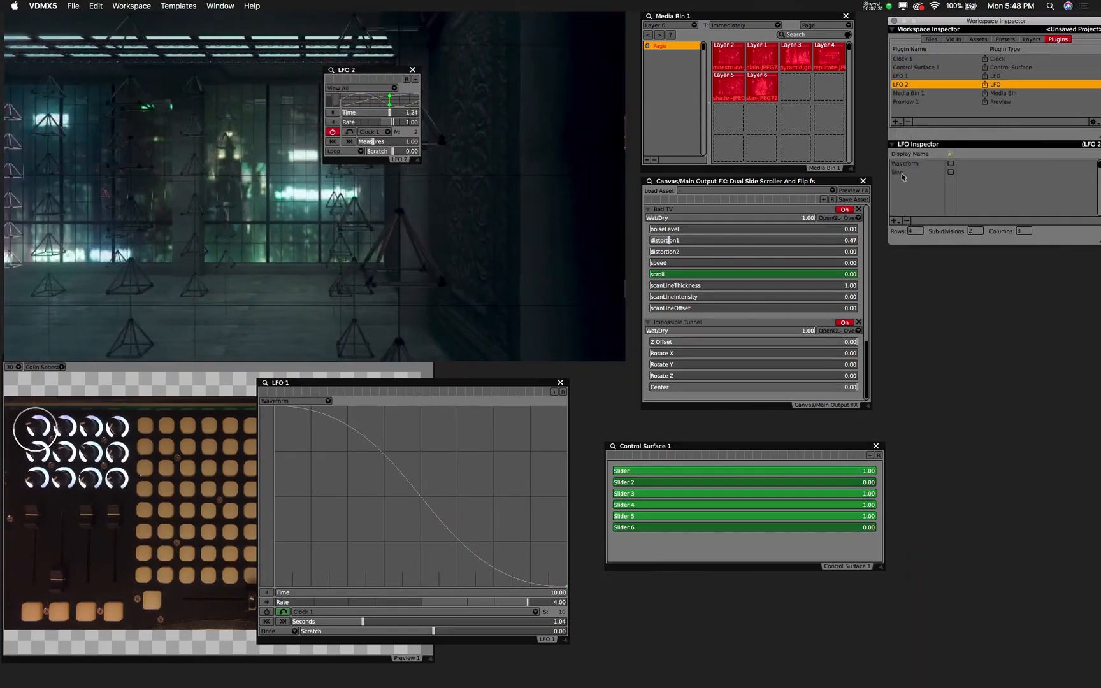
click(902, 173)
click(907, 220)
click(903, 163)
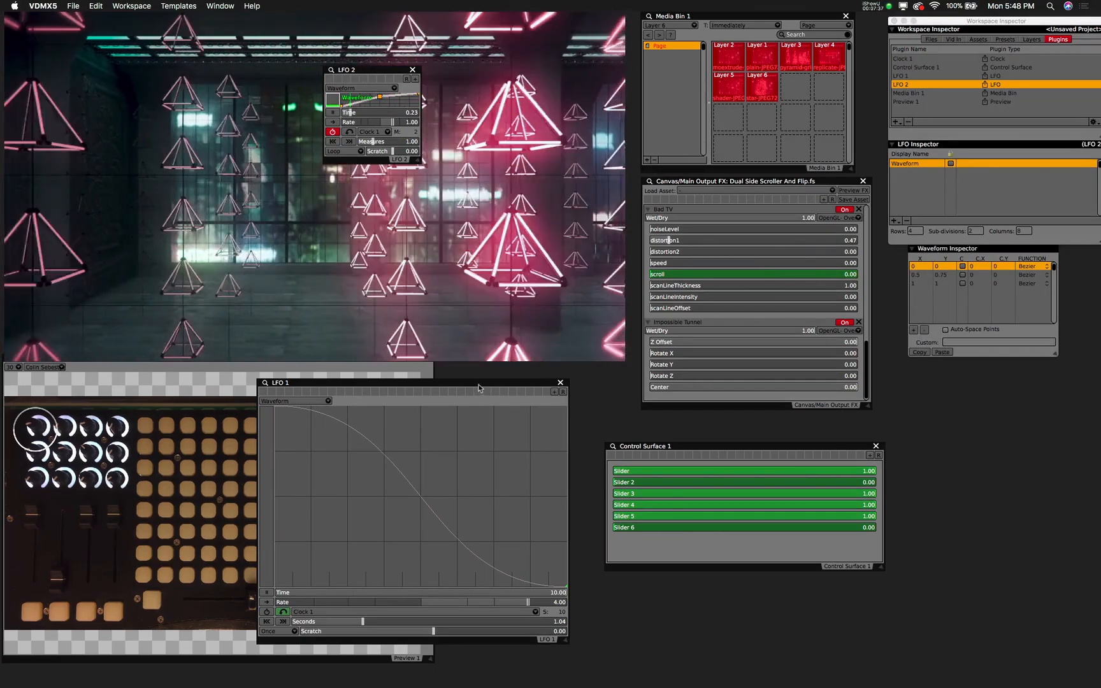
- Shrink and reposition the LFO 1 window, bring the Workspace Inspector fully into view, and enlarge the LFO 2 window
mouse_move(487, 383)
mouse_down()
mouse_move(637, 424)
mouse_move(532, 281)
mouse_move(512, 385)
mouse_move(494, 375)
mouse_up()
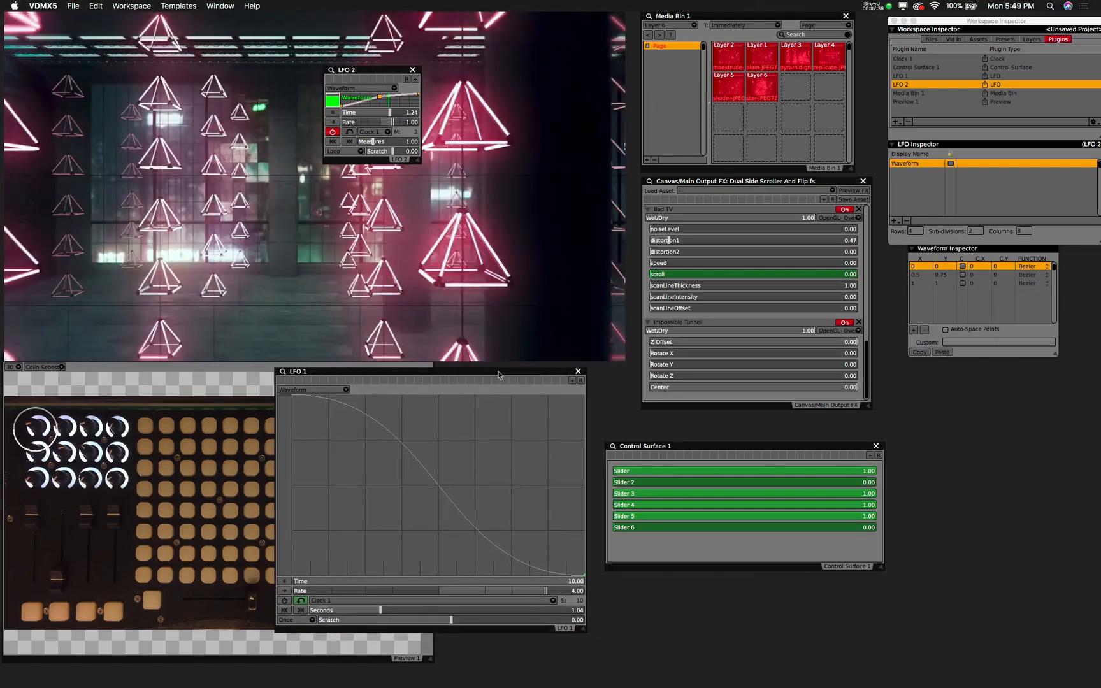
click(923, 84)
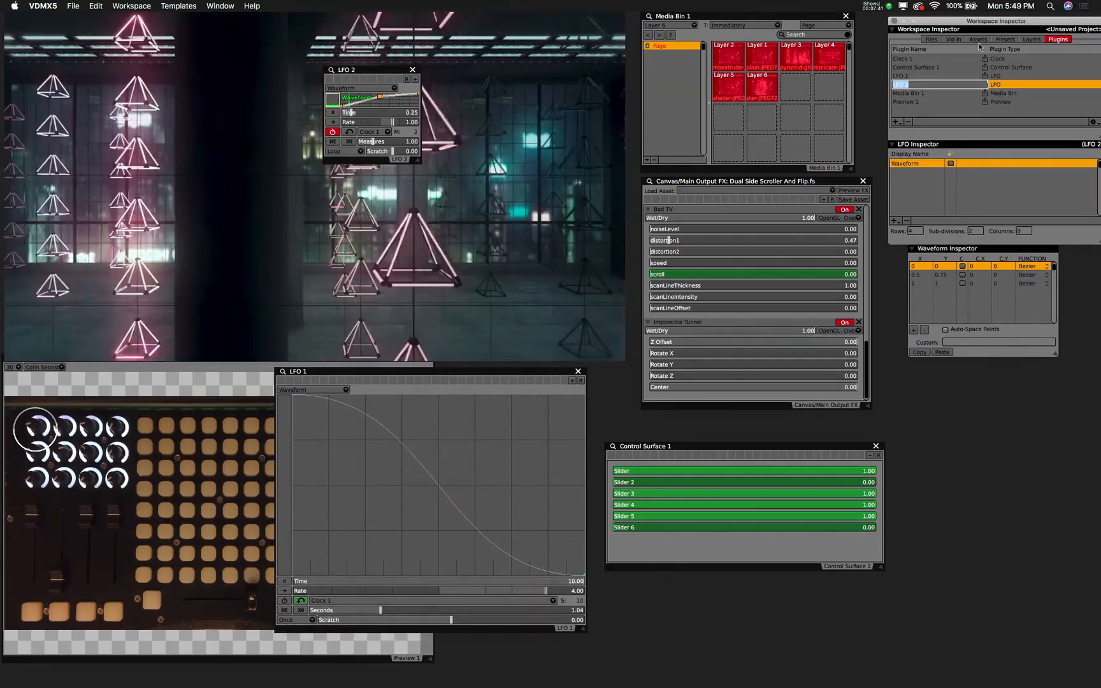
drag(945, 21, 917, 16)
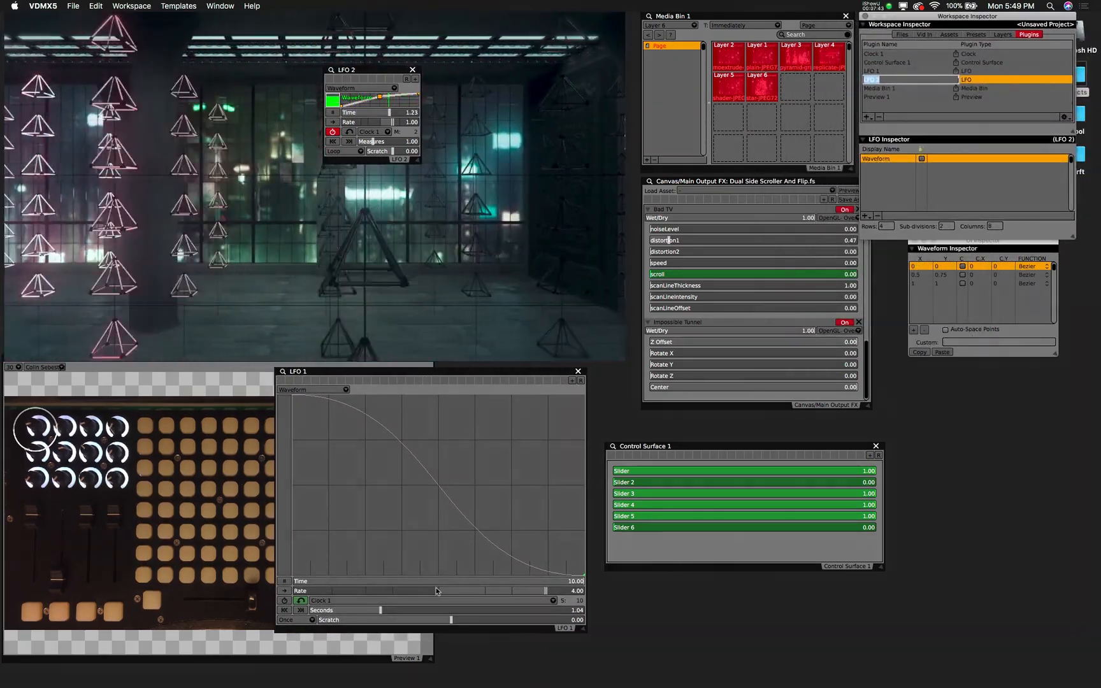
drag(551, 601, 594, 522)
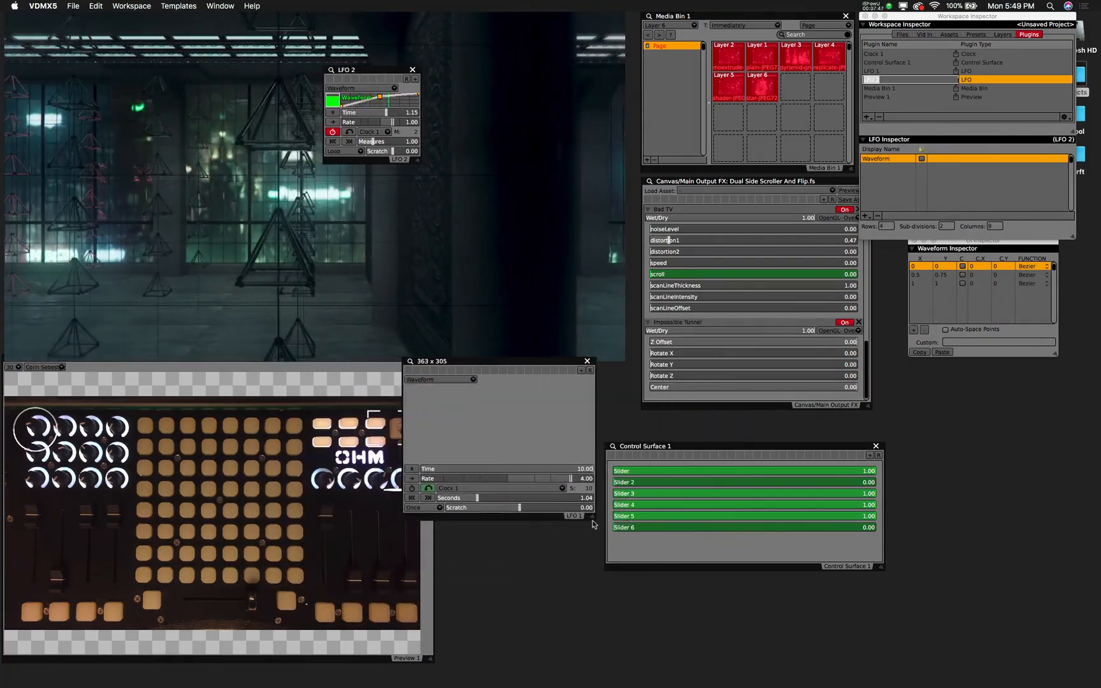
click(955, 97)
click(956, 79)
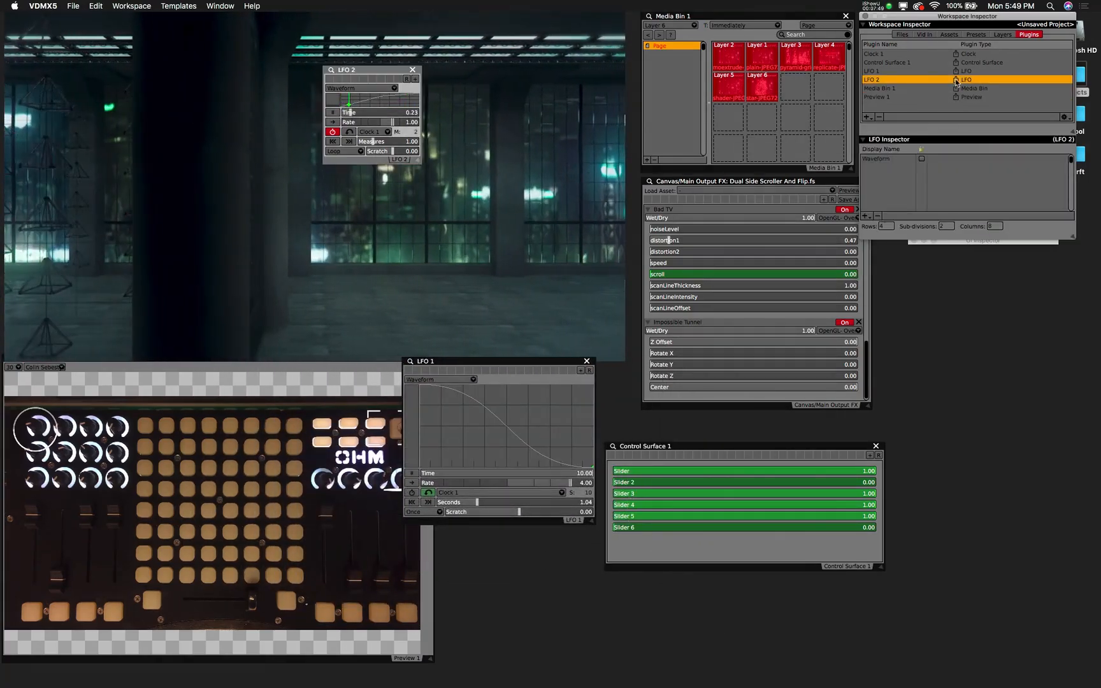
drag(419, 162, 613, 321)
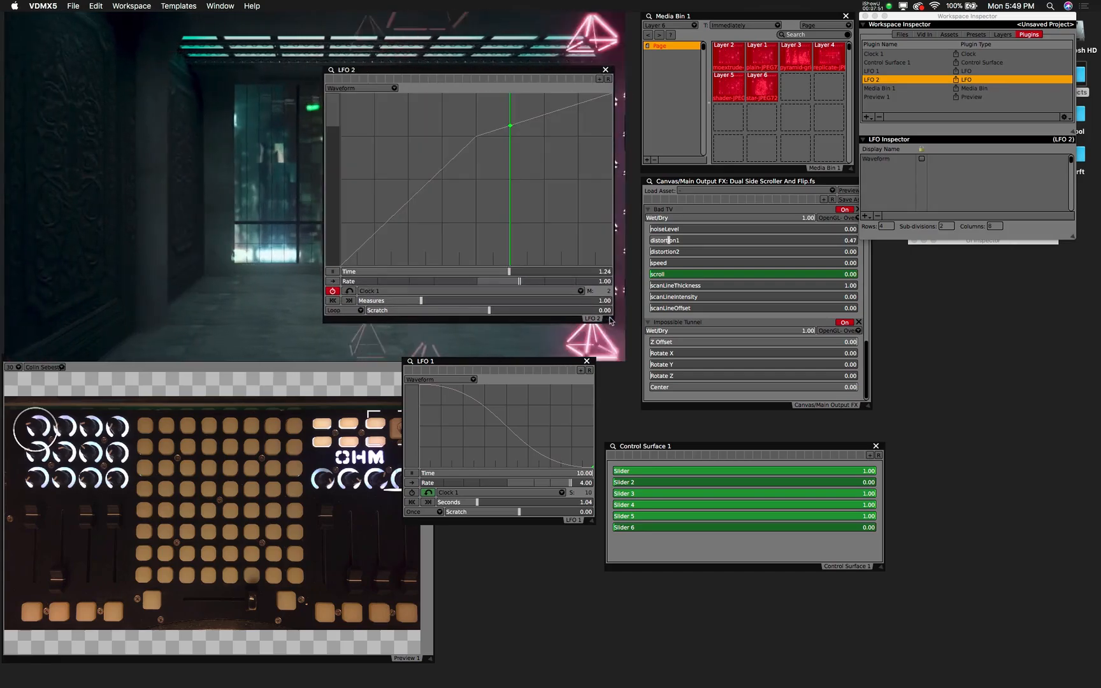
- Delete LFO 2's middle waveform point and make it a falling line, with Y 1 at the start and Y 0 at the end
click(476, 138)
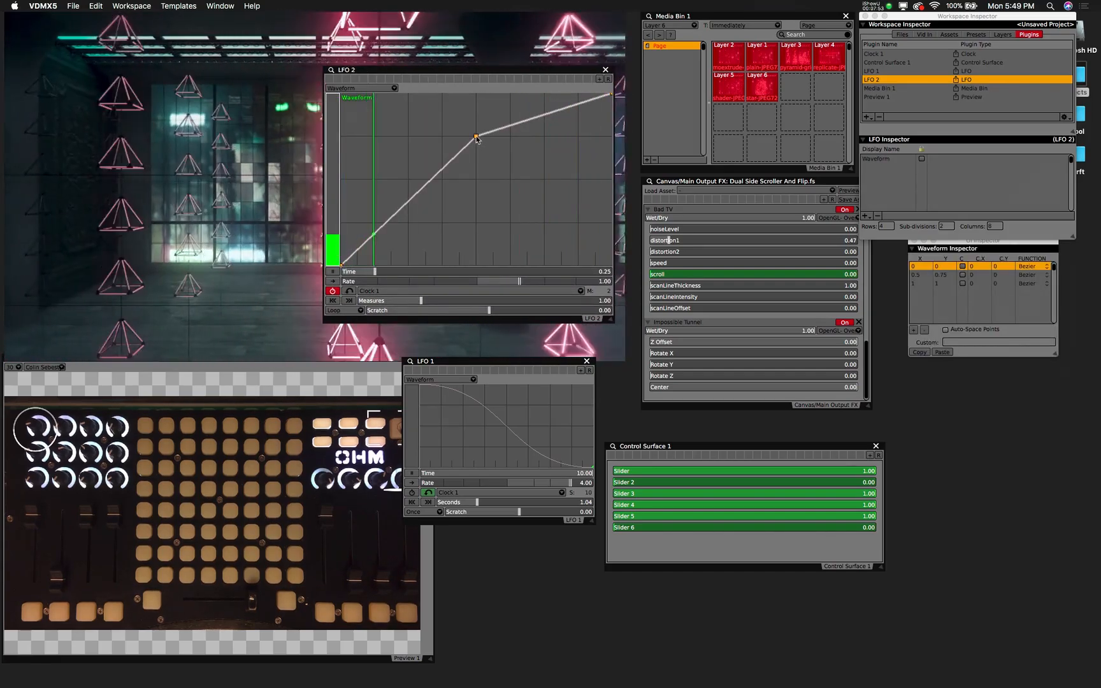
click(924, 329)
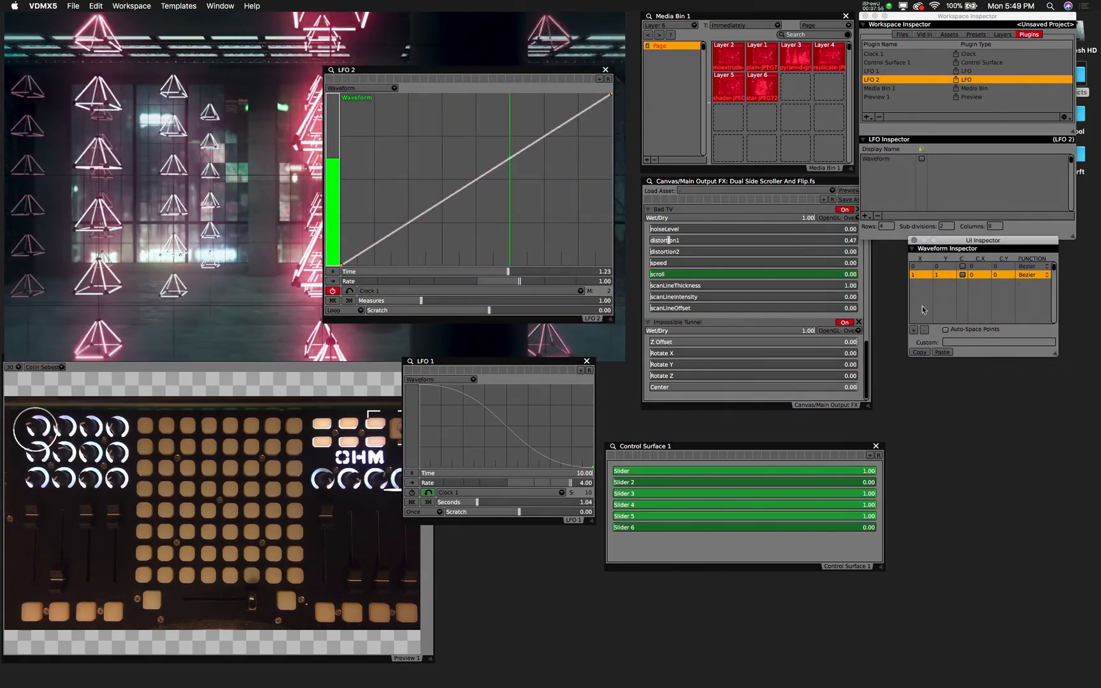
click(920, 267)
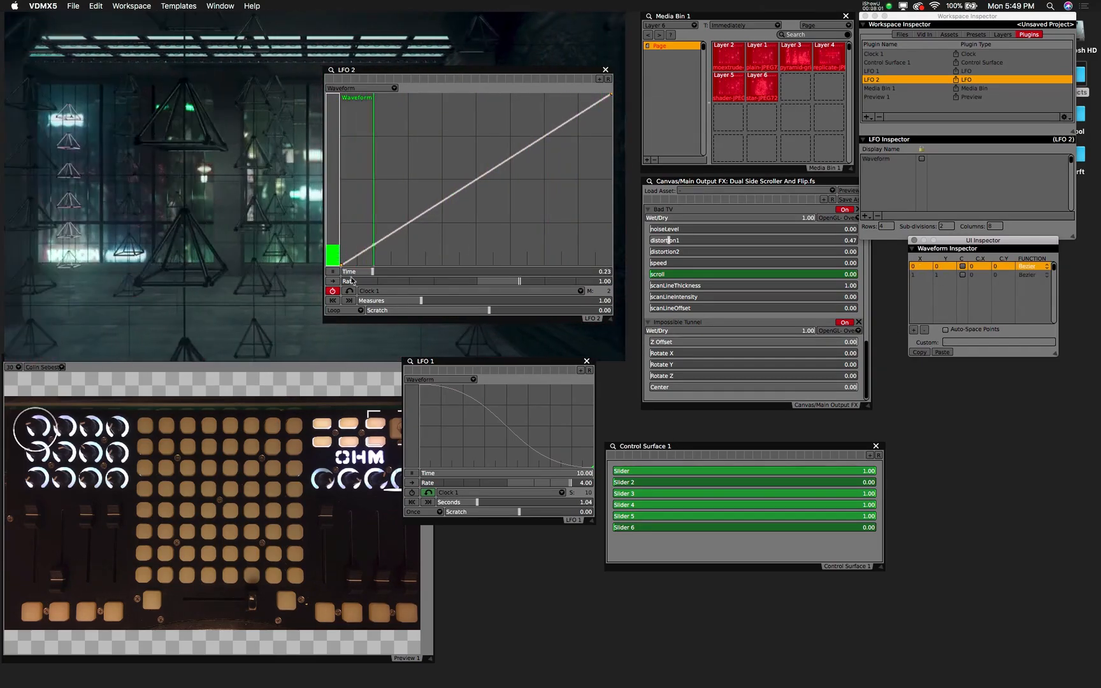
click(348, 257)
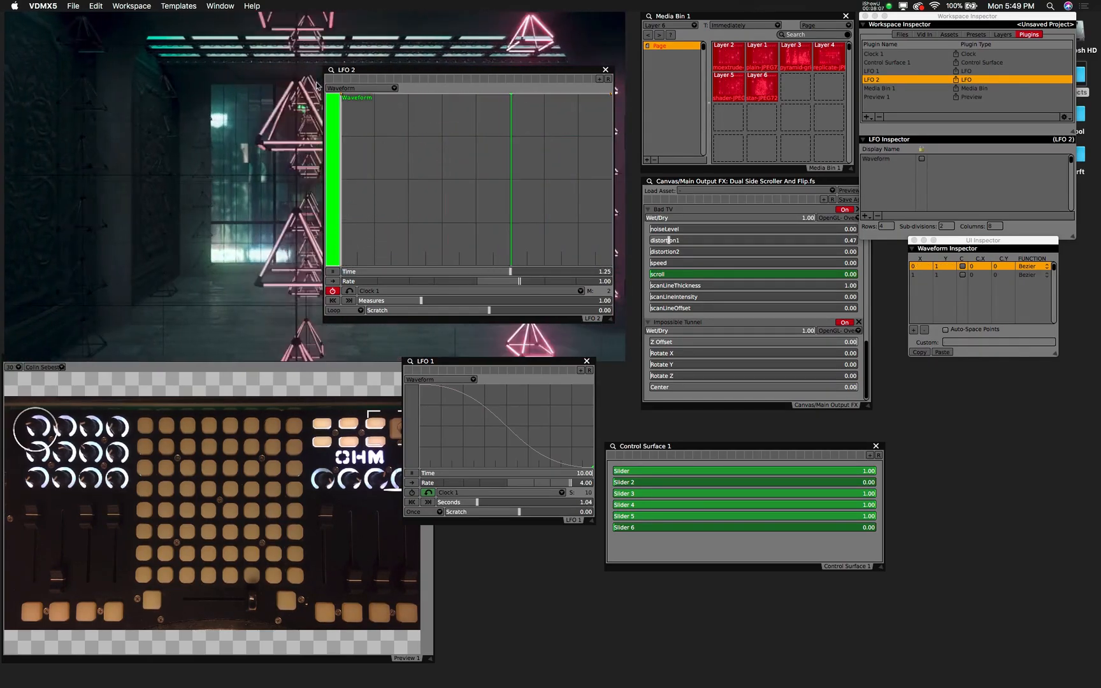
double_click(936, 275)
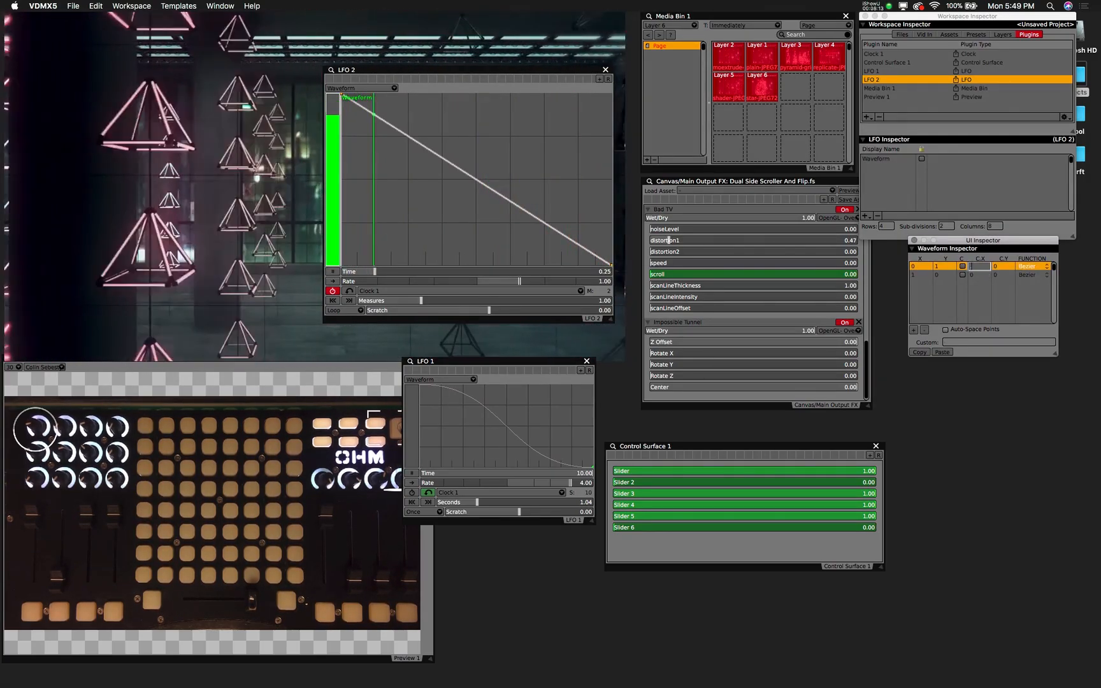
- Enable curve control on both LFO 2 waveform points and set each to C.X 0.5 and C.Y 0
click(1034, 266)
click(984, 265)
click(963, 266)
click(963, 275)
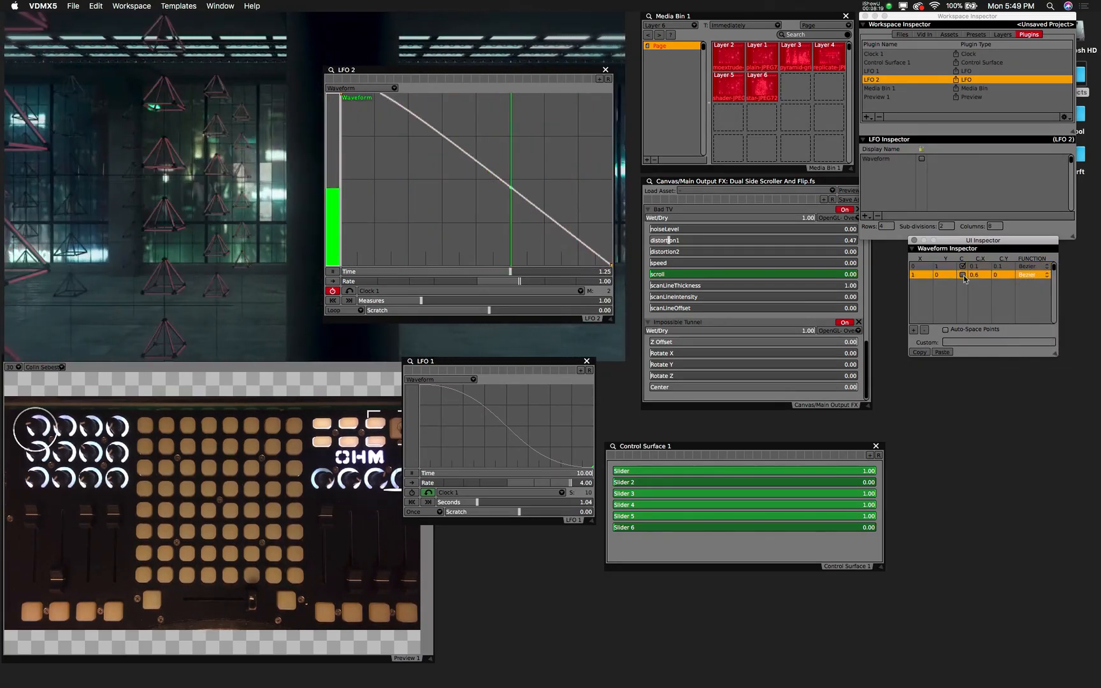
click(973, 267)
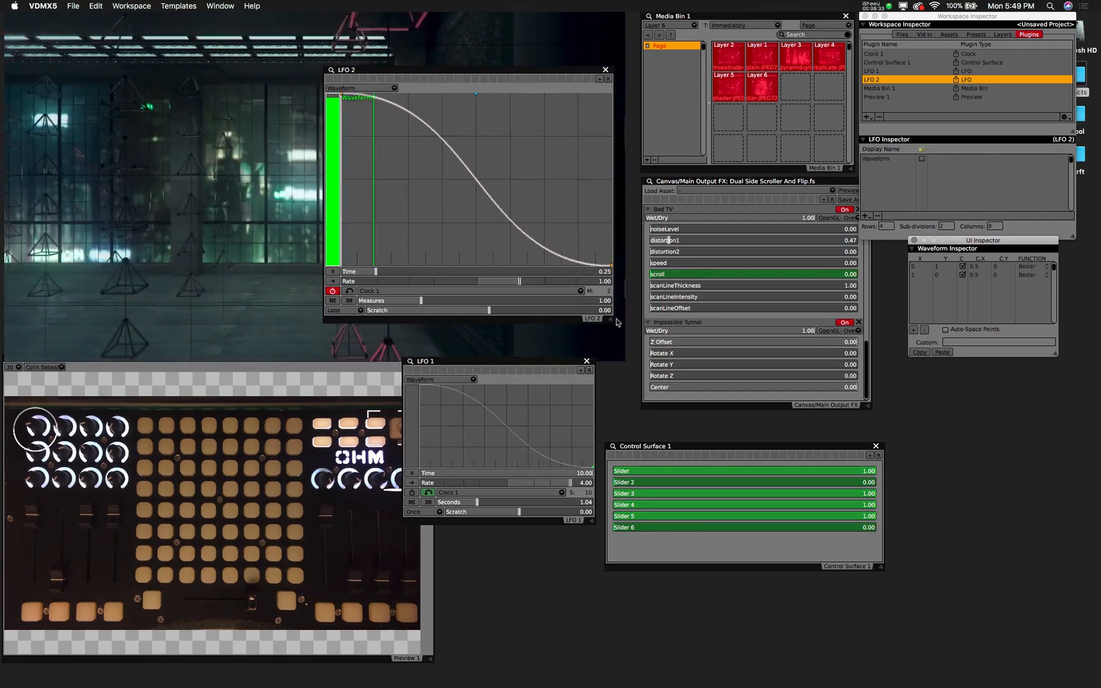
- Shrink LFO 2 and move it off the video preview, and set it to Once, timing in Seconds and a rate of 4.00
drag(610, 320, 597, 245)
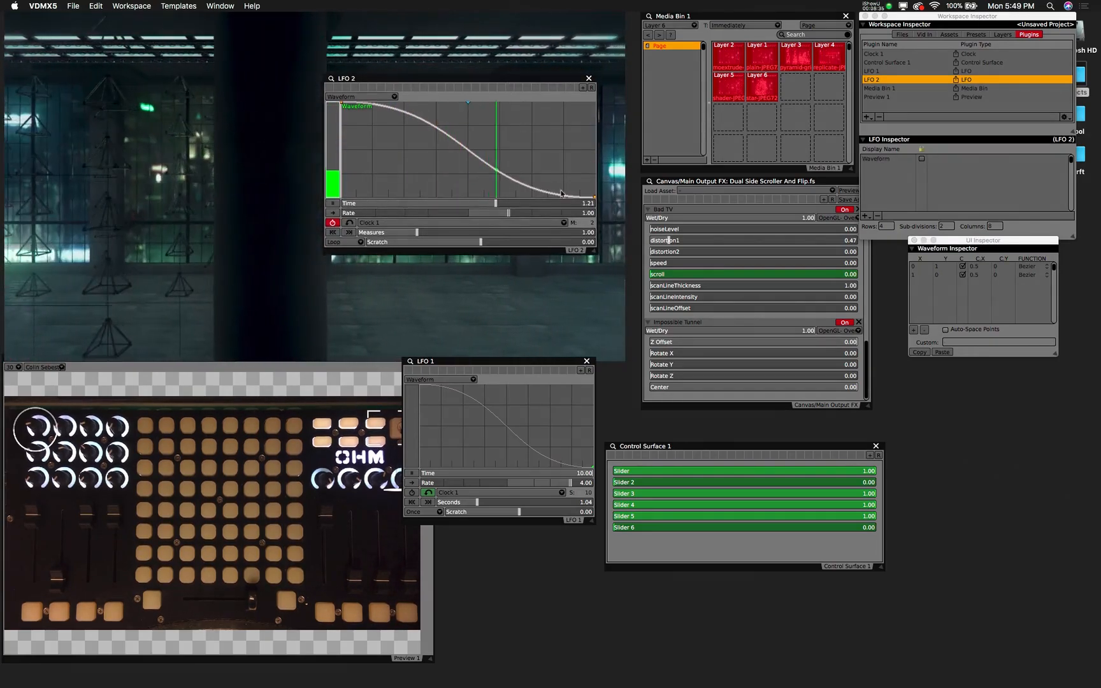
drag(465, 77, 961, 423)
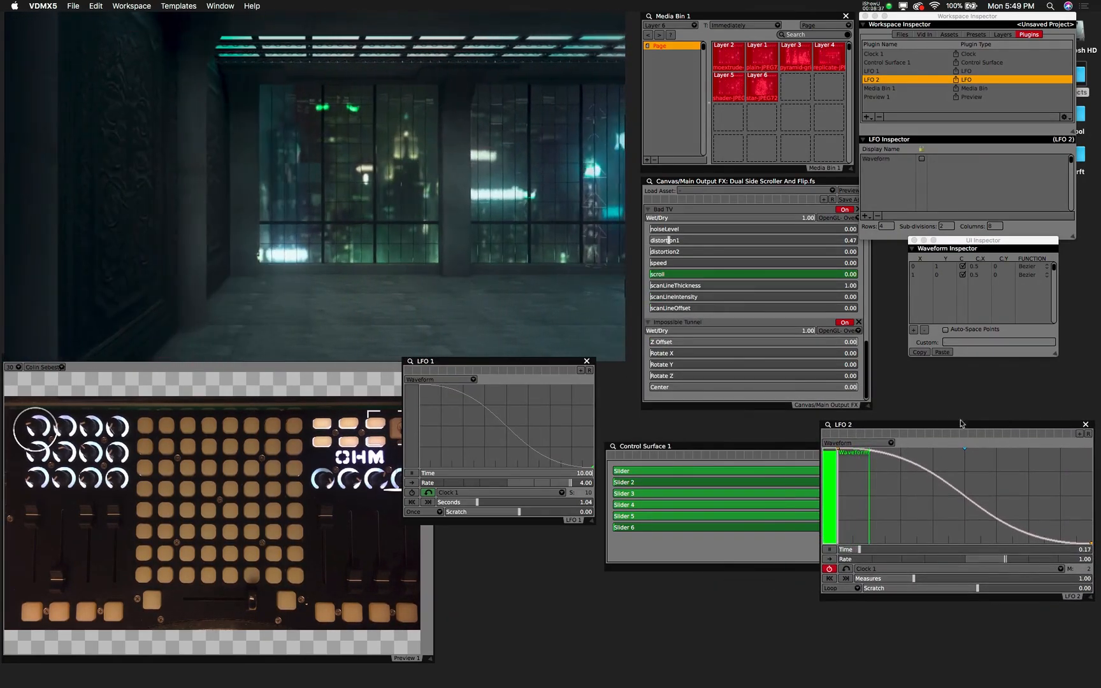
click(859, 589)
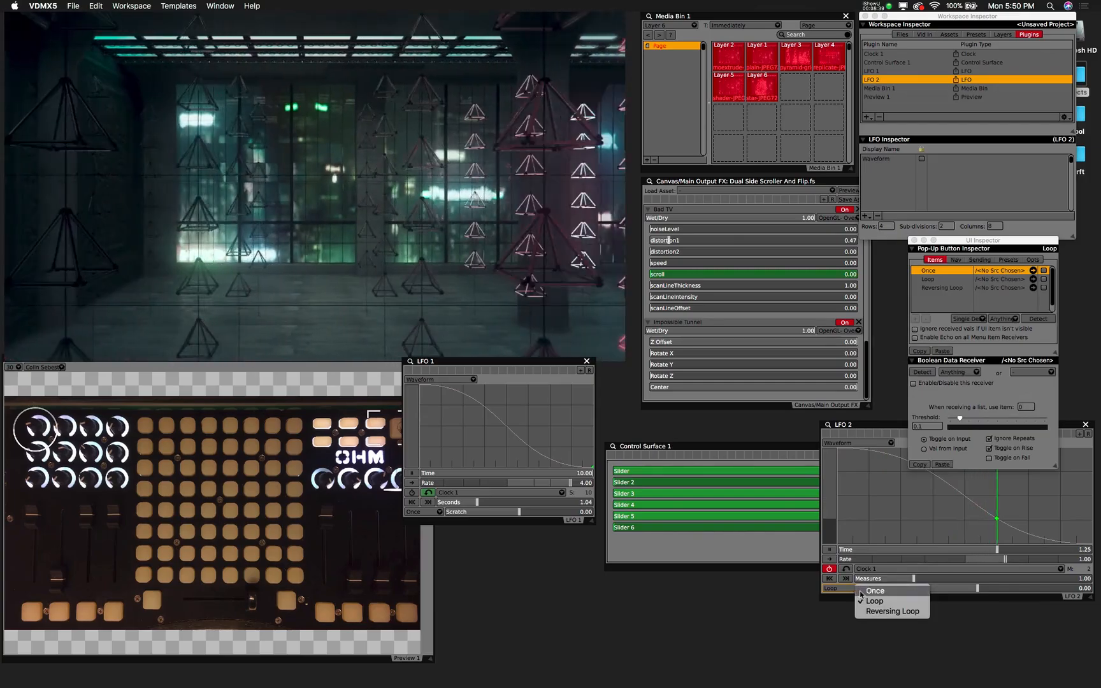
click(866, 590)
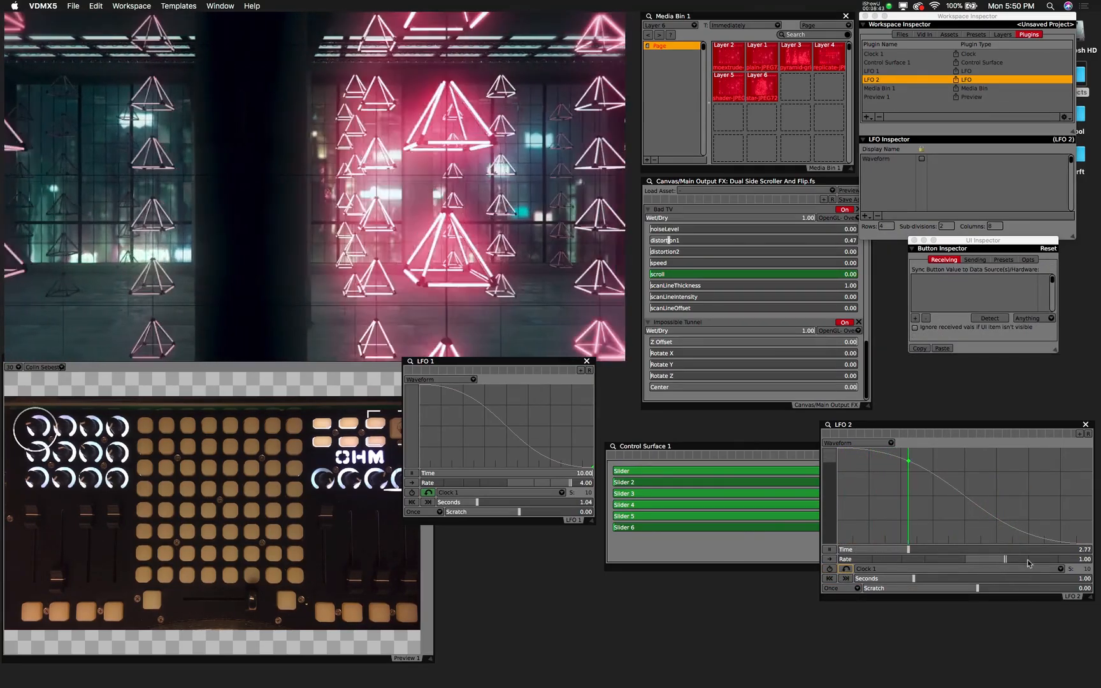
drag(1027, 560, 1058, 560)
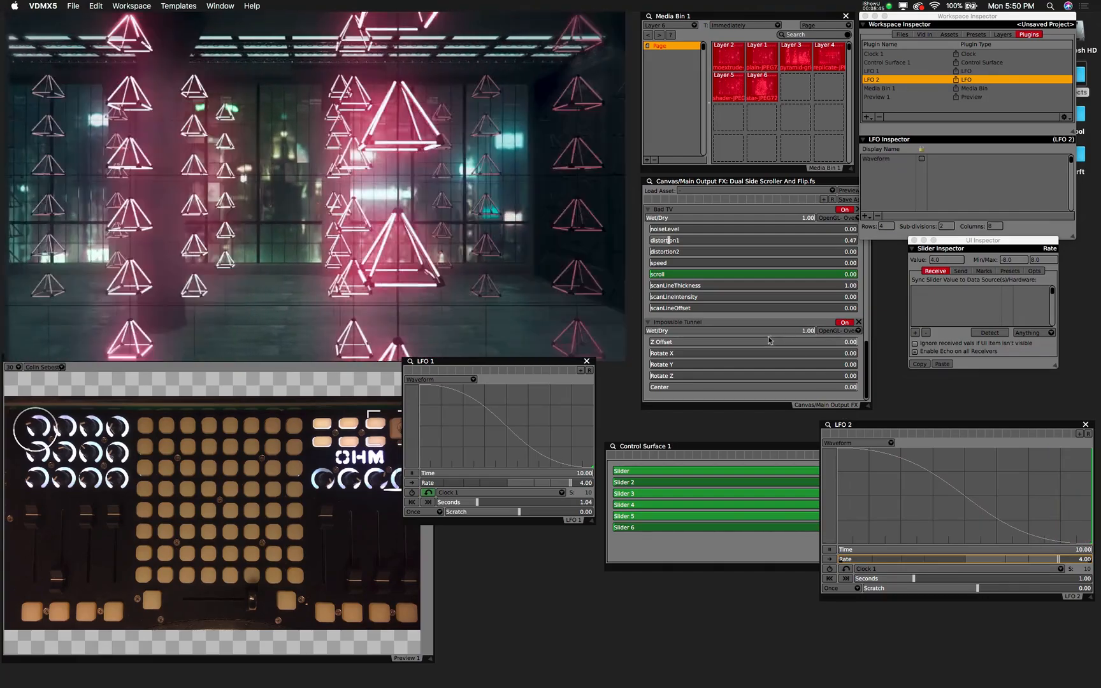
- Drive the Impossible Tunnel Z Offset from LFO 2's Waveform and move the LFO 2 window clear of the UI Inspector
right_click(757, 344)
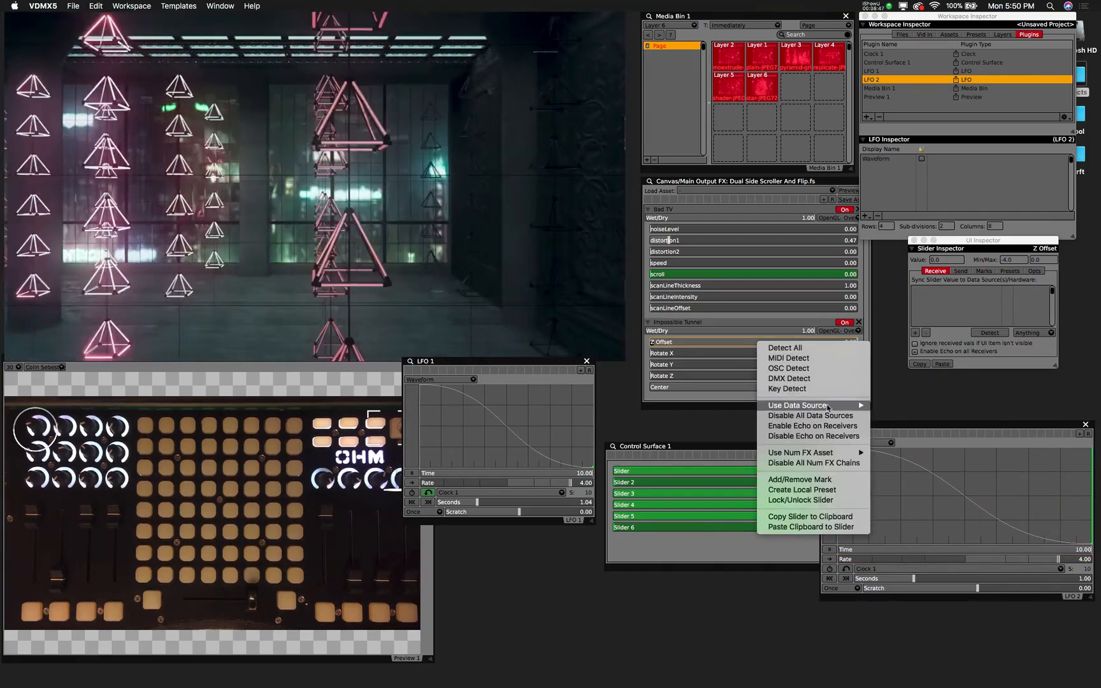
mouse_move(828, 405)
mouse_move(908, 447)
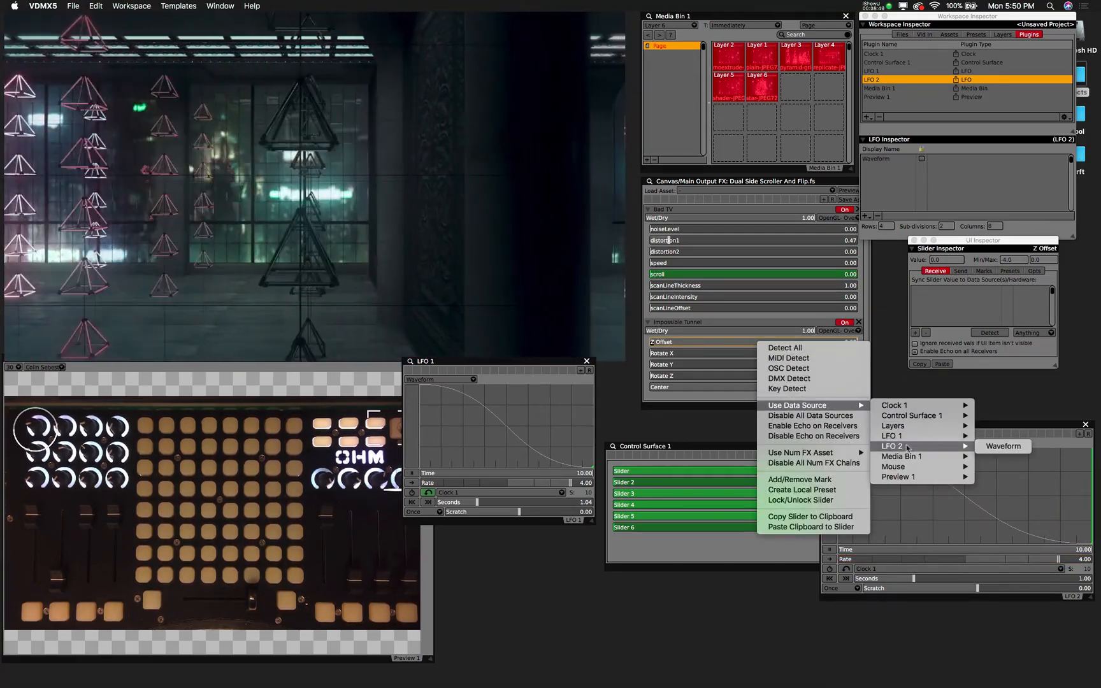
click(997, 446)
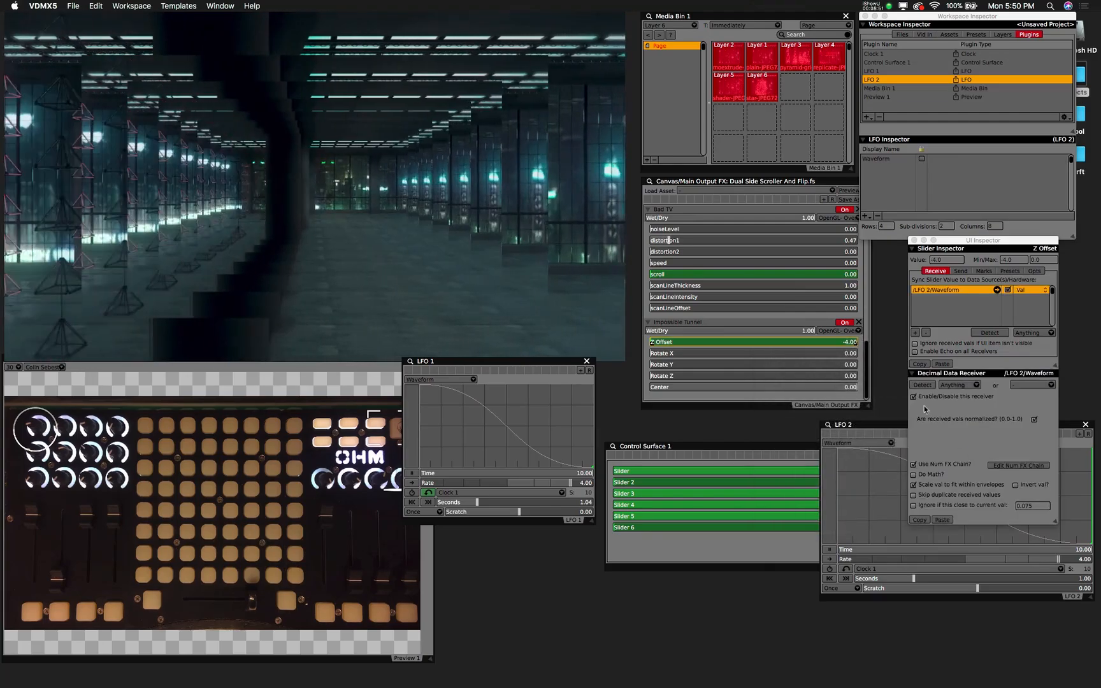
drag(879, 427, 691, 454)
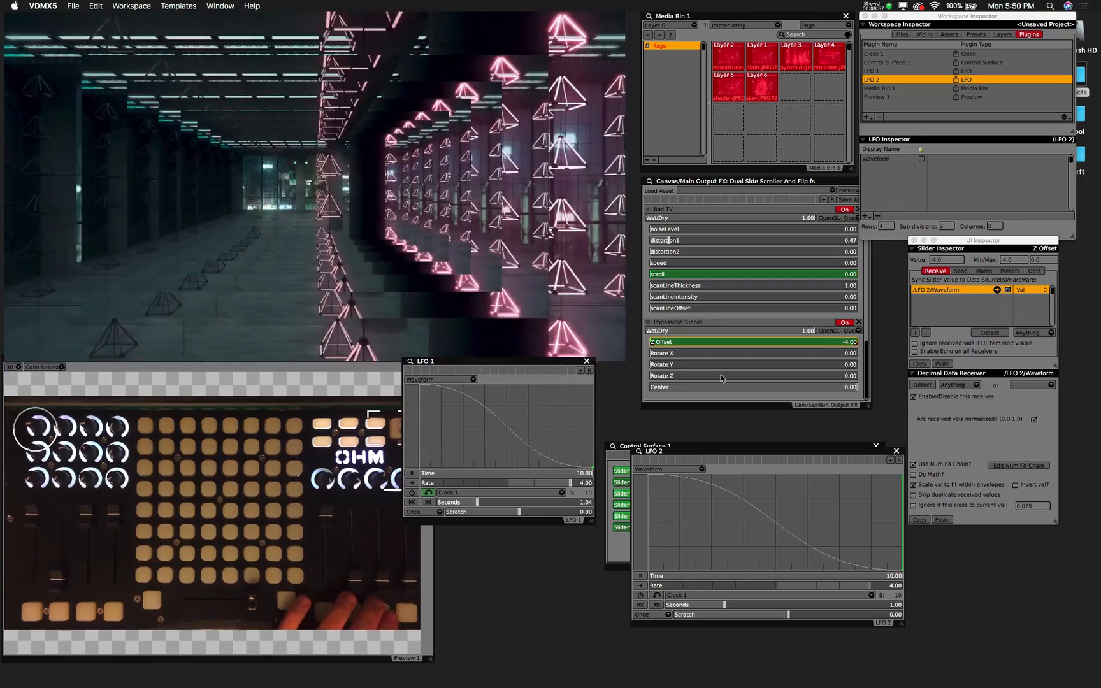
- Test LFO 2's Reset and map it to the hardware controller through MIDI detection, using channel 0 note 73
click(656, 596)
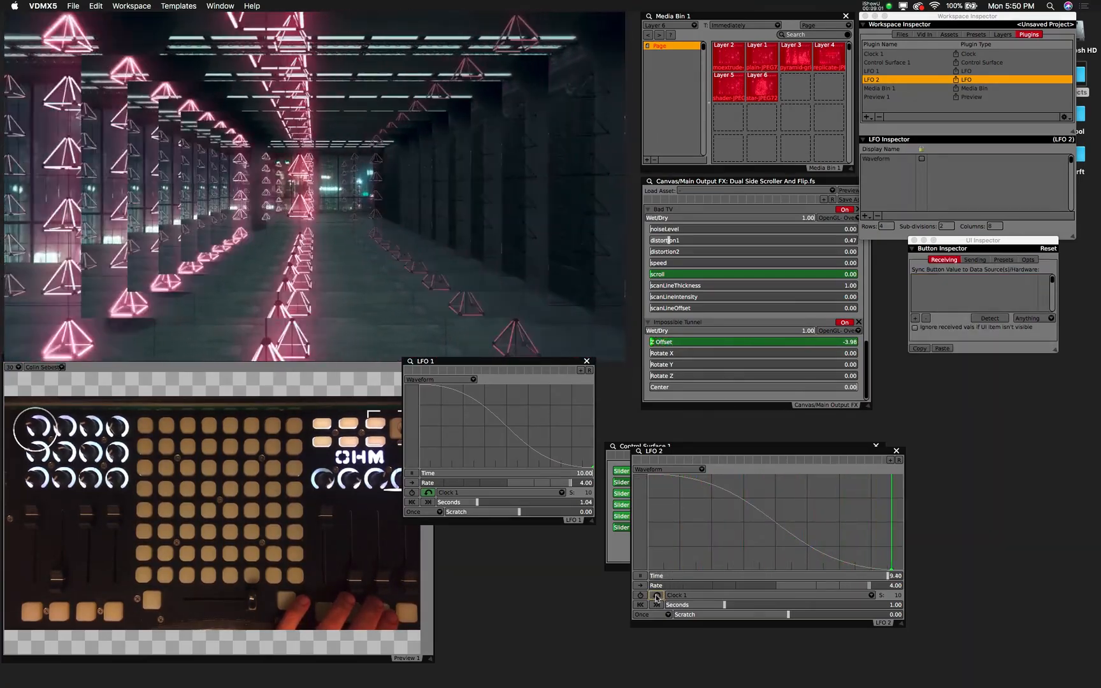
right_click(656, 596)
mouse_move(678, 602)
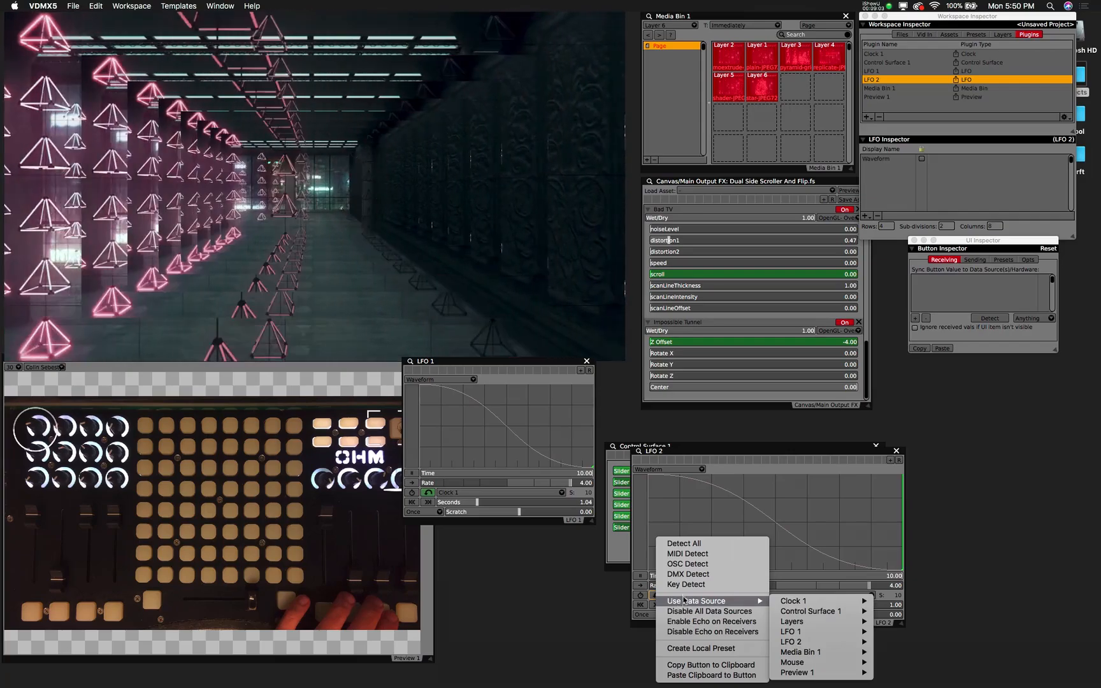
click(685, 554)
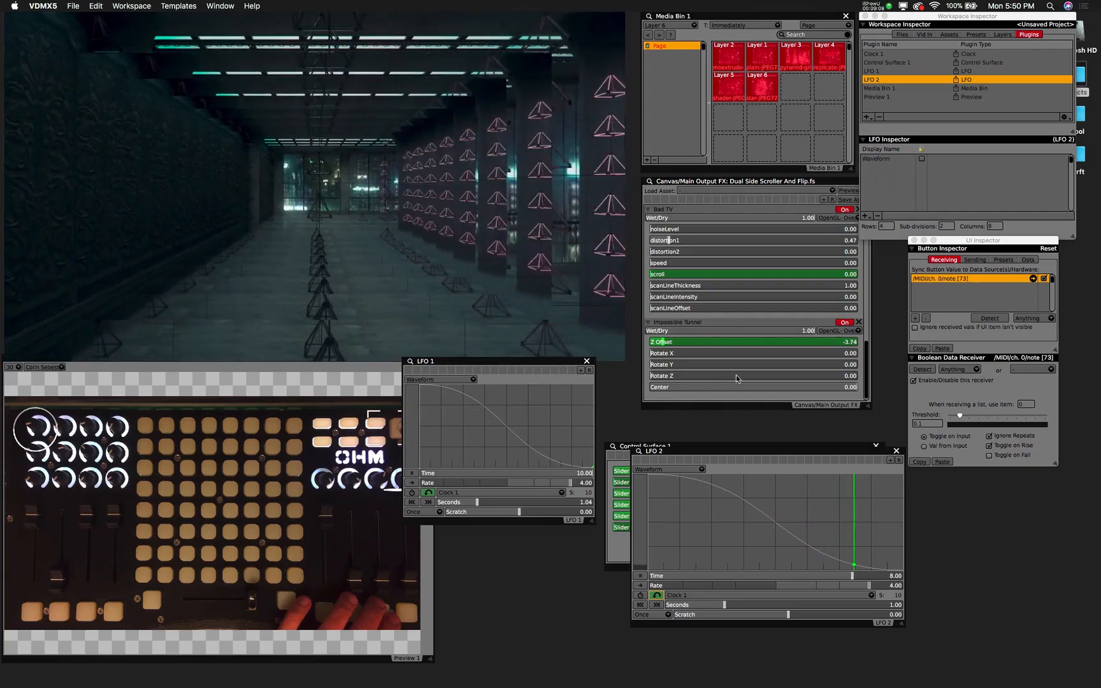
- Map the Impossible Tunnel on/off button to the hardware controller using MIDI channel 0 note 73
right_click(842, 325)
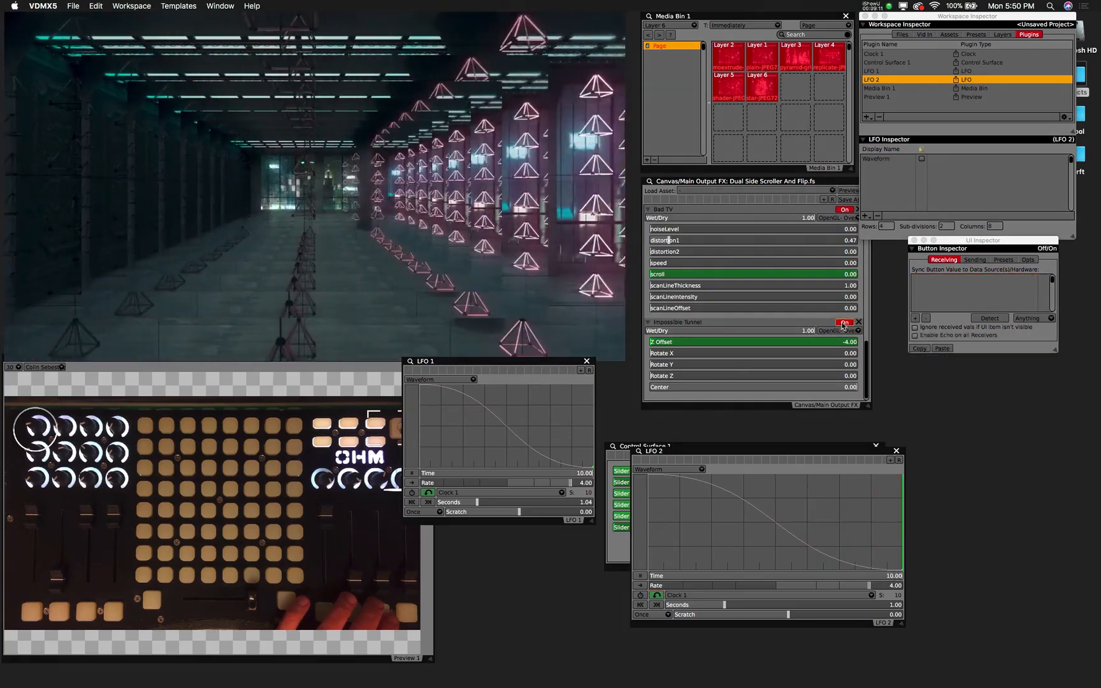
click(856, 337)
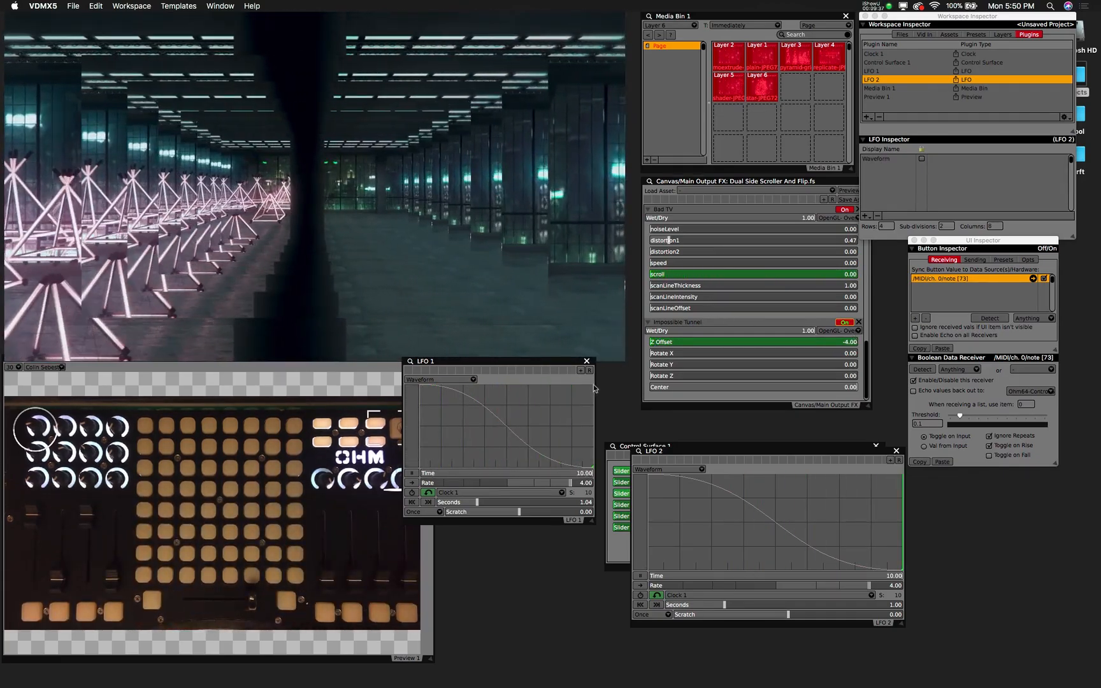
- Collapse the Bad TV and Impossible Tunnel settings and move the LFO 1 window beside LFO 2
click(649, 210)
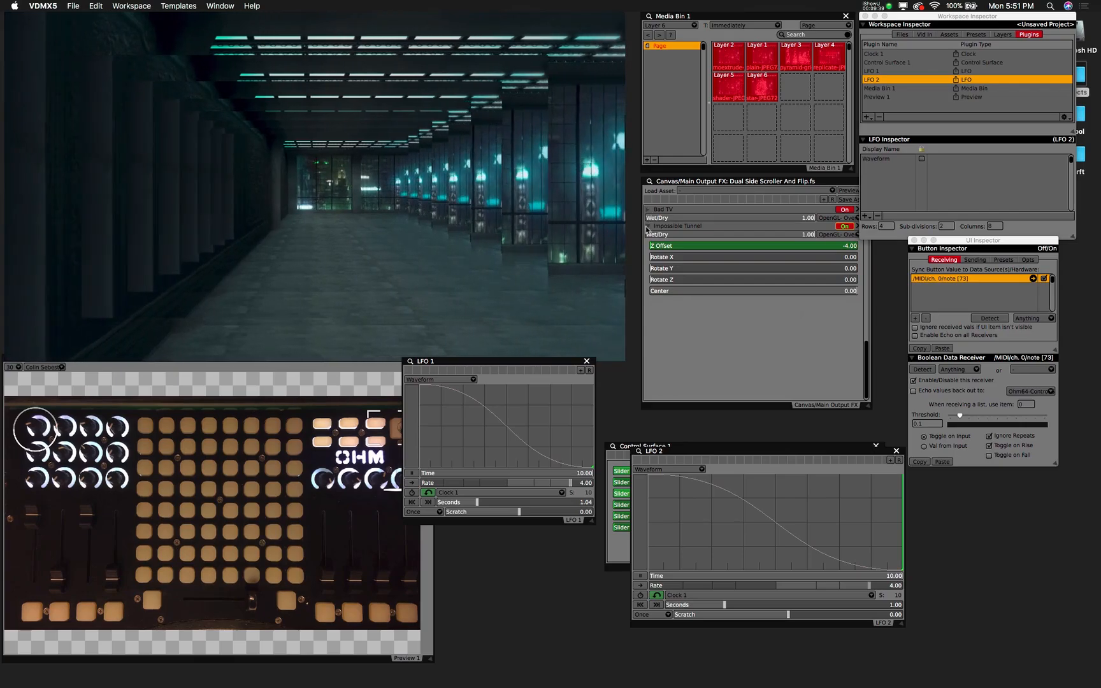
click(648, 226)
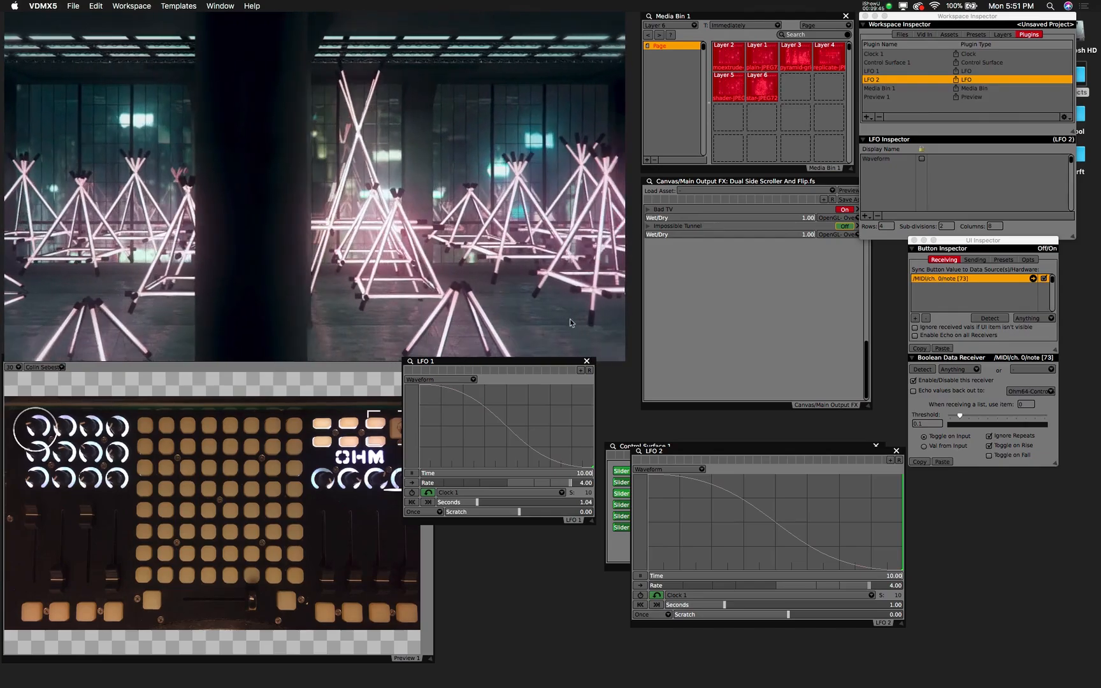
drag(505, 361, 542, 456)
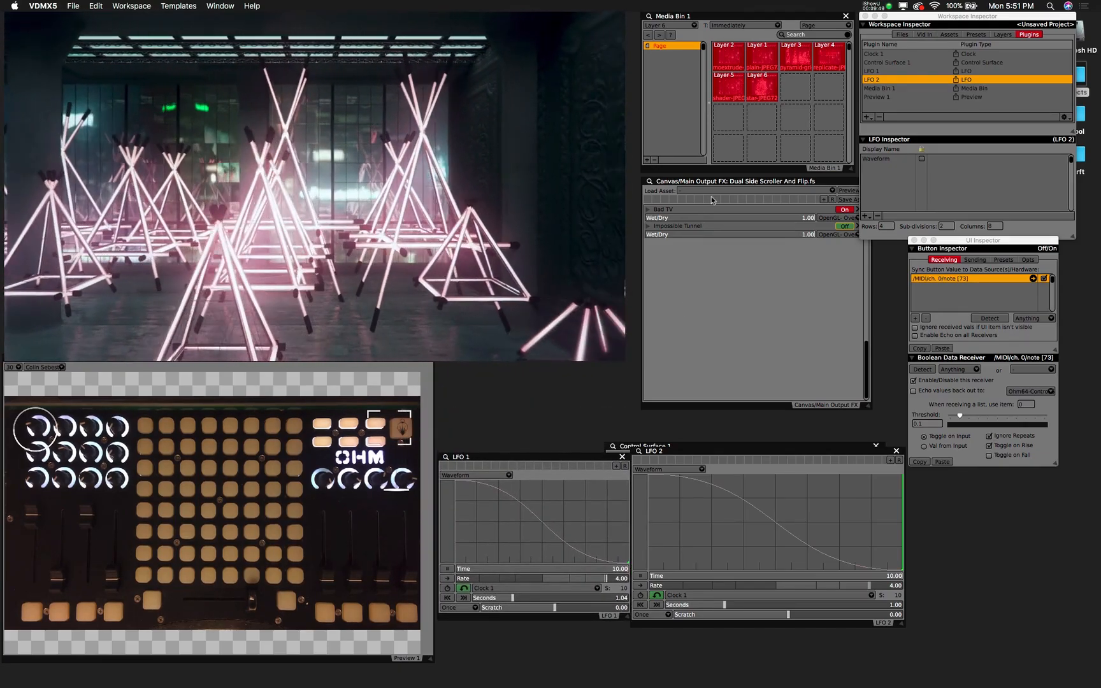
click(711, 196)
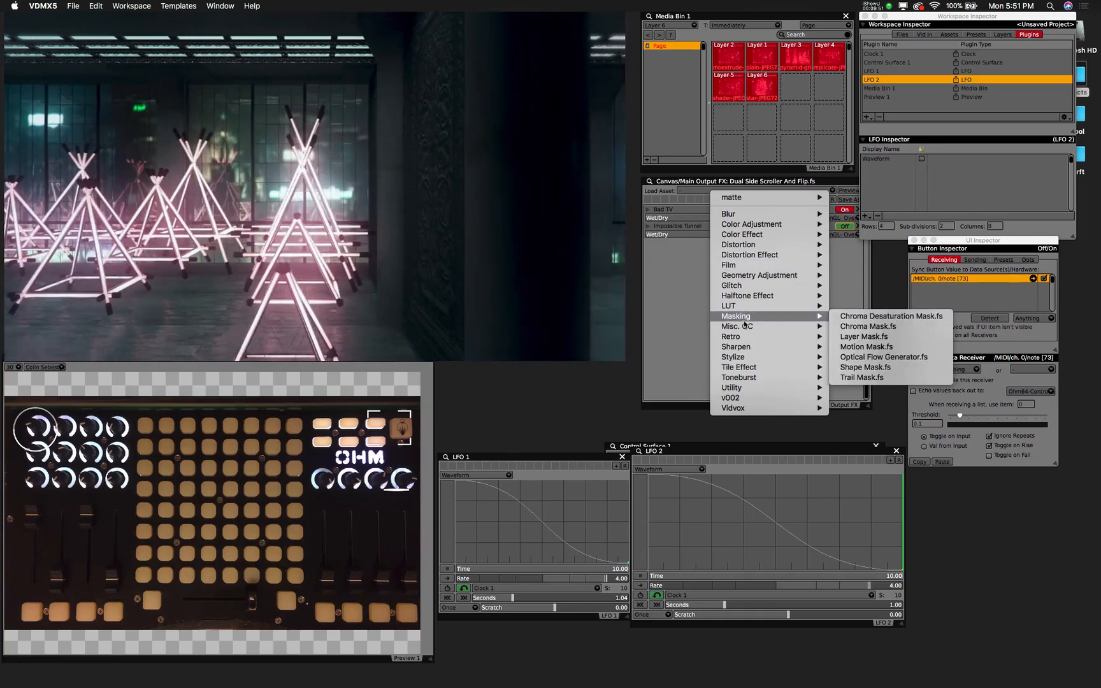
mouse_move(752, 347)
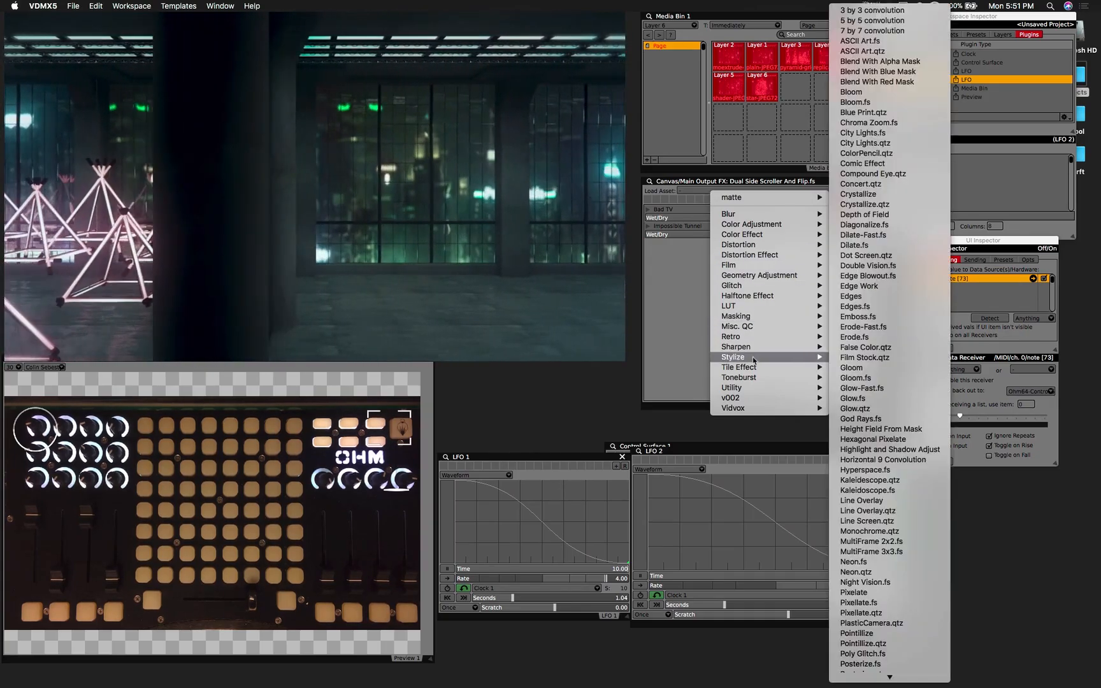
mouse_move(754, 380)
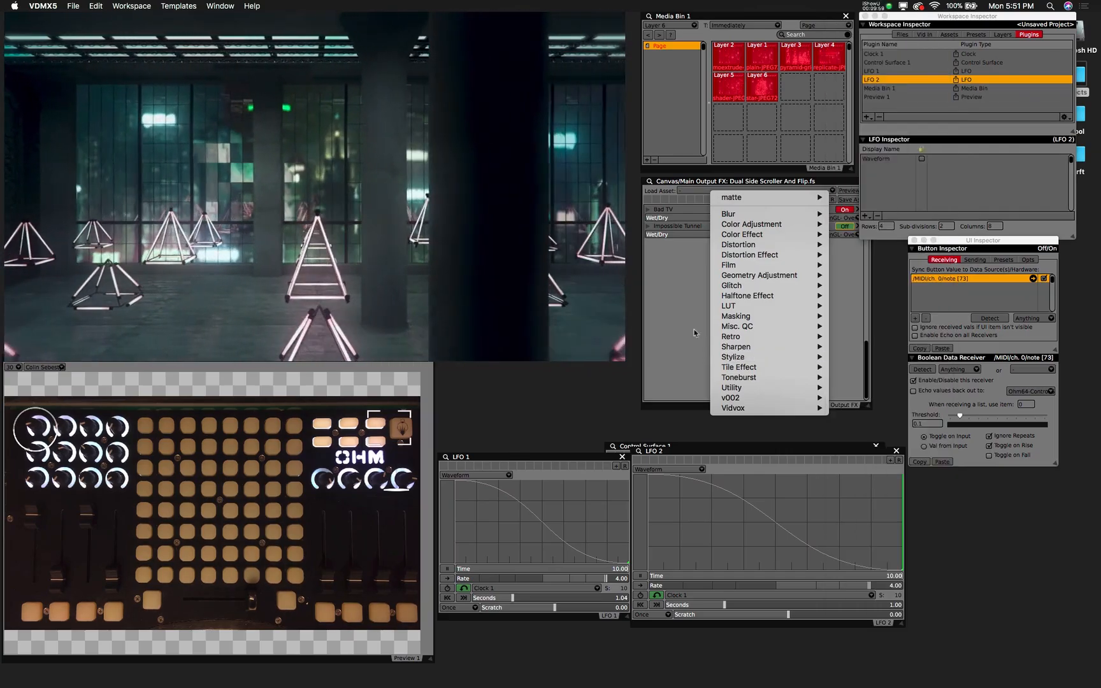
click(669, 342)
- Search the video effect assets for "lens" and add Lens Flare.fs to the main output effects chain
click(941, 50)
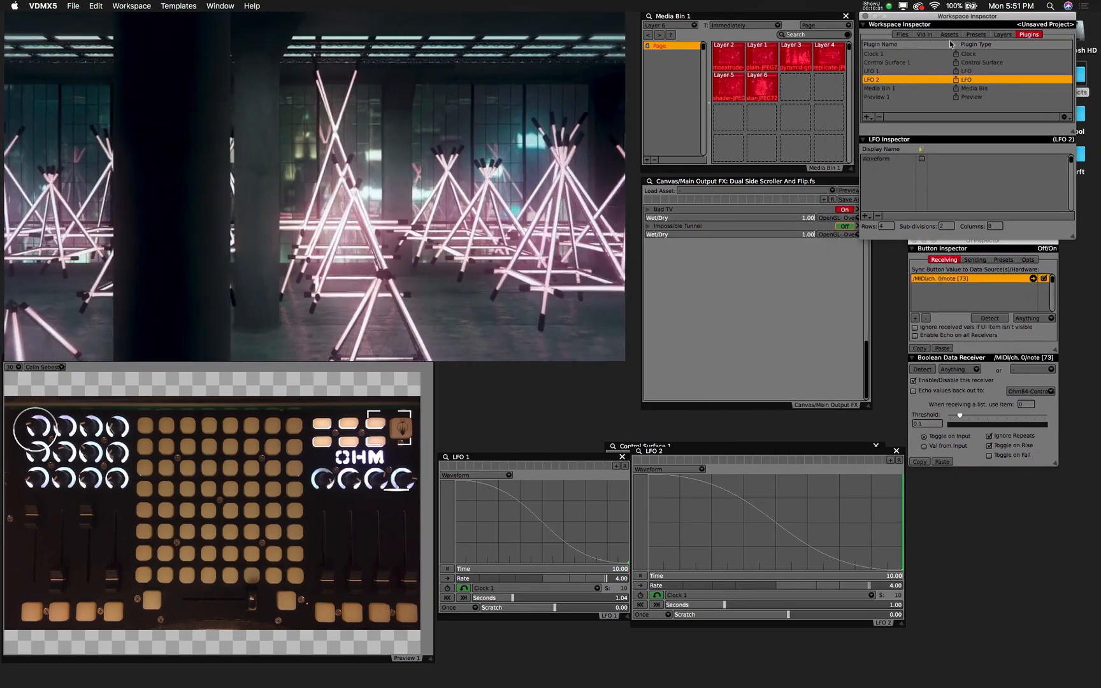
click(947, 35)
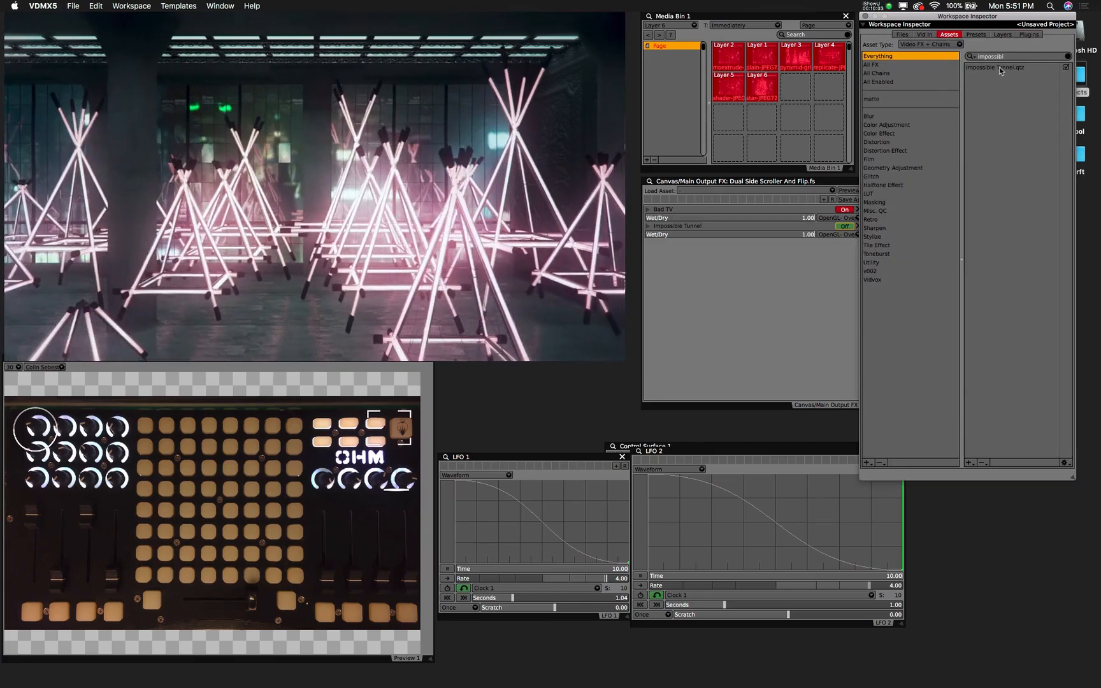
click(1019, 56)
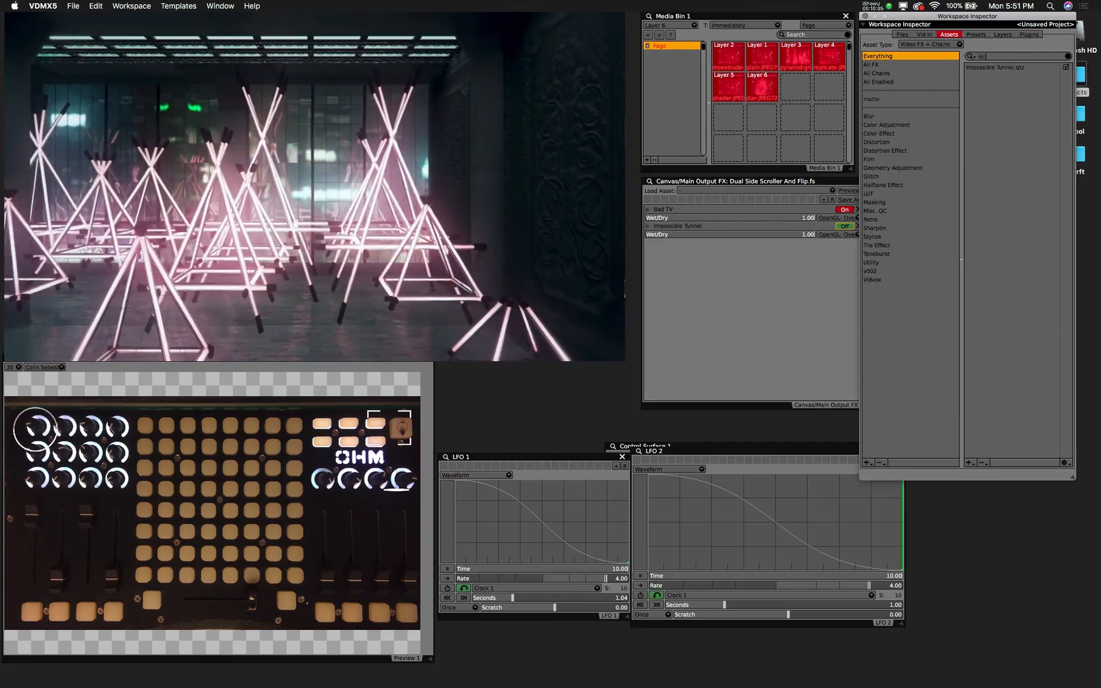
text(lens)
drag(992, 86, 764, 303)
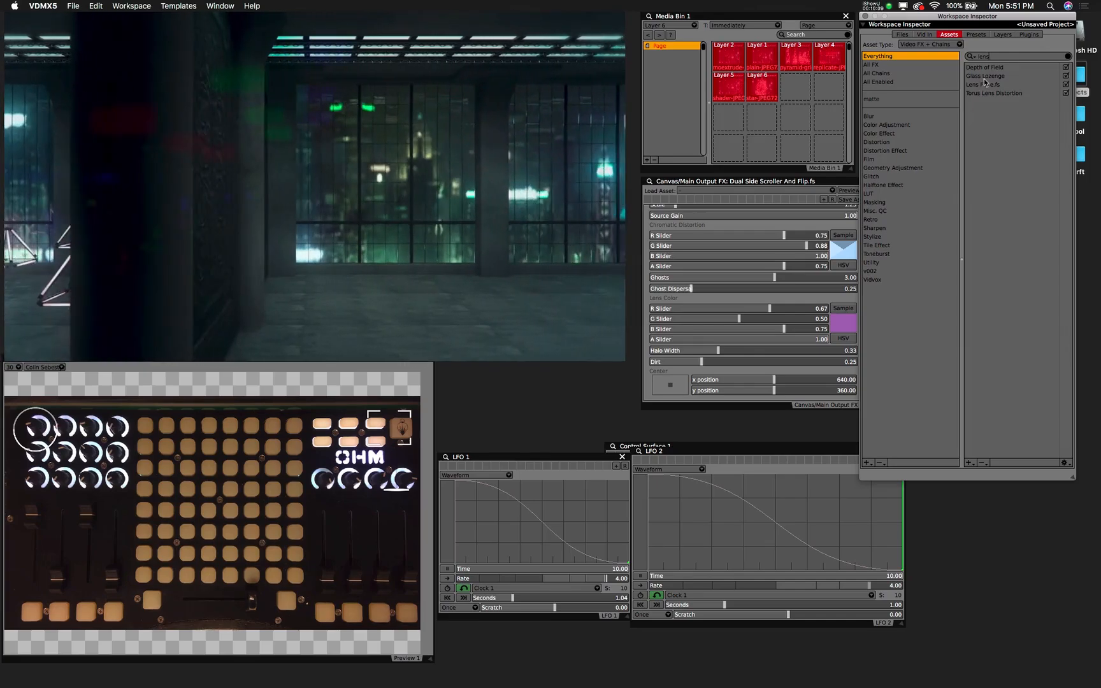
- Search the effect assets for "ghosting", add Ghosting.fs to the main output, and collapse the Lens Flare and Ghosting settings
double_click(983, 56)
text(ico)
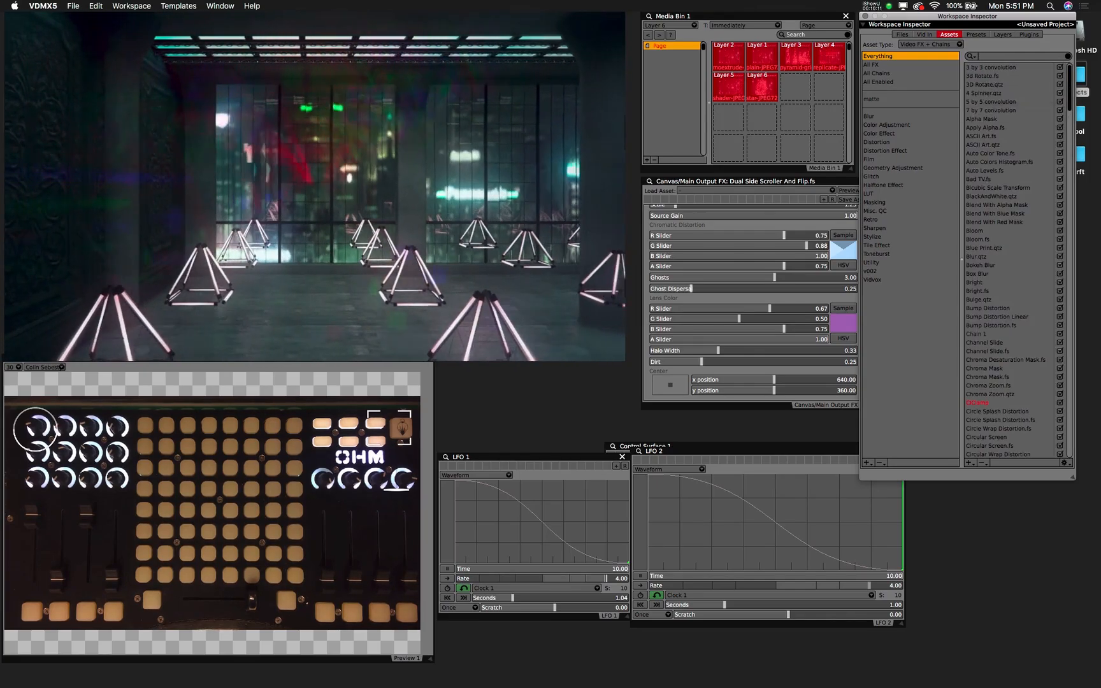
text(s)
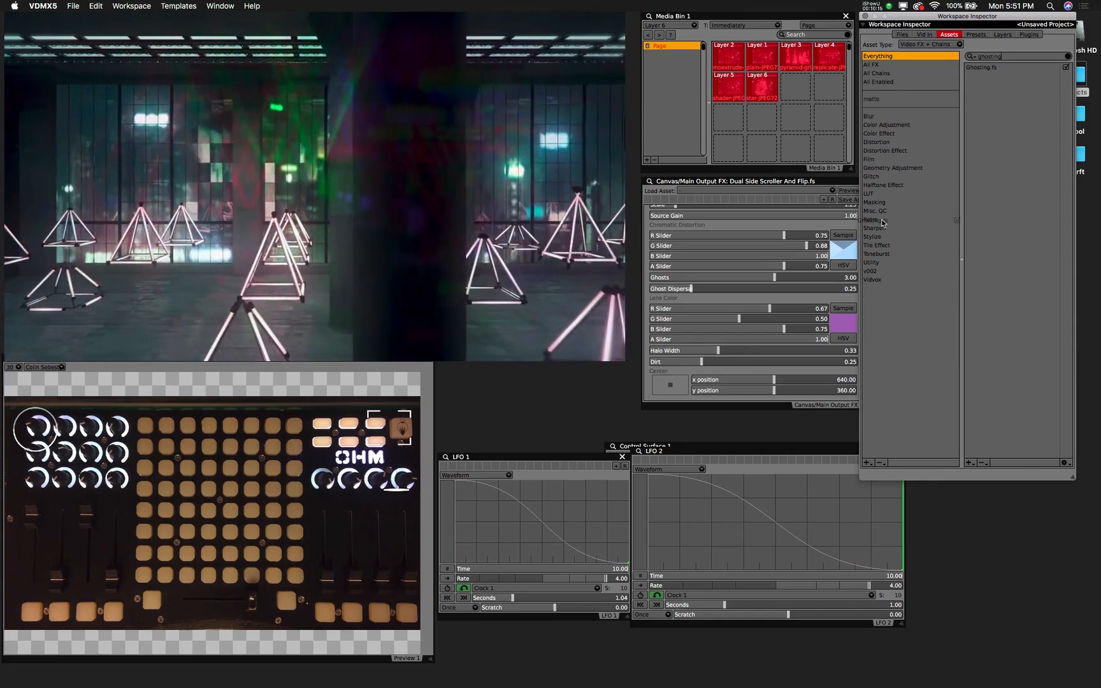
drag(786, 296, 778, 296)
scroll(778, 296, down, 5)
scroll(778, 297, up, 7)
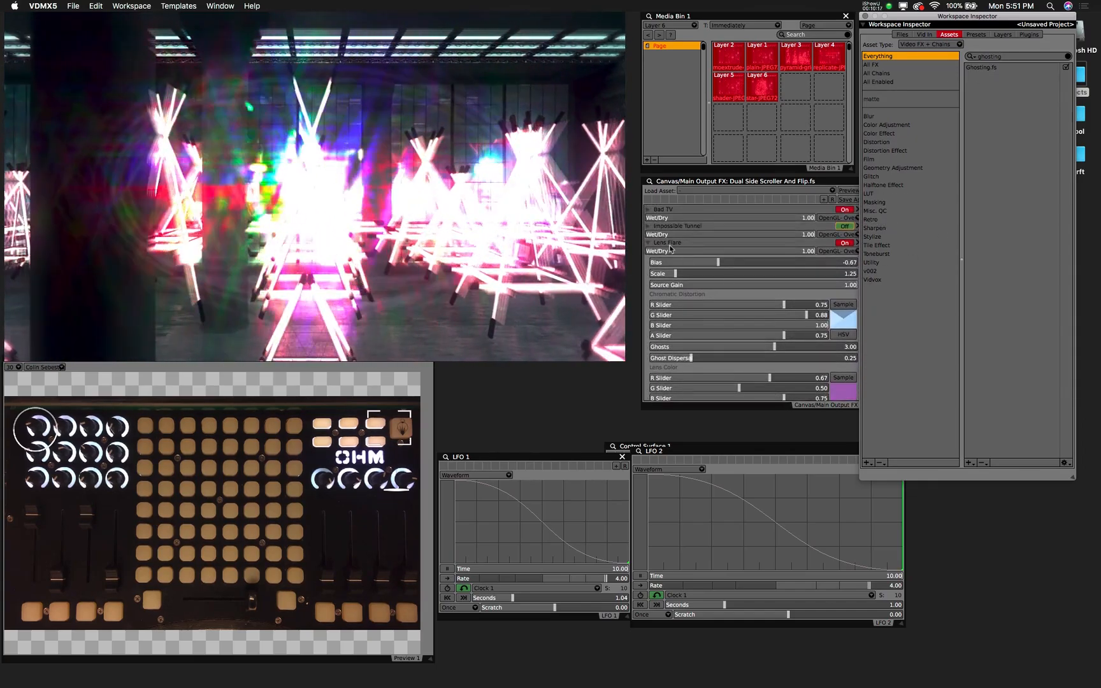
click(647, 243)
click(648, 260)
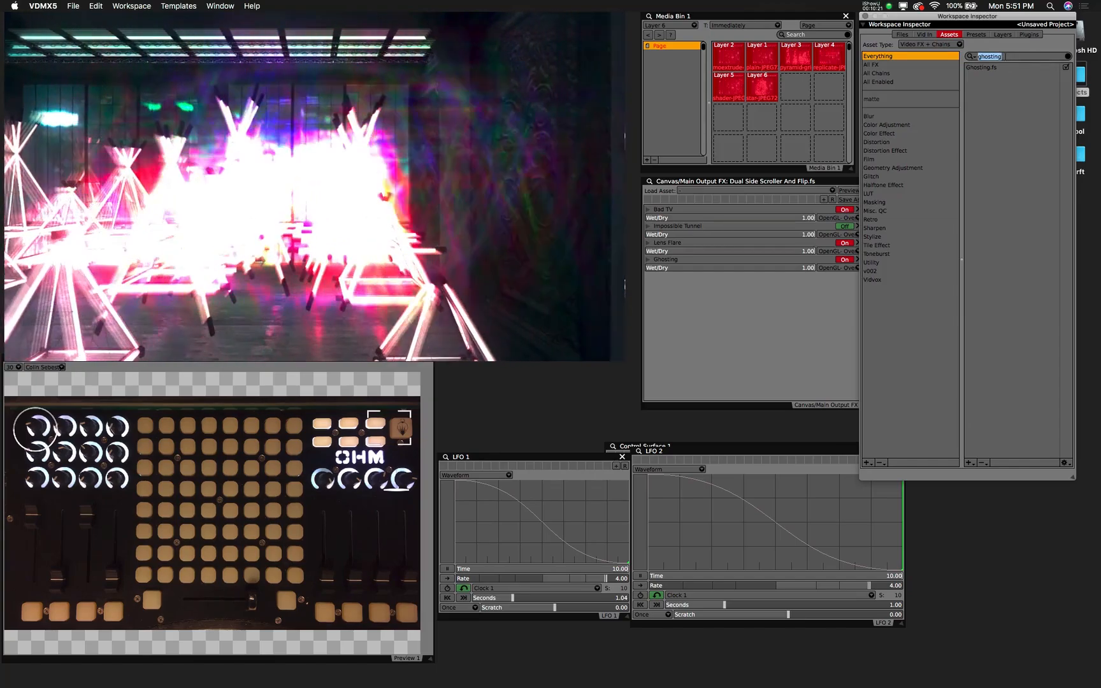
- Search the effect assets for "v002" and add v002 Bleach Bypass with amount 0.99 and v002 Technicolor to the main output
key(BackSpace)
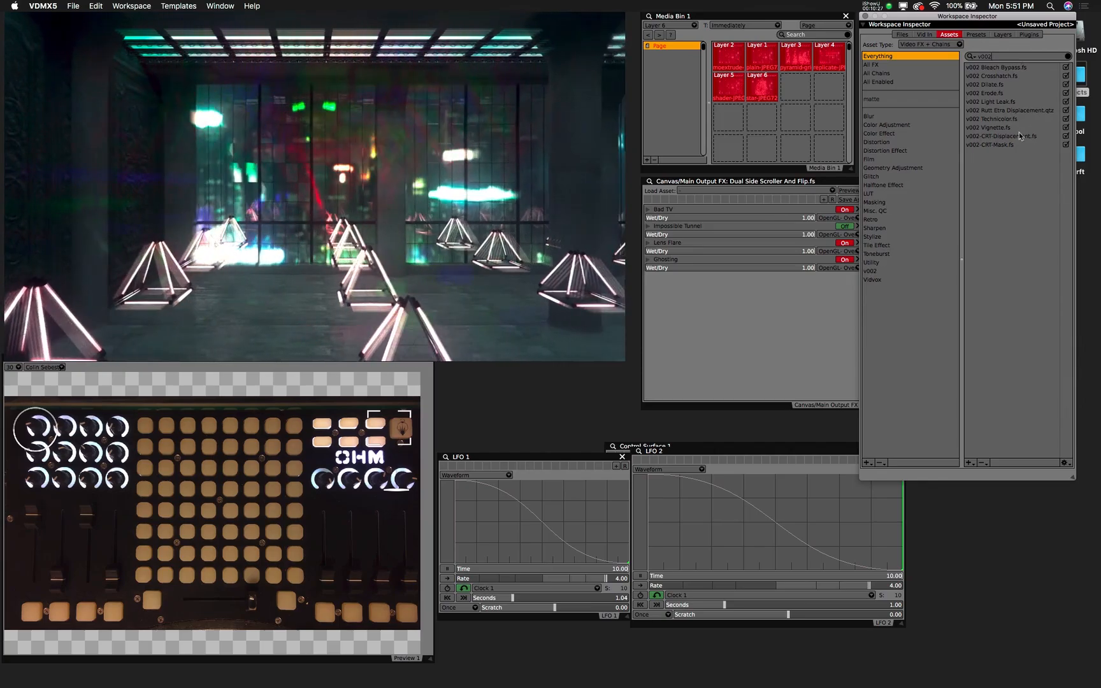
drag(820, 280, 856, 297)
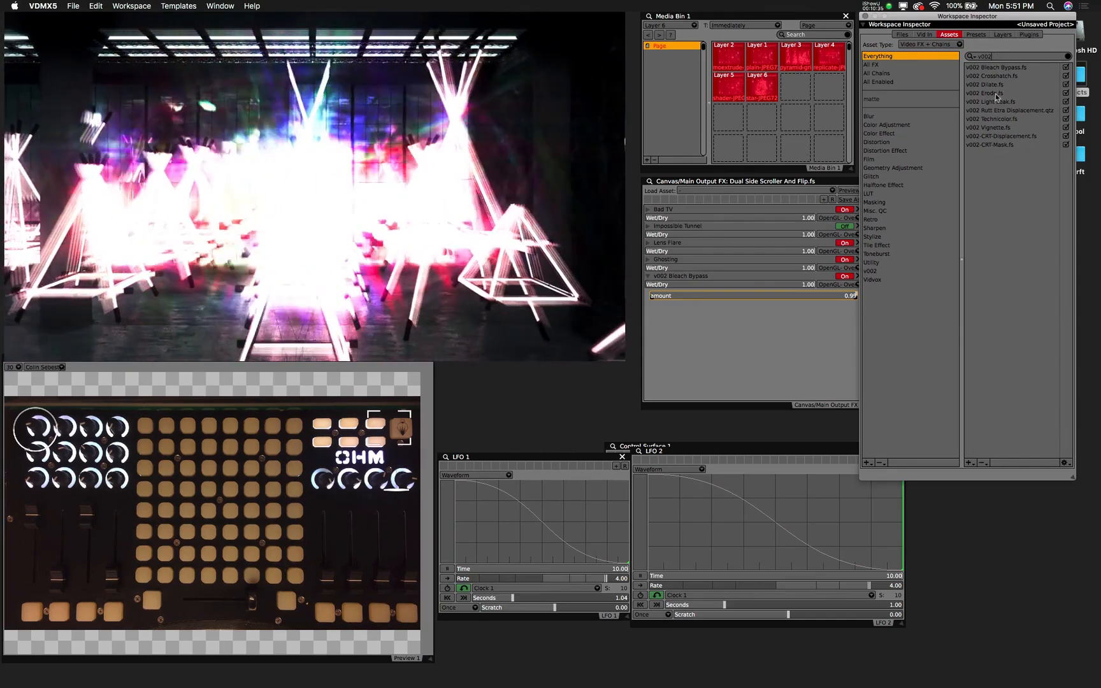
drag(774, 330, 771, 334)
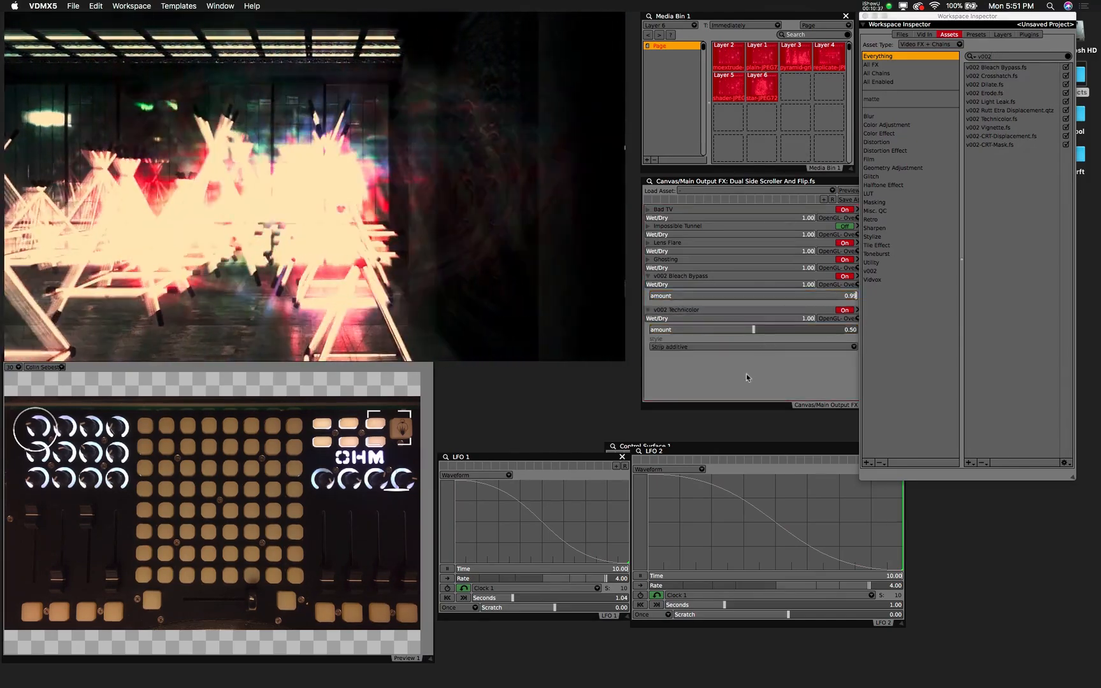
- Set the v002 Bleach Bypass amount to 0.42 and the v002 Technicolor amount to 0.79
click(743, 348)
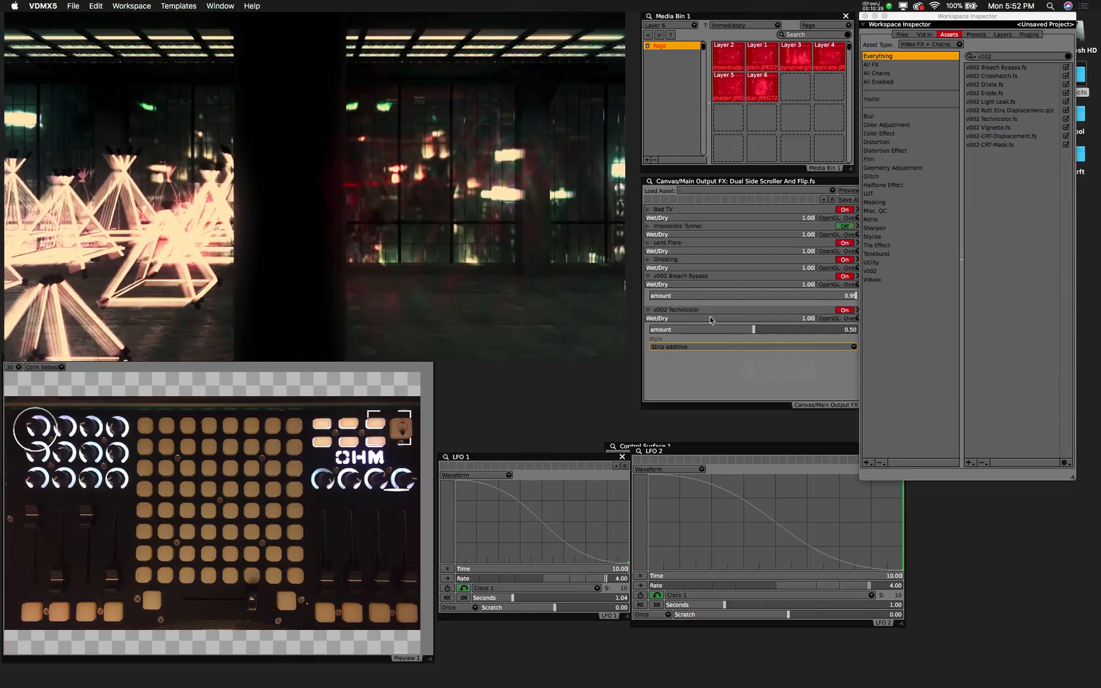
drag(686, 298, 737, 302)
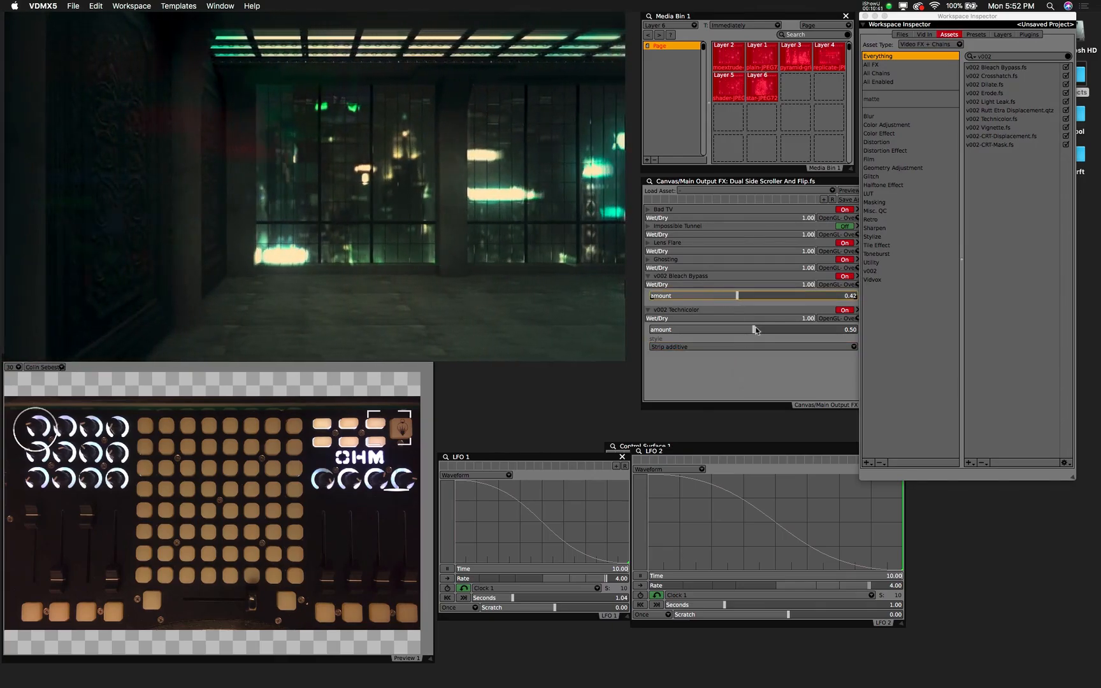
click(824, 329)
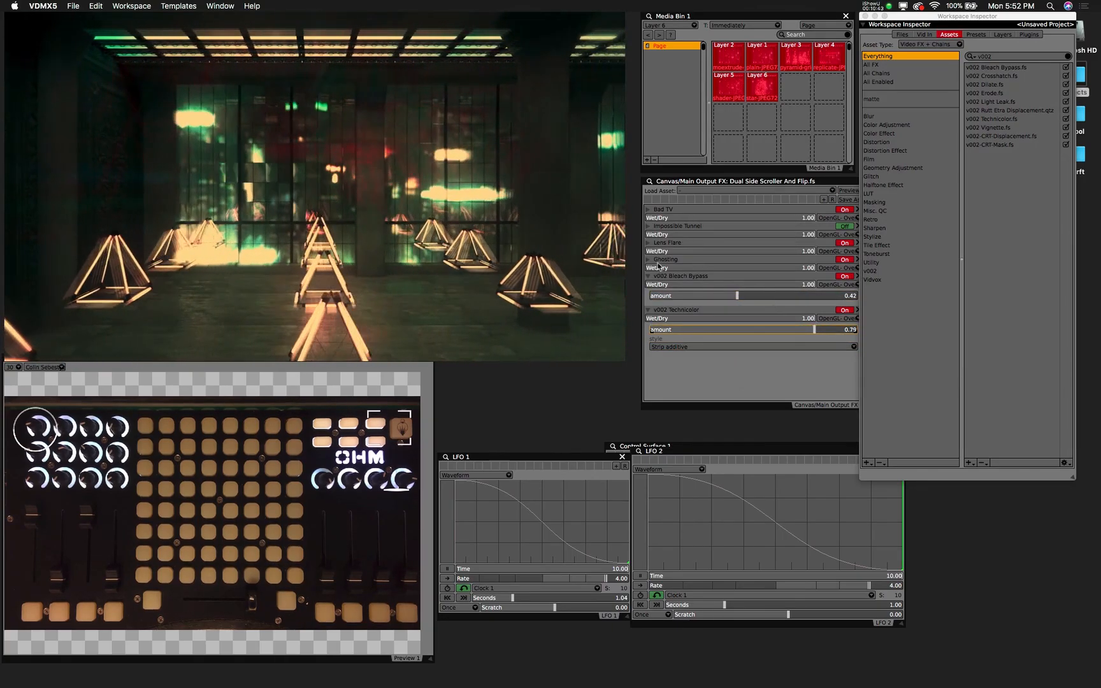
- Expand the Ghosting effect's settings and lower its Bias to -0.76
click(648, 259)
scroll(739, 287, down, 3)
scroll(738, 287, up, 3)
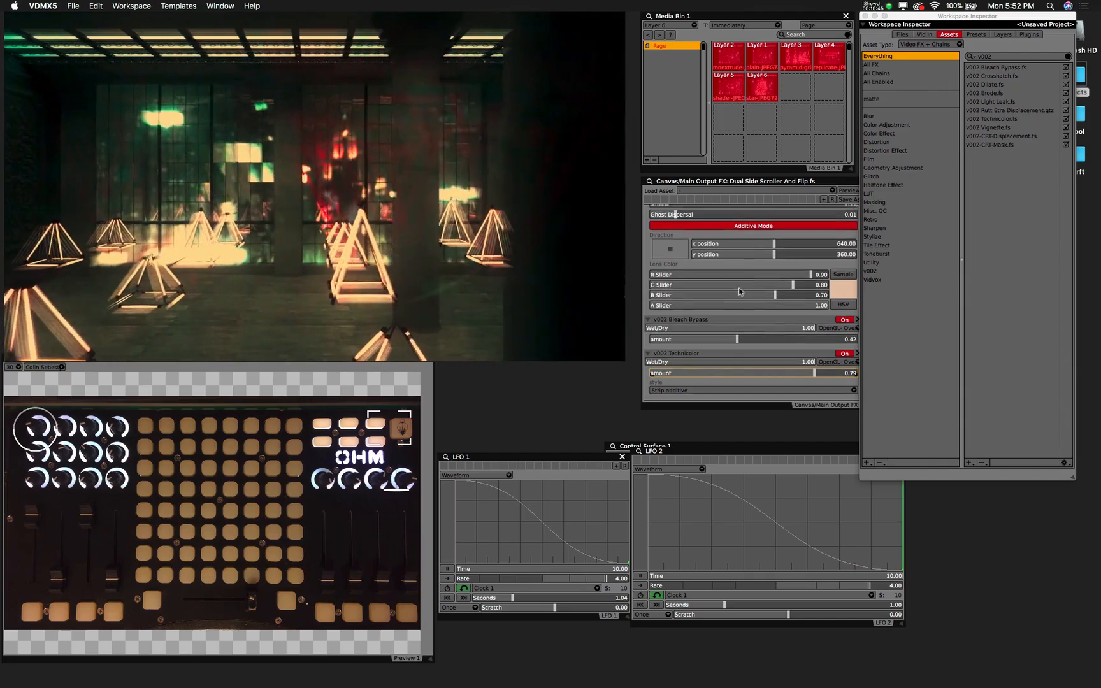
scroll(738, 291, up, 1)
drag(736, 268, 683, 270)
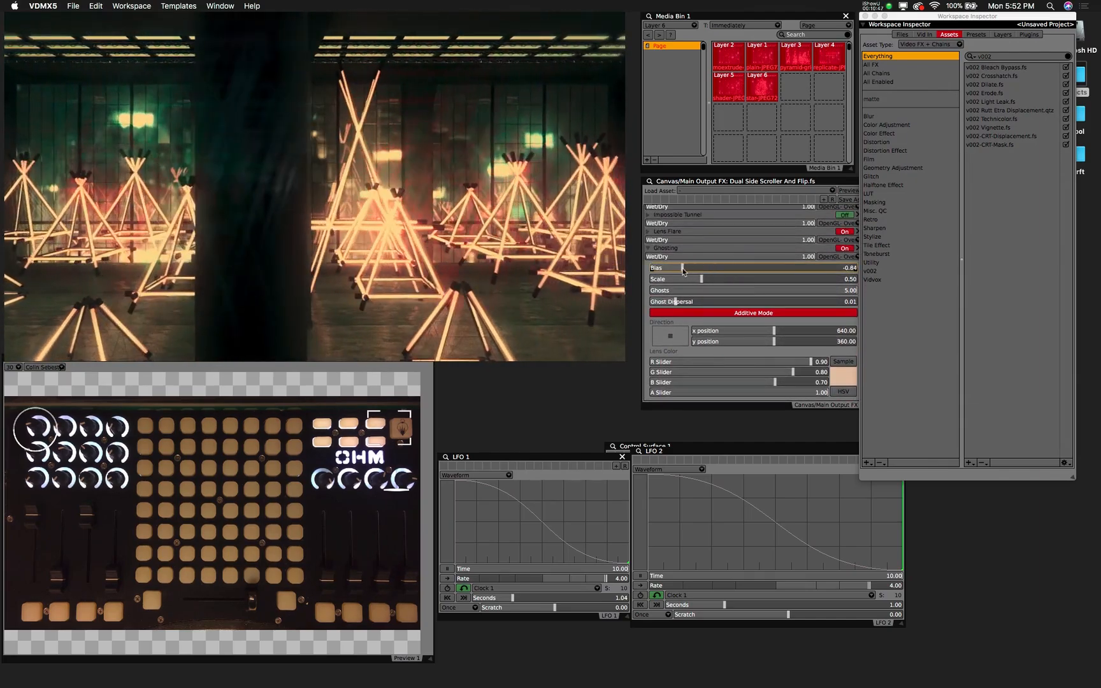
- Lower the Lens Flare Bias to -0.86 and collapse the Lens Flare and Ghosting settings
click(649, 232)
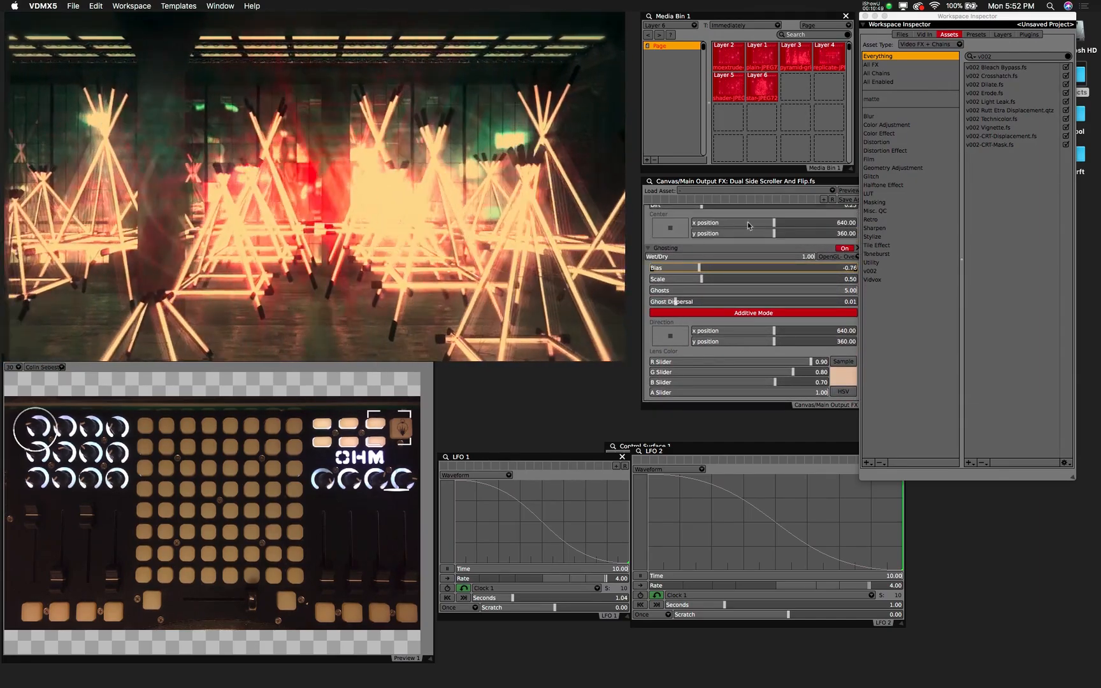
scroll(747, 223, up, 5)
scroll(747, 222, up, 3)
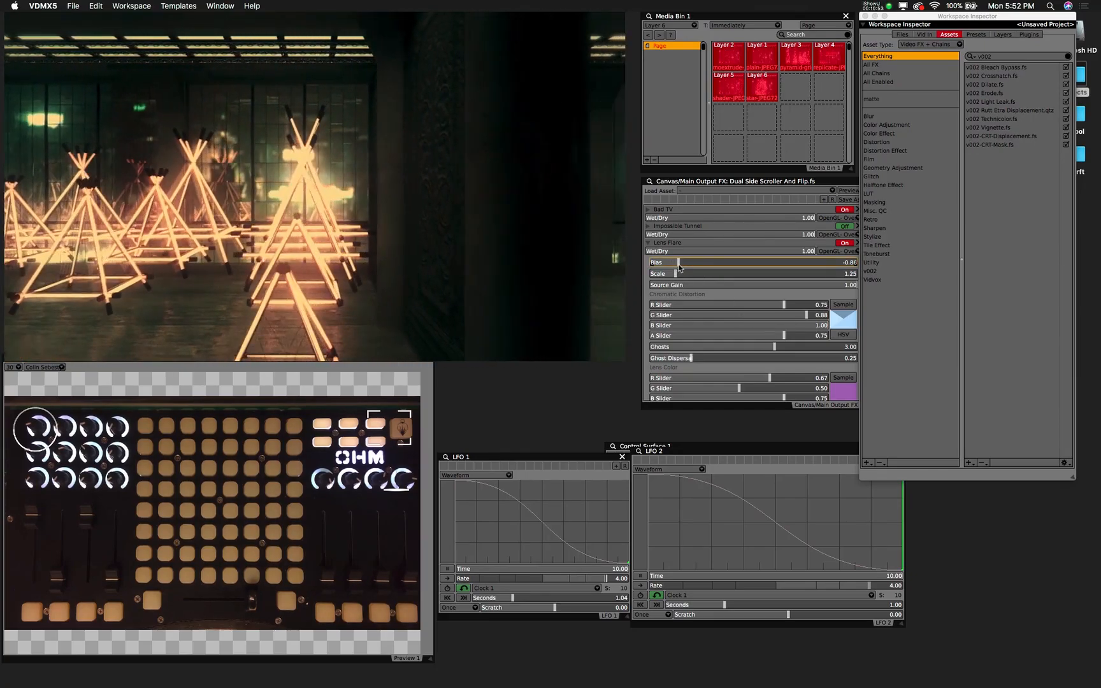
click(647, 243)
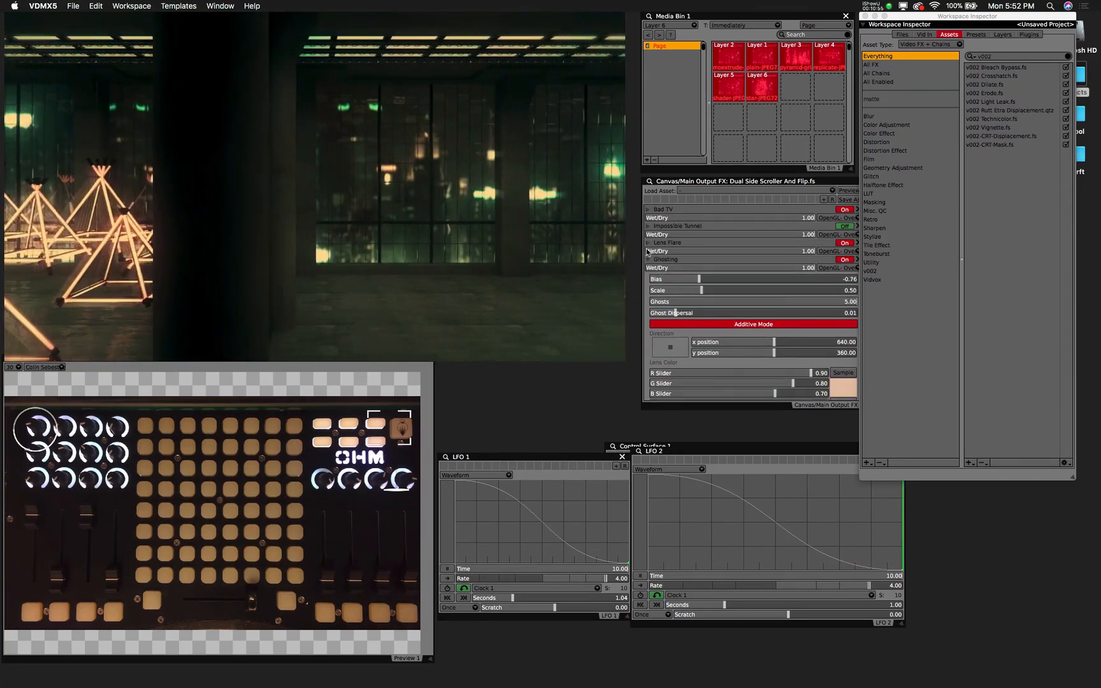
click(648, 260)
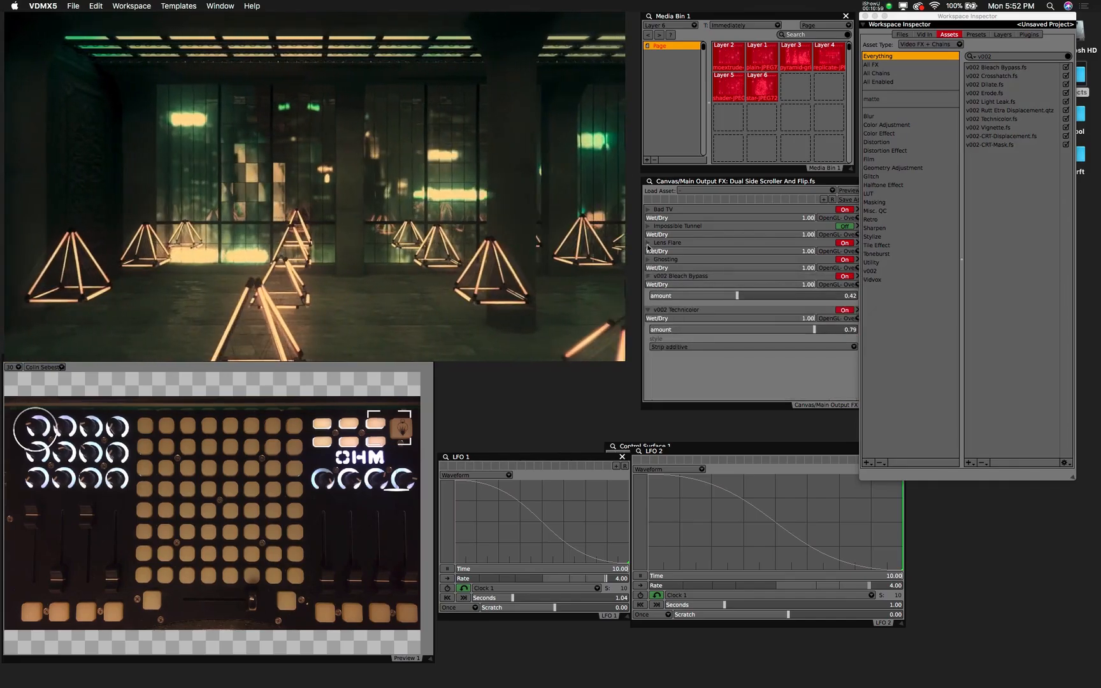
- Reopen the Lens Flare settings, set Bias to -0.76 and Scale to 0.83, and collapse them
click(647, 244)
scroll(730, 287, up, 5)
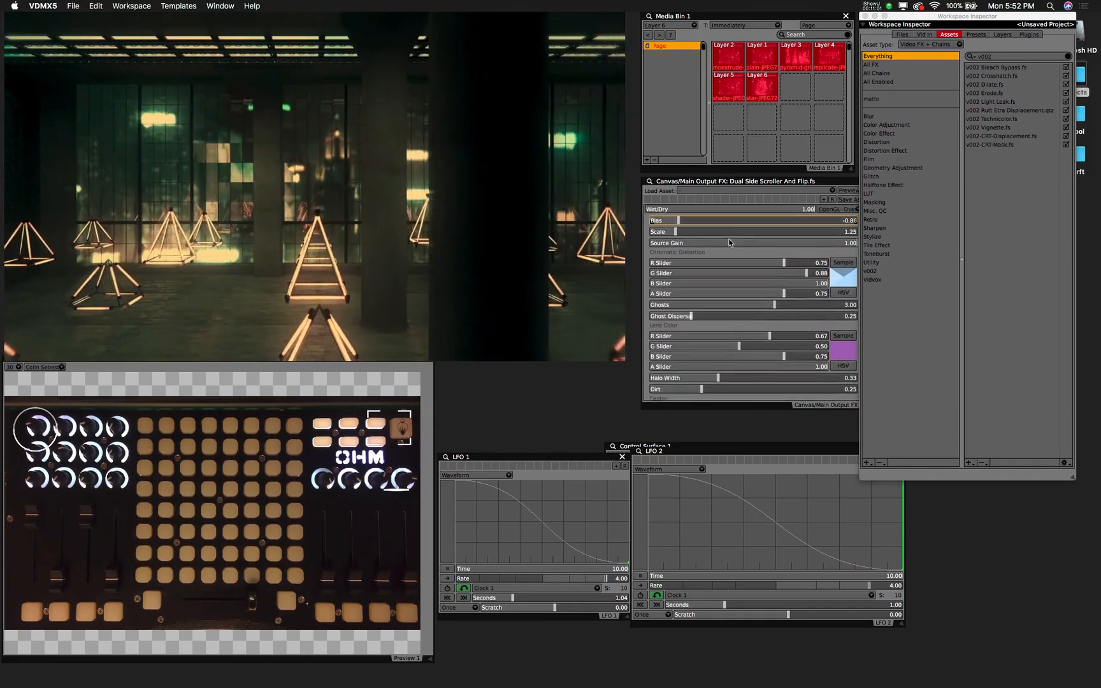
scroll(730, 242, up, 3)
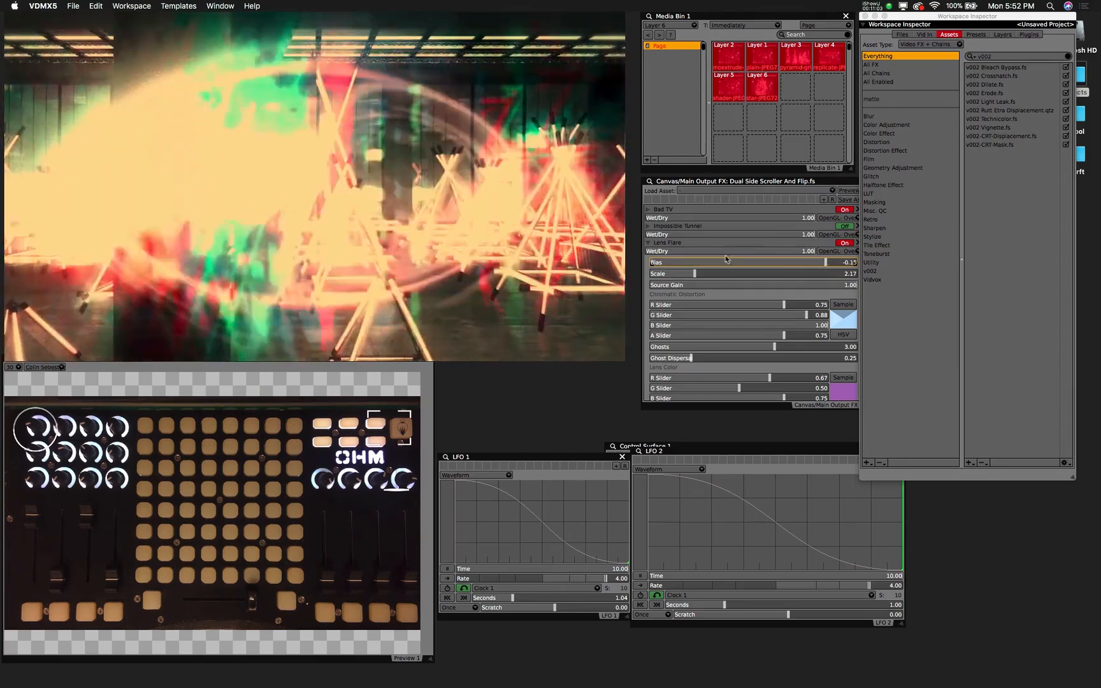
click(725, 261)
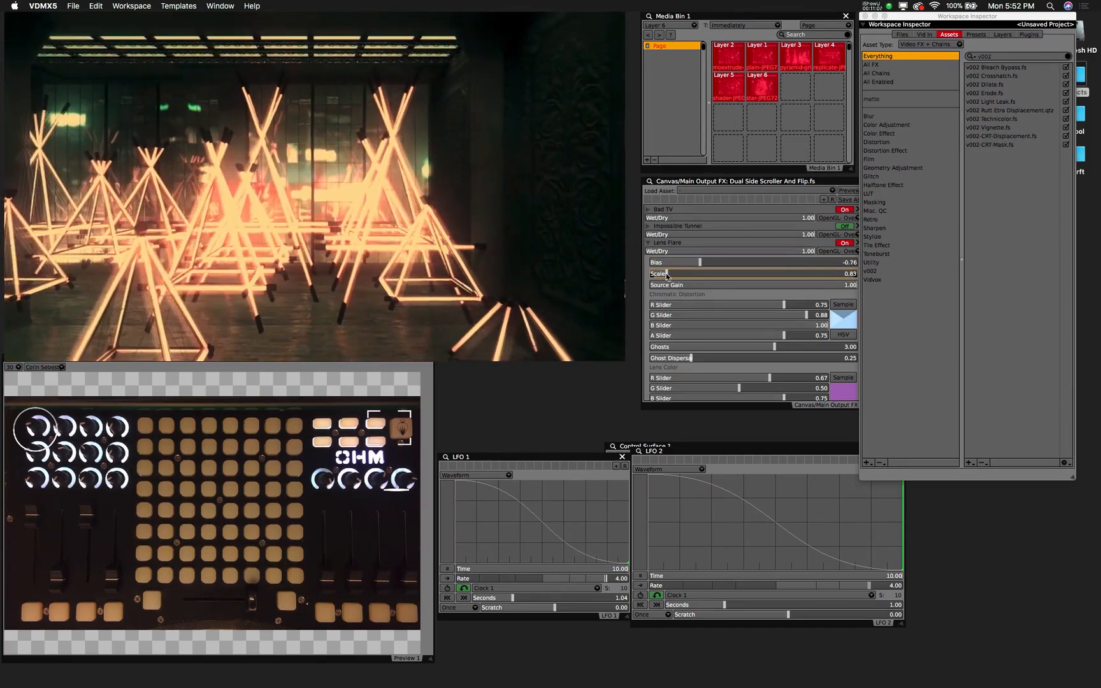
click(647, 243)
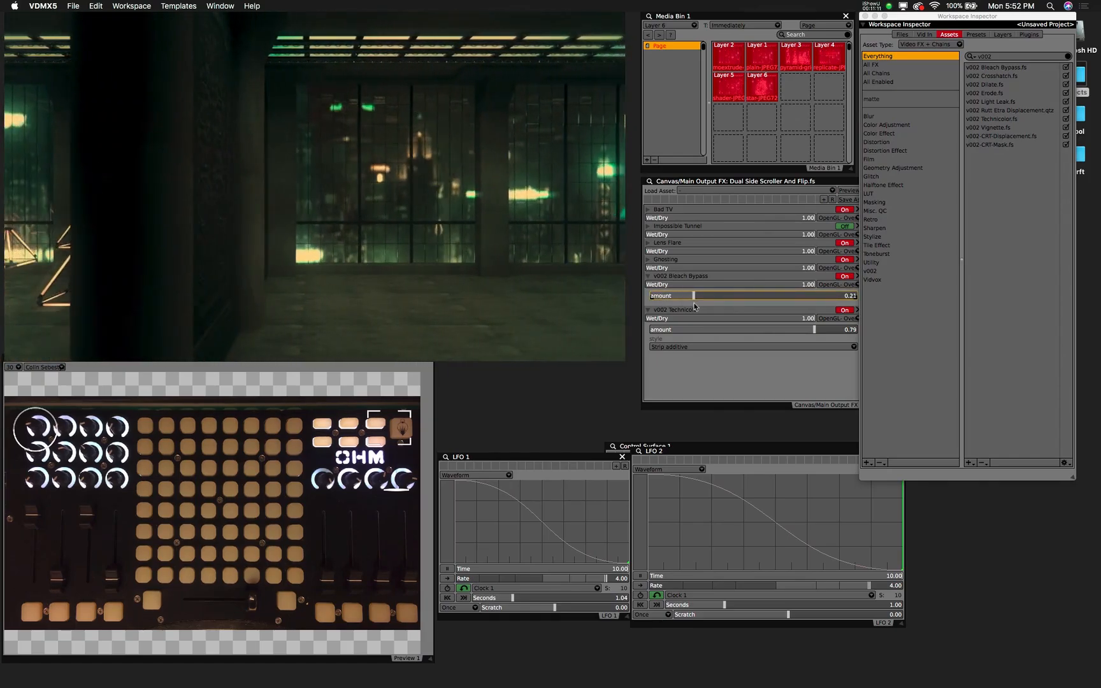
- Set v002 Bleach Bypass amount to 0.17 and v002 Technicolor to 0.65, trying Technicolor's Strip matte and Strip subtractive styles before restoring Strip additive
mouse_move(760, 332)
mouse_down()
mouse_move(735, 331)
mouse_move(765, 336)
mouse_up()
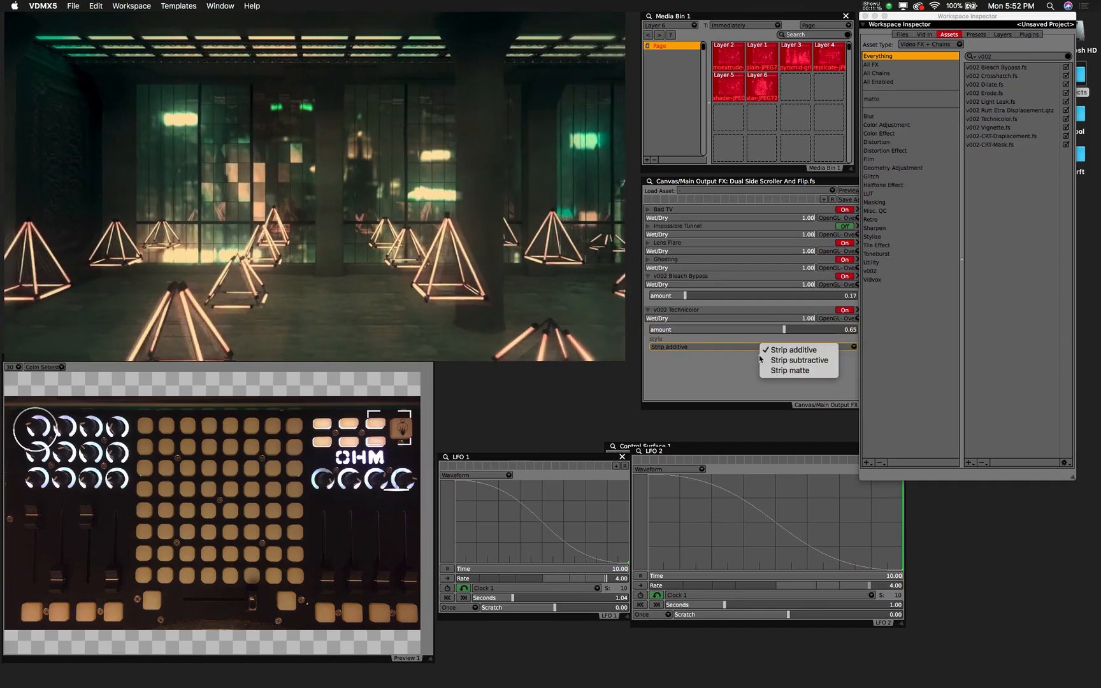
click(765, 370)
click(756, 345)
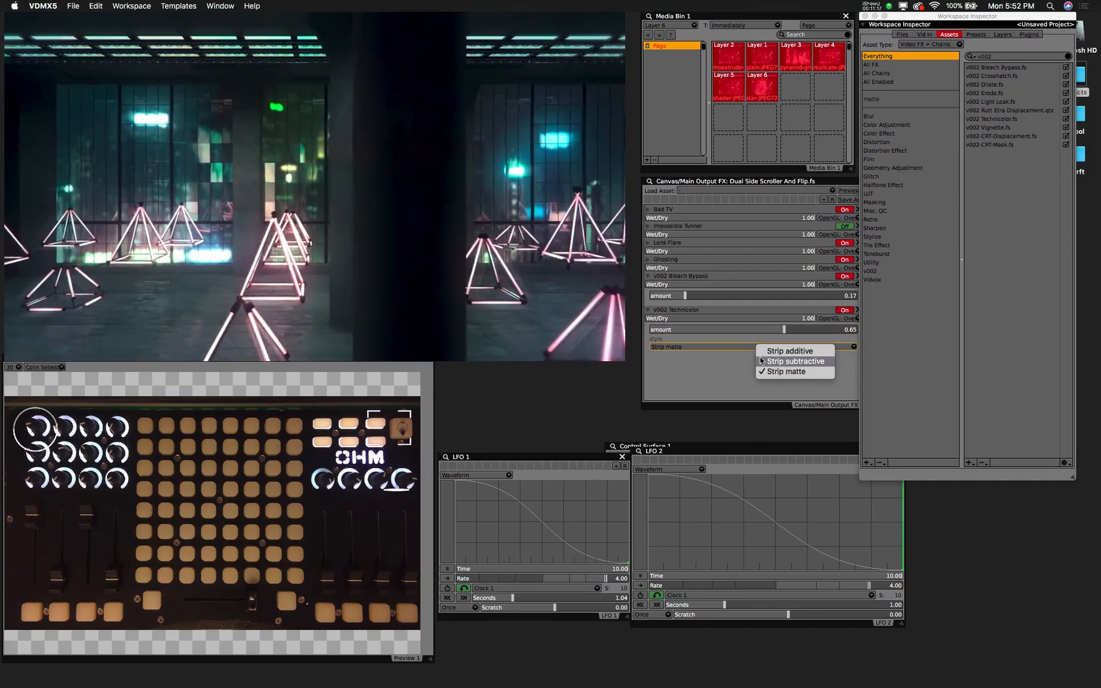
click(760, 358)
click(758, 351)
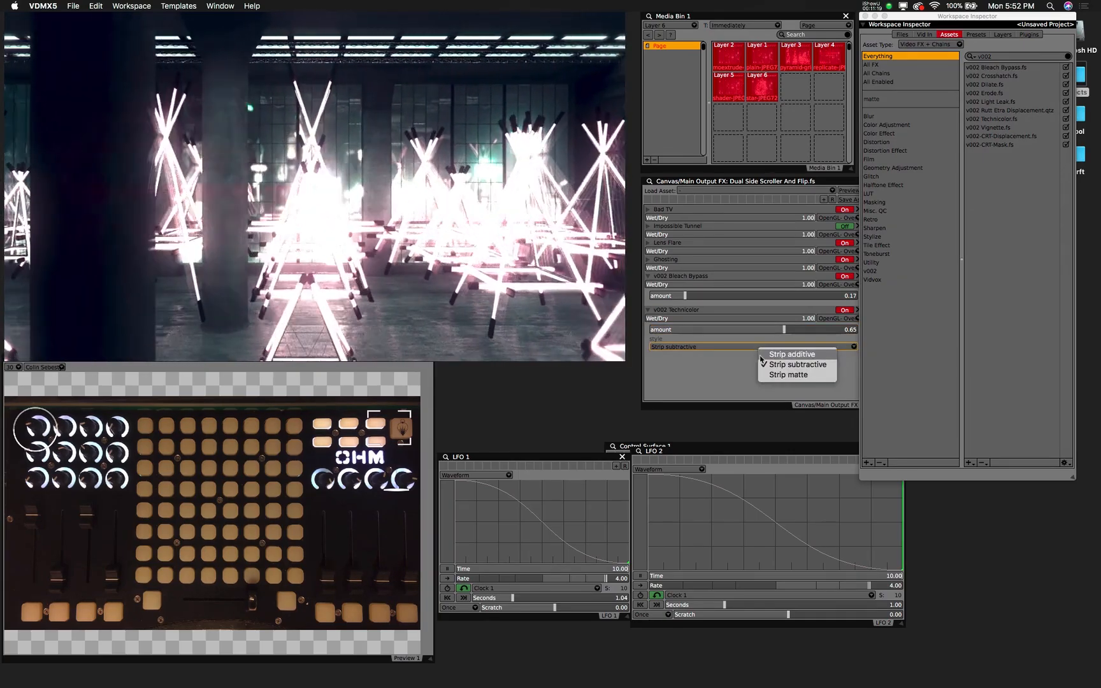
click(762, 355)
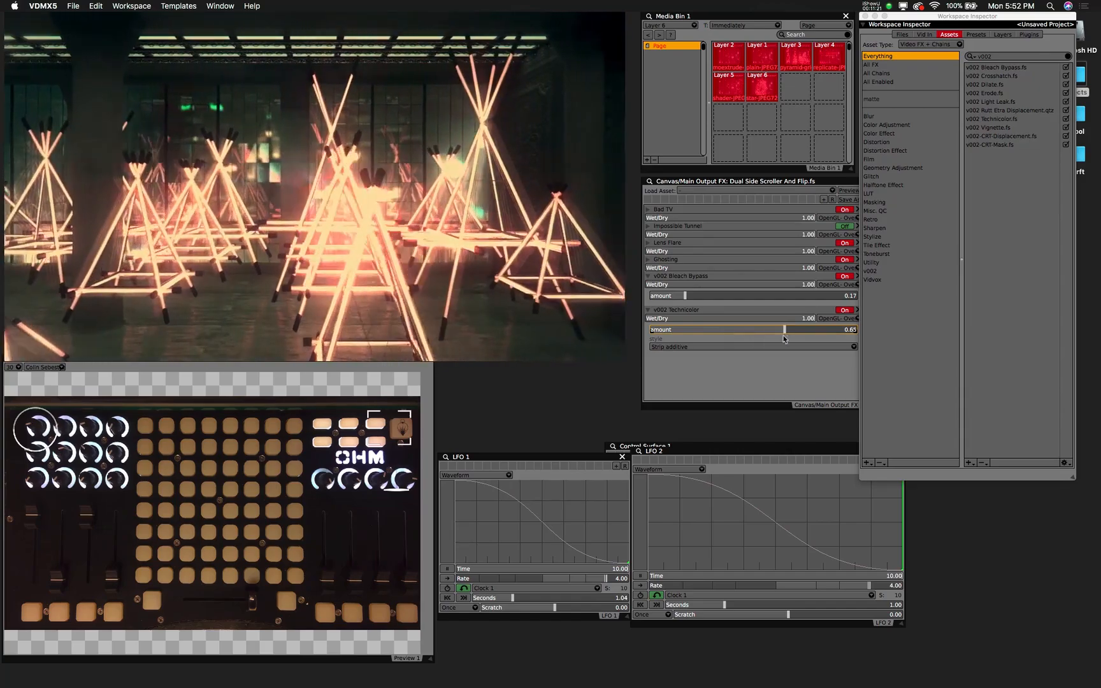
- Set the v002 Technicolor amount to 0.55 and collapse the v002 Bleach Bypass and Technicolor settings
click(763, 330)
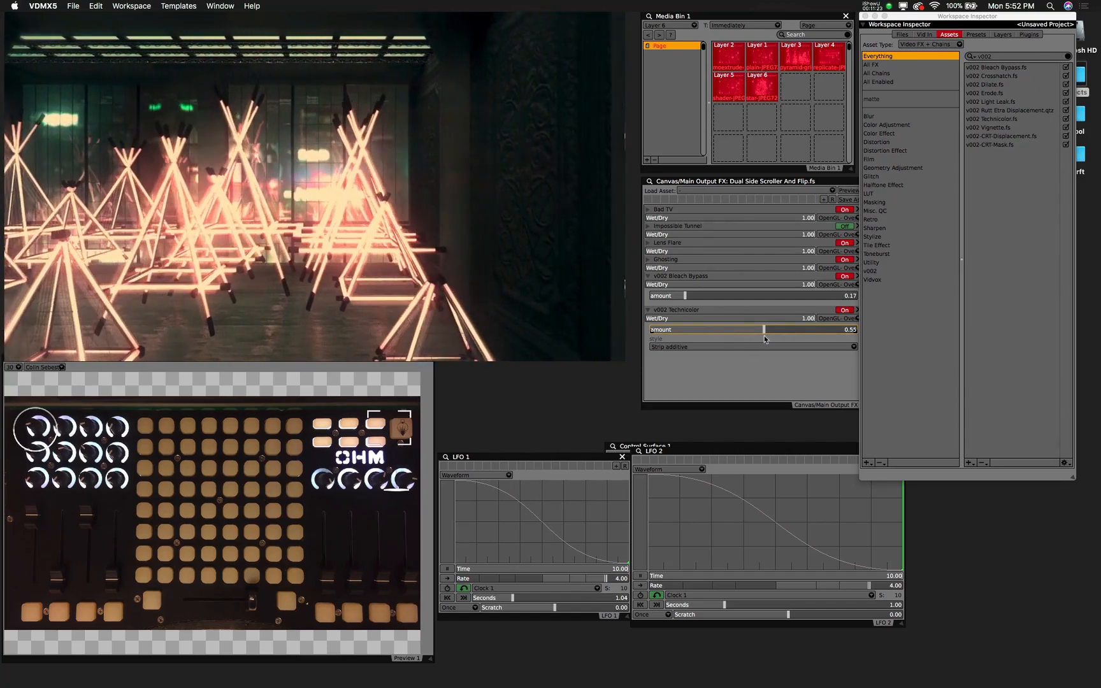
click(648, 276)
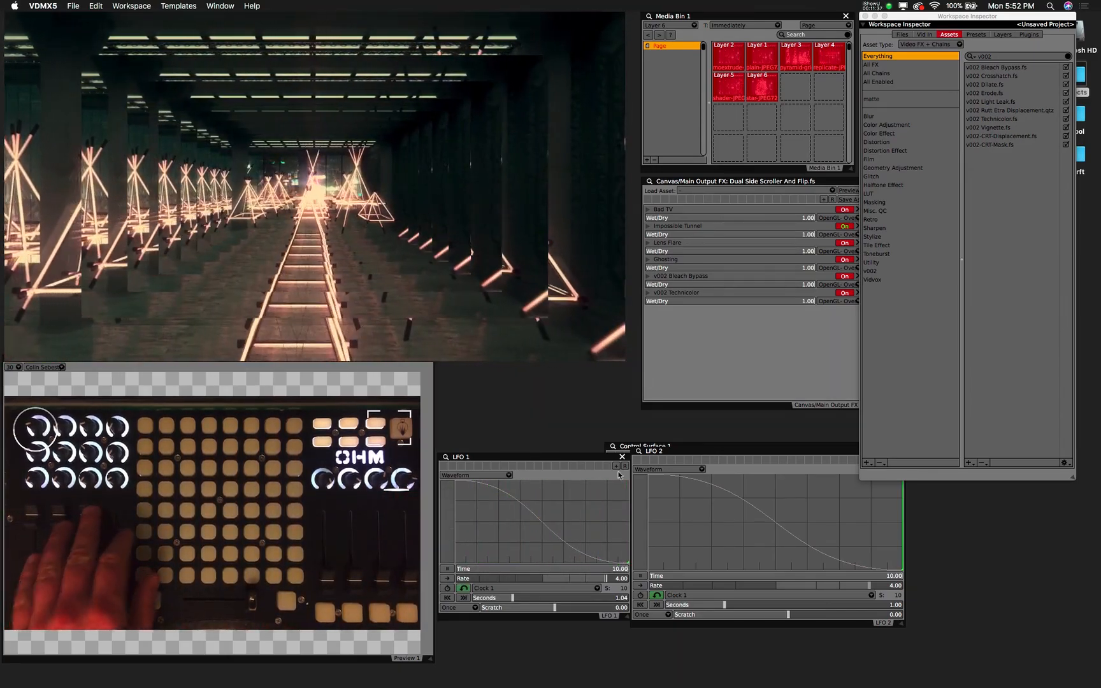
- Switch to Safari, view the CSTNG-SHDWS, Nonagon and VIDVOX Twitter pages, and minimise the browser window
mouse_move(574, 687)
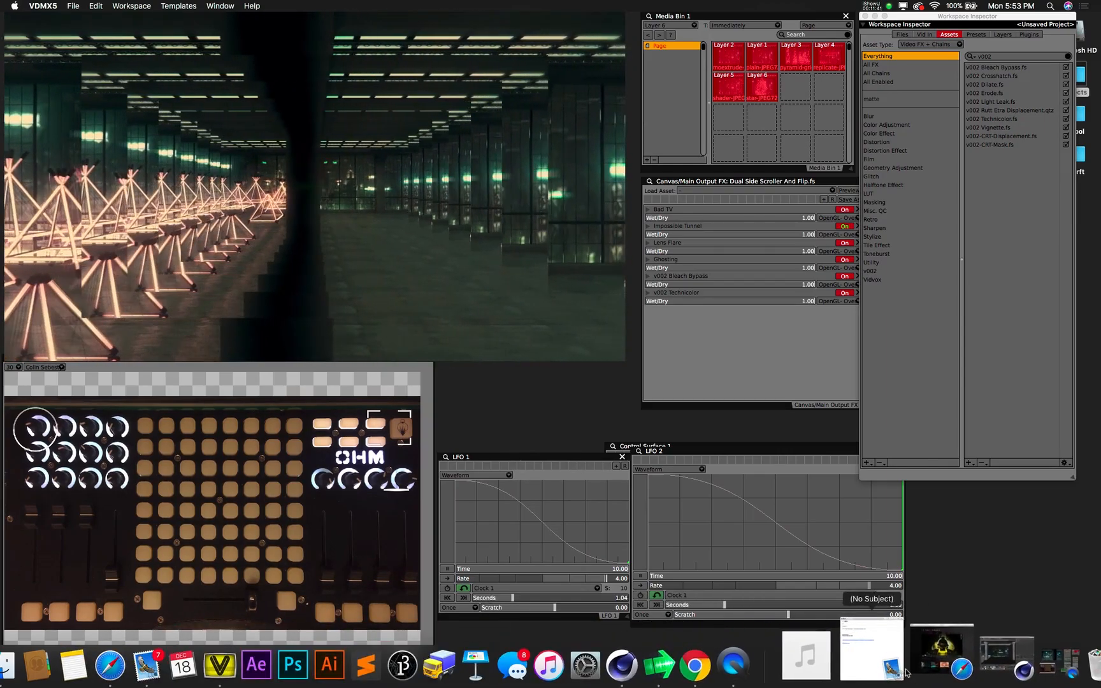
click(933, 663)
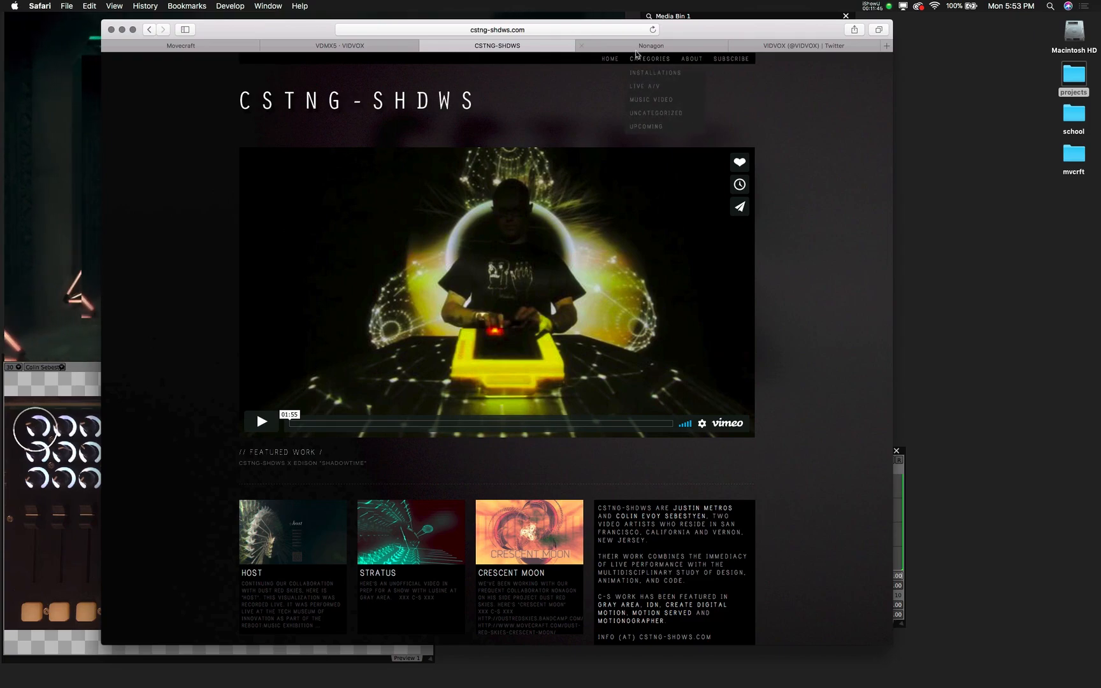
click(636, 49)
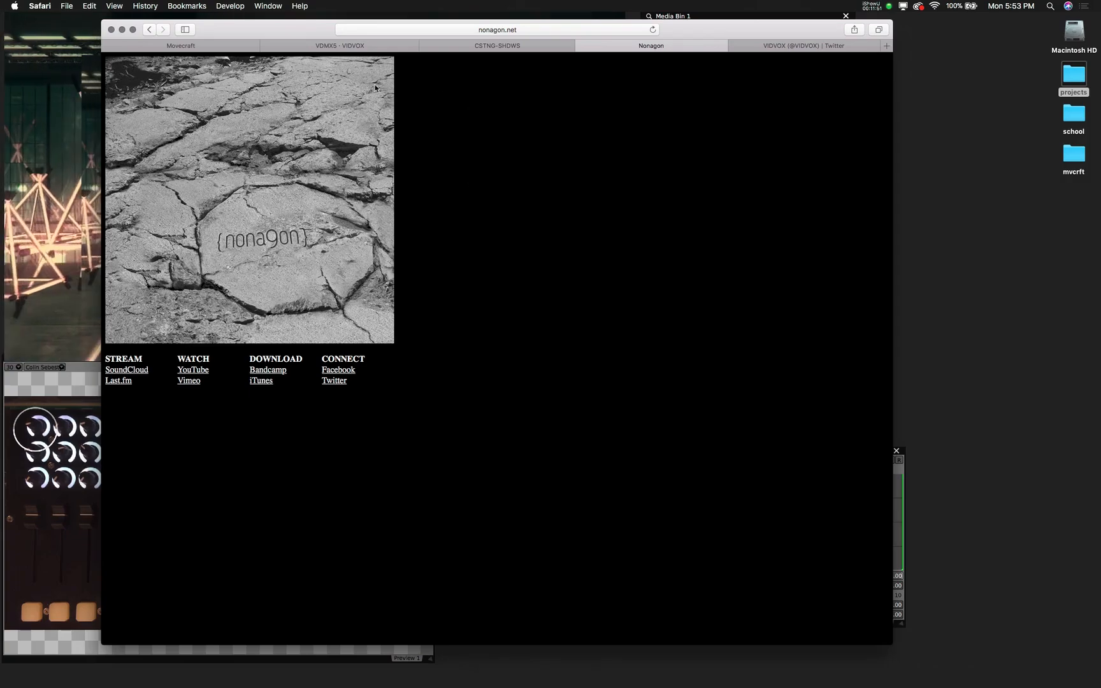
drag(293, 29, 389, 34)
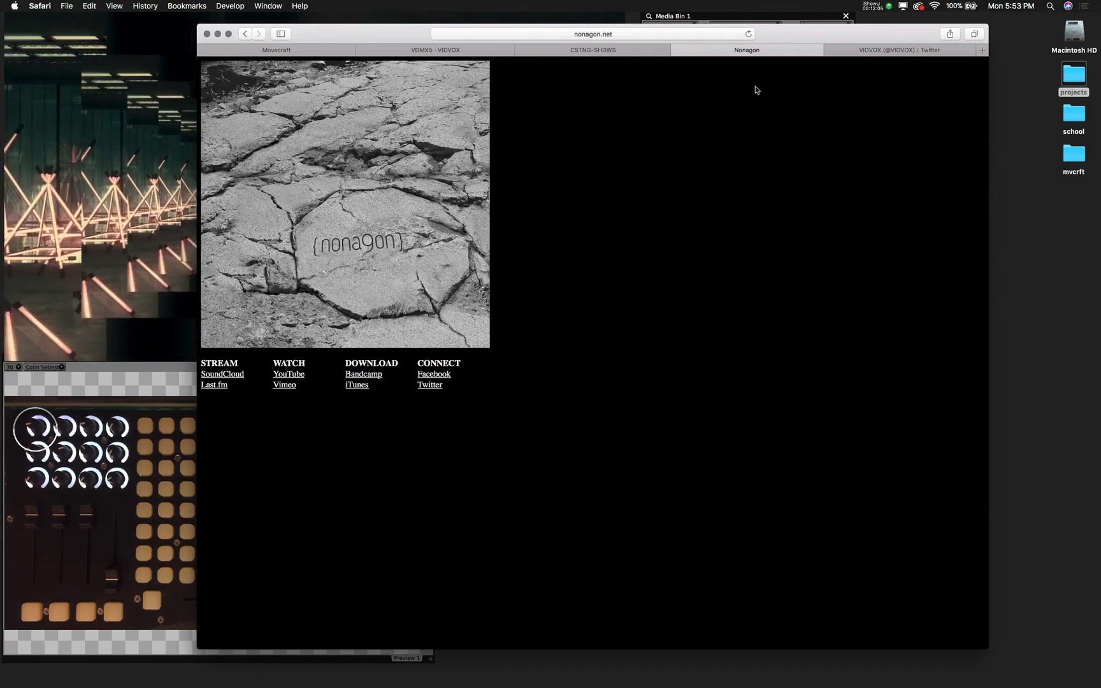
click(851, 53)
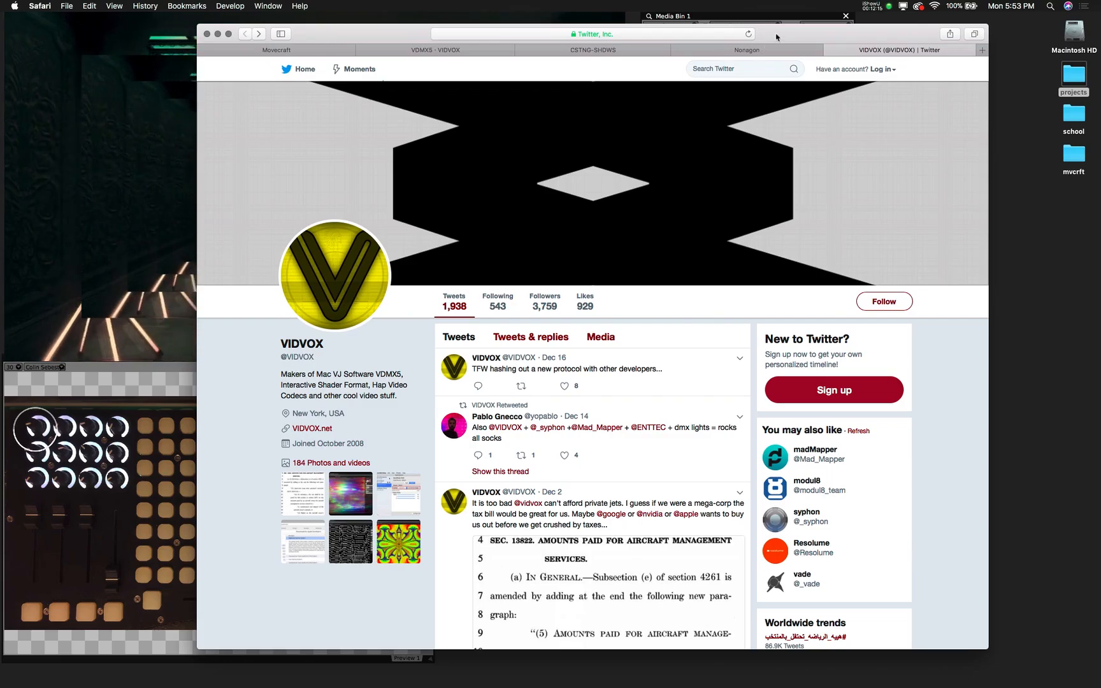
drag(775, 37, 768, 32)
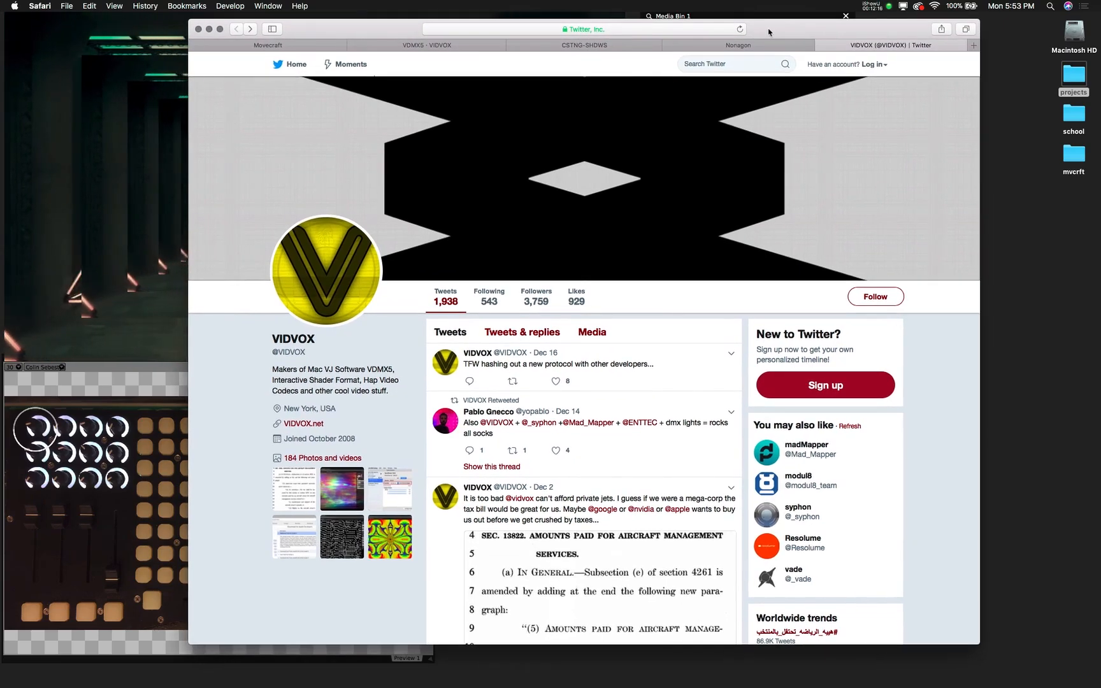
click(209, 29)
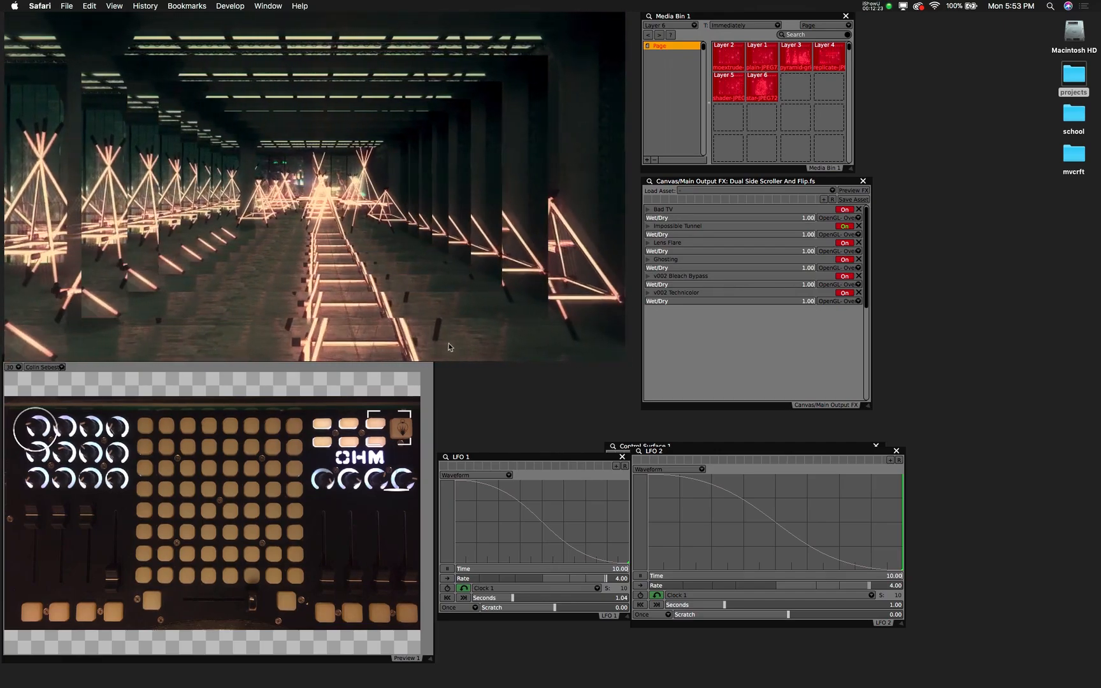
- Switch to Cinema 4D and scrub the susd-c4d.c4d scene's timeline to frame 369 to view the camera move
mouse_move(905, 681)
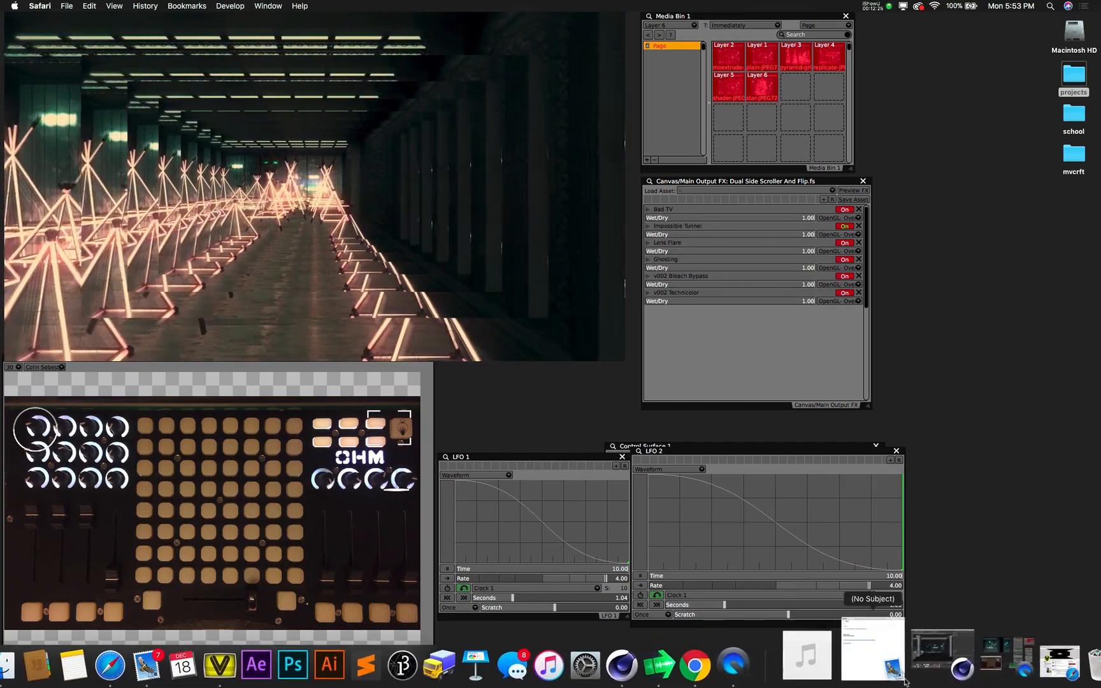
click(942, 653)
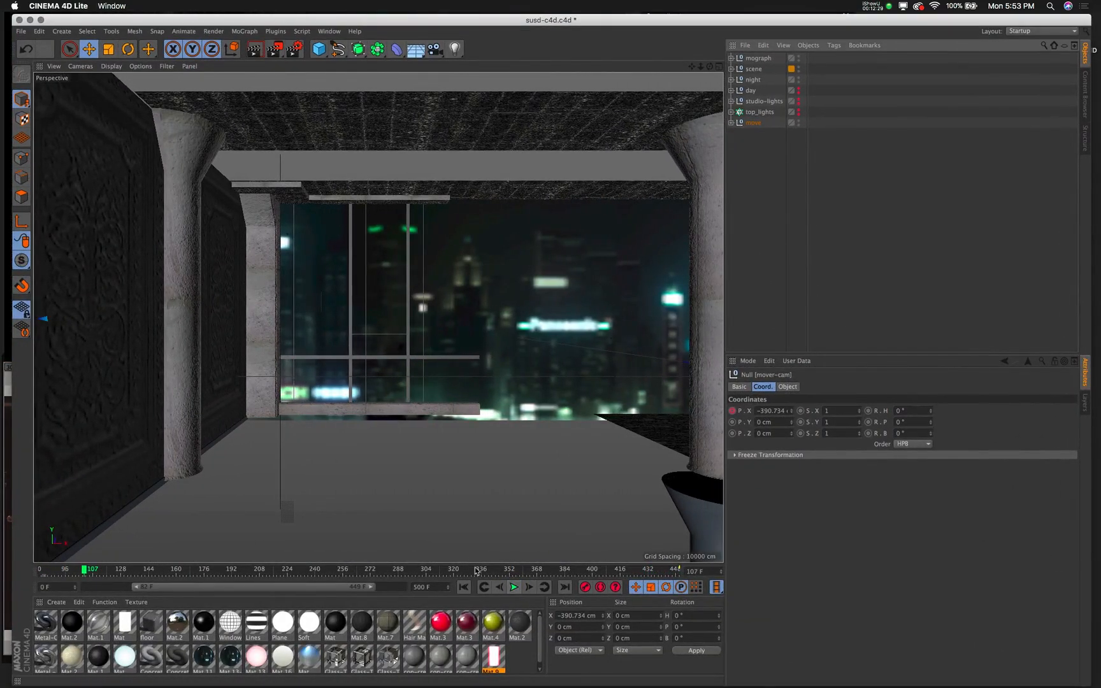
drag(475, 570, 536, 322)
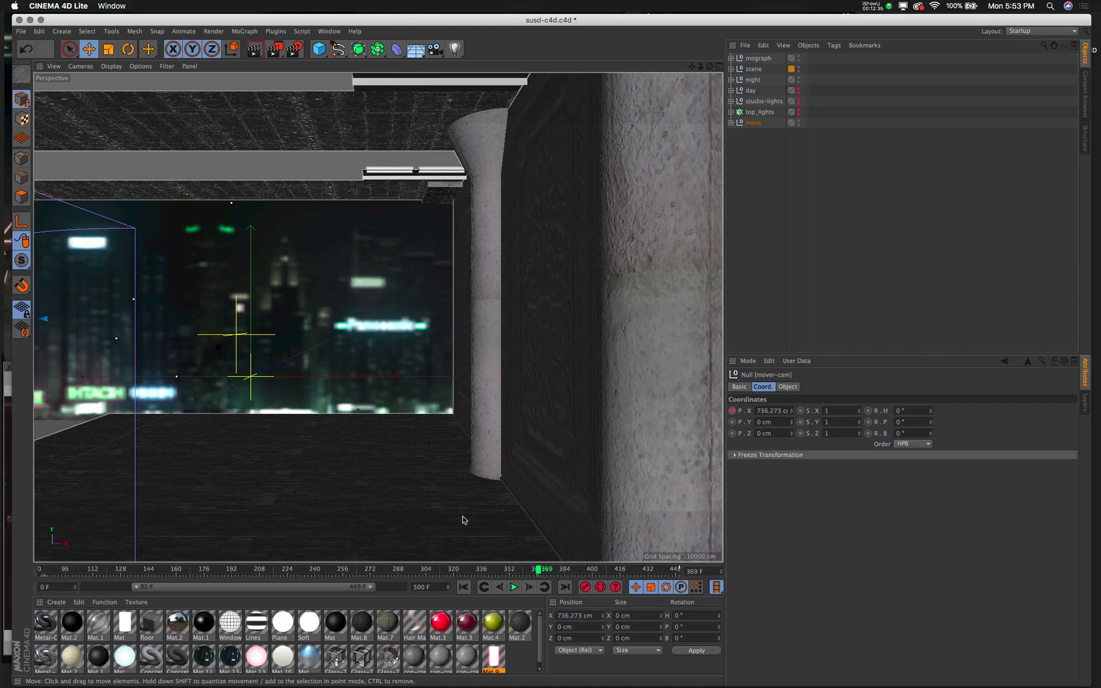
- Switch to Safari, open the Work page of the Movecraft site and look through its project thumbnails
mouse_move(459, 686)
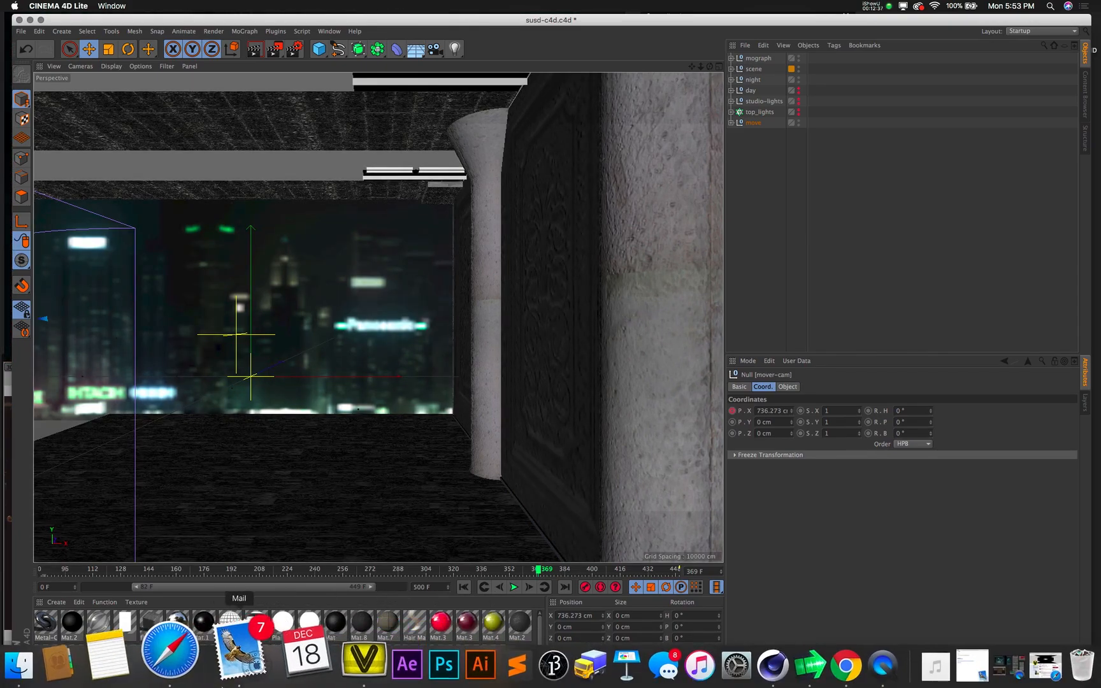
click(195, 679)
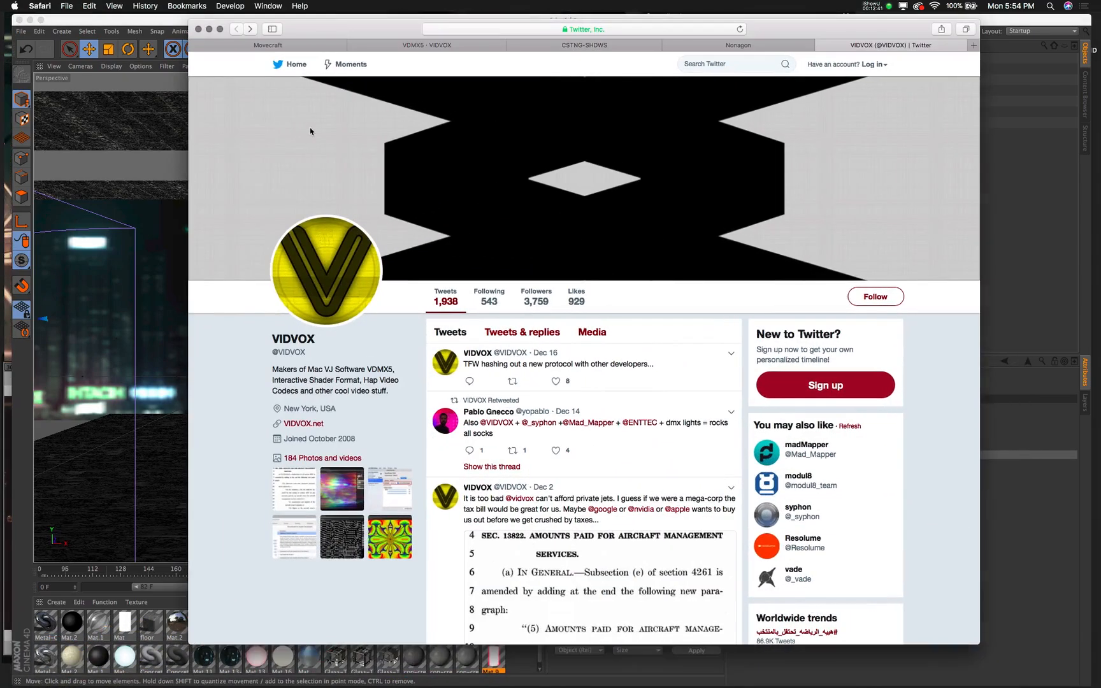
click(271, 46)
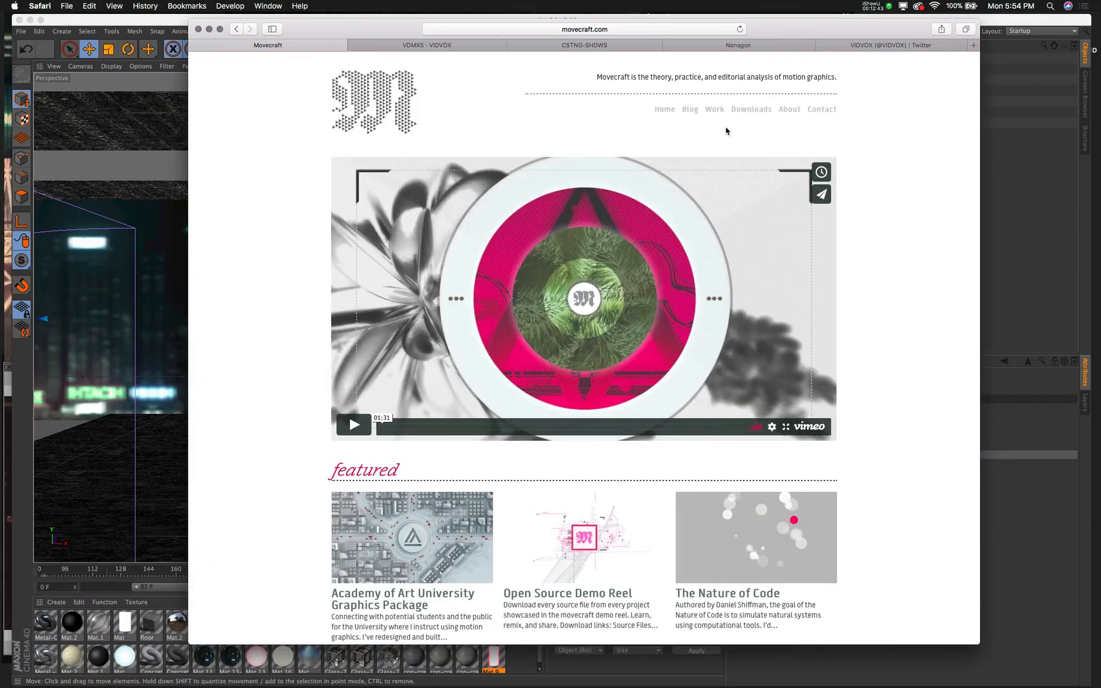
click(712, 113)
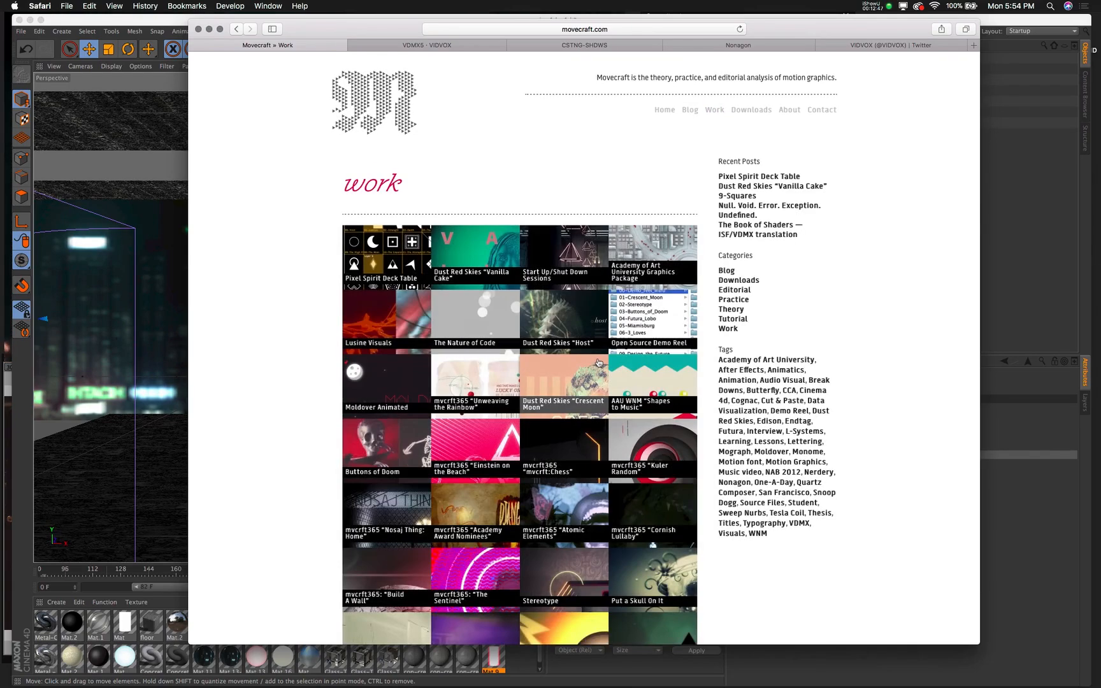
scroll(522, 344, down, 2)
scroll(451, 338, down, 2)
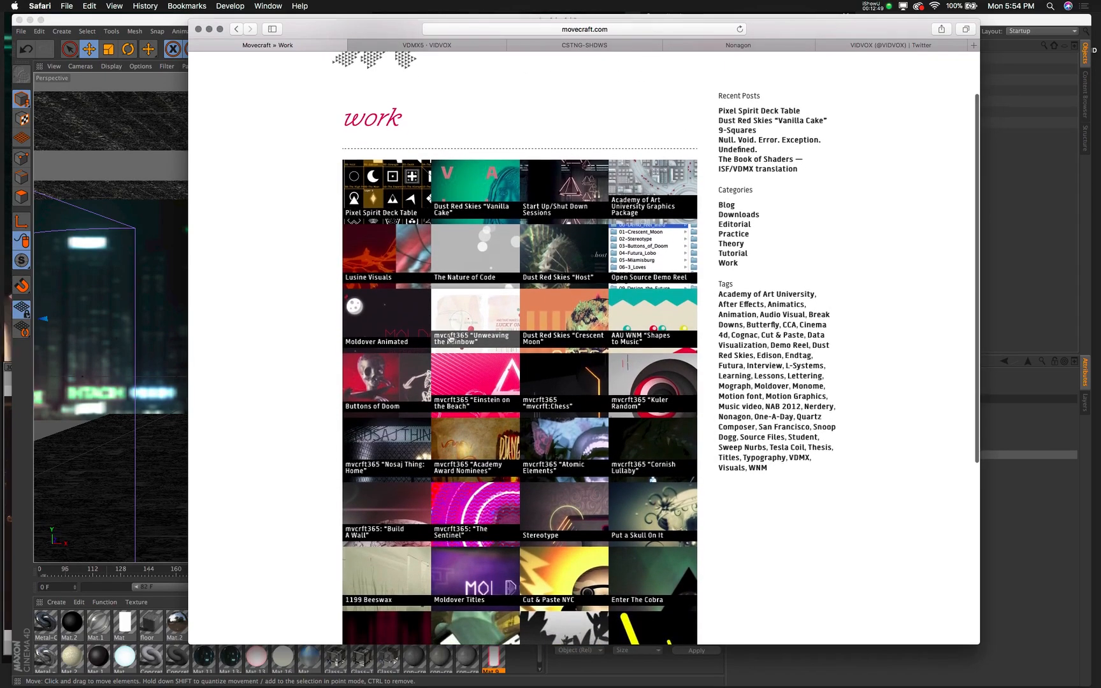
scroll(450, 338, down, 2)
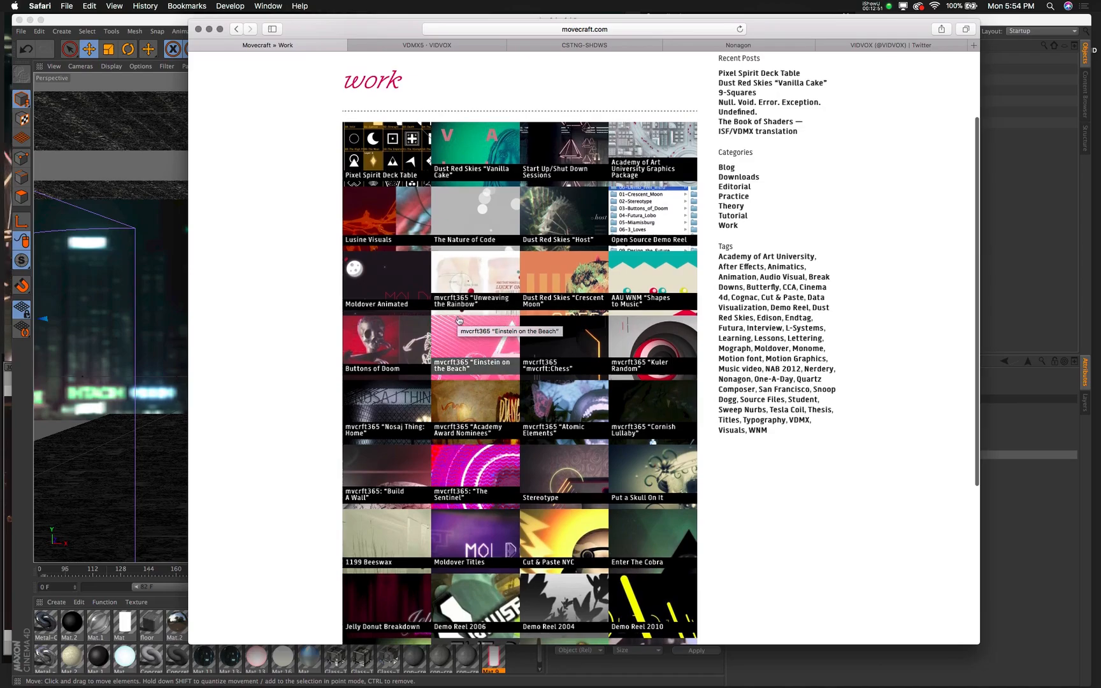
- Open the Start Up/Shut Down Sessions project and look through its videos and source files text
click(562, 147)
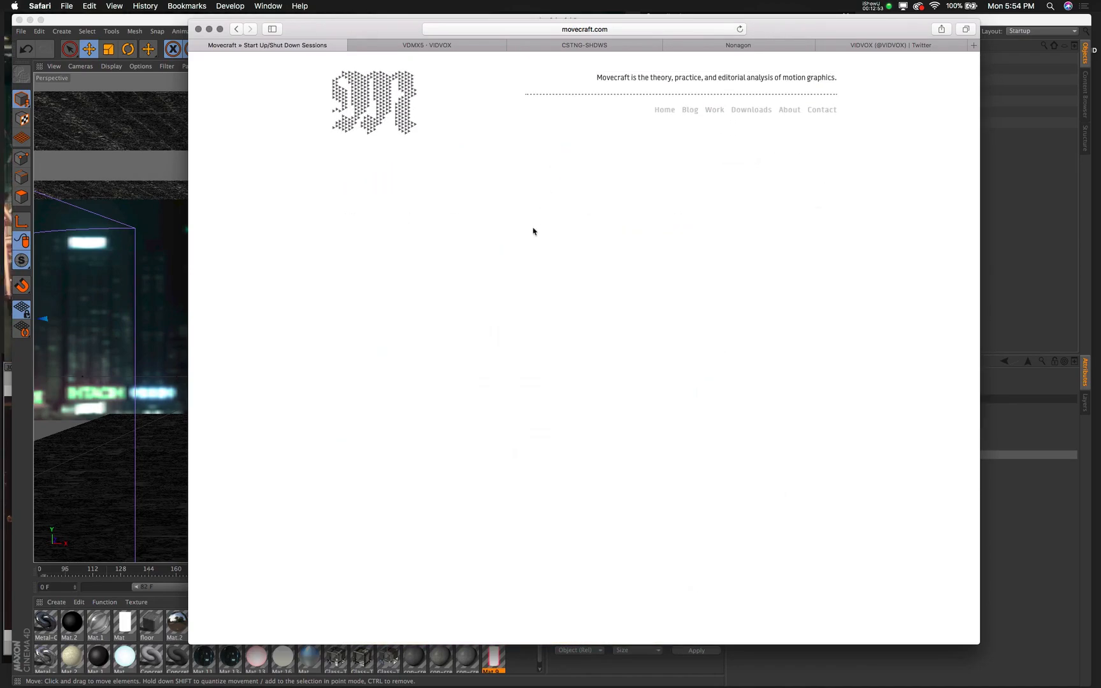
scroll(535, 255, down, 4)
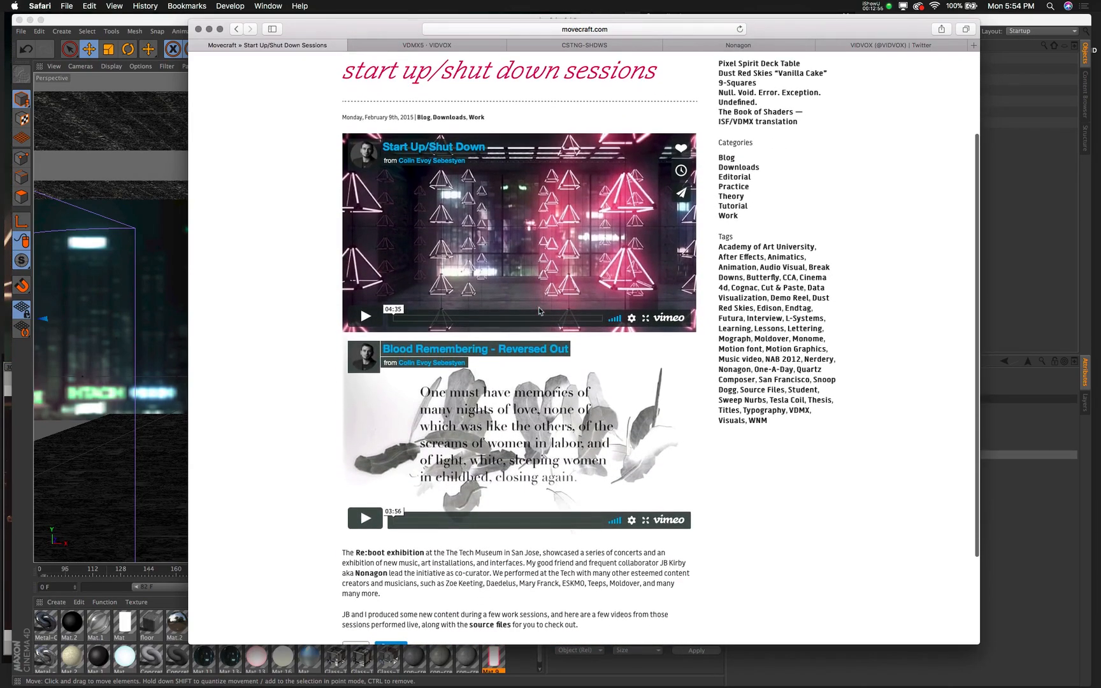
scroll(538, 311, down, 3)
scroll(689, 148, up, 2)
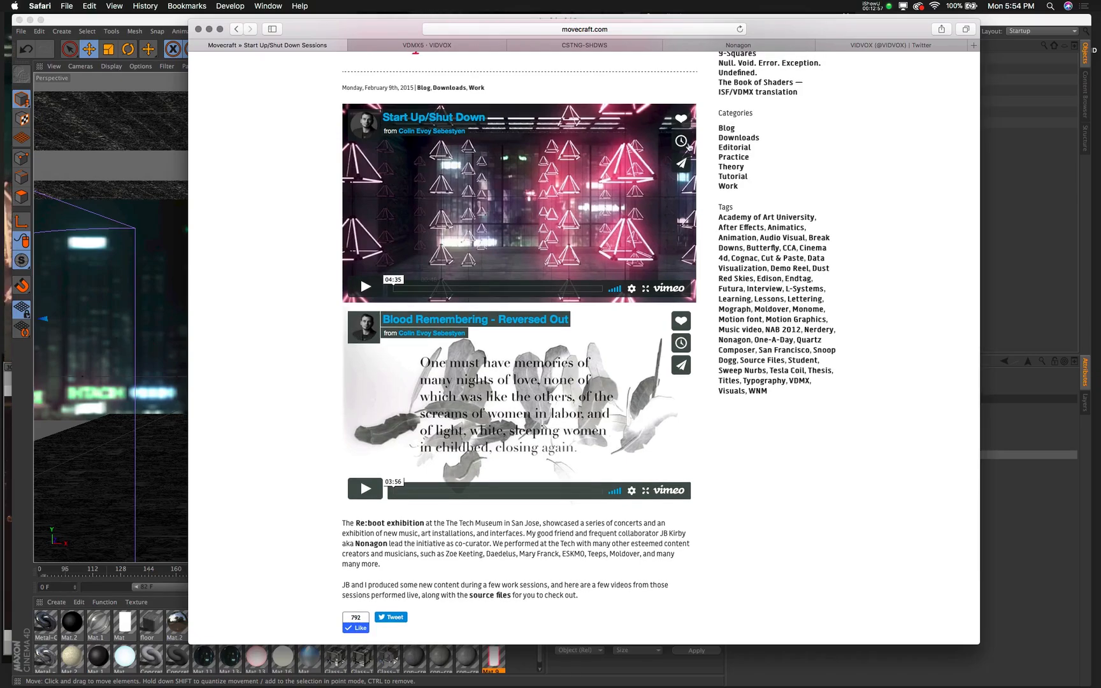